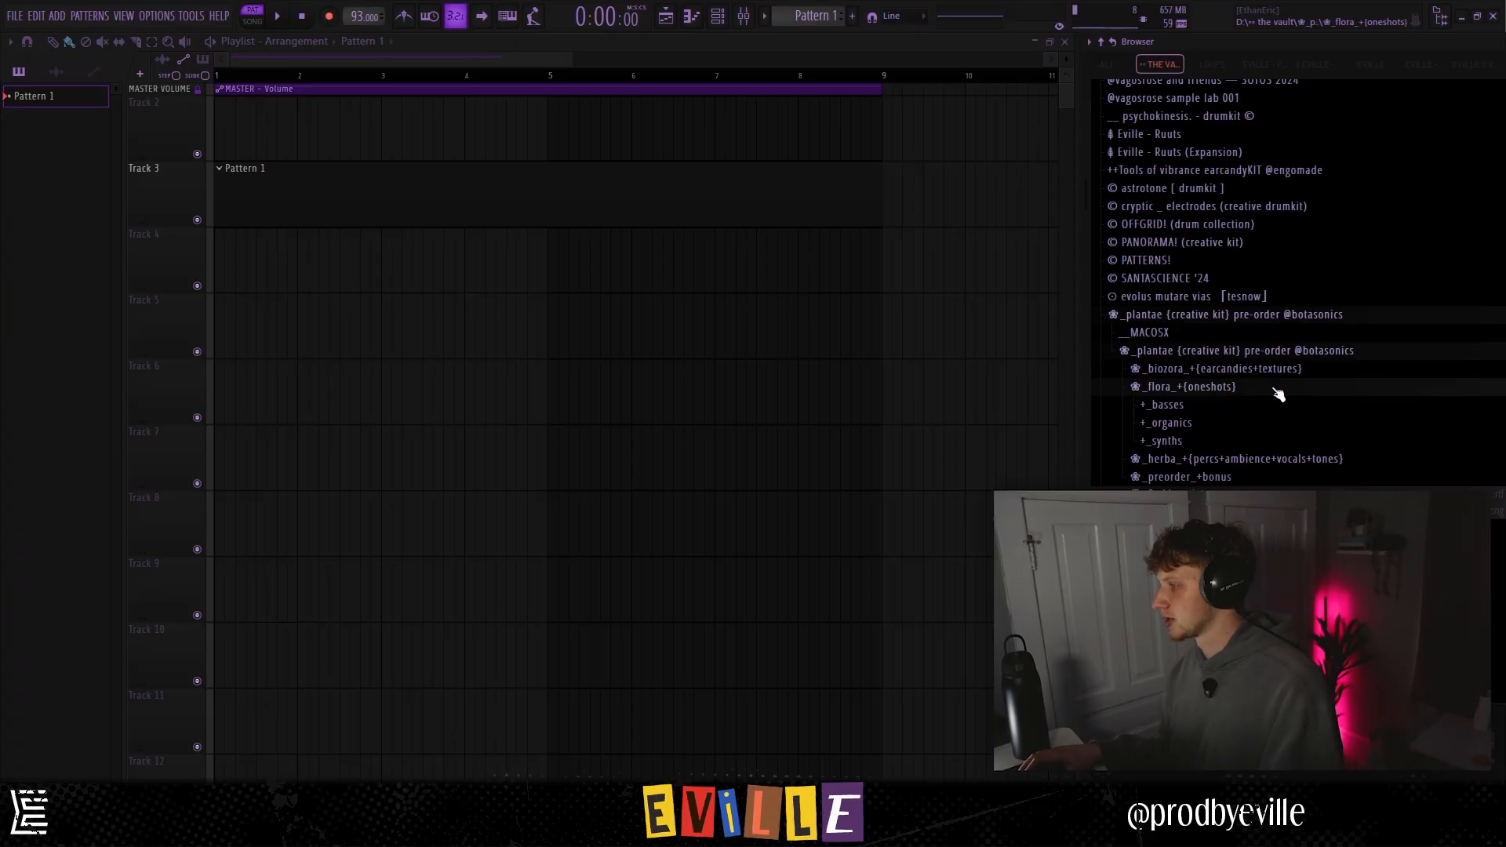
Audition the guitar_stomata_(F) and guitar_zenobia one-shots in the organics folder, and collapse the folder
{"action": "left_click", "coordinate": [1192, 427]}
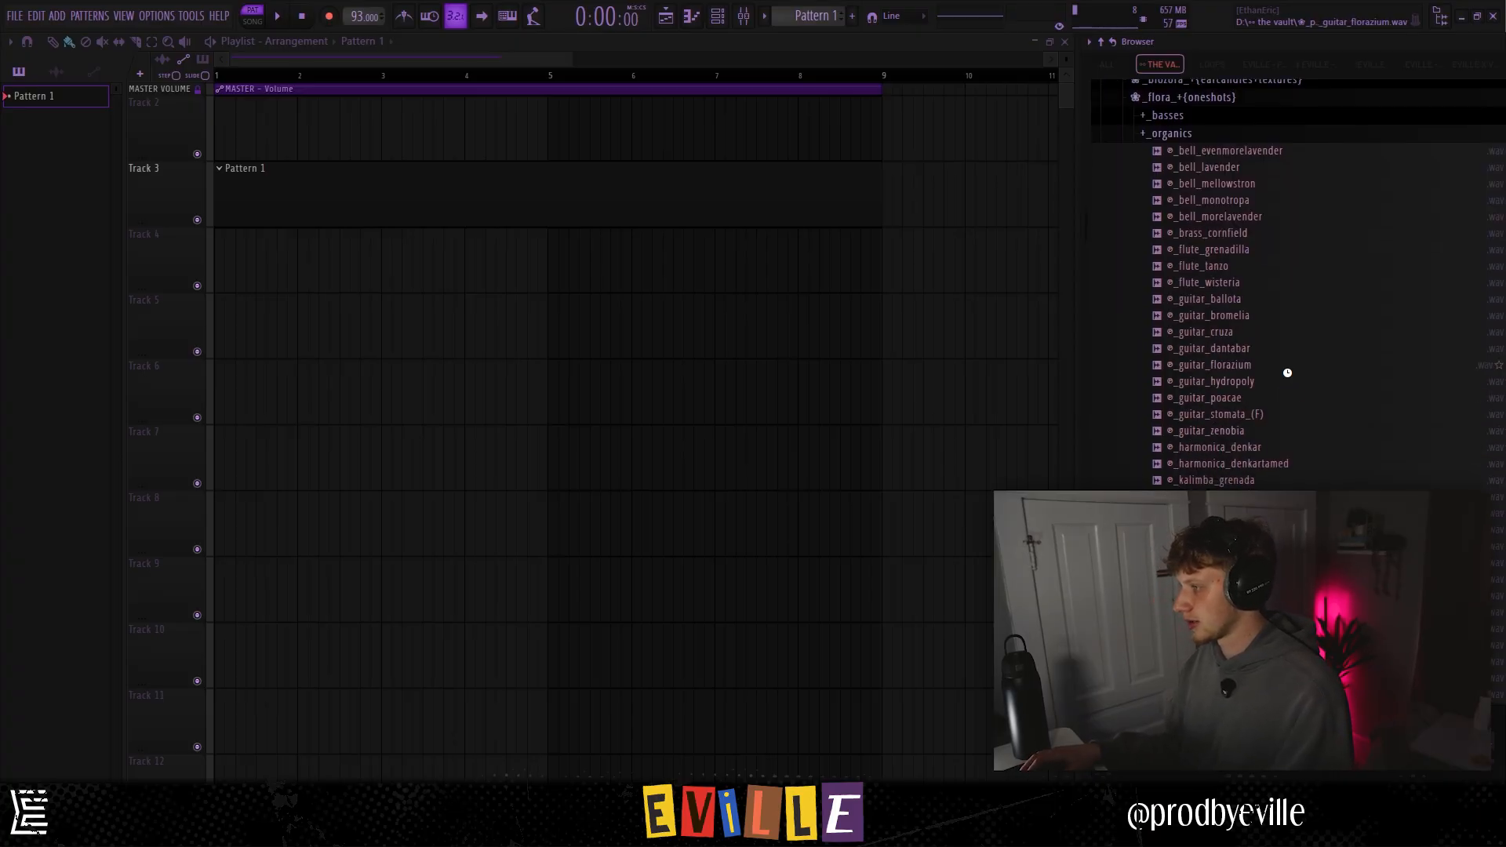
{"action": "left_click", "coordinate": [1257, 413]}
{"action": "left_click", "coordinate": [1254, 433]}
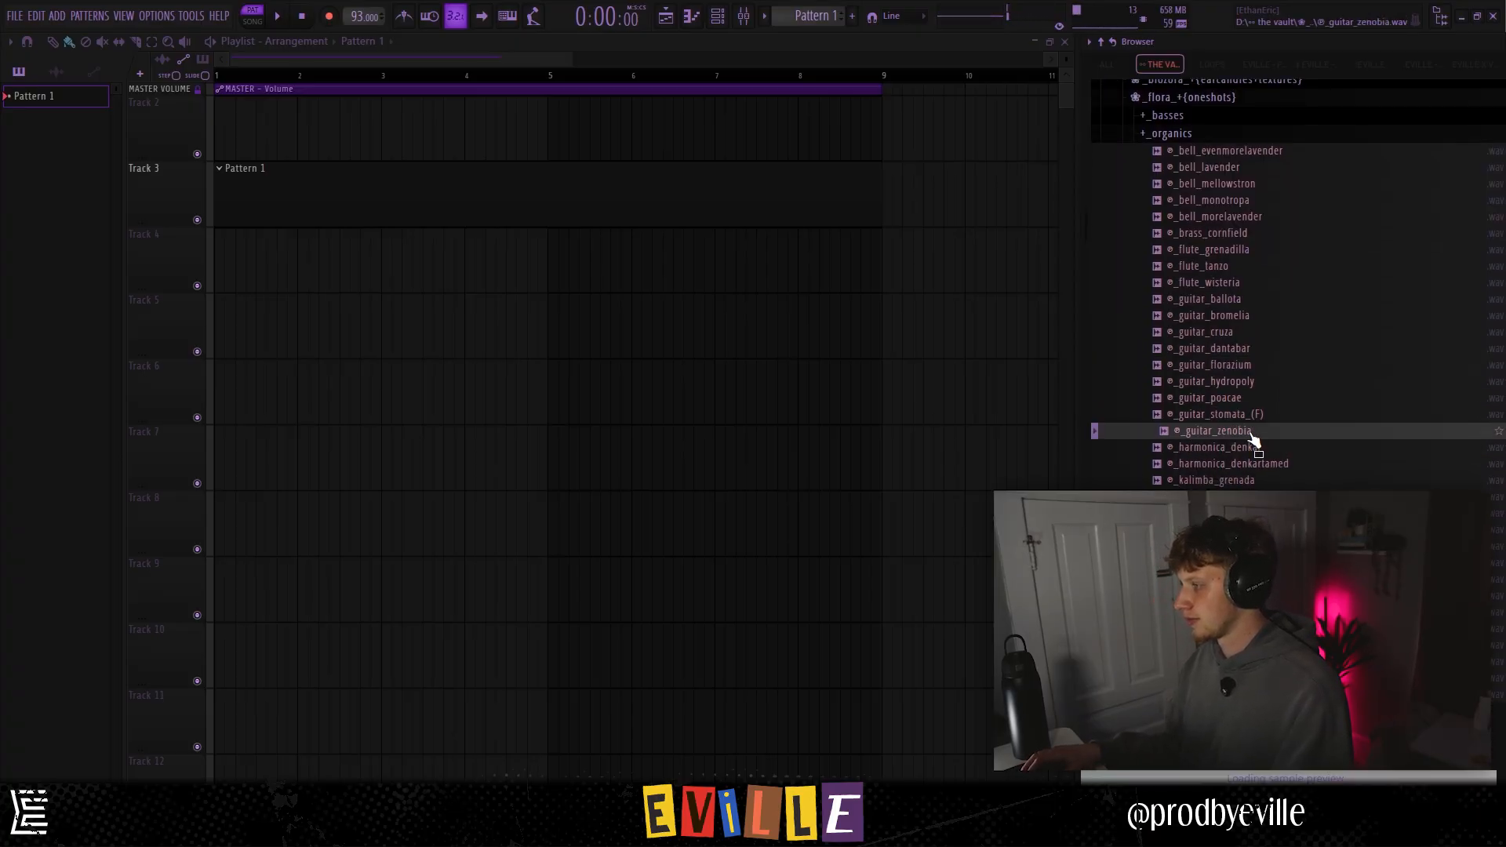
{"action": "left_click", "coordinate": [1192, 134]}
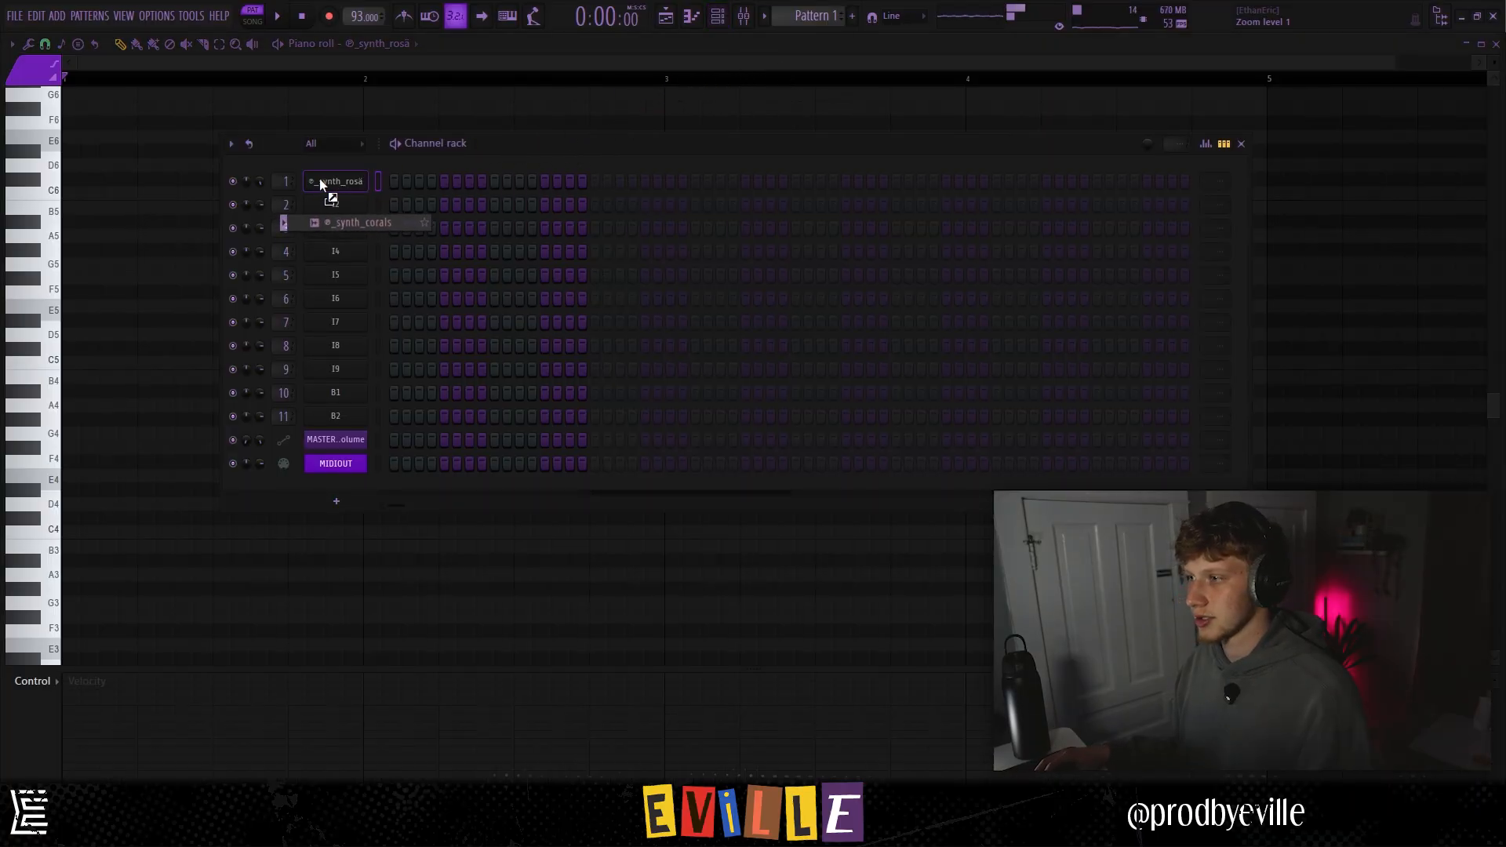
Load the synth_corals one-shot into the first channel and open that channel's piano roll
{"action": "left_click_drag", "start_coordinate": [320, 181], "coordinate": [322, 179]}
{"action": "right_click", "coordinate": [322, 180]}
{"action": "left_click", "coordinate": [400, 180]}
{"action": "right_click", "coordinate": [336, 180]}
{"action": "left_click", "coordinate": [392, 180]}
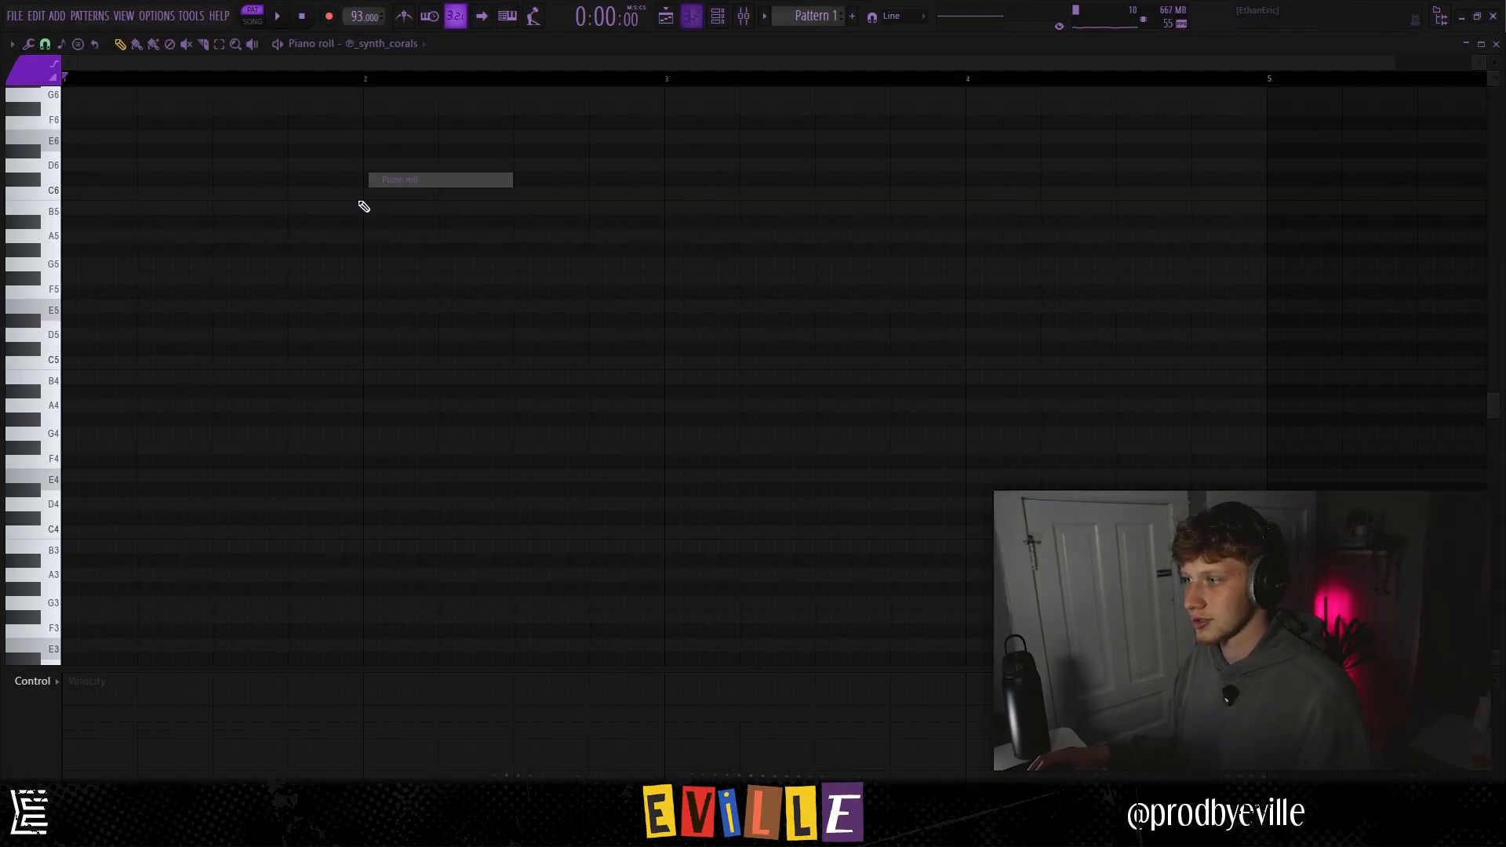
Build a one-bar chord in bar 1 from the notes F#4, B4 and D5
{"action": "left_click_drag", "start_coordinate": [35, 322], "coordinate": [8, 306]}
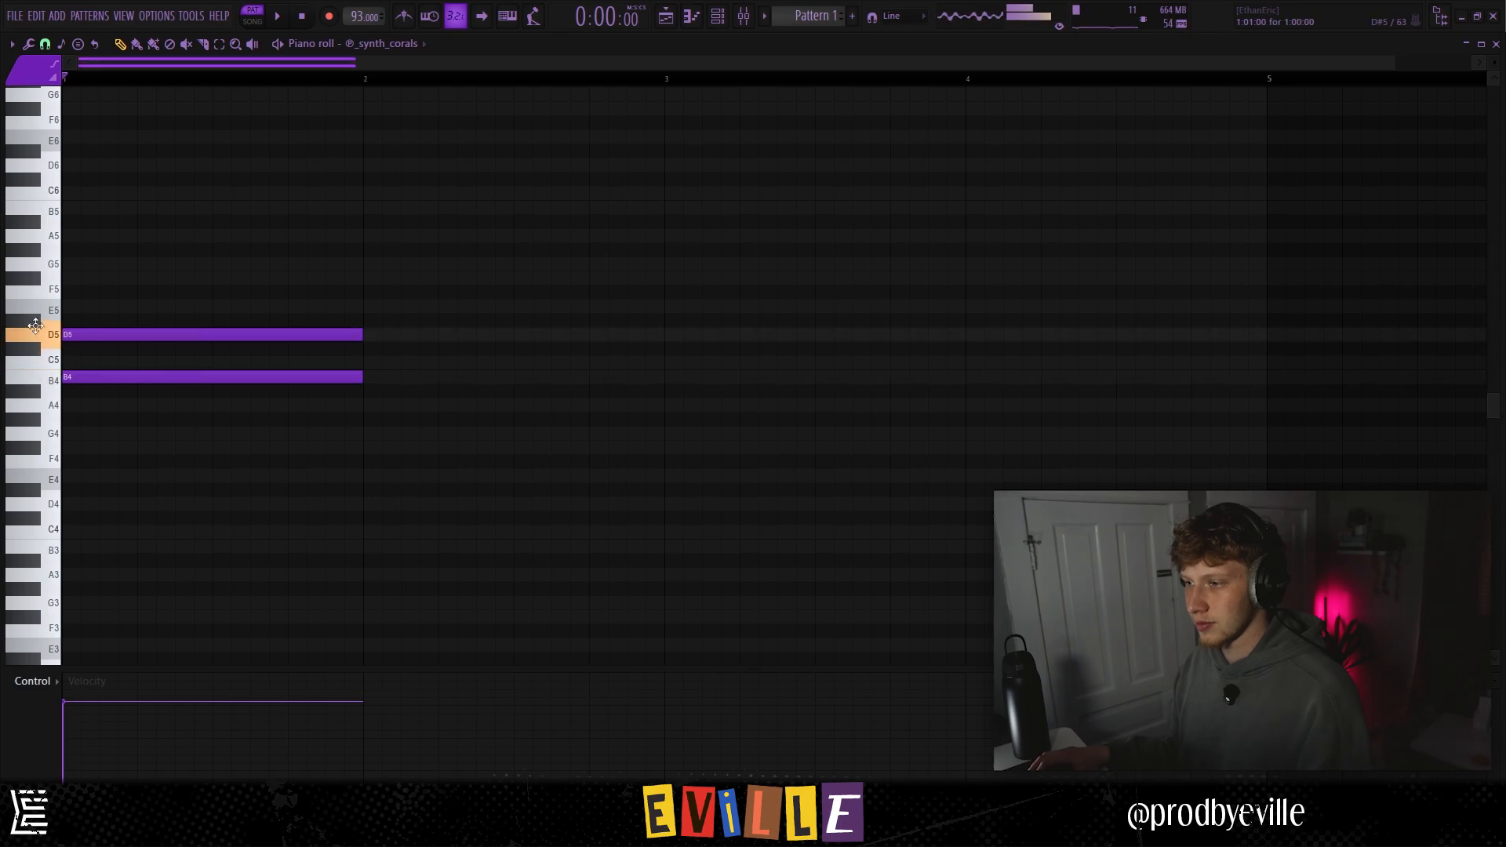
{"action": "left_click_drag", "start_coordinate": [107, 291], "coordinate": [30, 265]}
{"action": "key", "text": "ctrl+Down"}
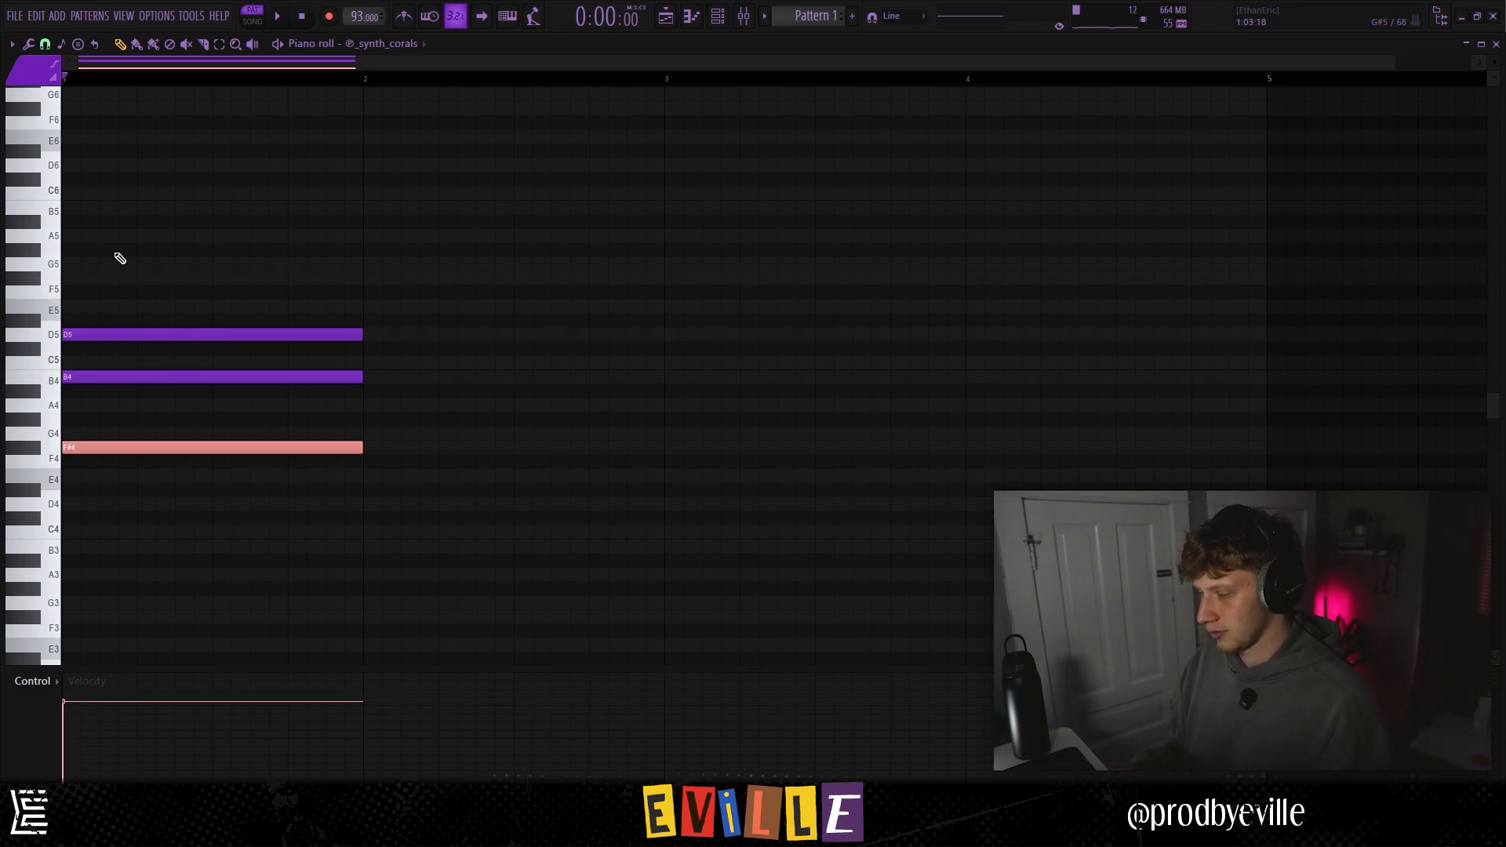
Play the pattern and duplicate the full chord into bar 2
{"action": "key", "text": "space"}
{"action": "key", "text": "ctrl+a"}
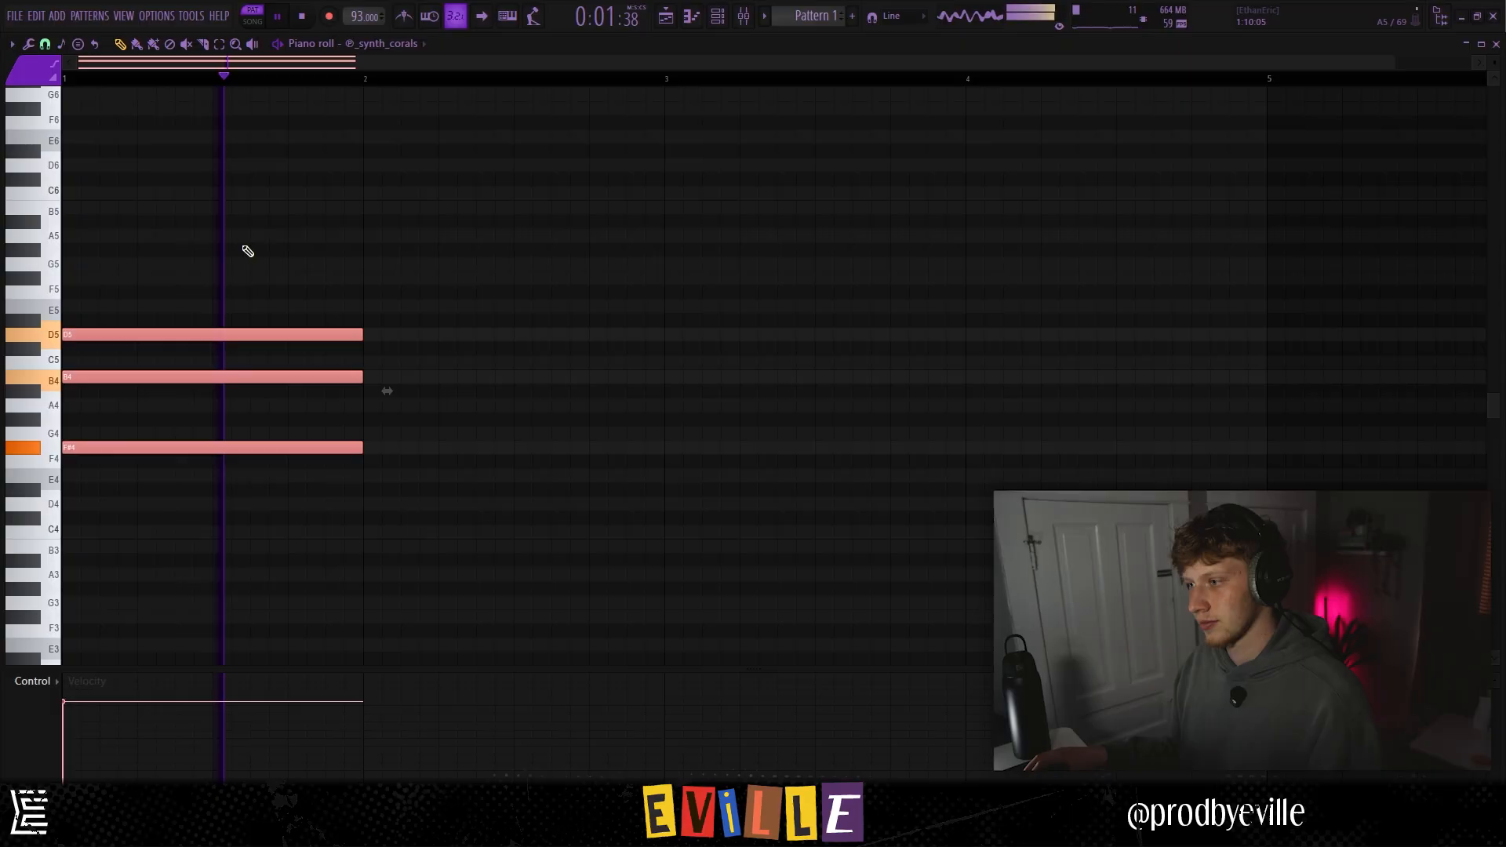
{"action": "key", "text": "ctrl+b"}
{"action": "left_click", "coordinate": [502, 251]}
{"action": "right_click", "coordinate": [556, 251]}
{"action": "left_click", "coordinate": [594, 236]}
{"action": "right_click", "coordinate": [604, 237]}
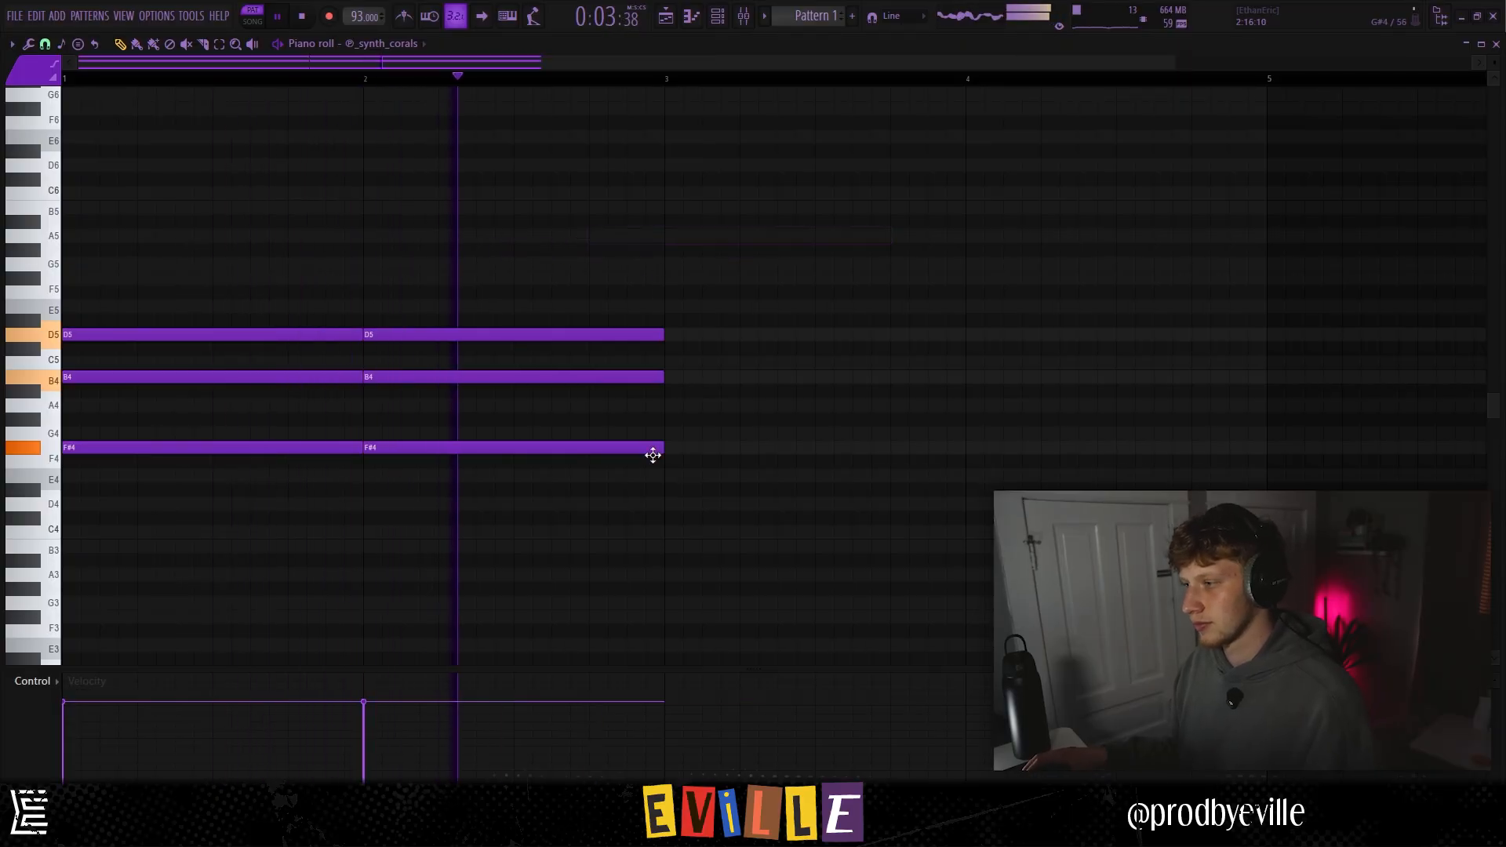
{"action": "left_click_drag", "start_coordinate": [642, 510], "coordinate": [506, 314]}
{"action": "left_click", "coordinate": [438, 253]}
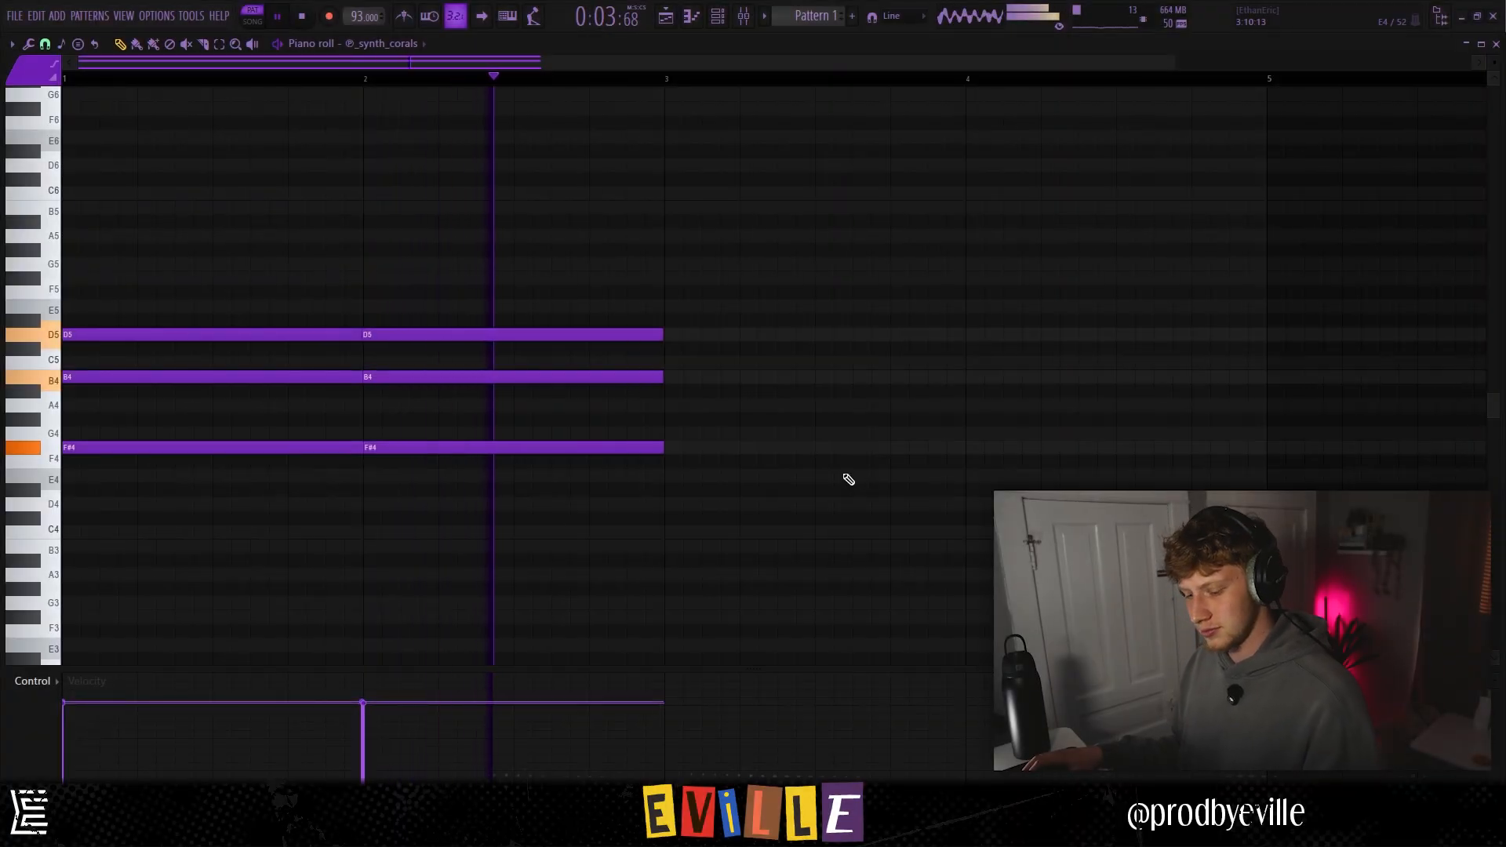
{"action": "left_click", "coordinate": [844, 560]}
{"action": "left_click", "coordinate": [803, 487]}
{"action": "right_click", "coordinate": [804, 486]}
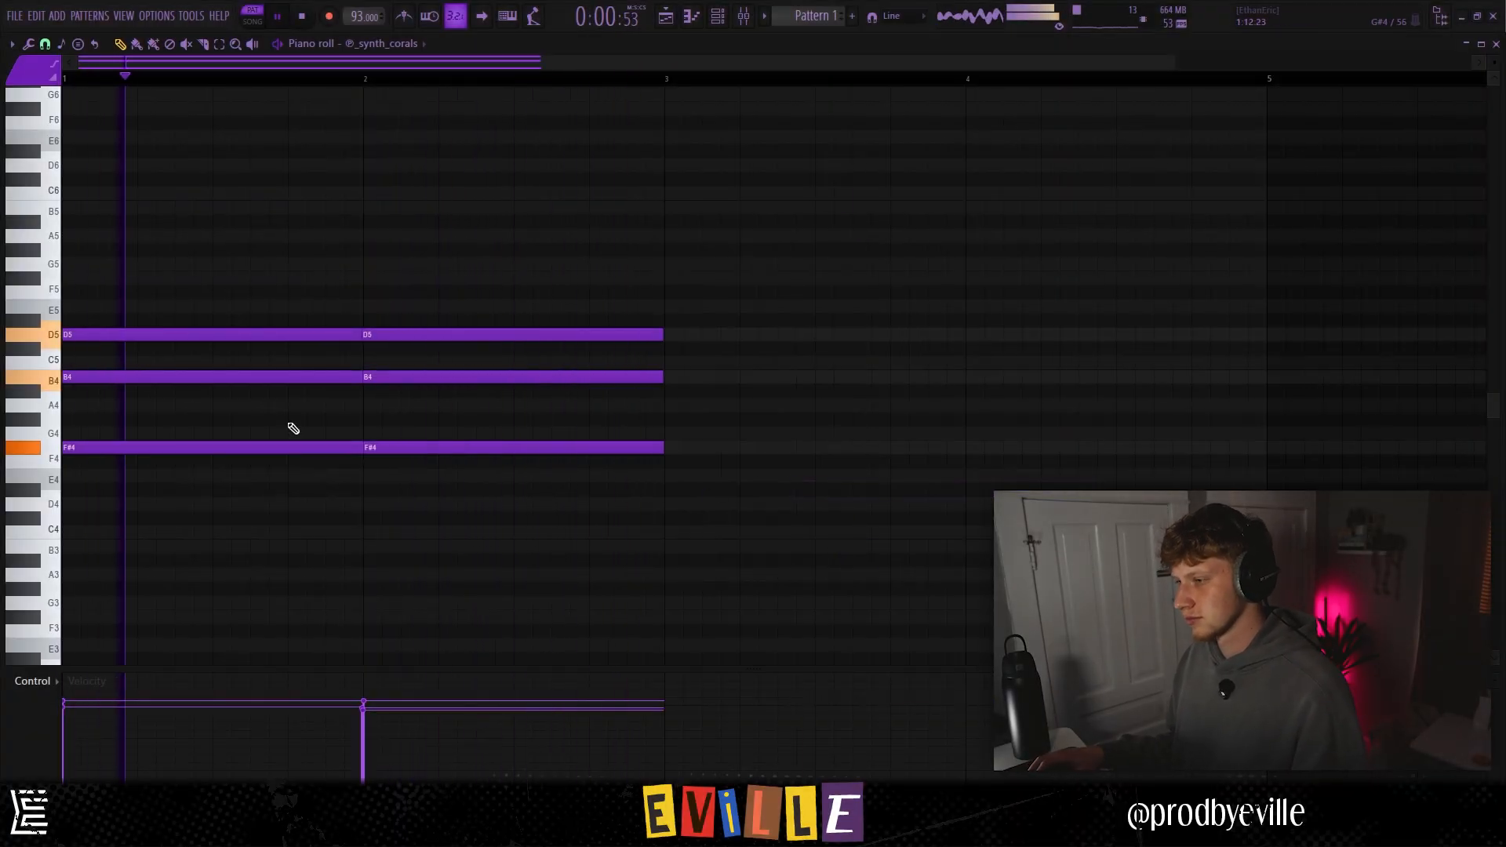
Add a long F#5 note above the bar 1 chord and restart playback
{"action": "key", "text": "space"}
{"action": "left_click_drag", "start_coordinate": [72, 291], "coordinate": [47, 276]}
{"action": "key", "text": "space"}
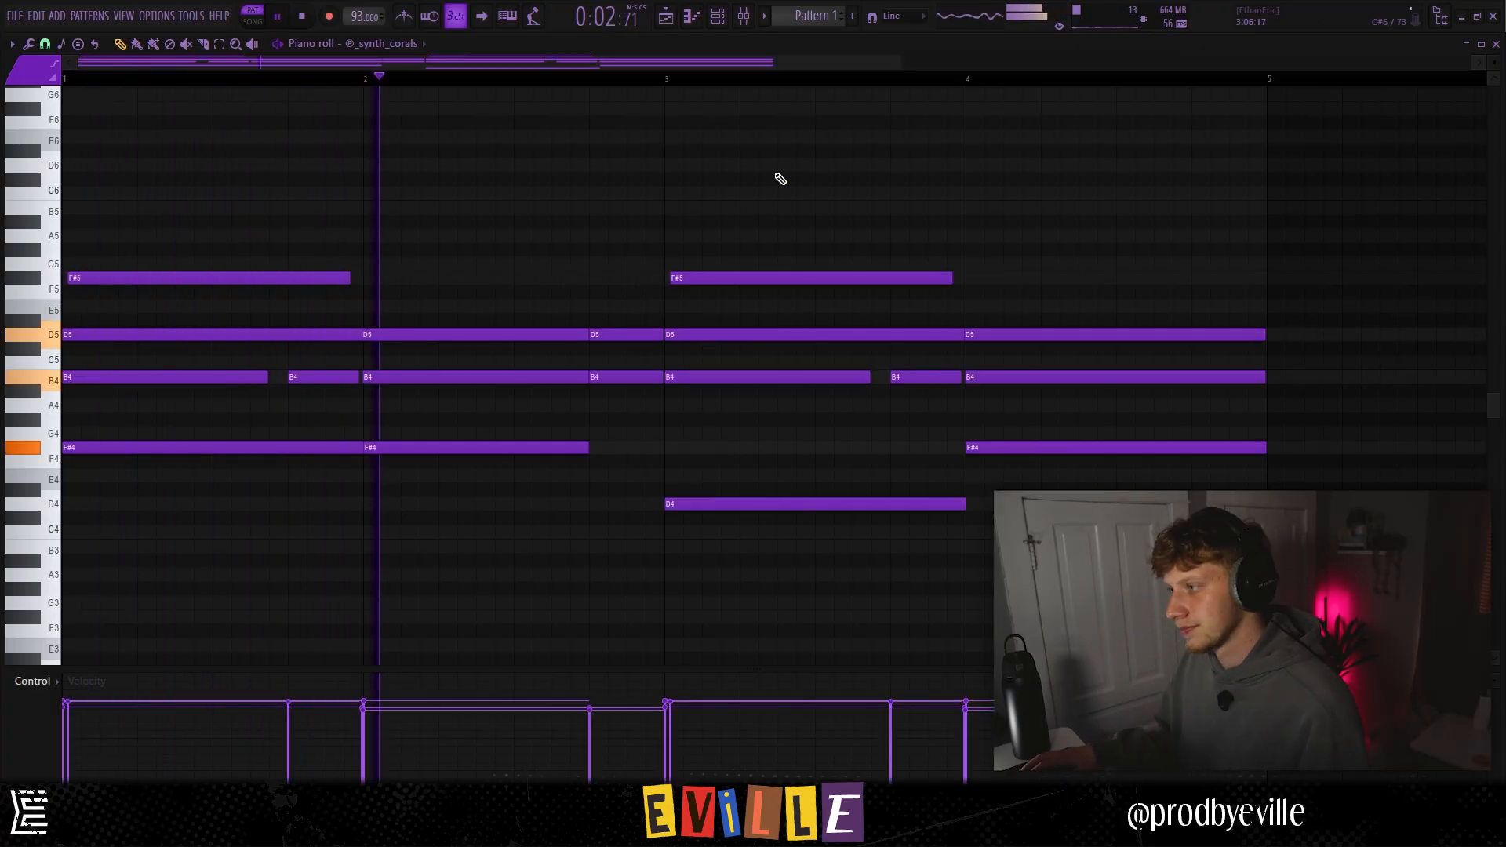
Try the long top note of bar 3 at G5, and settle it at E5 while the pattern plays
{"action": "left_click", "coordinate": [729, 278], "text": "ctrl"}
{"action": "key", "text": "shift+Up"}
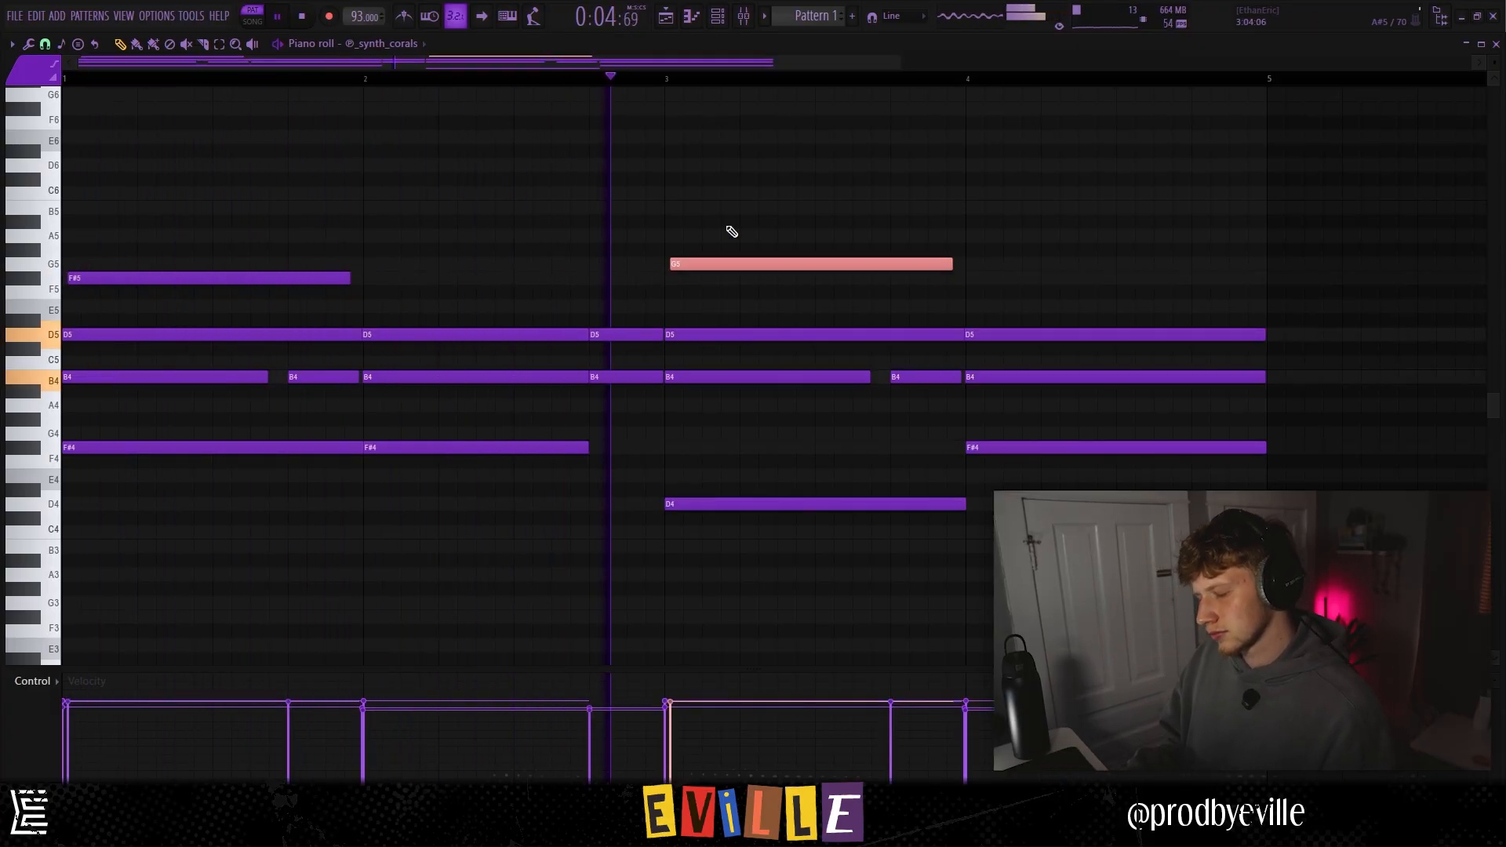
{"action": "left_click", "coordinate": [881, 195], "text": "ctrl"}
{"action": "key", "text": "space"}
{"action": "key", "text": "space"}
{"action": "left_click", "coordinate": [839, 262], "text": "ctrl"}
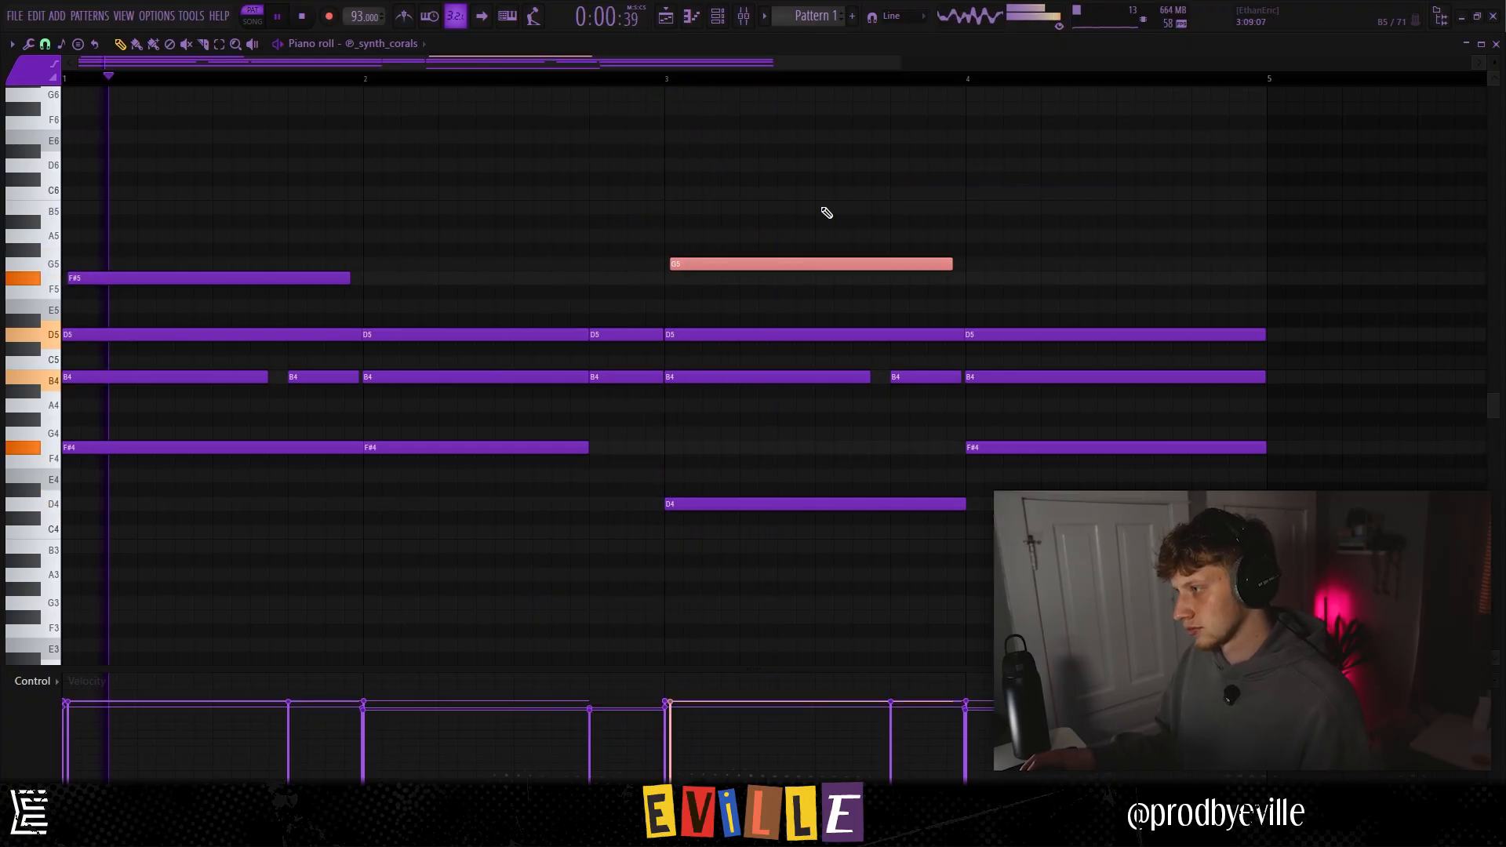
{"action": "key", "text": "shift+Down"}
{"action": "key", "text": "shift+Down"}
{"action": "key", "text": "shift+Down"}
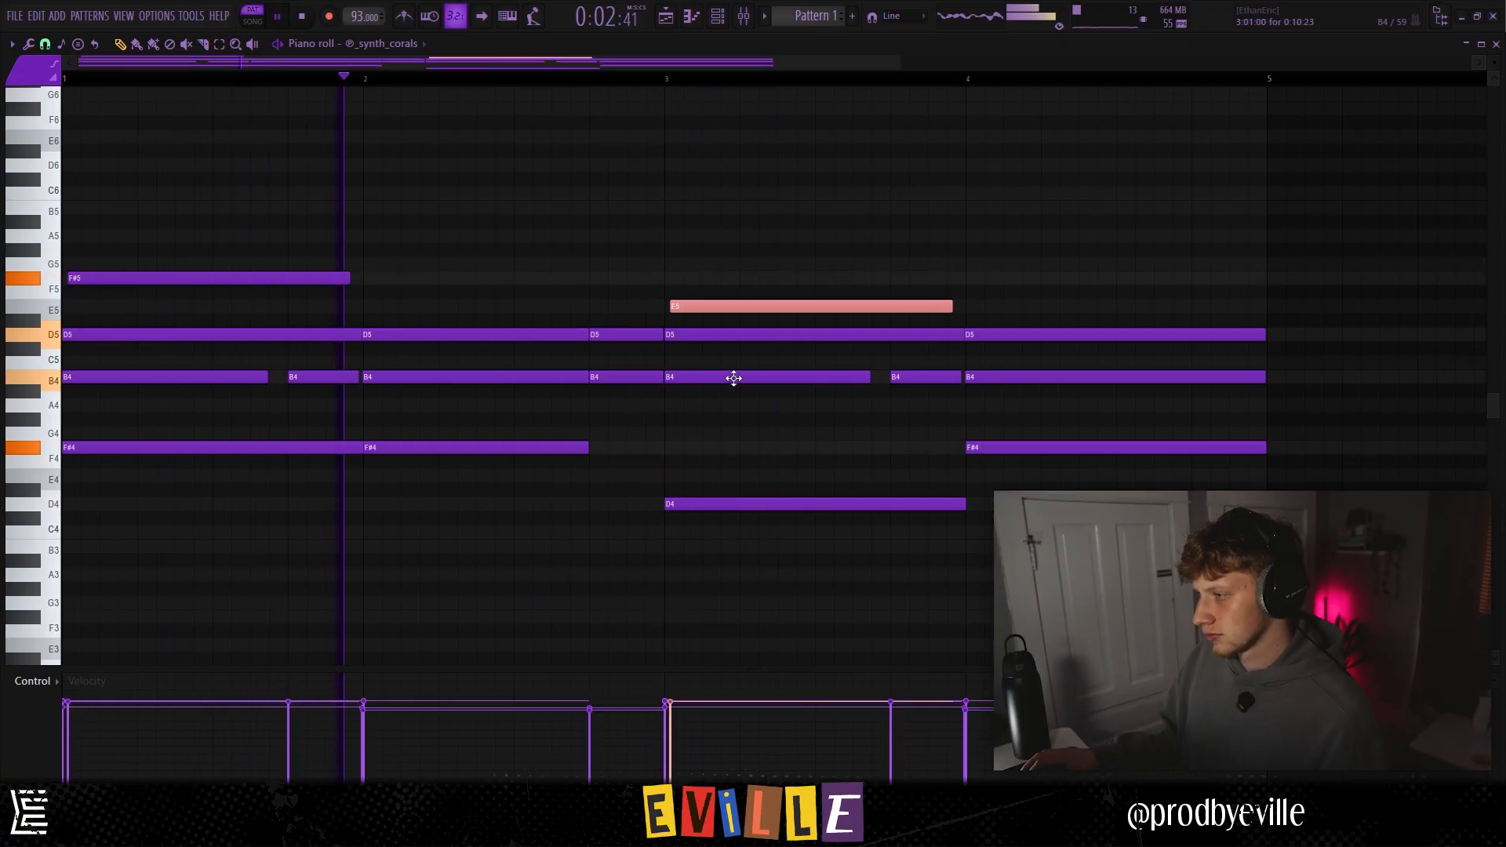
Raise the long B4 note in bar 3 to B5 and slightly lower the velocity of all notes
{"action": "left_click", "coordinate": [733, 376], "text": "ctrl"}
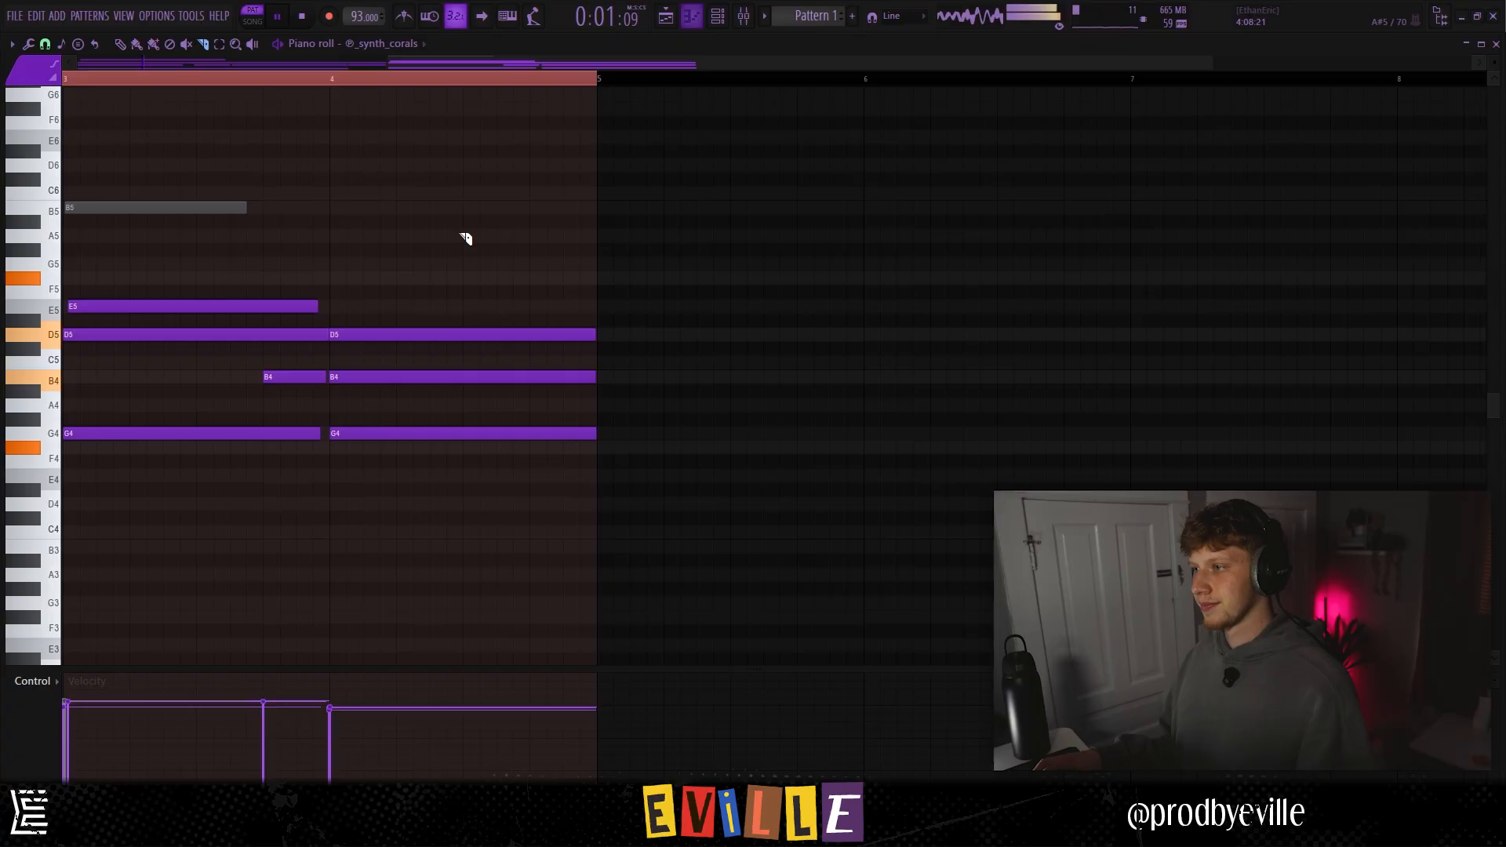
{"action": "left_click", "coordinate": [253, 21]}
{"action": "scroll", "coordinate": [470, 271], "scroll_direction": "up", "scroll_amount": 4}
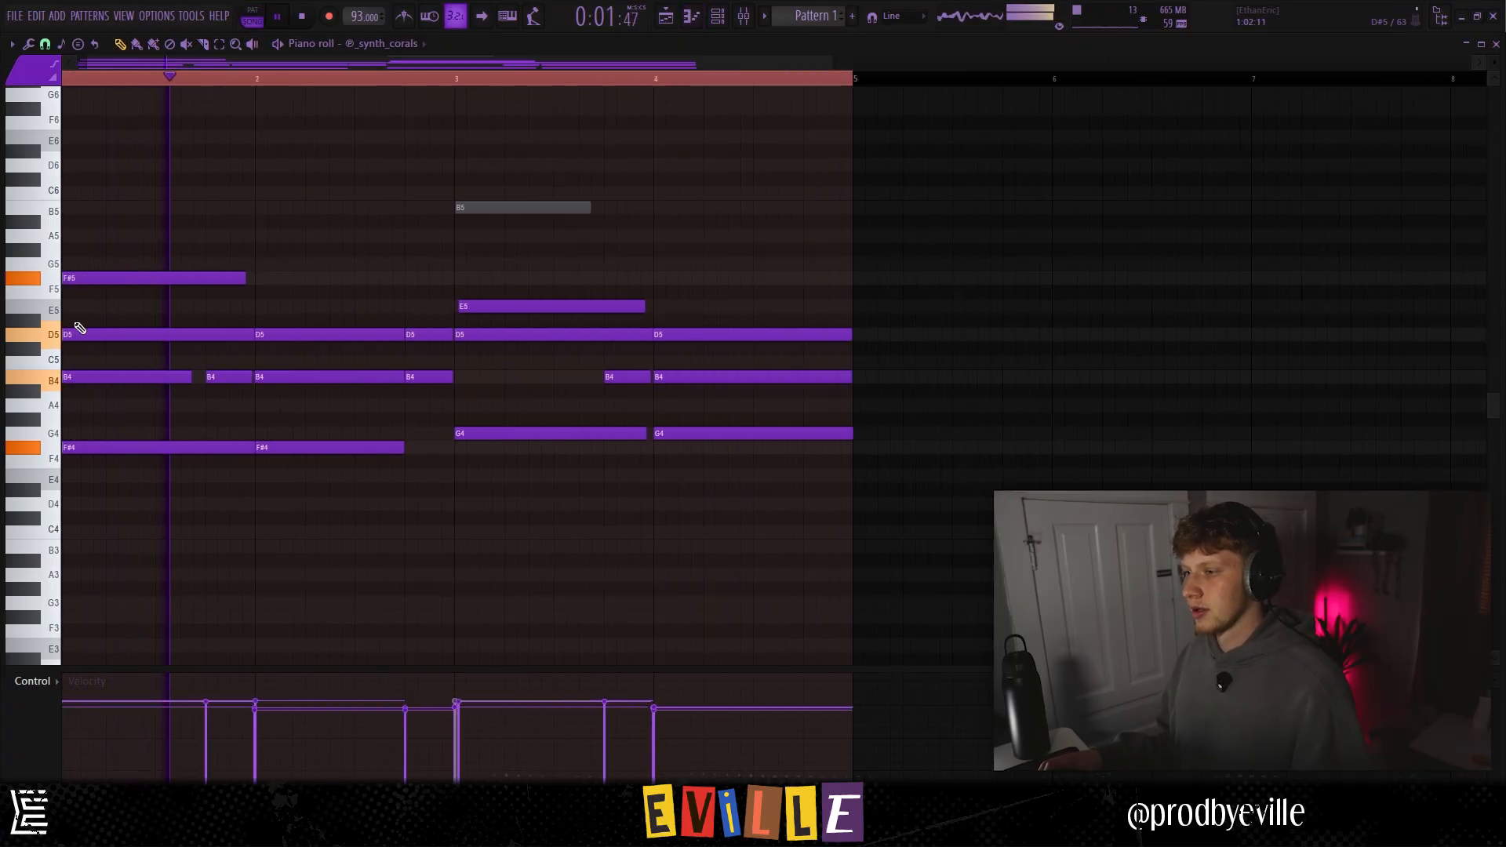
{"action": "scroll", "coordinate": [491, 262], "scroll_direction": "down", "scroll_amount": 3}
{"action": "key", "text": "ctrl+a"}
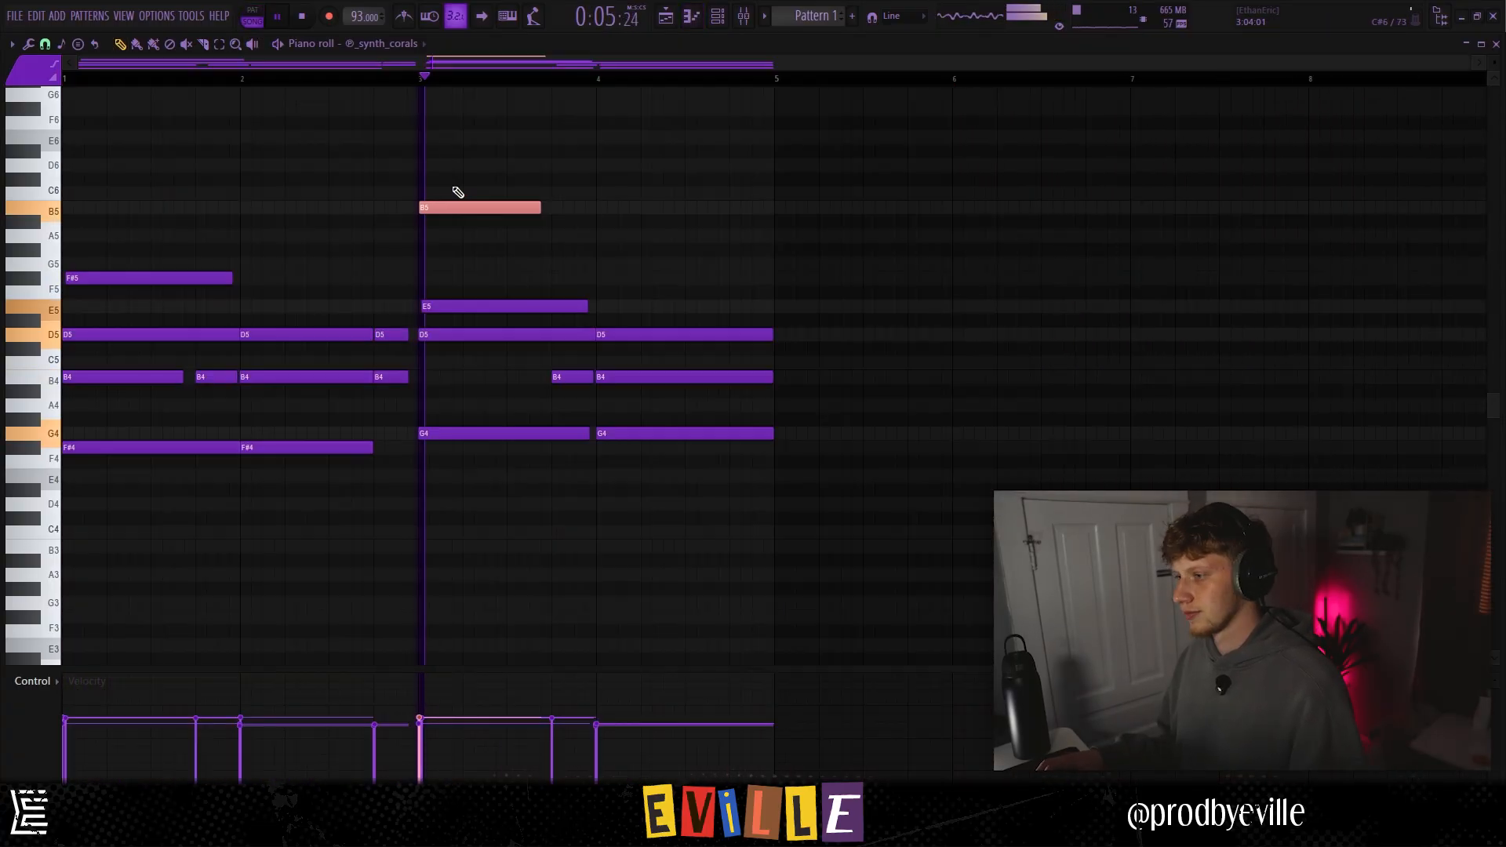
{"action": "left_click", "coordinate": [581, 222]}
{"action": "right_click", "coordinate": [588, 224]}
{"action": "left_click", "coordinate": [611, 222]}
{"action": "right_click", "coordinate": [629, 224]}
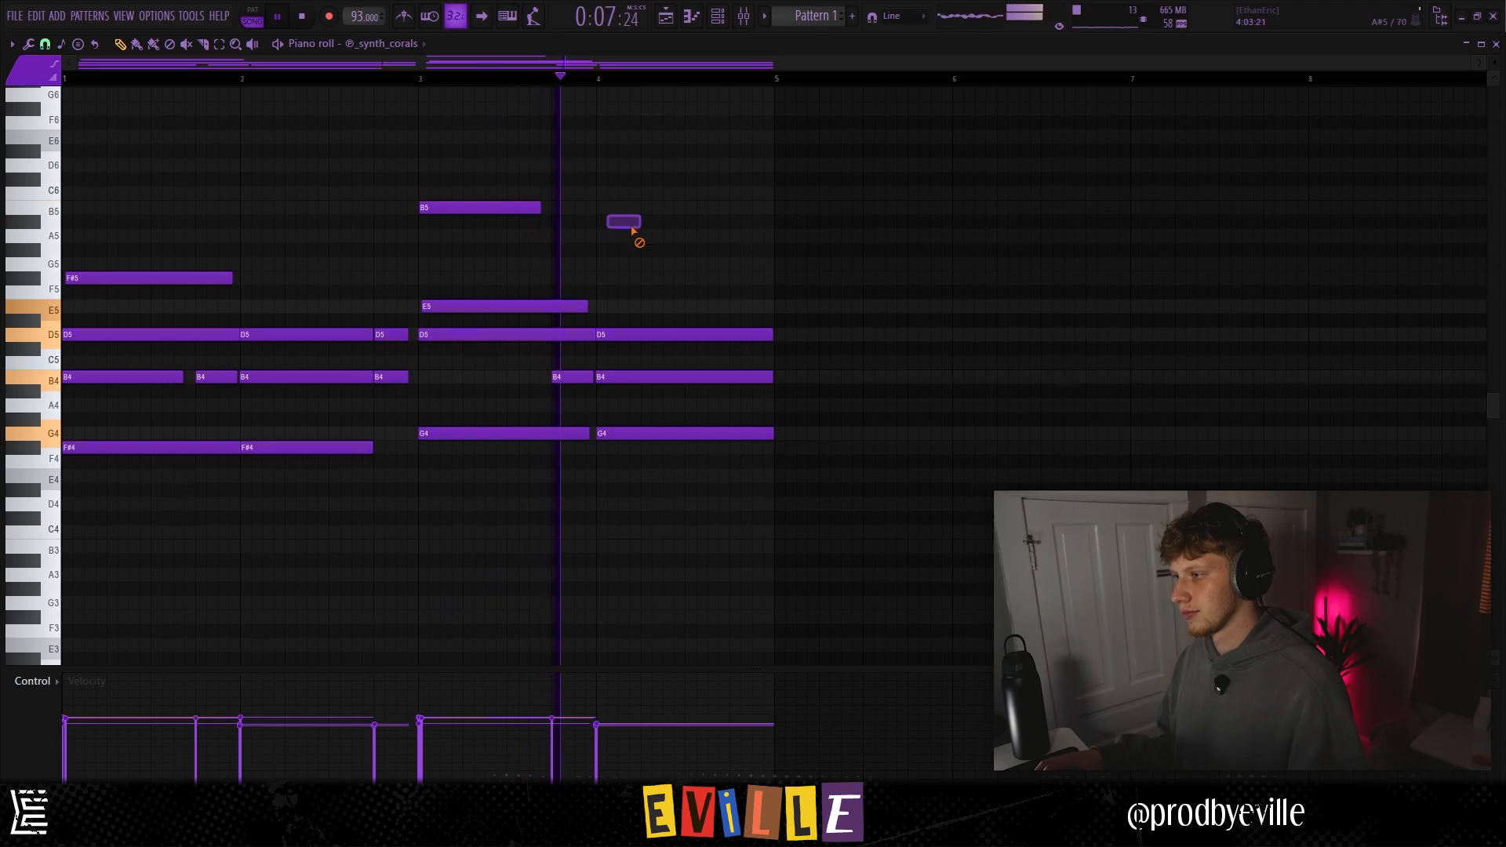
{"action": "left_click", "coordinate": [668, 236]}
{"action": "right_click", "coordinate": [675, 240]}
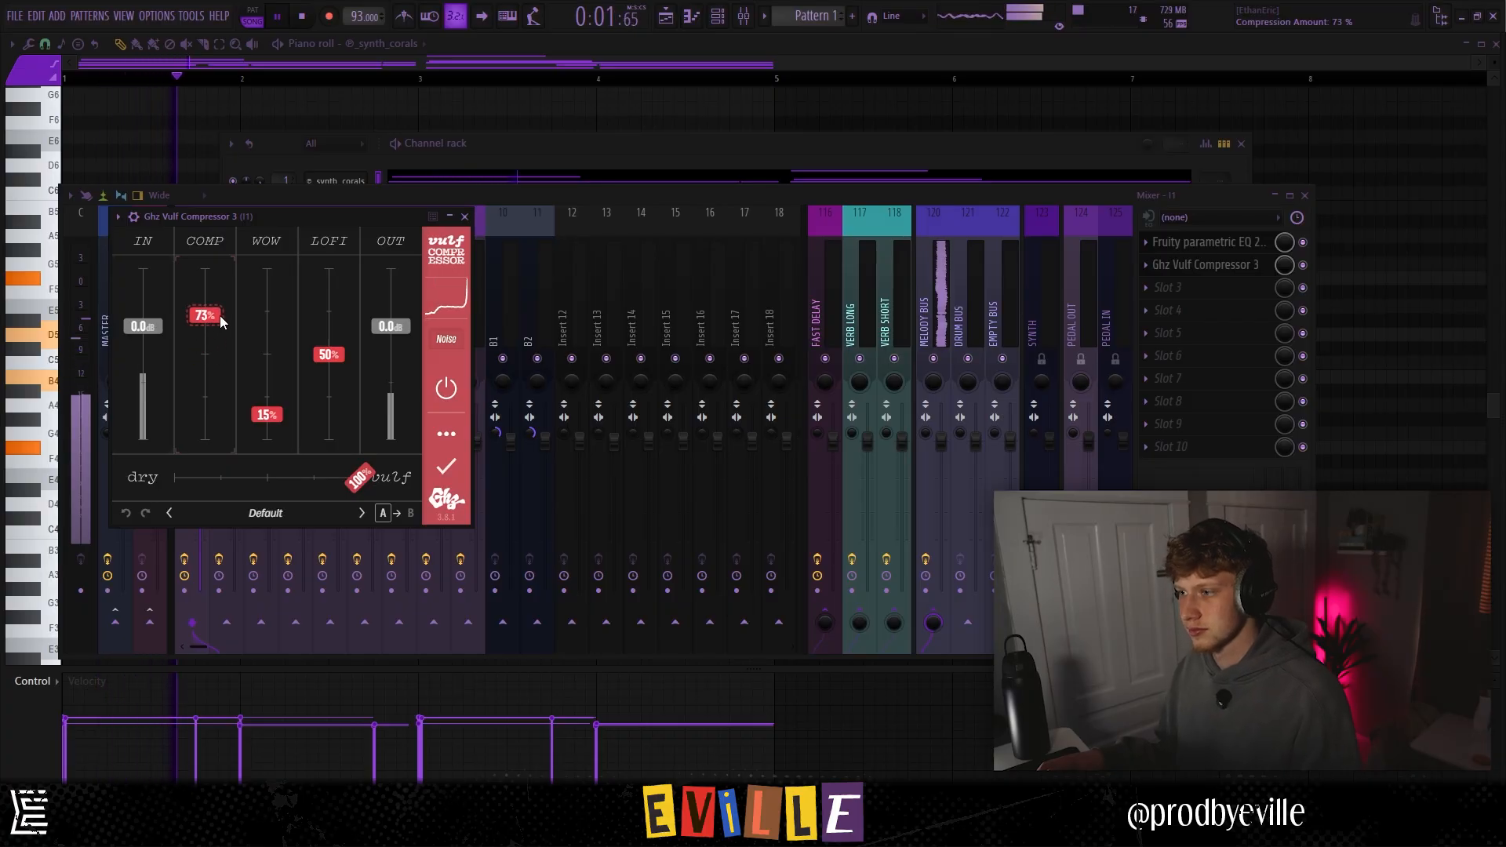
Lower the compression amount in Ghz Vulf Compressor 3 on mixer track I1 and open its Fruity parametric EQ 2
{"action": "left_click_drag", "start_coordinate": [209, 323], "coordinate": [202, 373]}
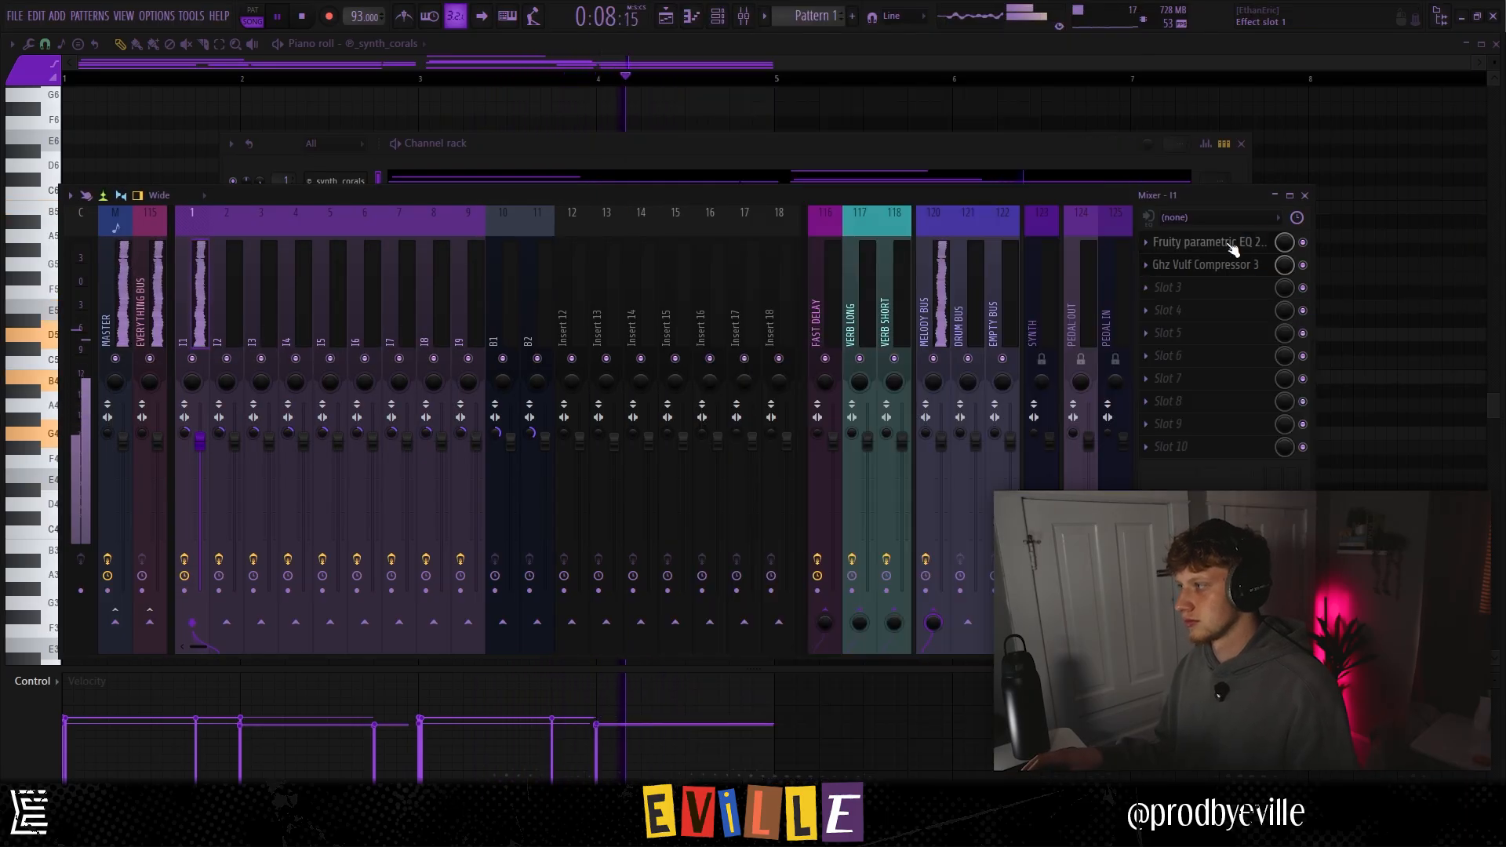
{"action": "left_click", "coordinate": [1233, 248]}
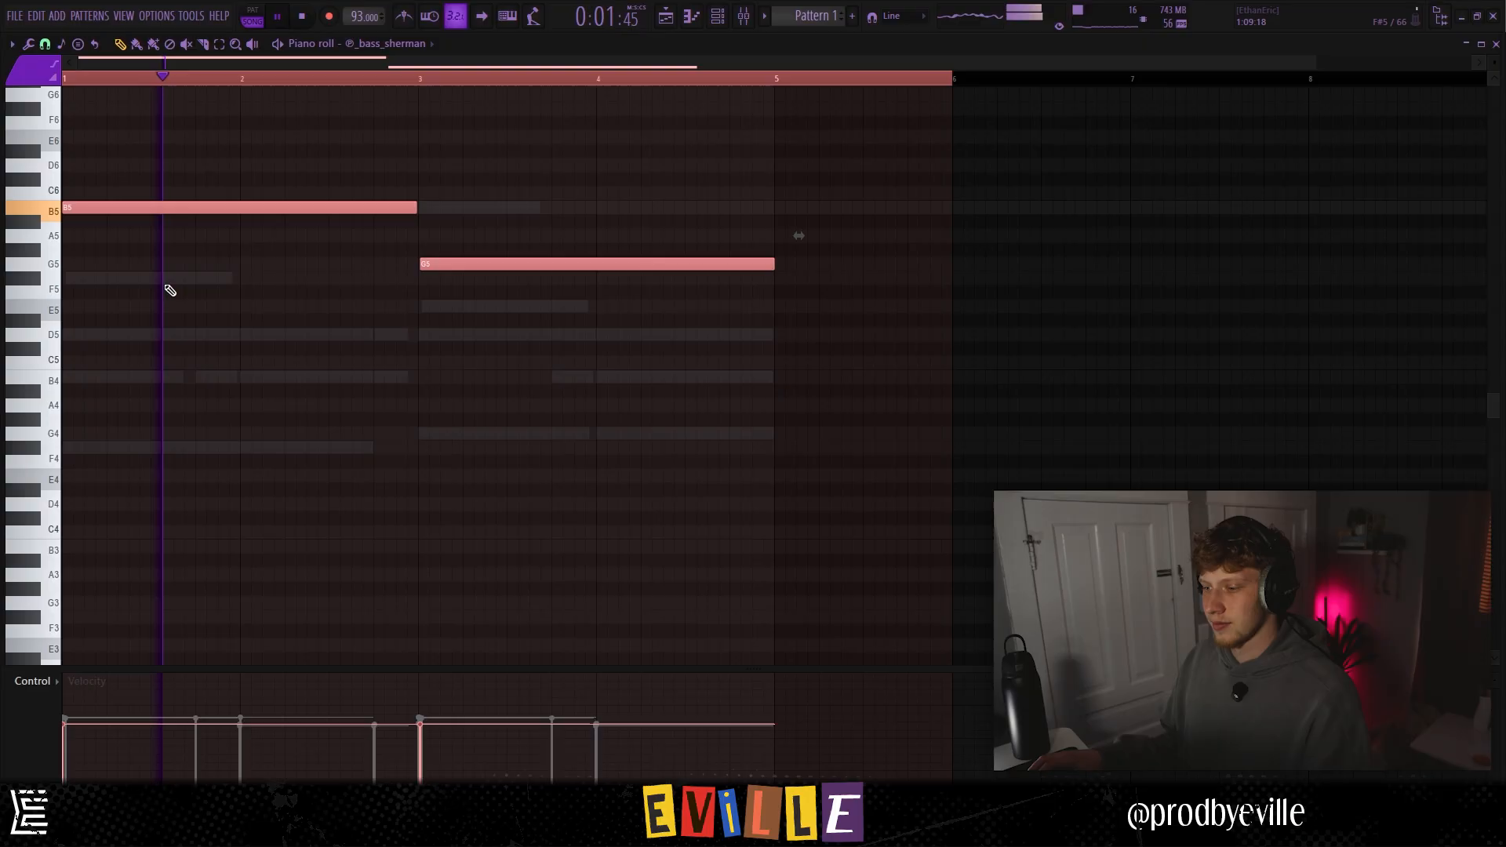
Deselect the bass notes and slice the long B5 note at beat 4 of bar 2
{"action": "key", "text": "ctrl+d"}
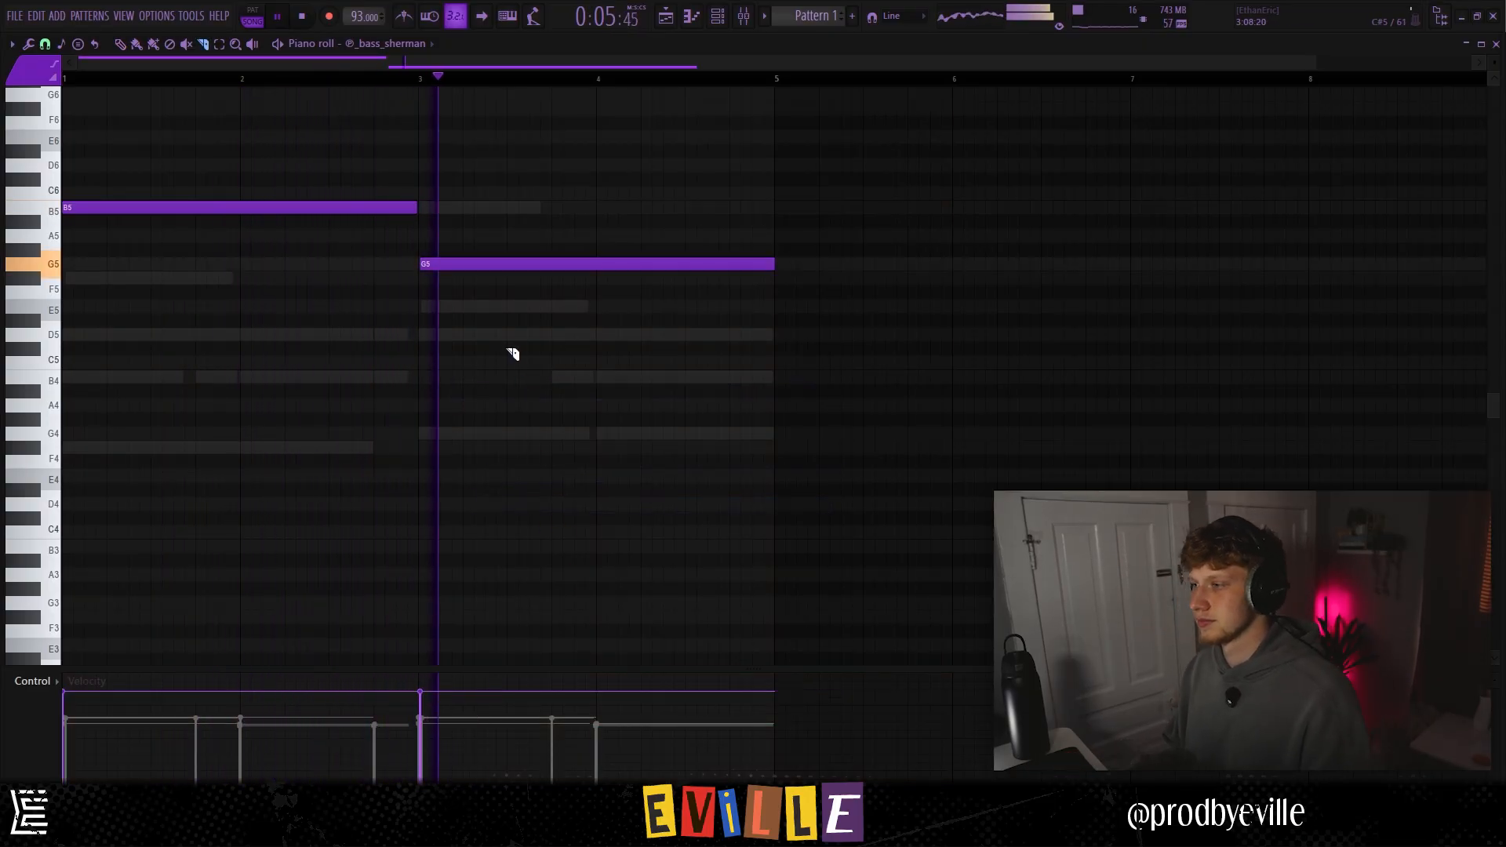
{"action": "left_click", "coordinate": [377, 209]}
{"action": "scroll", "coordinate": [441, 259], "scroll_direction": "up", "scroll_amount": 3}
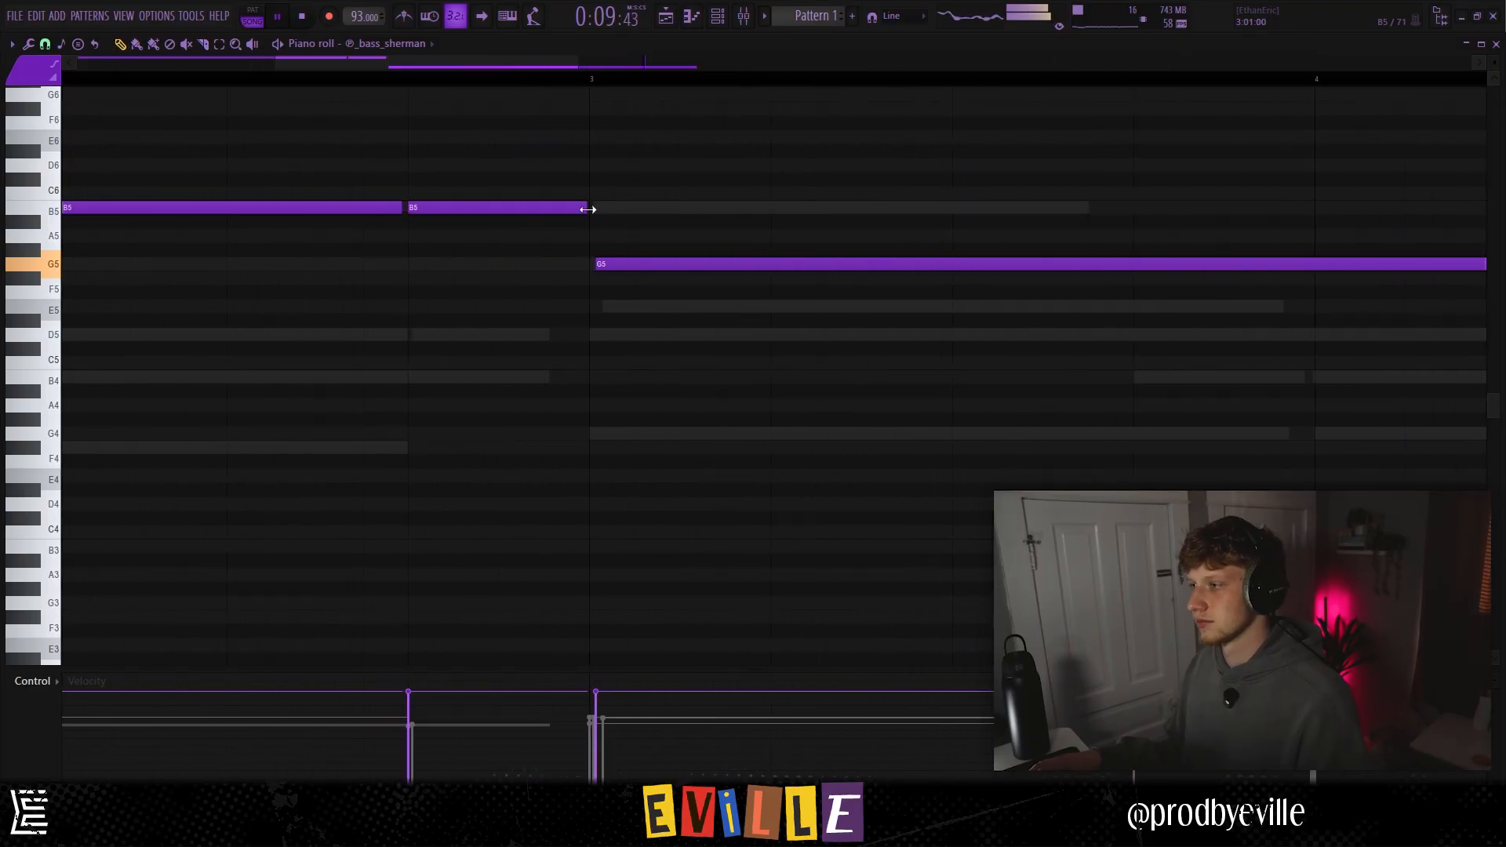
{"action": "scroll", "coordinate": [479, 204], "scroll_direction": "down", "scroll_amount": 3}
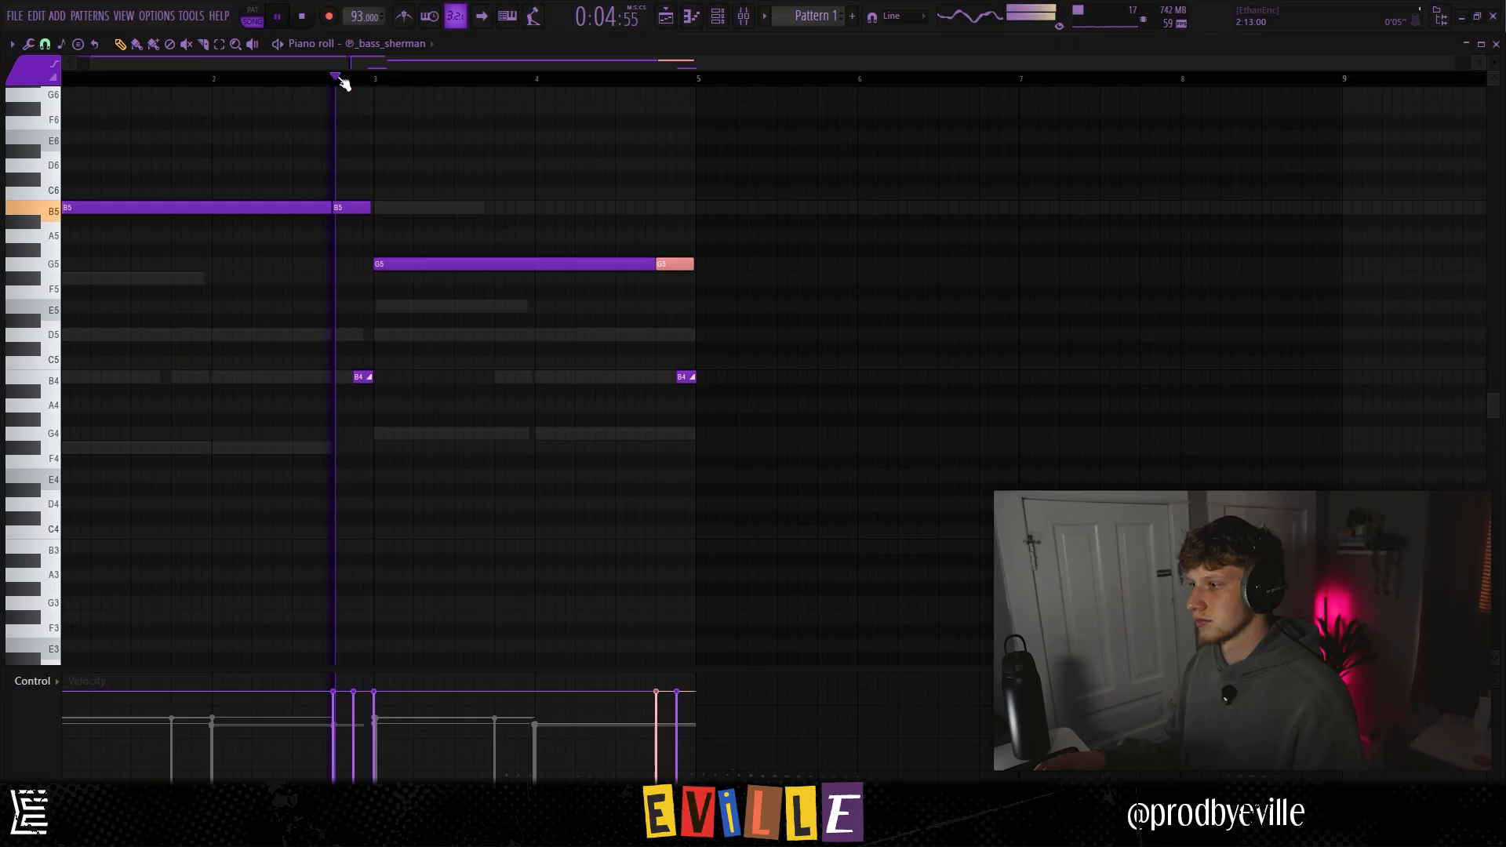
Add a short E6 slide note at beat 4 of bar 3 and play from just before bar 3
{"action": "left_click", "coordinate": [547, 160]}
{"action": "right_click", "coordinate": [548, 160]}
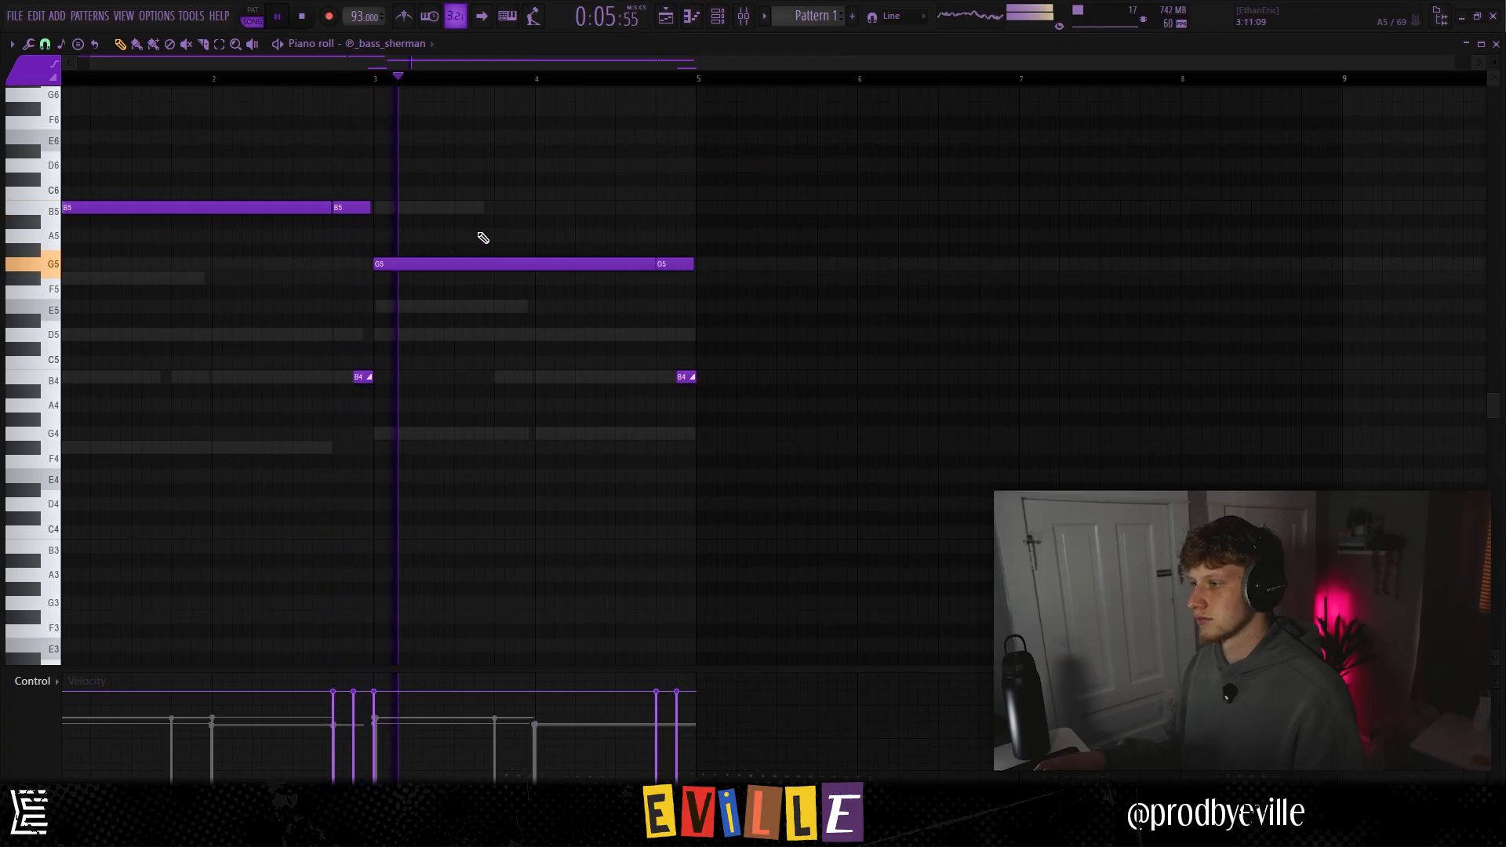
{"action": "scroll", "coordinate": [497, 262], "scroll_direction": "up", "scroll_amount": 3}
{"action": "key", "text": "space"}
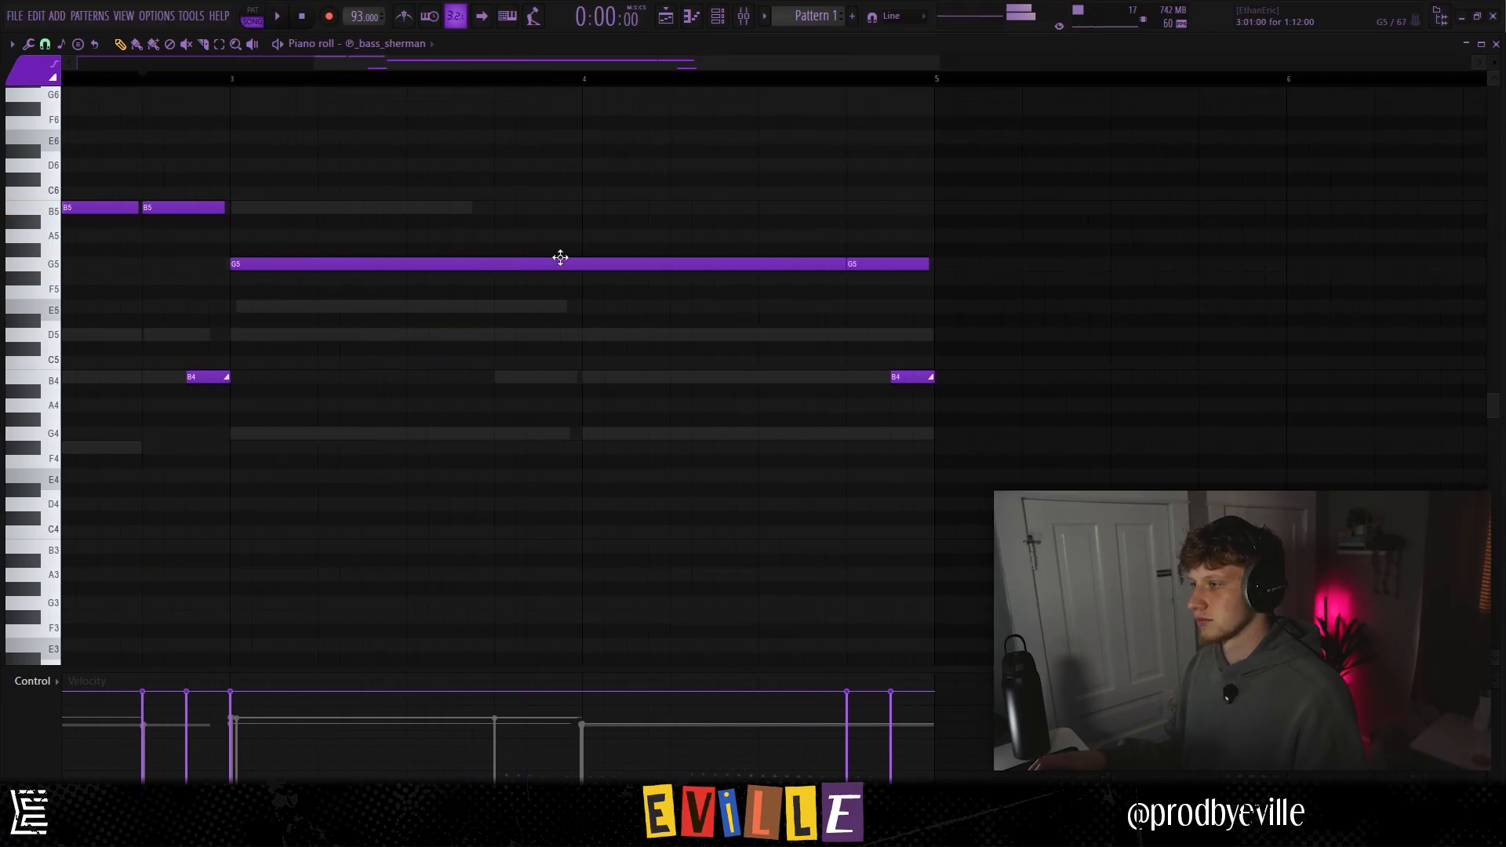
{"action": "left_click", "coordinate": [511, 140]}
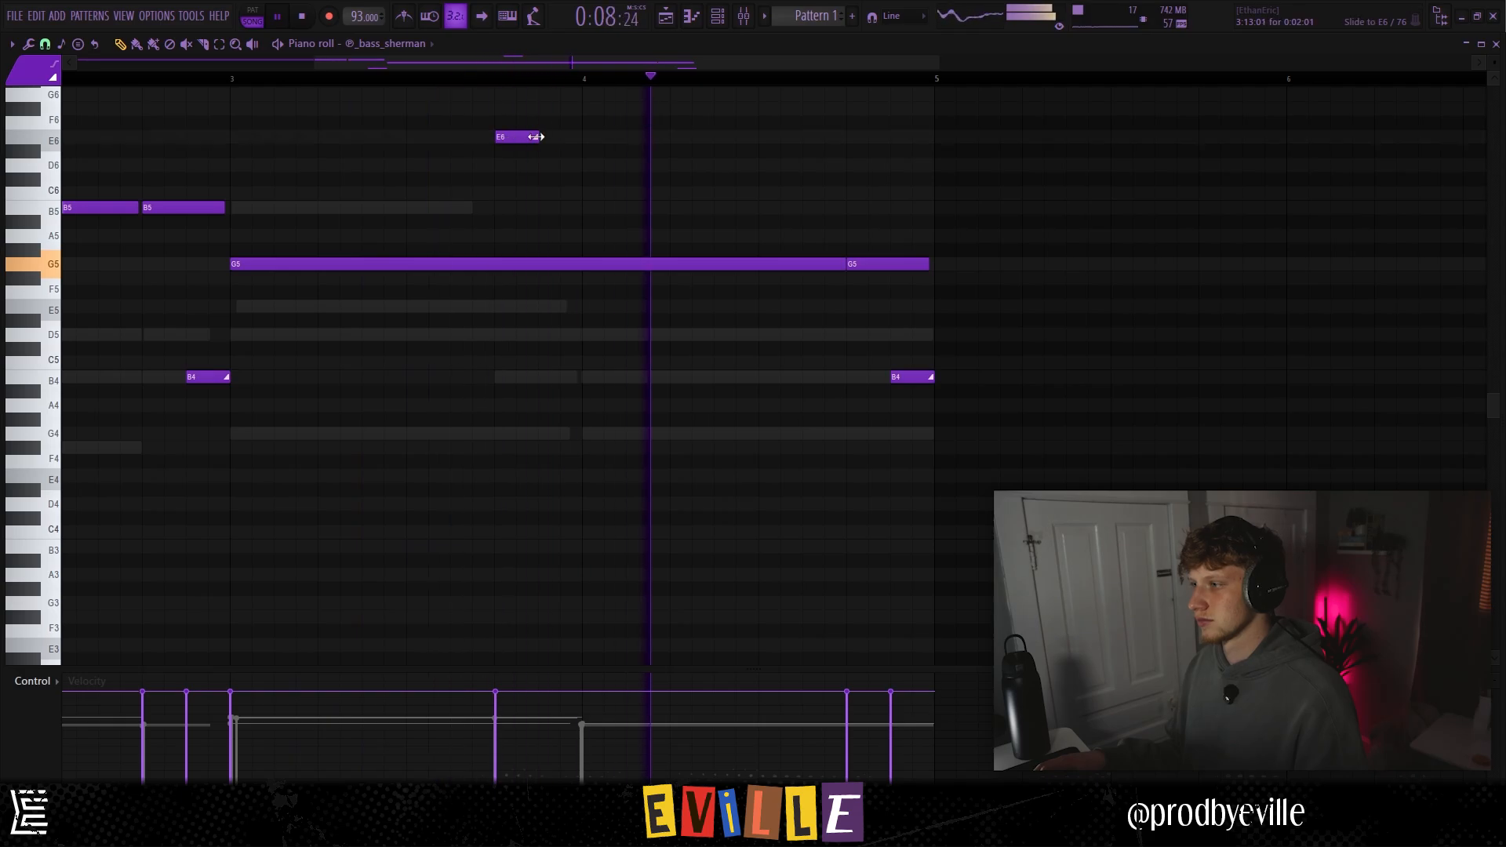
{"action": "scroll", "coordinate": [165, 74], "scroll_direction": "left", "scroll_amount": 1}
{"action": "left_click", "coordinate": [165, 76]}
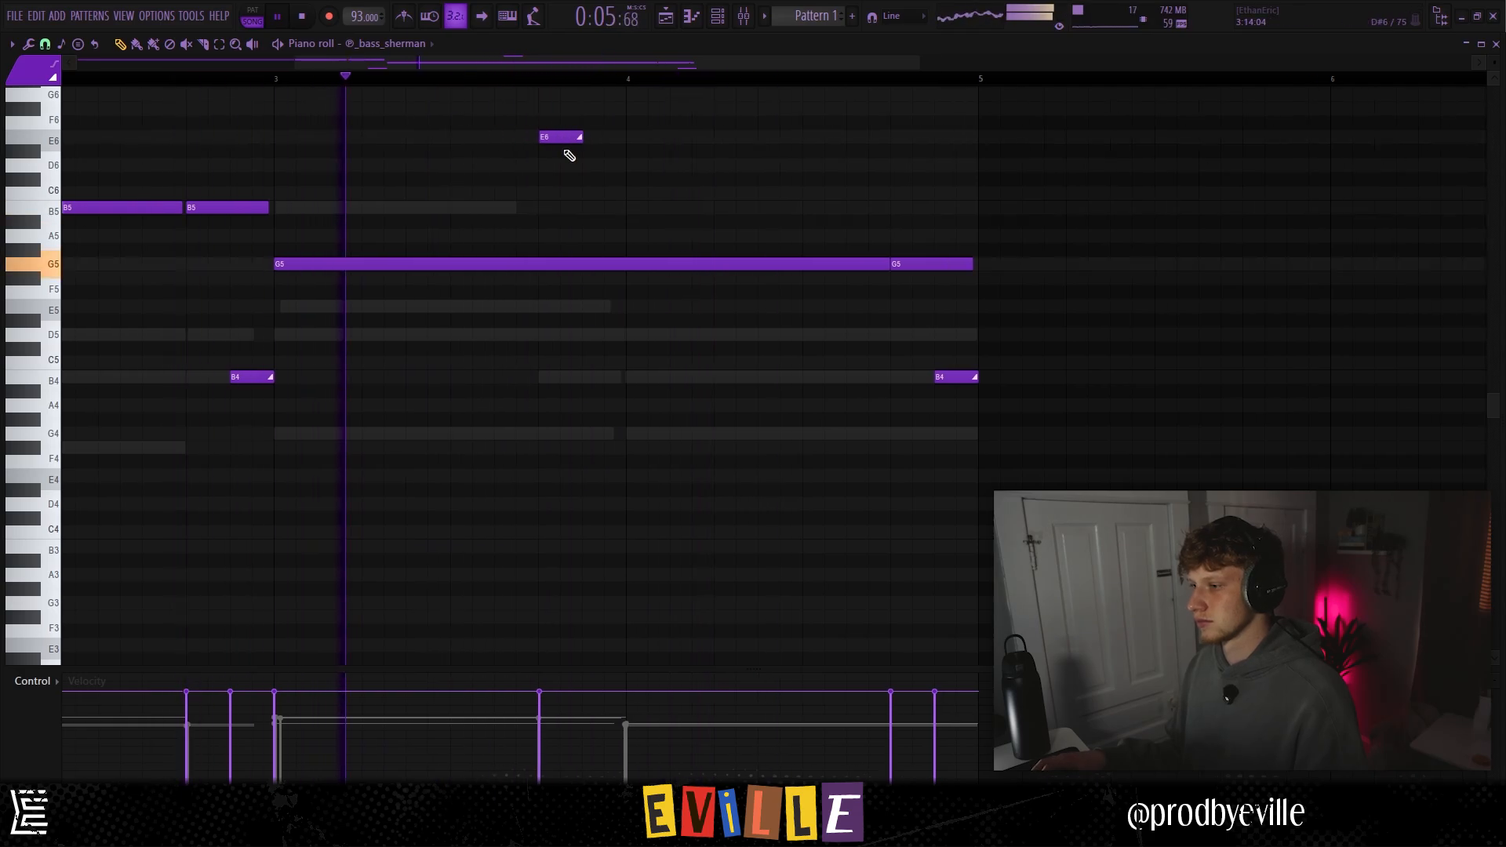
Add a G5 slide note at the start of bar 4, undoing the attempt to shift it earlier
{"action": "left_click", "coordinate": [631, 265]}
{"action": "left_click_drag", "start_coordinate": [638, 262], "coordinate": [597, 262]}
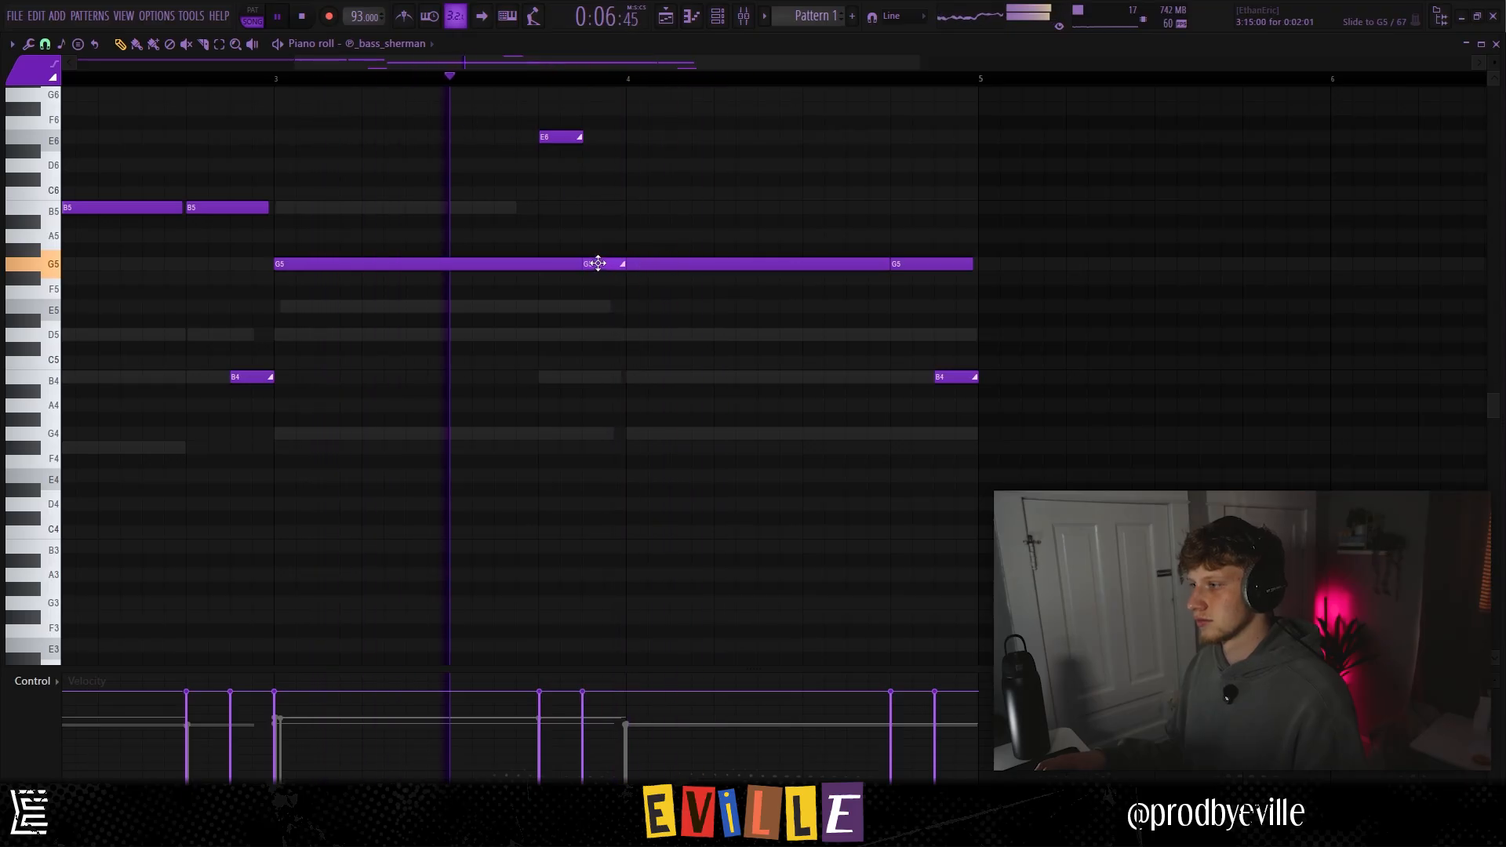
{"action": "key", "text": "ctrl+z"}
{"action": "key", "text": "space"}
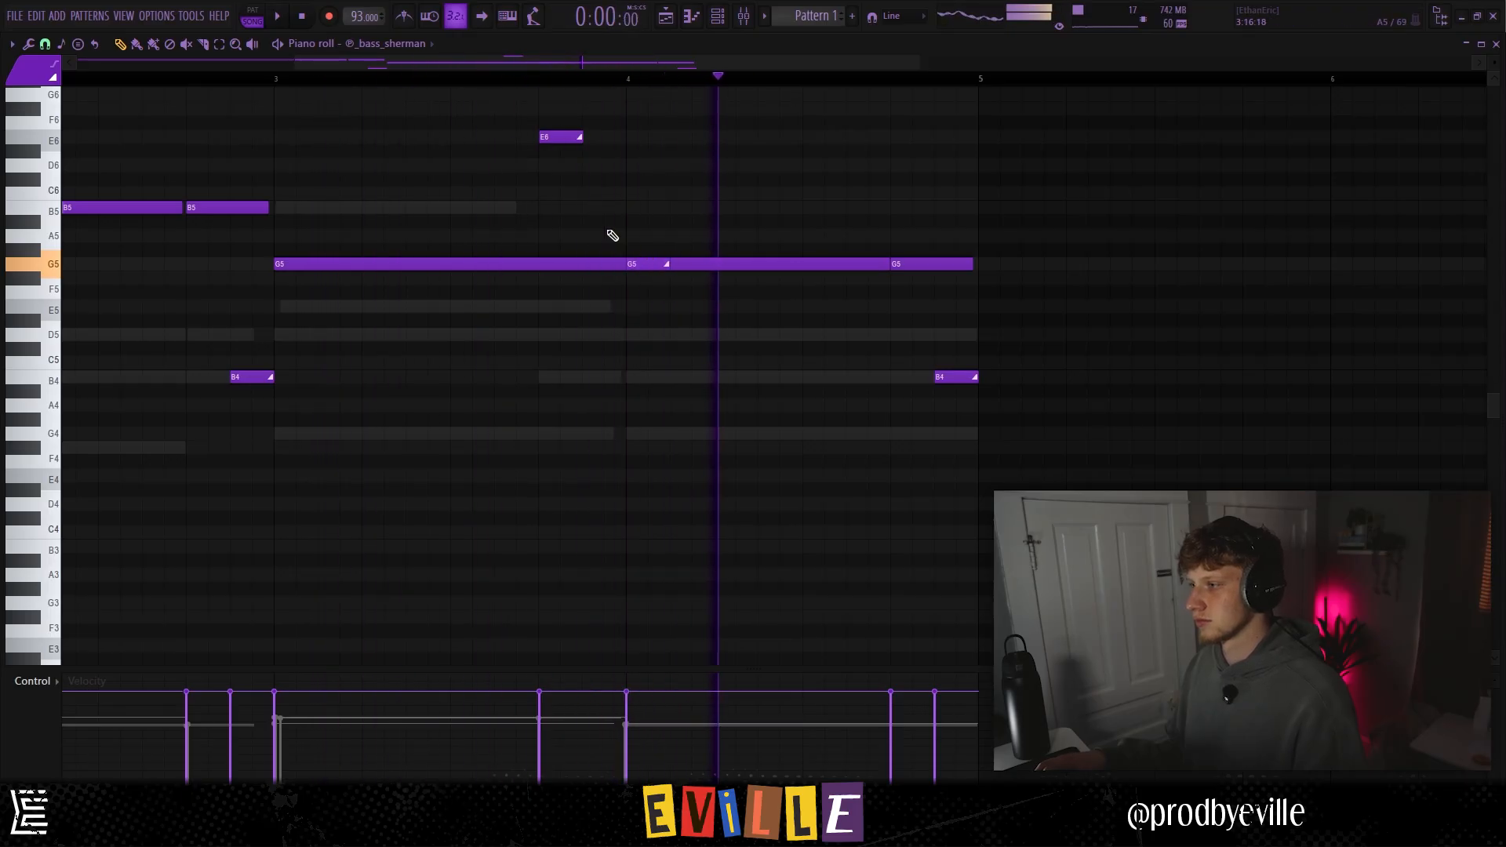
Lower the E6 slide note's velocity, and shorten the G5 slide note and start it just before bar 4
{"action": "left_click", "coordinate": [561, 137]}
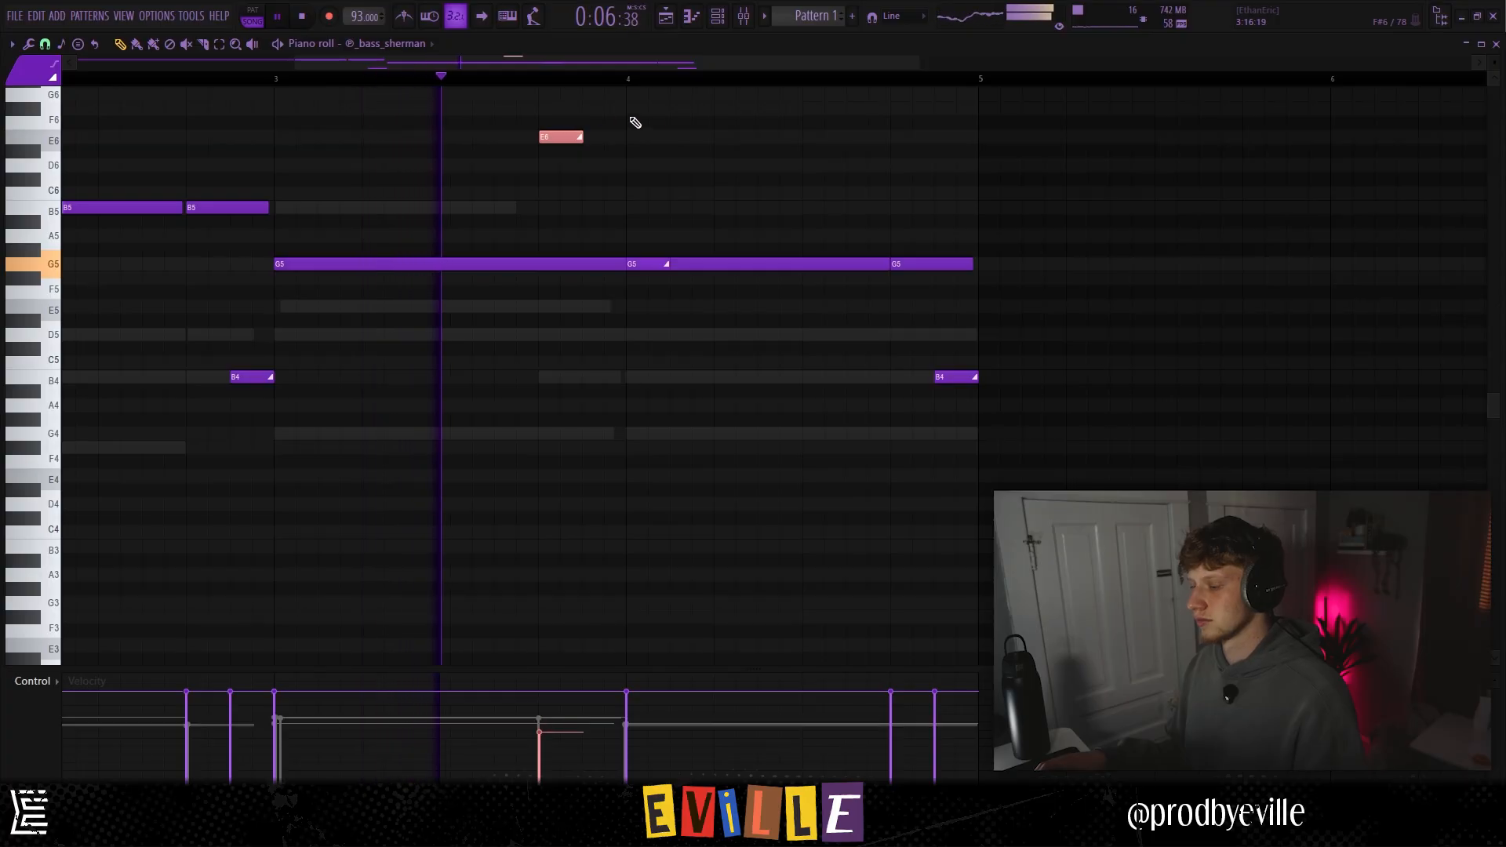
{"action": "left_click_drag", "start_coordinate": [720, 148], "coordinate": [685, 156]}
{"action": "key", "text": "ctrl+z"}
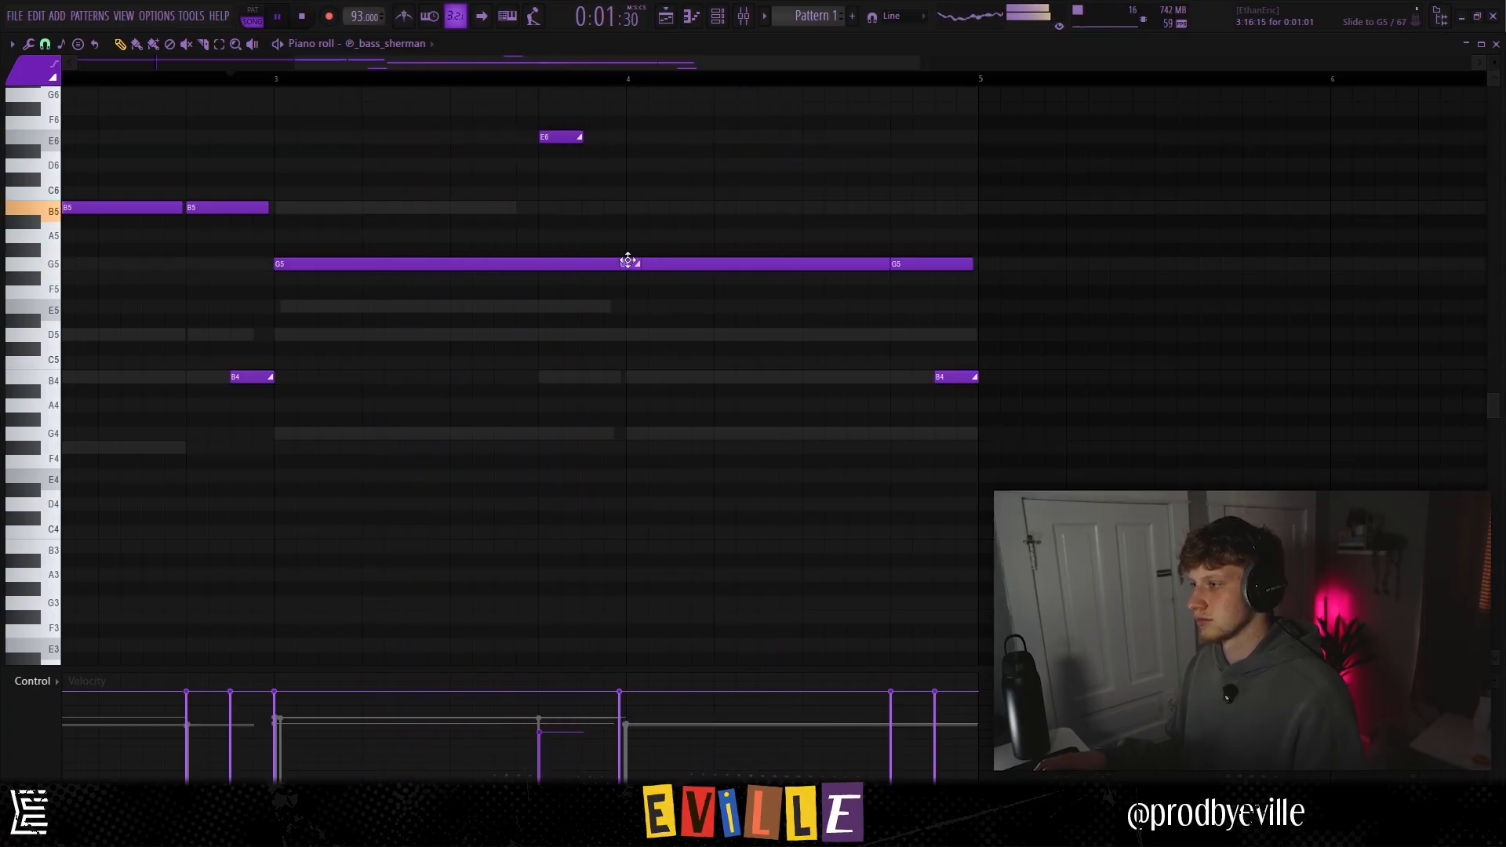
{"action": "scroll", "coordinate": [573, 229], "scroll_direction": "down", "scroll_amount": 3}
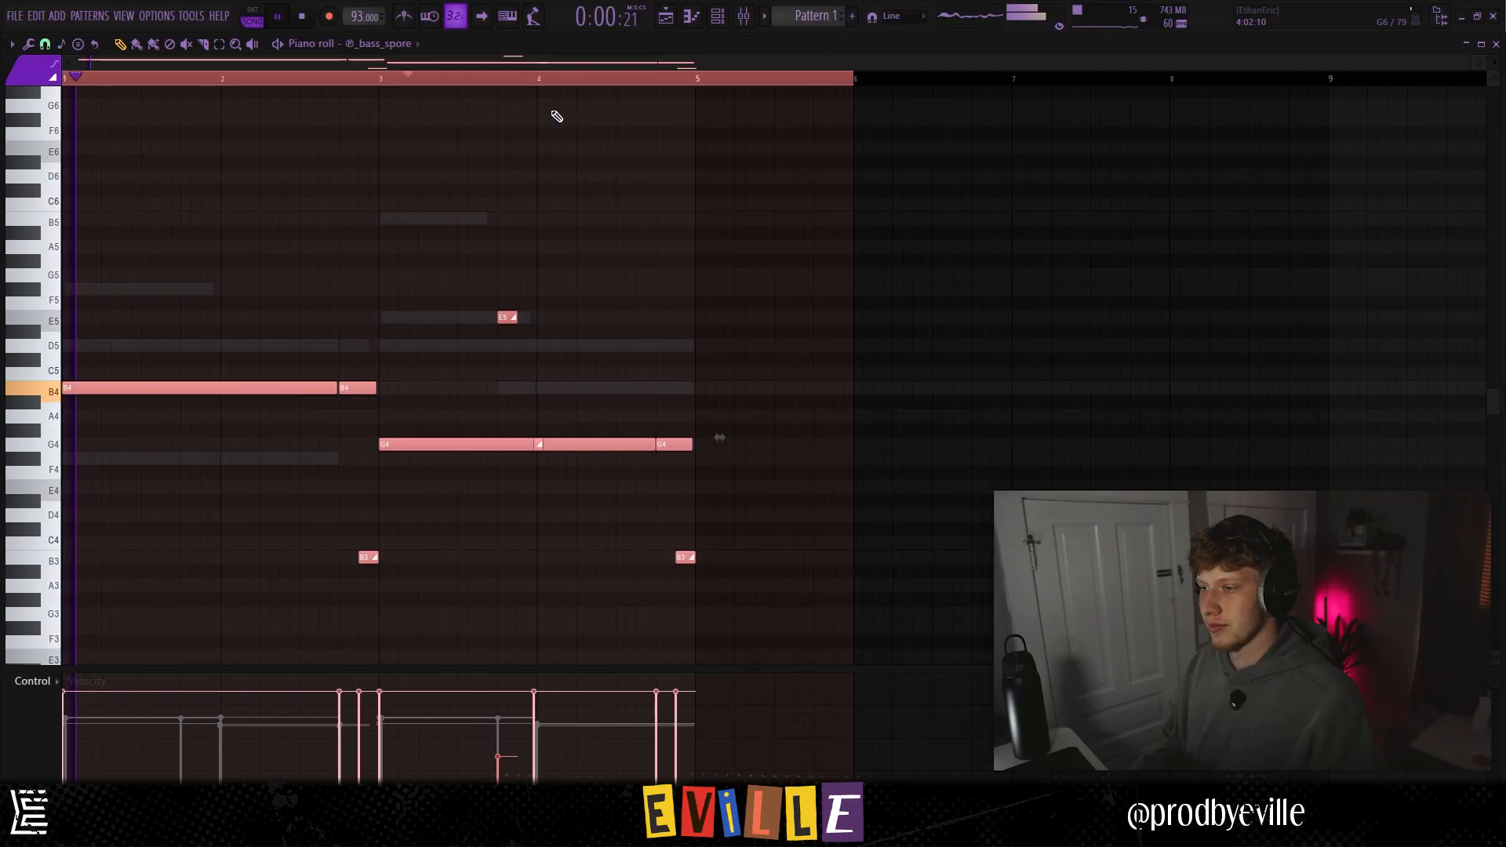
Deselect all notes of the bass line in the bass_spore piano roll
{"action": "key", "text": "ctrl+d"}
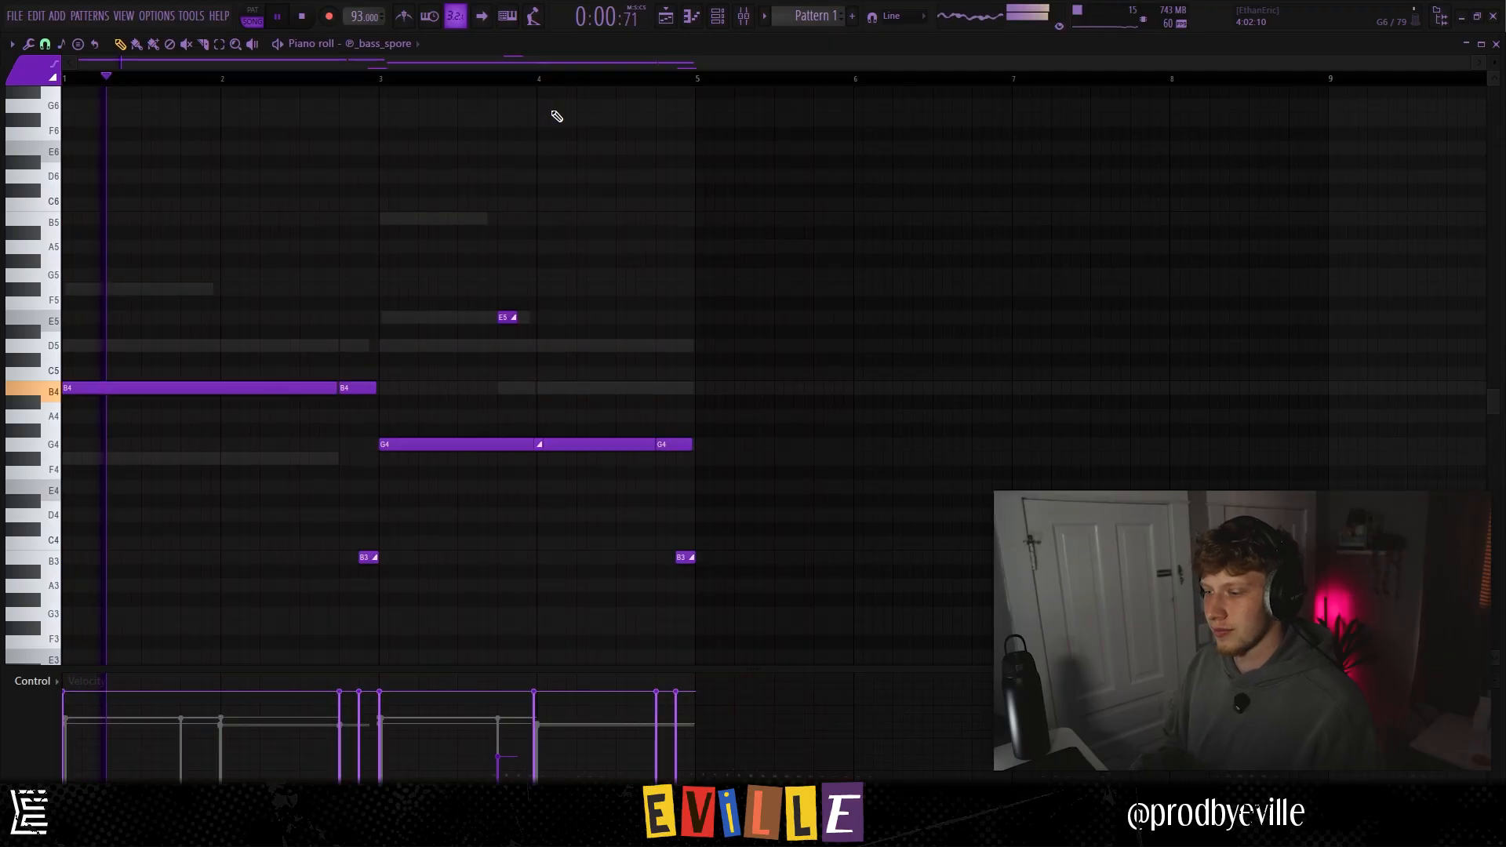
{"action": "right_click", "coordinate": [429, 318]}
{"action": "left_click", "coordinate": [365, 556]}
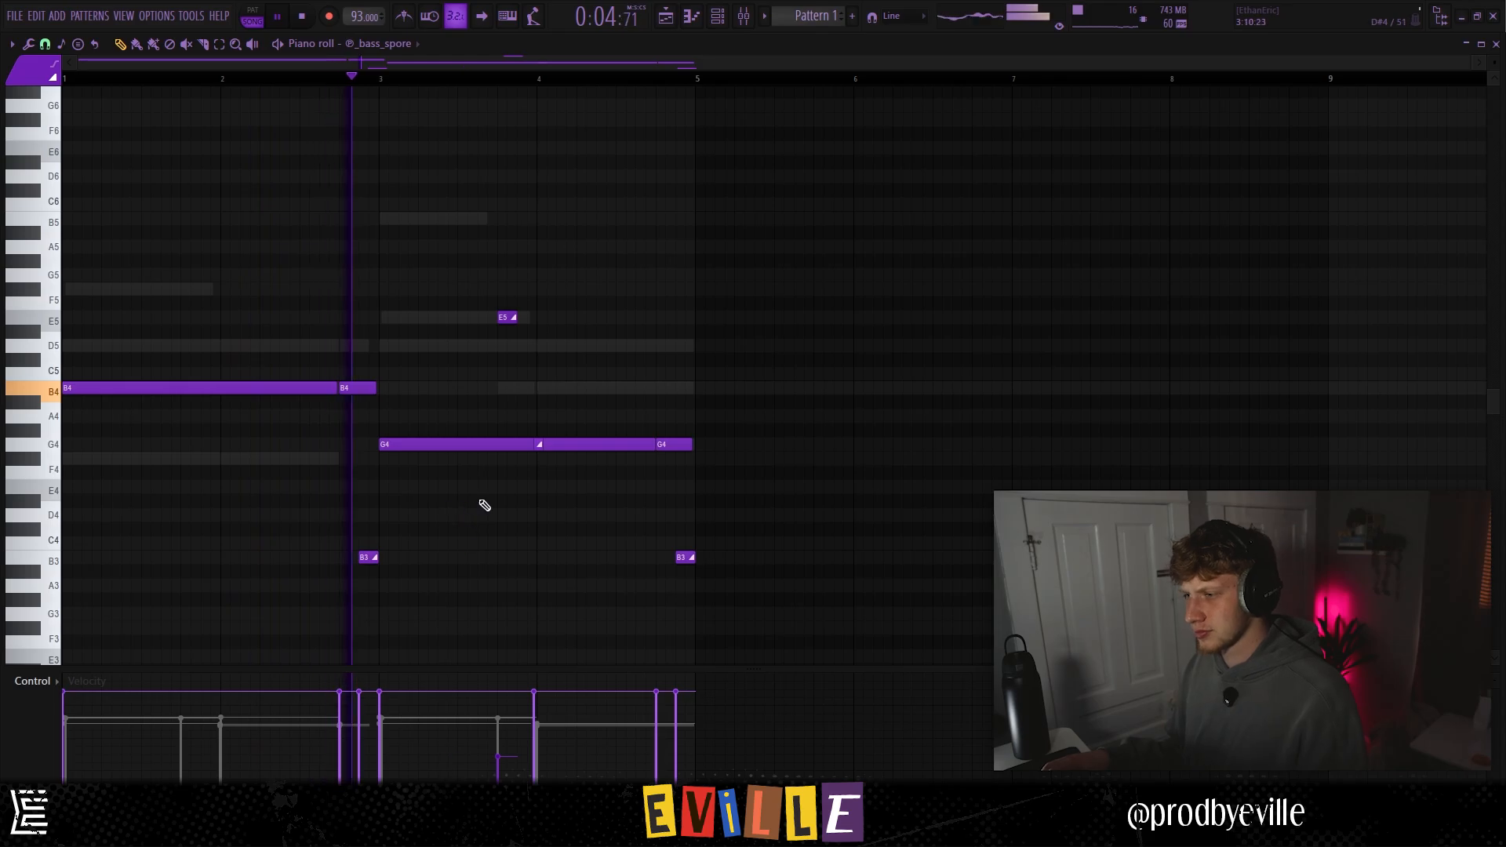
Select the bass_spore notes of bars 3 and 4 and raise them one octave
{"action": "left_click_drag", "start_coordinate": [730, 588], "coordinate": [458, 261]}
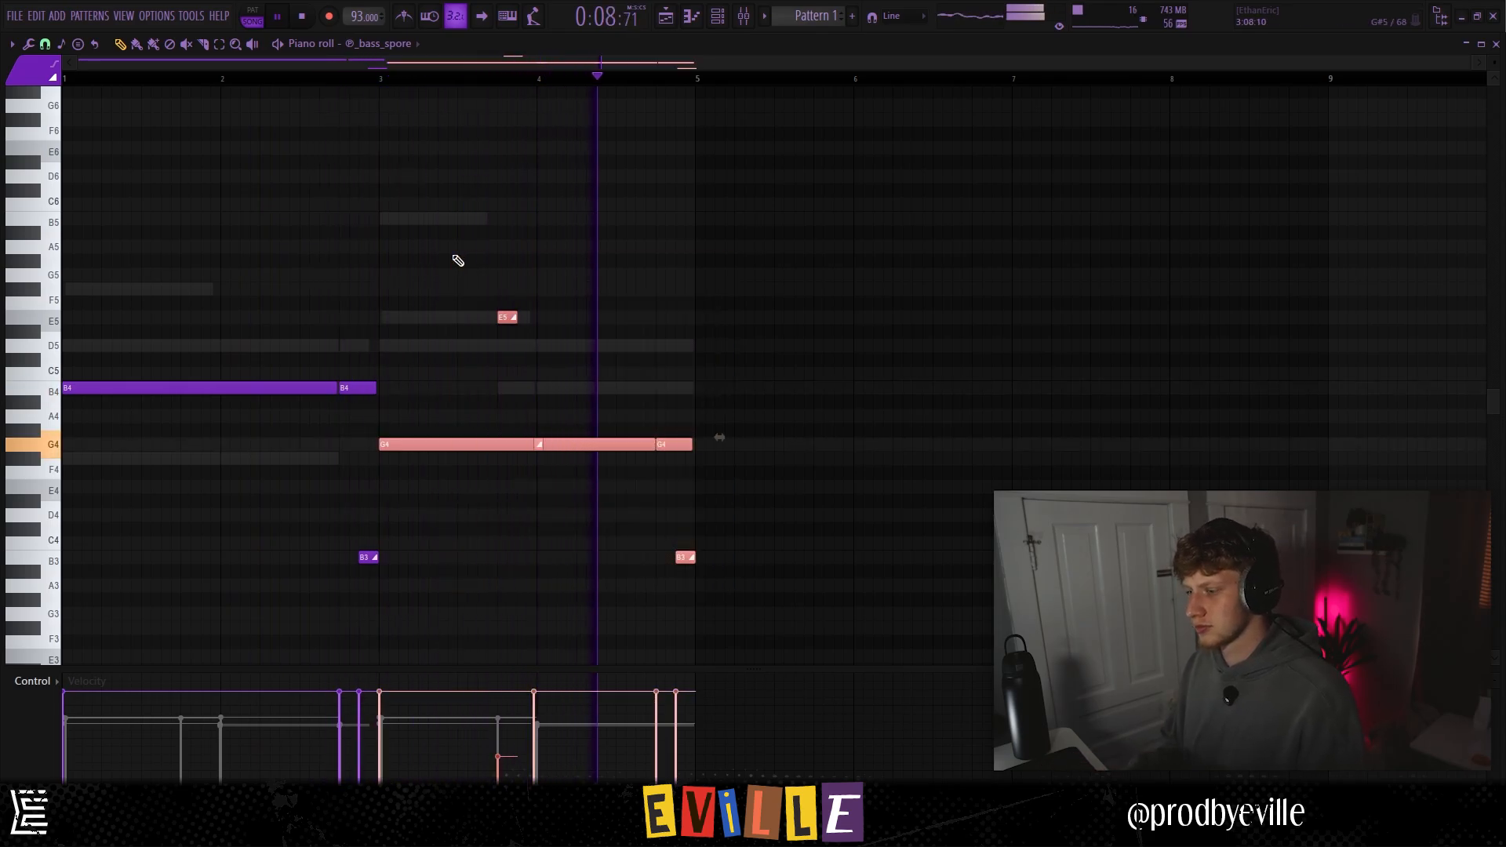
{"action": "left_click_drag", "start_coordinate": [510, 377], "coordinate": [573, 240]}
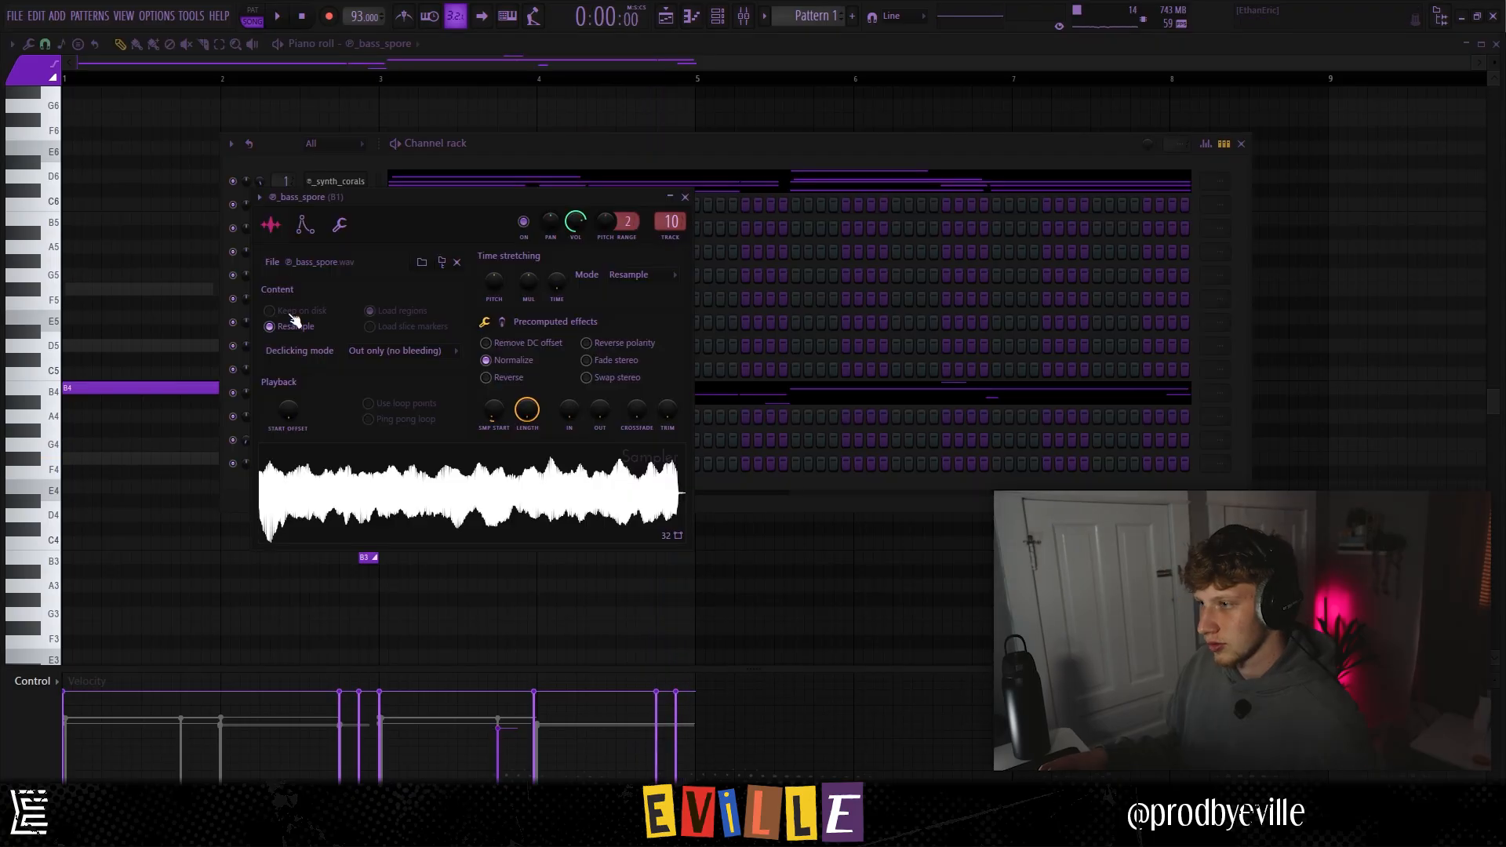
Set the volume envelope's attack time to 3% in the bass_spore channel settings
{"action": "left_click", "coordinate": [336, 230]}
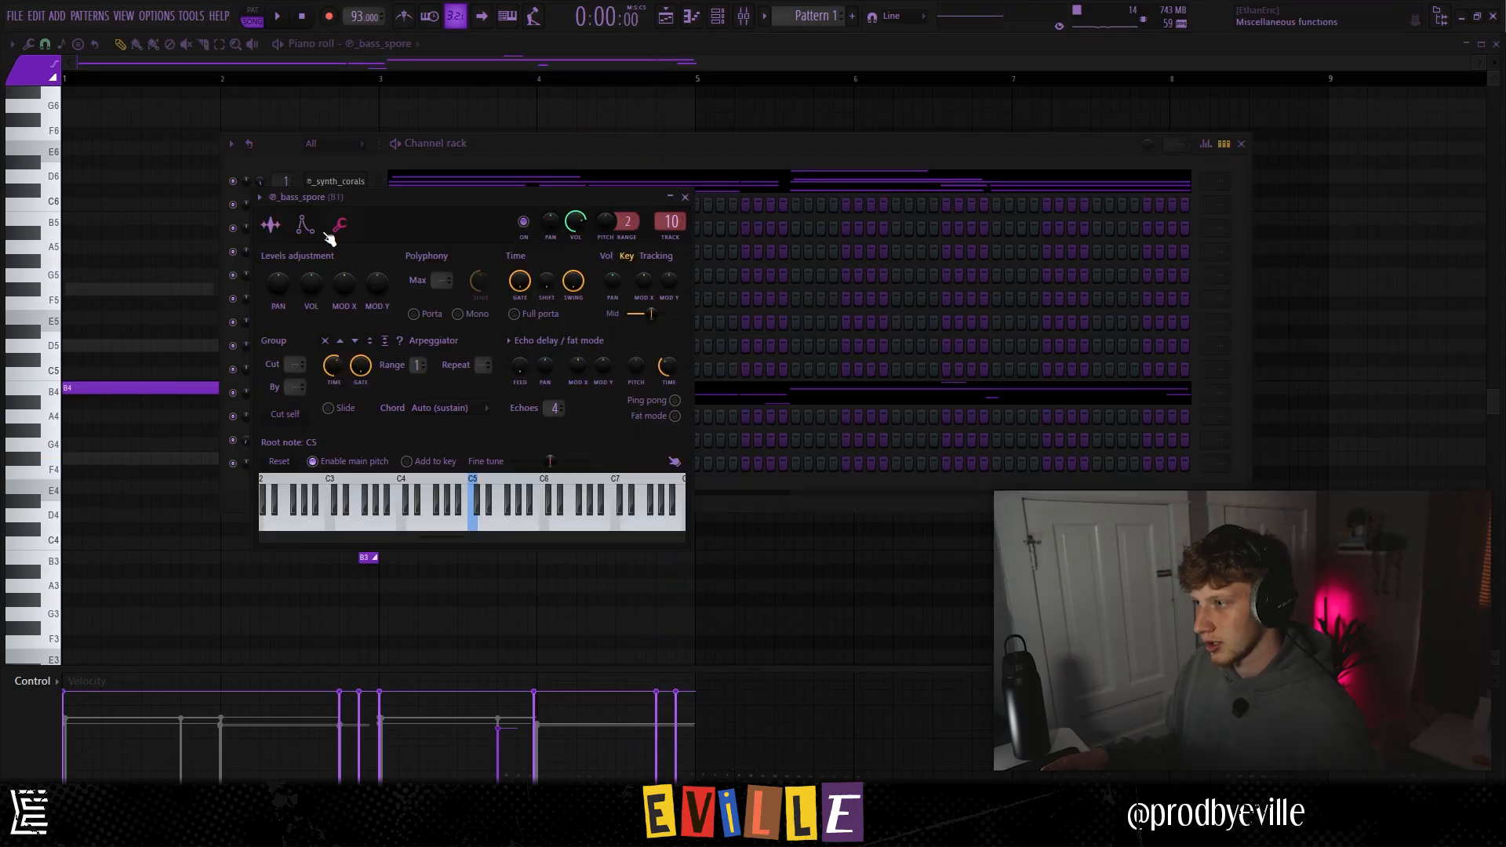
{"action": "left_click", "coordinate": [307, 227]}
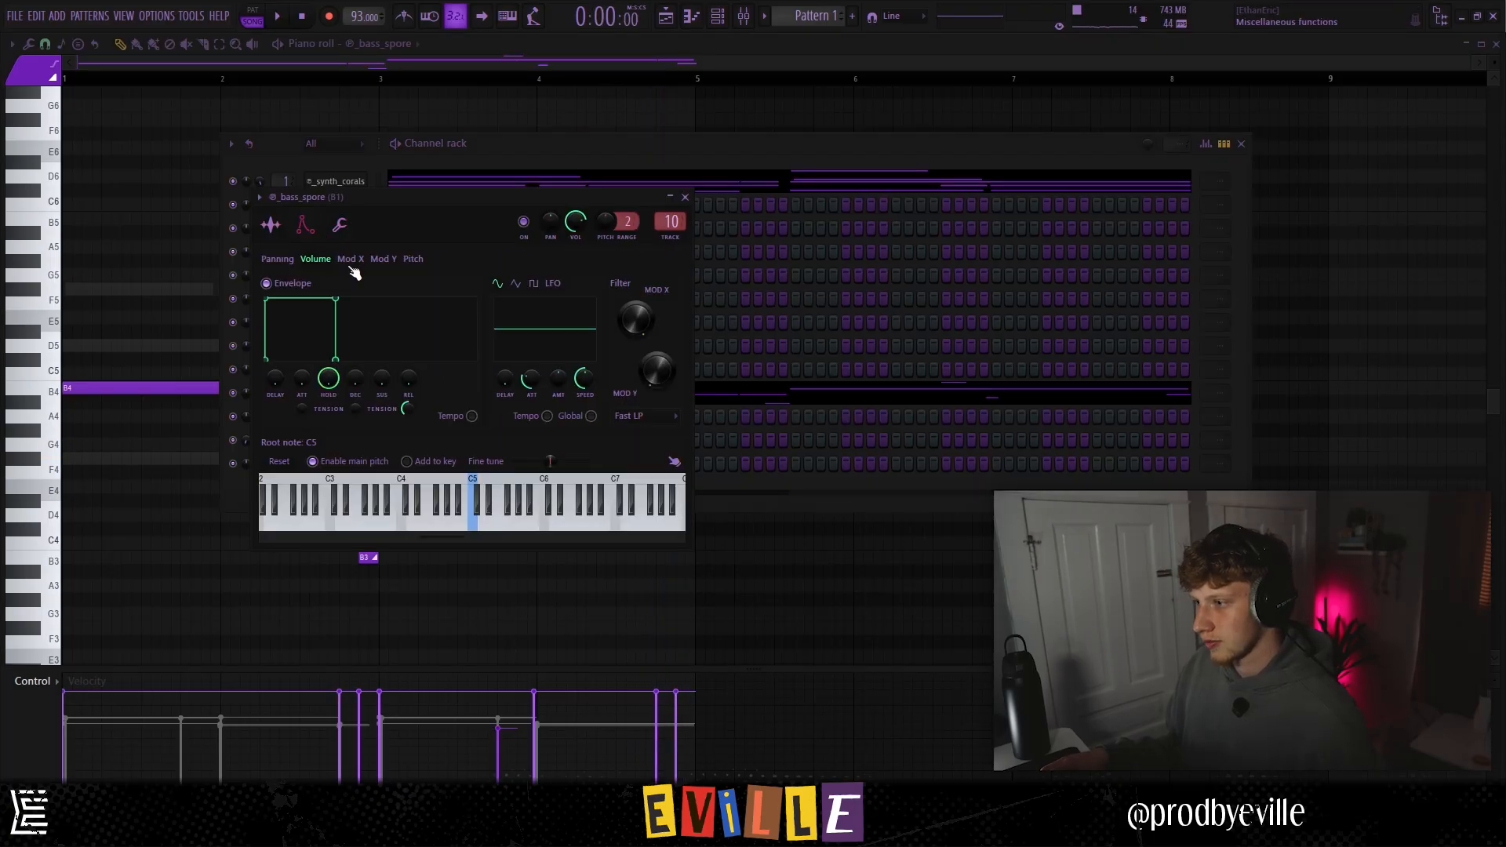
{"action": "left_click", "coordinate": [265, 225]}
{"action": "left_click", "coordinate": [303, 226]}
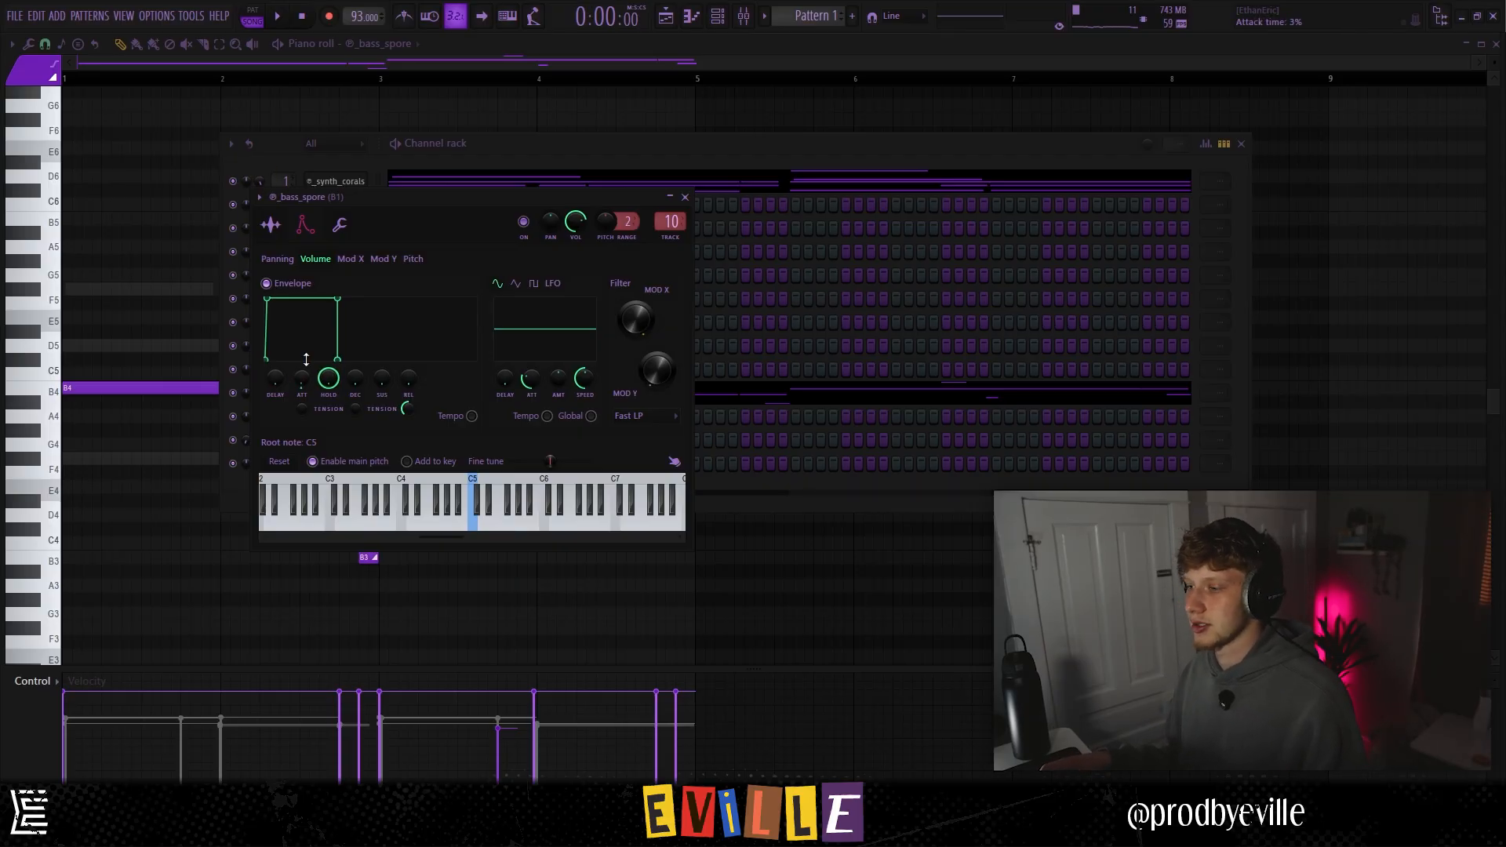
{"action": "left_click", "coordinate": [480, 143]}
{"action": "key", "text": "space"}
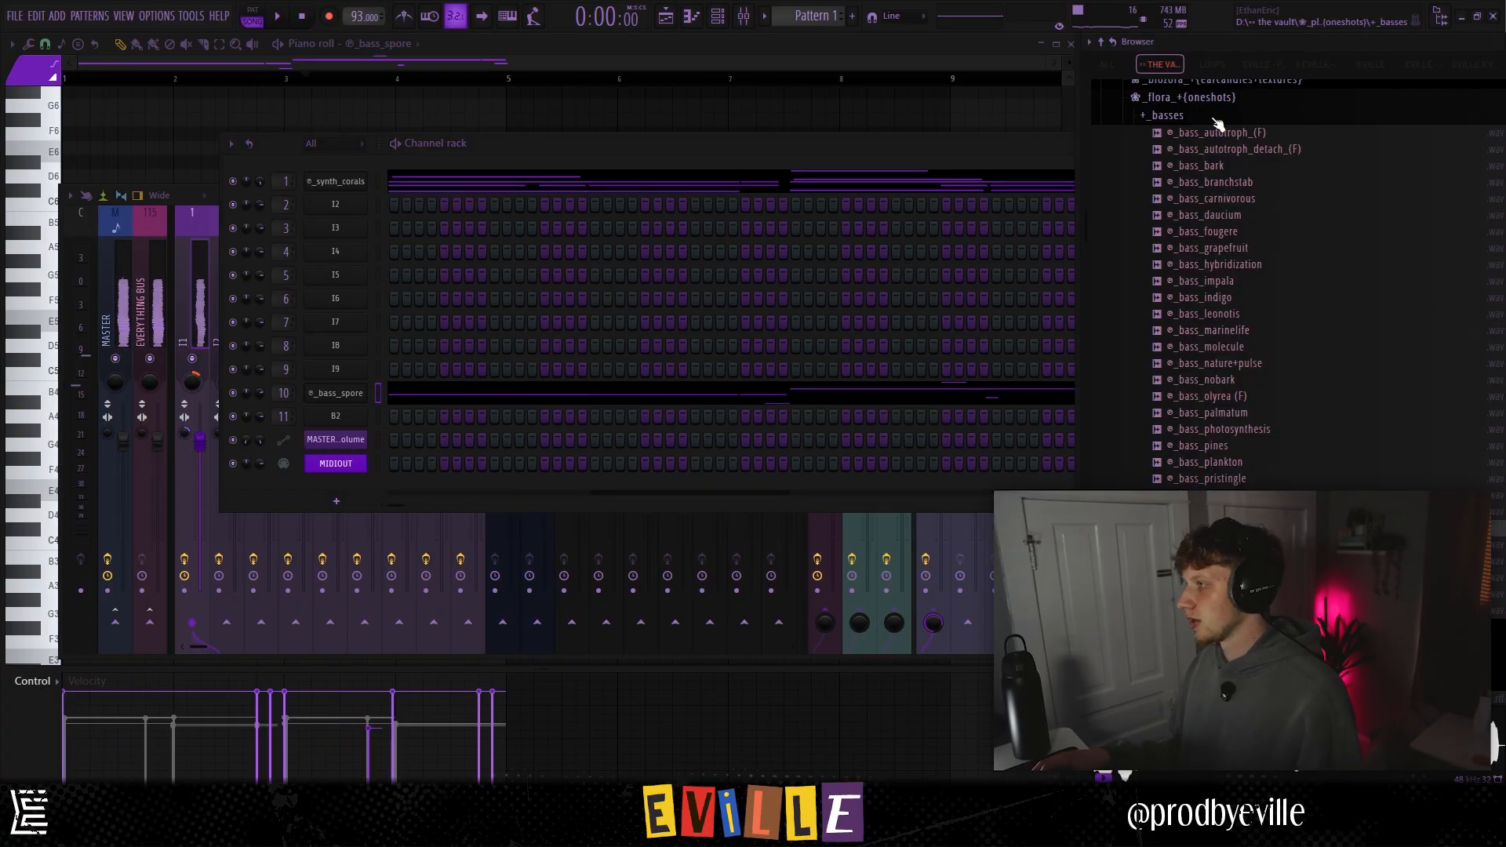
Audition guitar one-shots in the _organics sample folder and load piano_algae into channel 2
{"action": "left_click", "coordinate": [1177, 116]}
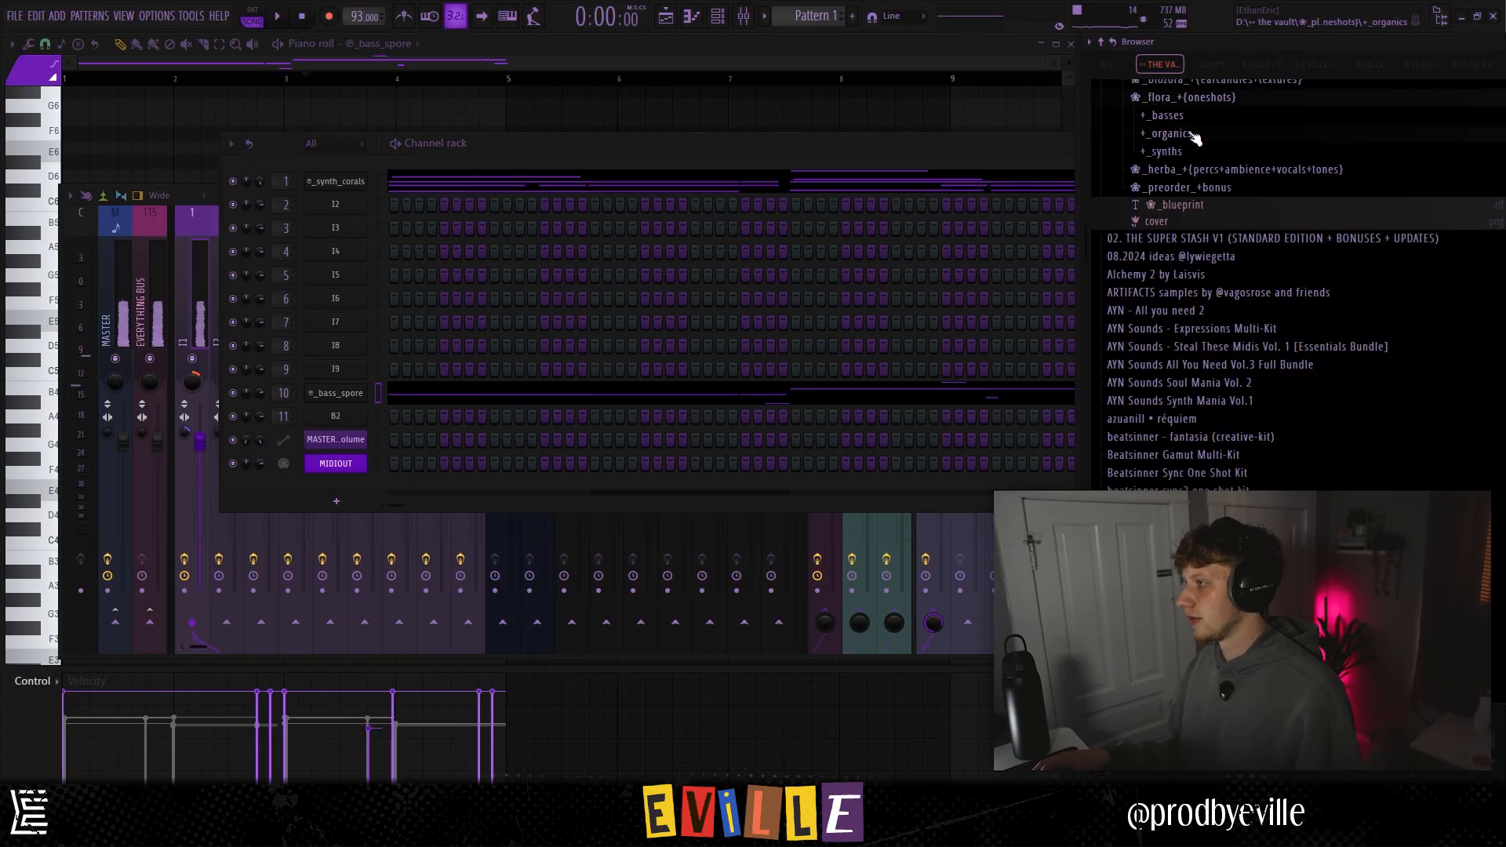
{"action": "left_click", "coordinate": [1173, 133]}
{"action": "left_click", "coordinate": [1216, 299]}
{"action": "left_click", "coordinate": [1243, 333]}
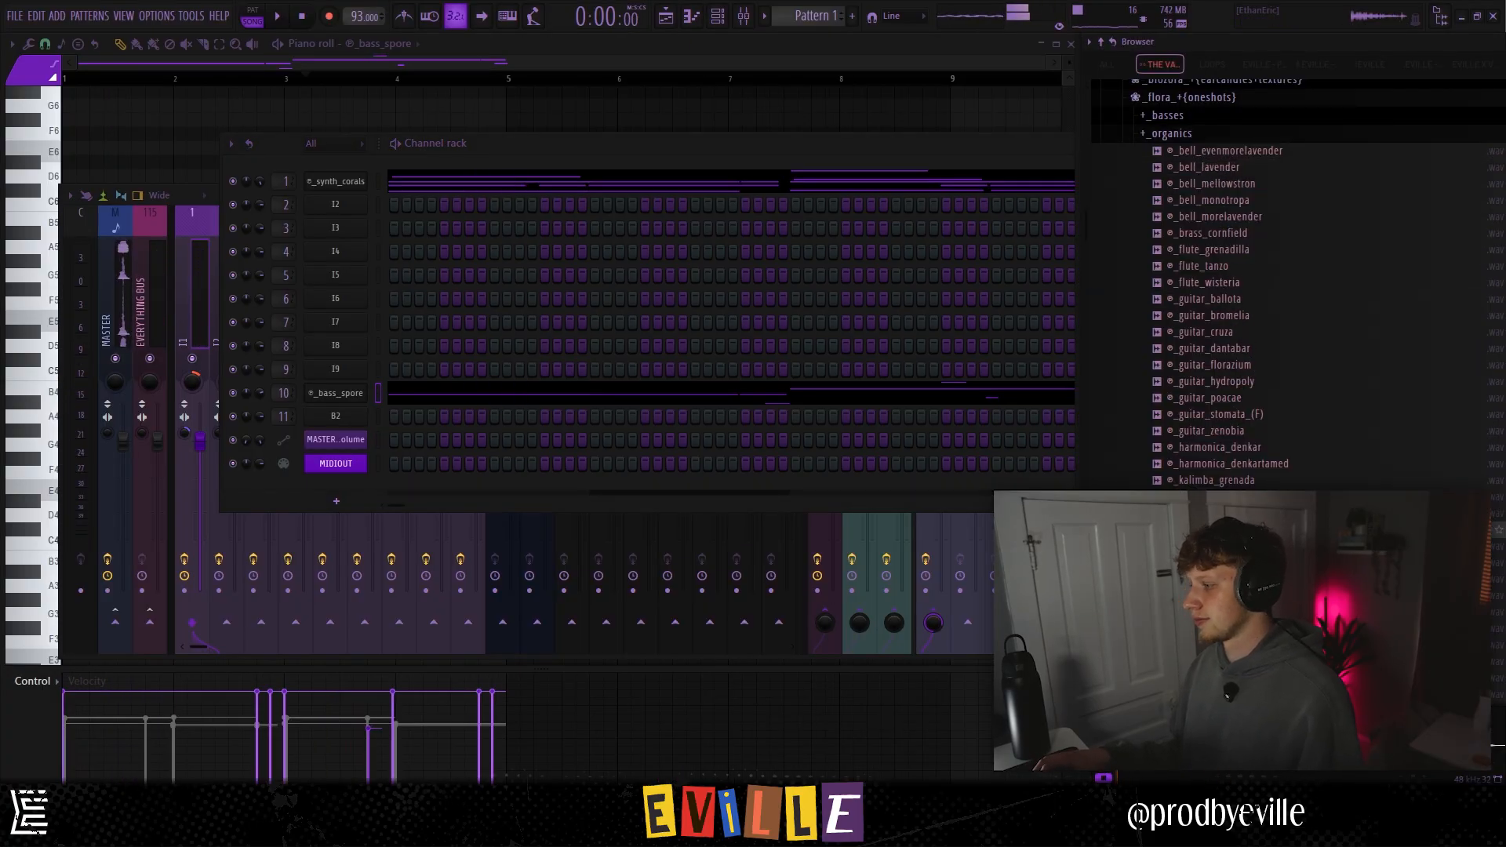
{"action": "left_click_drag", "start_coordinate": [1212, 562], "coordinate": [421, 312]}
Copy the synth_corals chord notes into the piano_algae channel, set its sample start offset to 14% and play it
{"action": "right_click", "coordinate": [340, 208]}
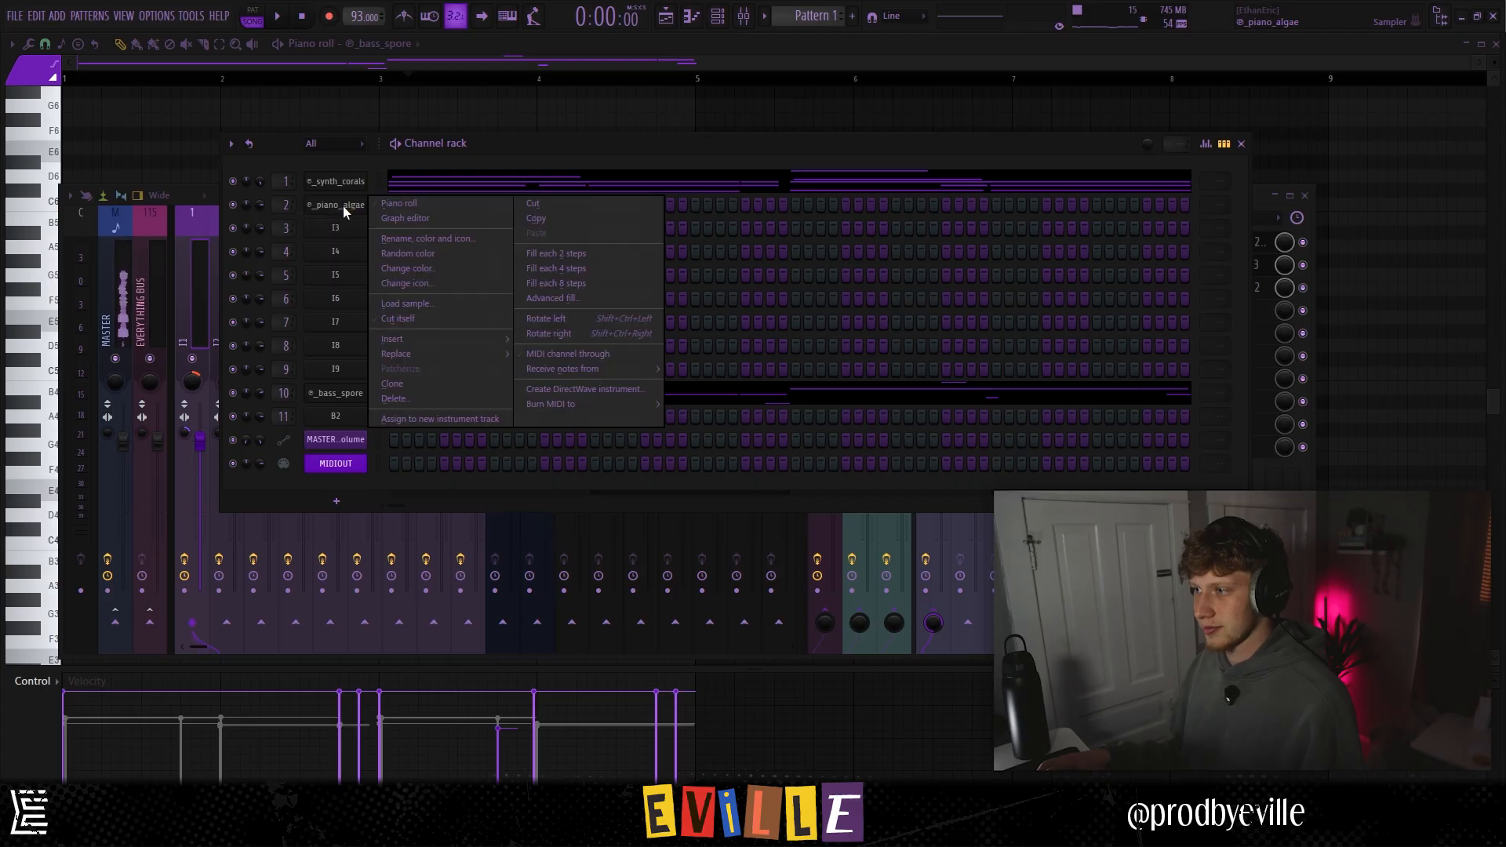
{"action": "mouse_move", "coordinate": [413, 490]}
{"action": "left_mouse_down"}
{"action": "mouse_move", "coordinate": [414, 471]}
{"action": "mouse_move", "coordinate": [414, 489]}
{"action": "left_mouse_up"}
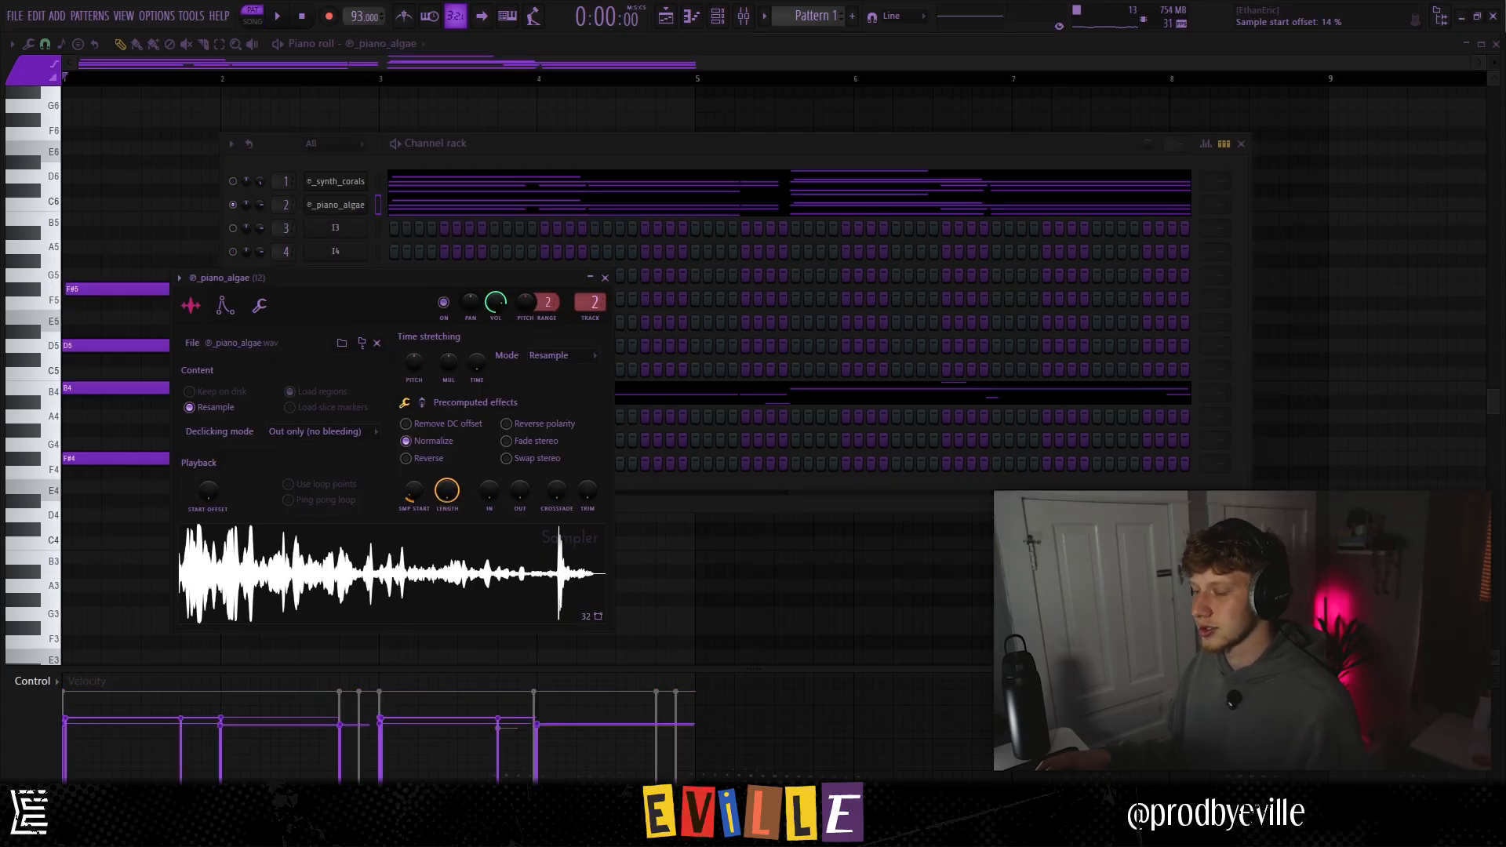
{"action": "left_click", "coordinate": [225, 306]}
{"action": "key", "text": "space"}
{"action": "left_click", "coordinate": [196, 310]}
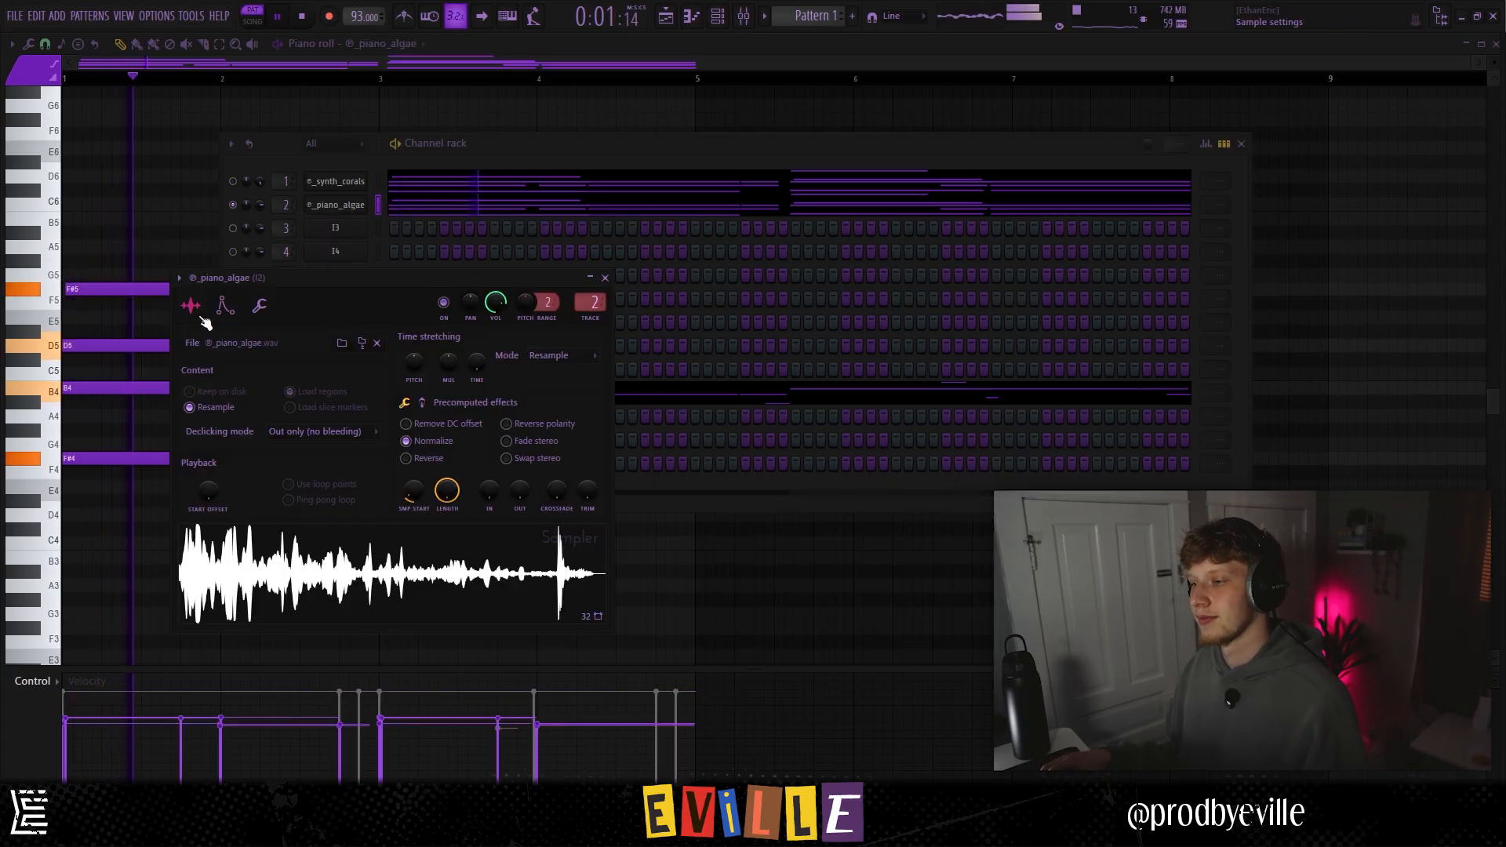
Delete the short D5 and B4 notes at the end of bar 2 in the piano_algae piano roll
{"action": "left_click", "coordinate": [512, 149]}
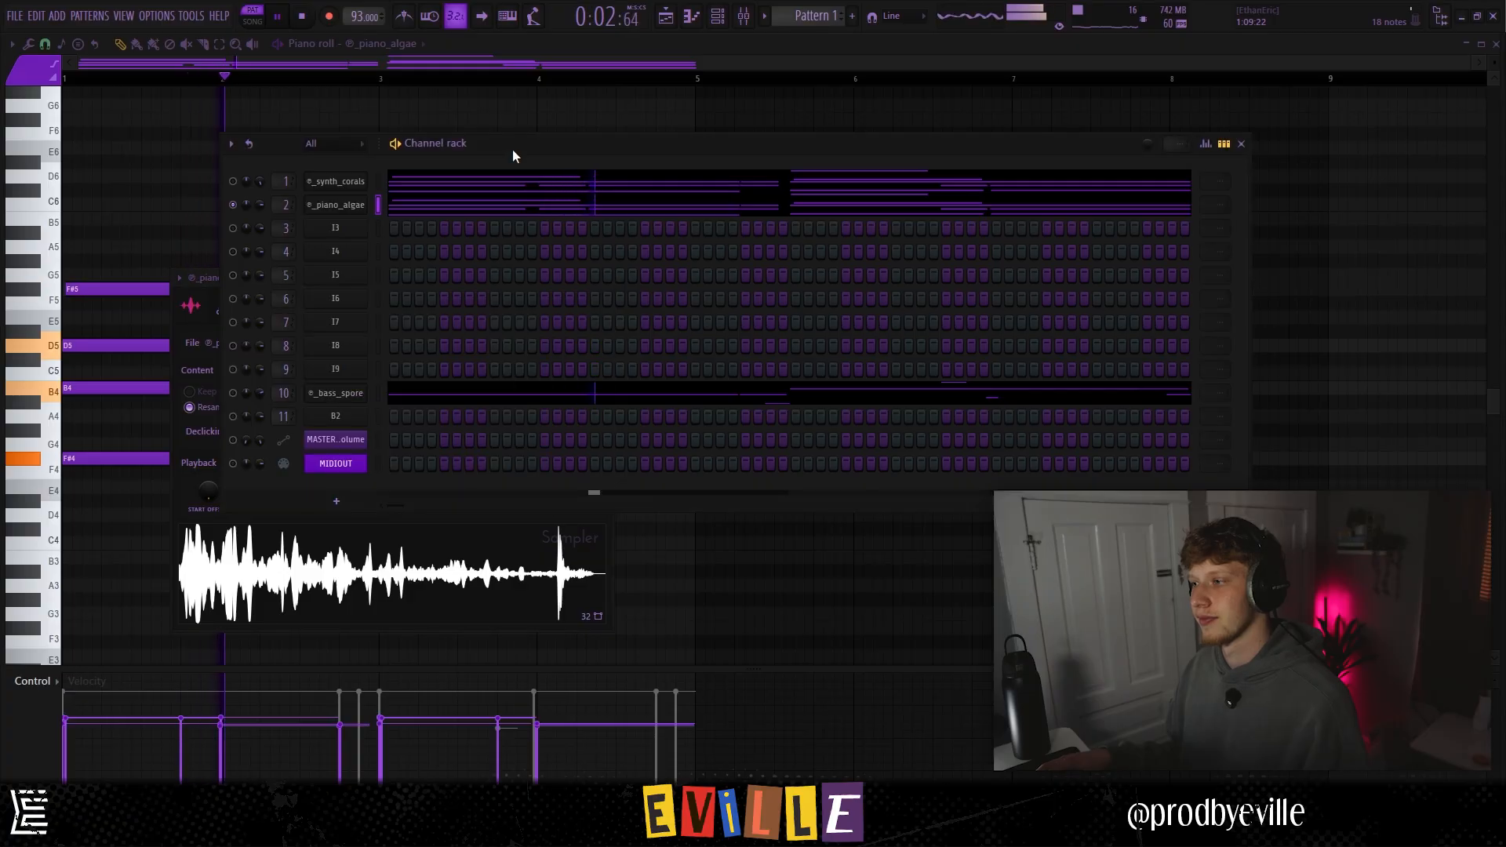
{"action": "left_click", "coordinate": [396, 207]}
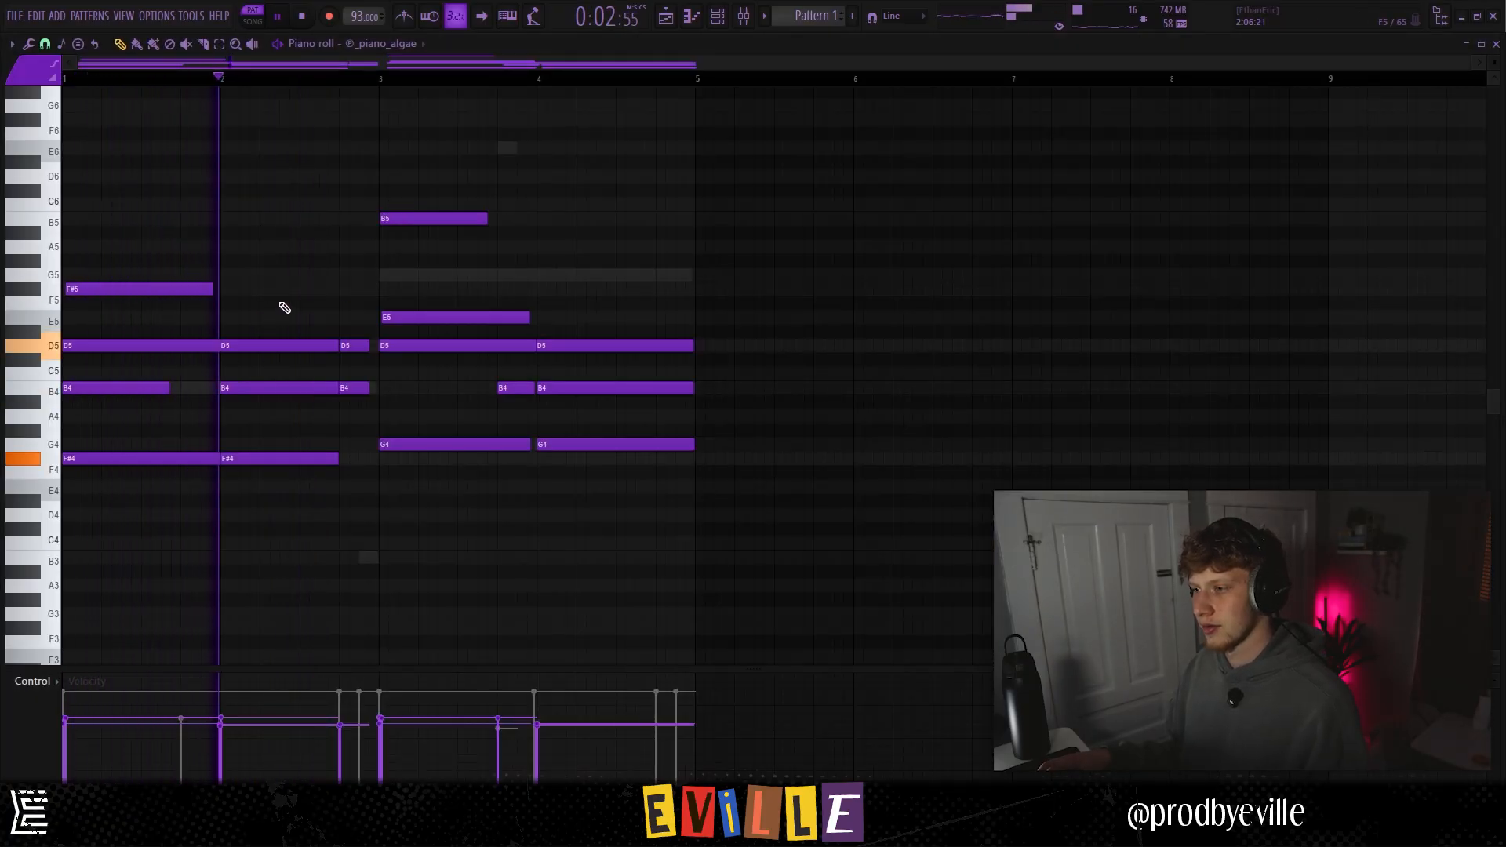
{"action": "left_click", "coordinate": [329, 287]}
{"action": "right_click", "coordinate": [334, 289]}
{"action": "right_click", "coordinate": [354, 345]}
{"action": "right_click", "coordinate": [354, 387]}
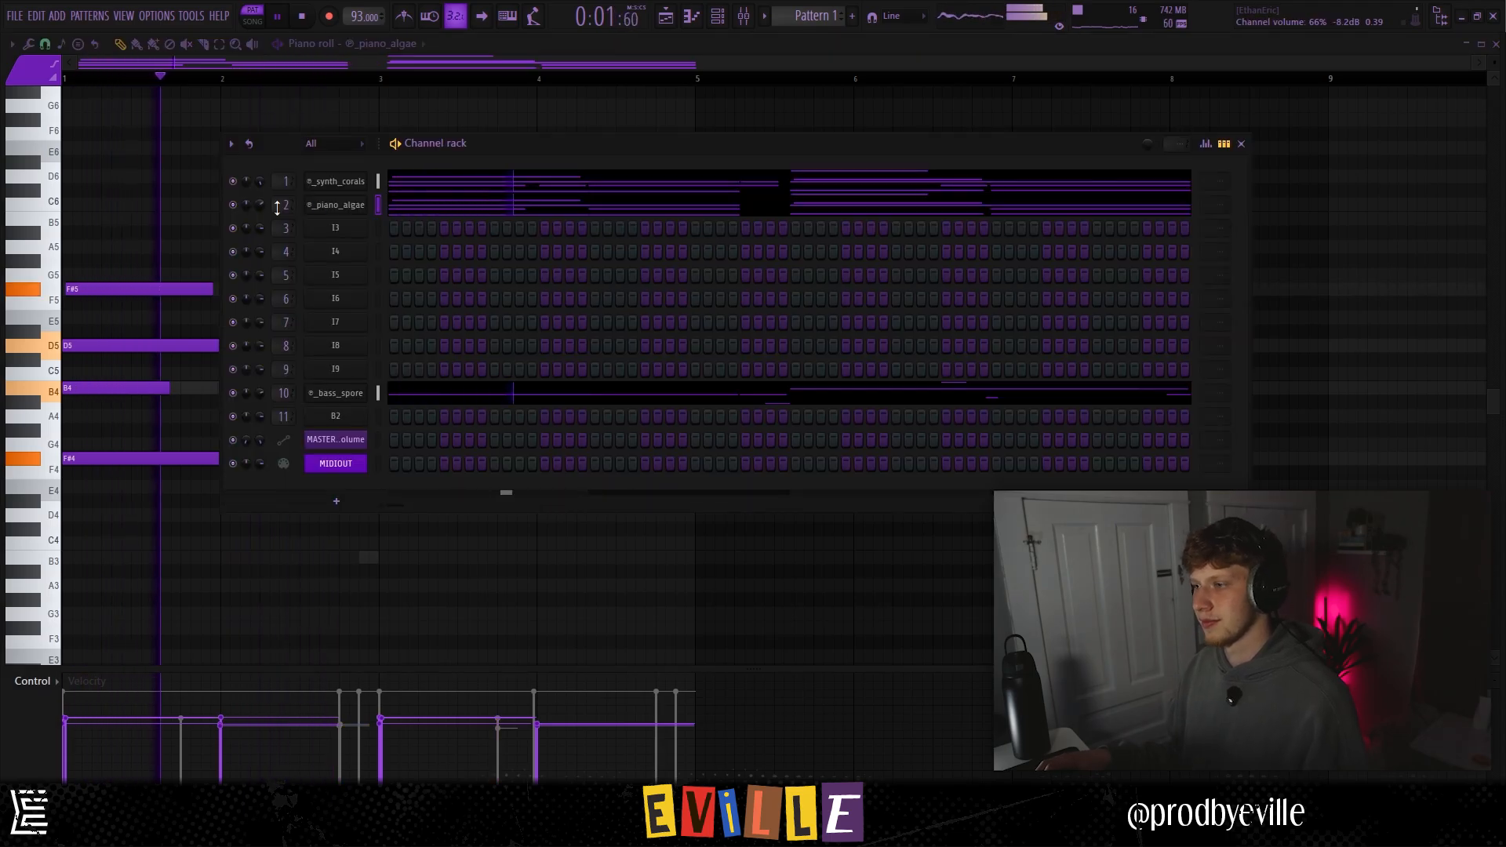
Enable SoundShifter Pitch Stereo on the master mixer track and transpose it by 2 semitones
{"action": "key", "text": "F9"}
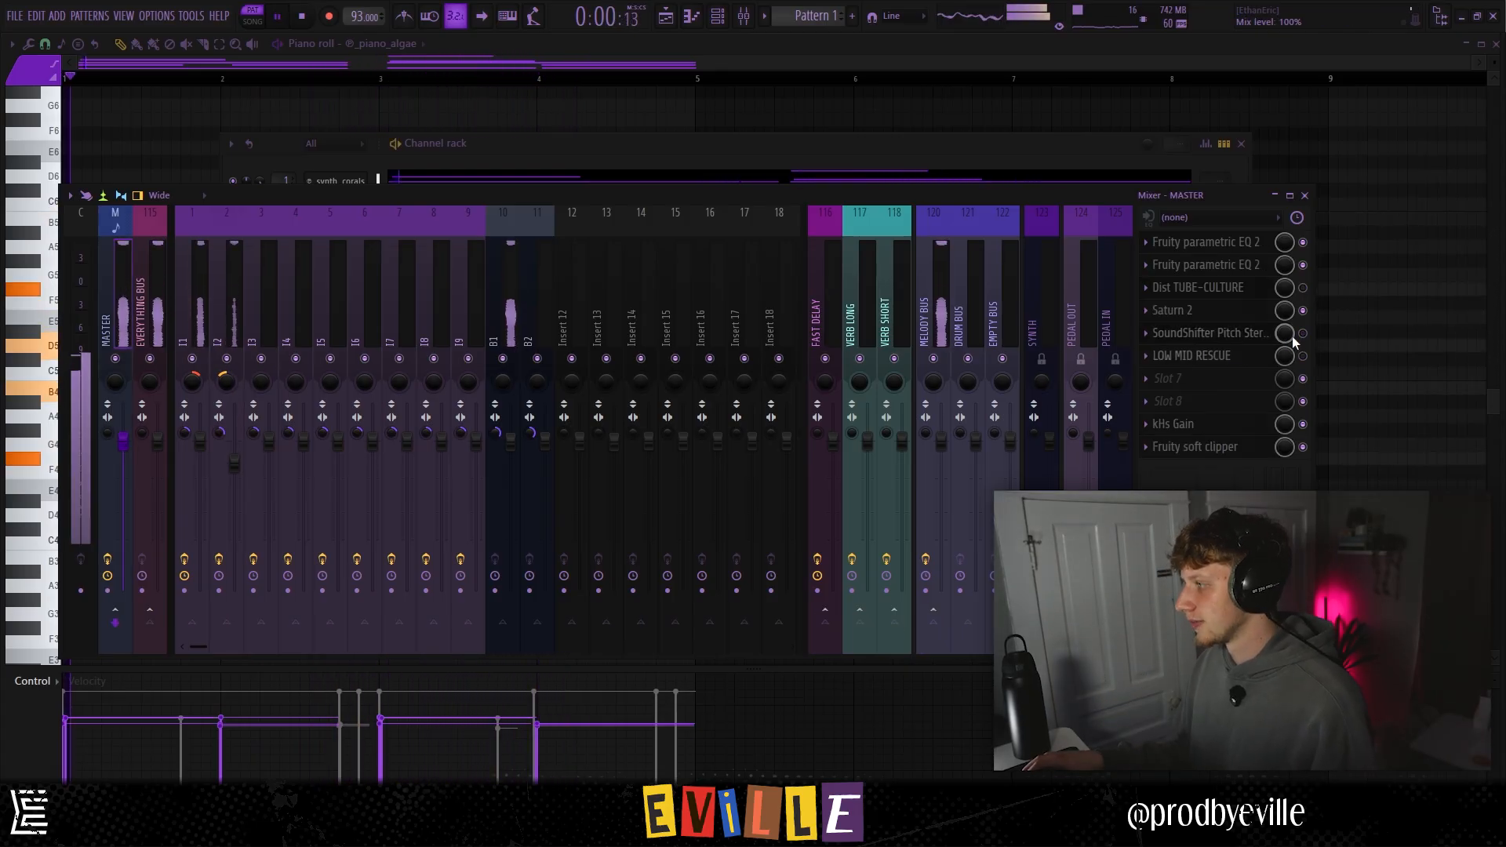
{"action": "left_click", "coordinate": [1302, 333]}
{"action": "left_click", "coordinate": [1253, 340]}
{"action": "key", "text": "space"}
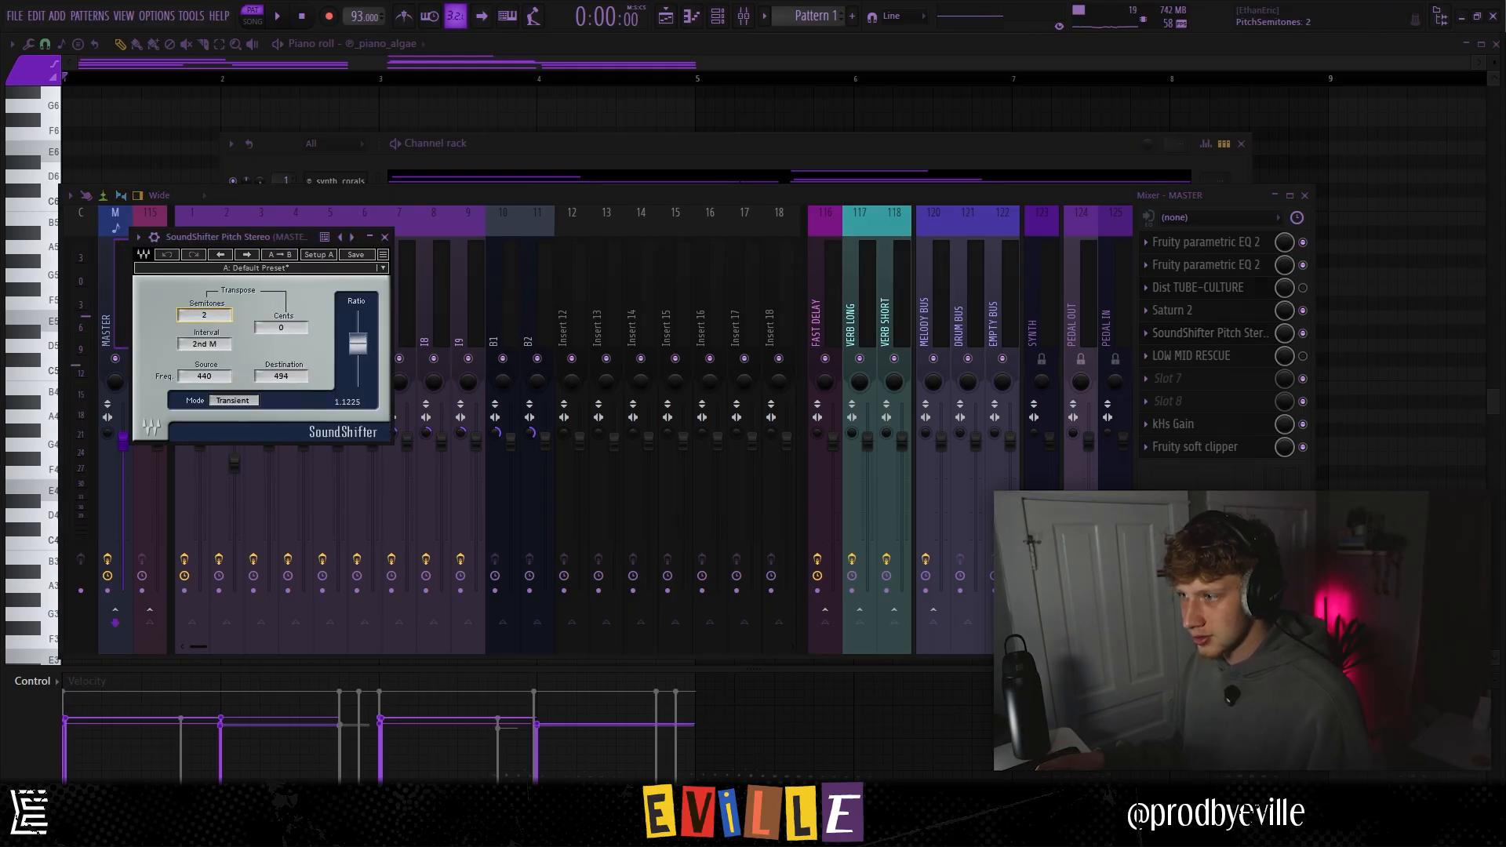
Switch to the playlist arrangement and check the channel rack over it
{"action": "left_click", "coordinate": [673, 21]}
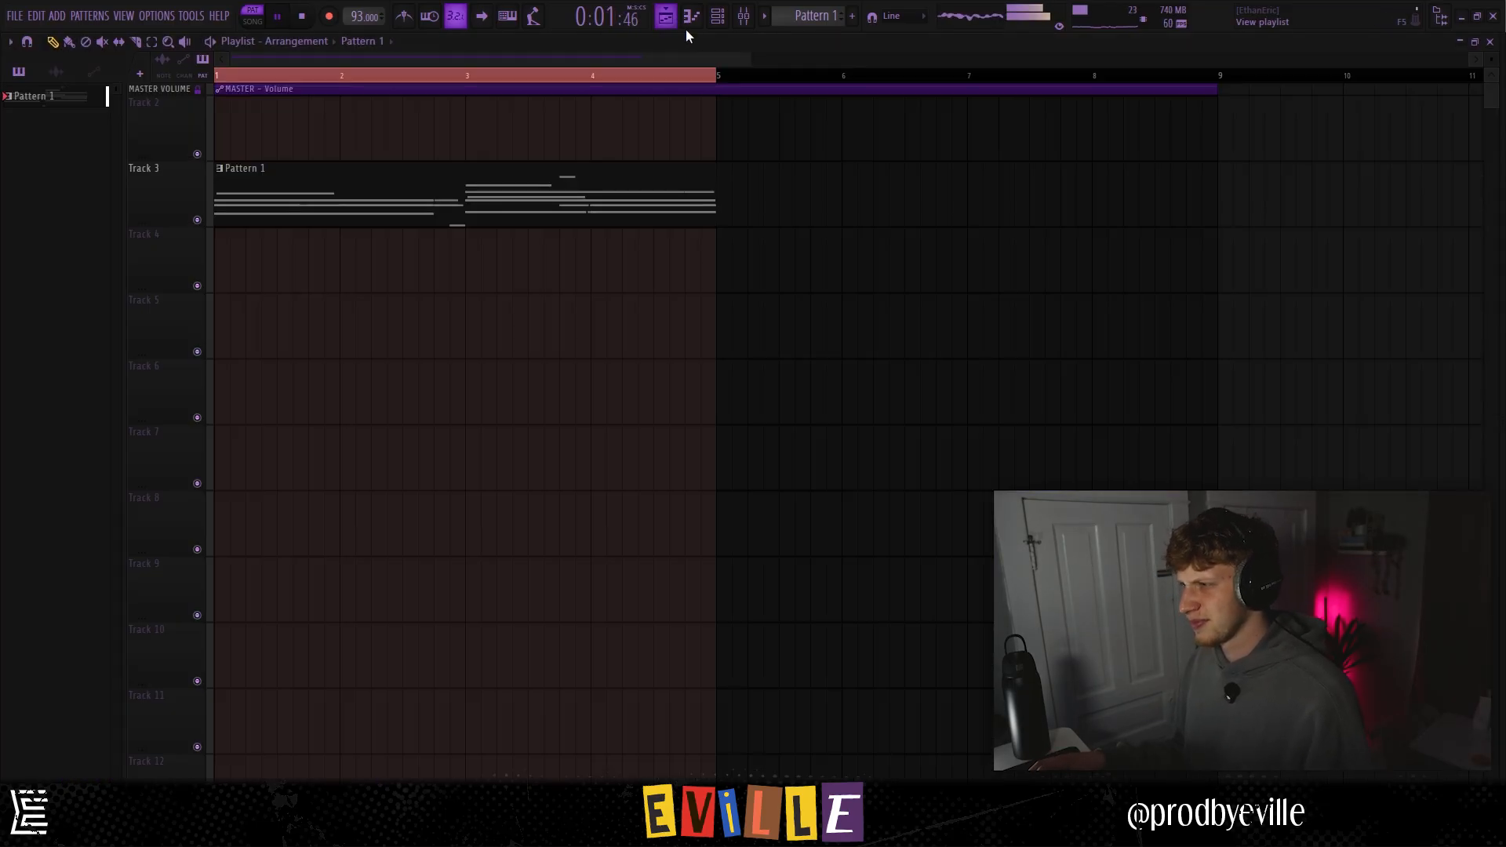
{"action": "left_click", "coordinate": [716, 18]}
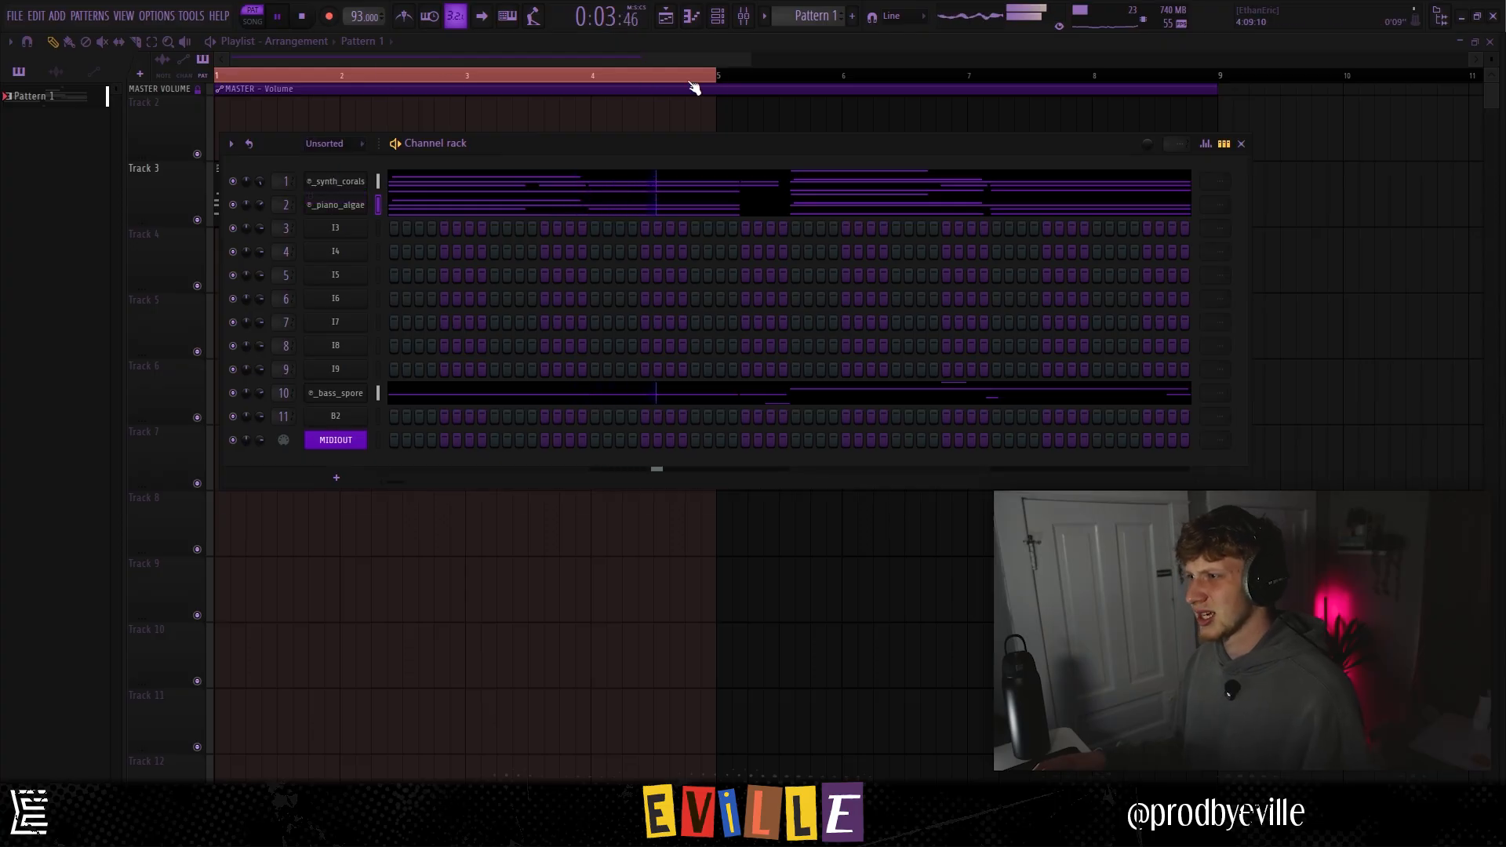
{"action": "left_click", "coordinate": [716, 17]}
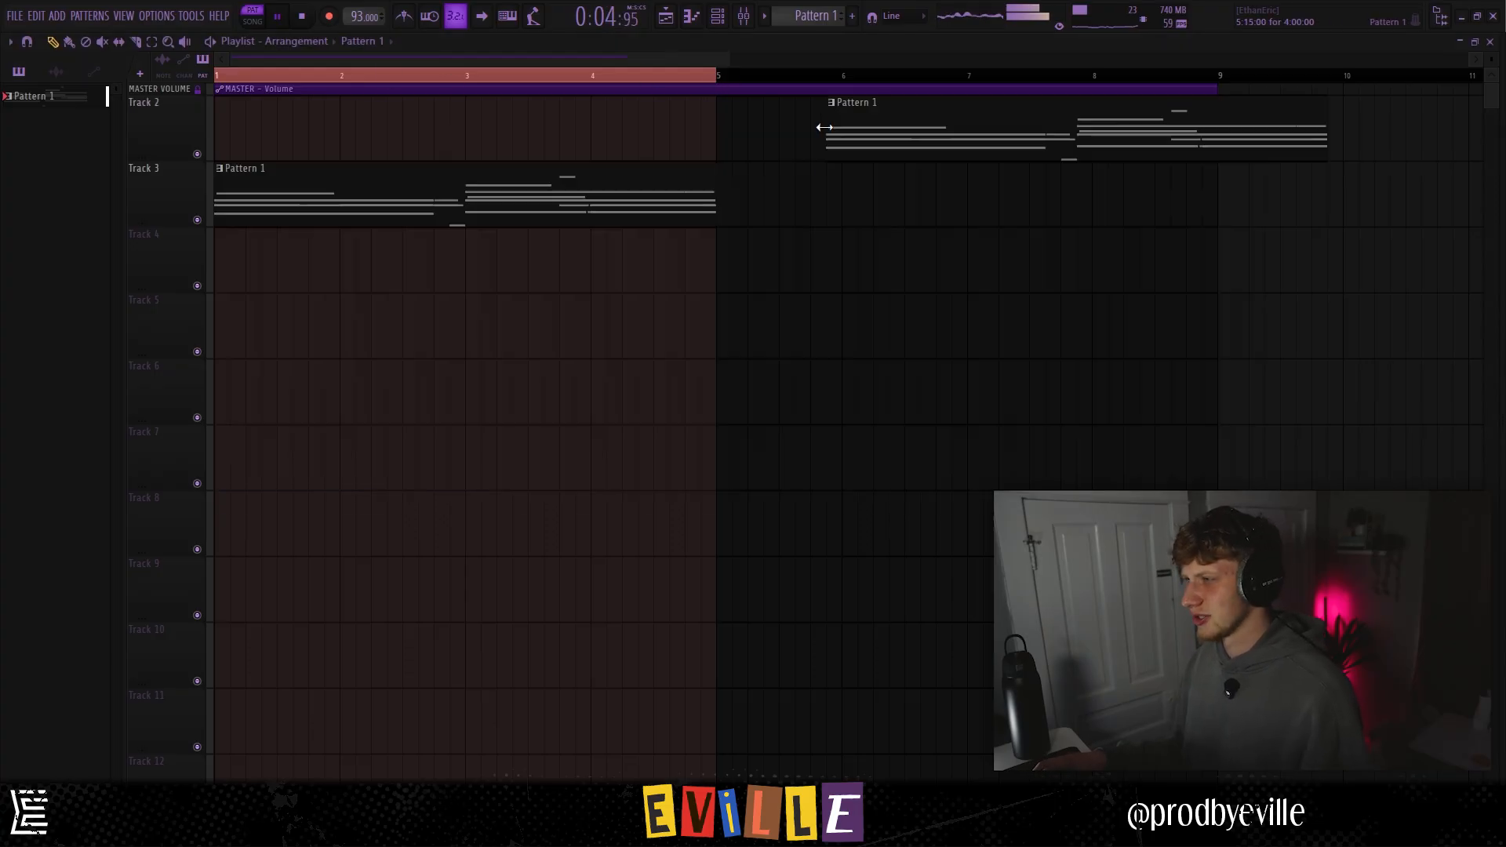
{"action": "left_click", "coordinate": [716, 17]}
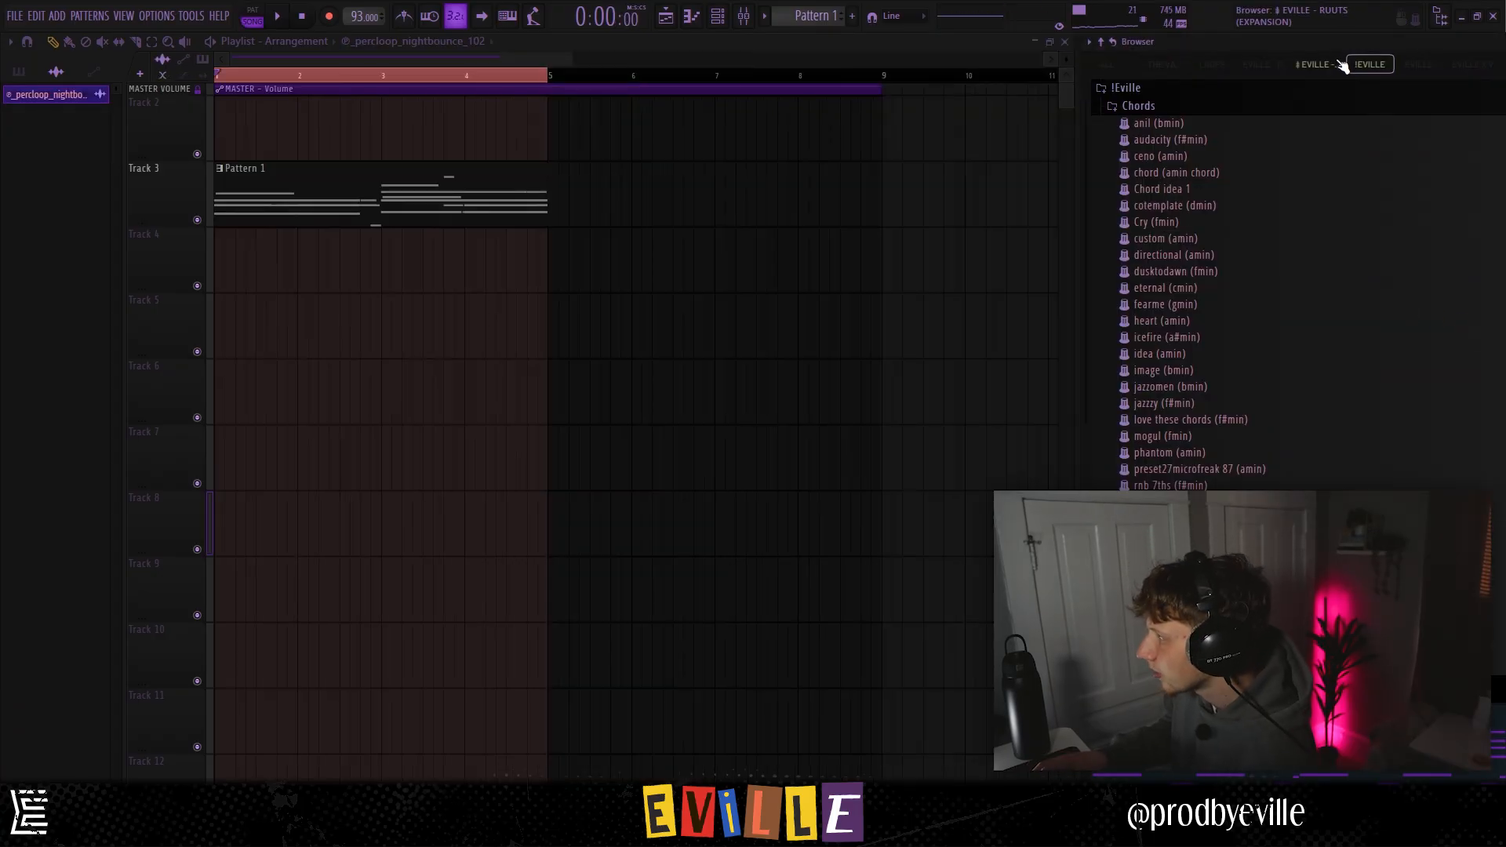
Audition the eldenring, ephemeral and happy percussion loops from the Eville Ruuts expansion
{"action": "left_click", "coordinate": [1314, 66]}
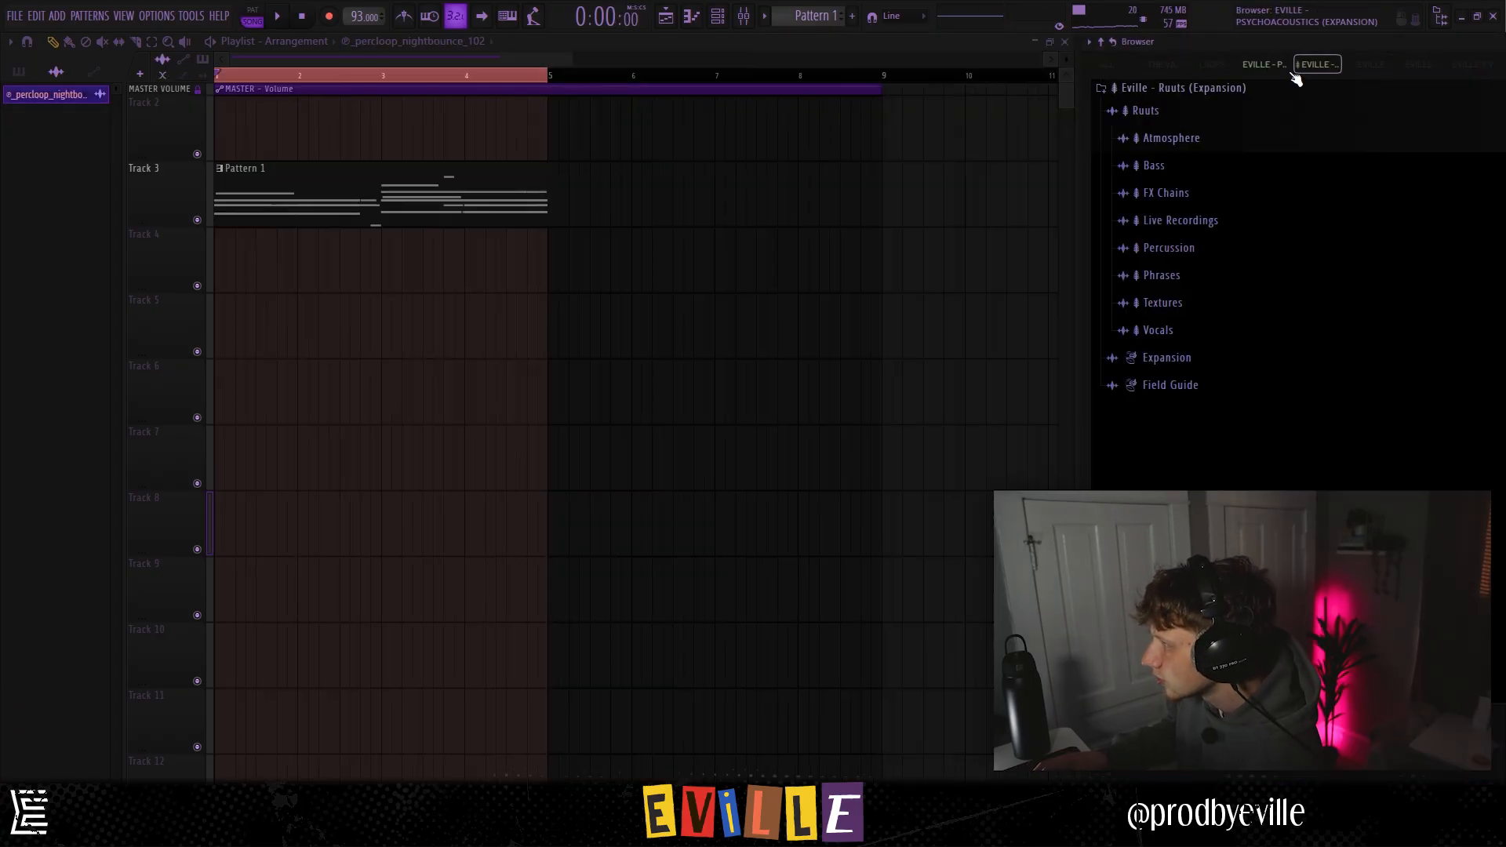
{"action": "left_click", "coordinate": [1197, 255]}
{"action": "left_click", "coordinate": [1210, 271]}
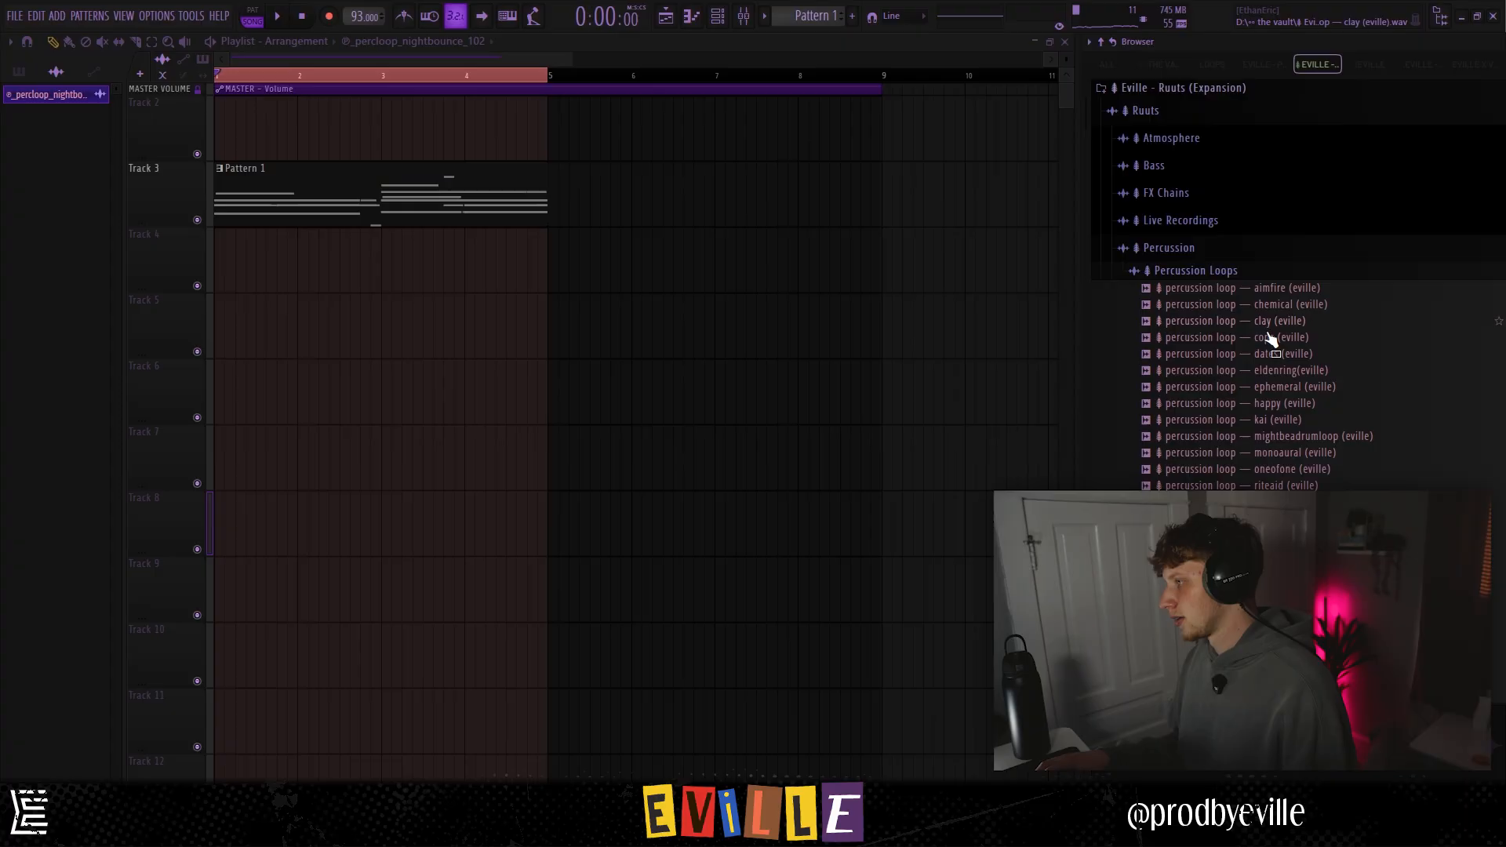
{"action": "left_click", "coordinate": [1265, 370]}
{"action": "left_click", "coordinate": [1270, 392]}
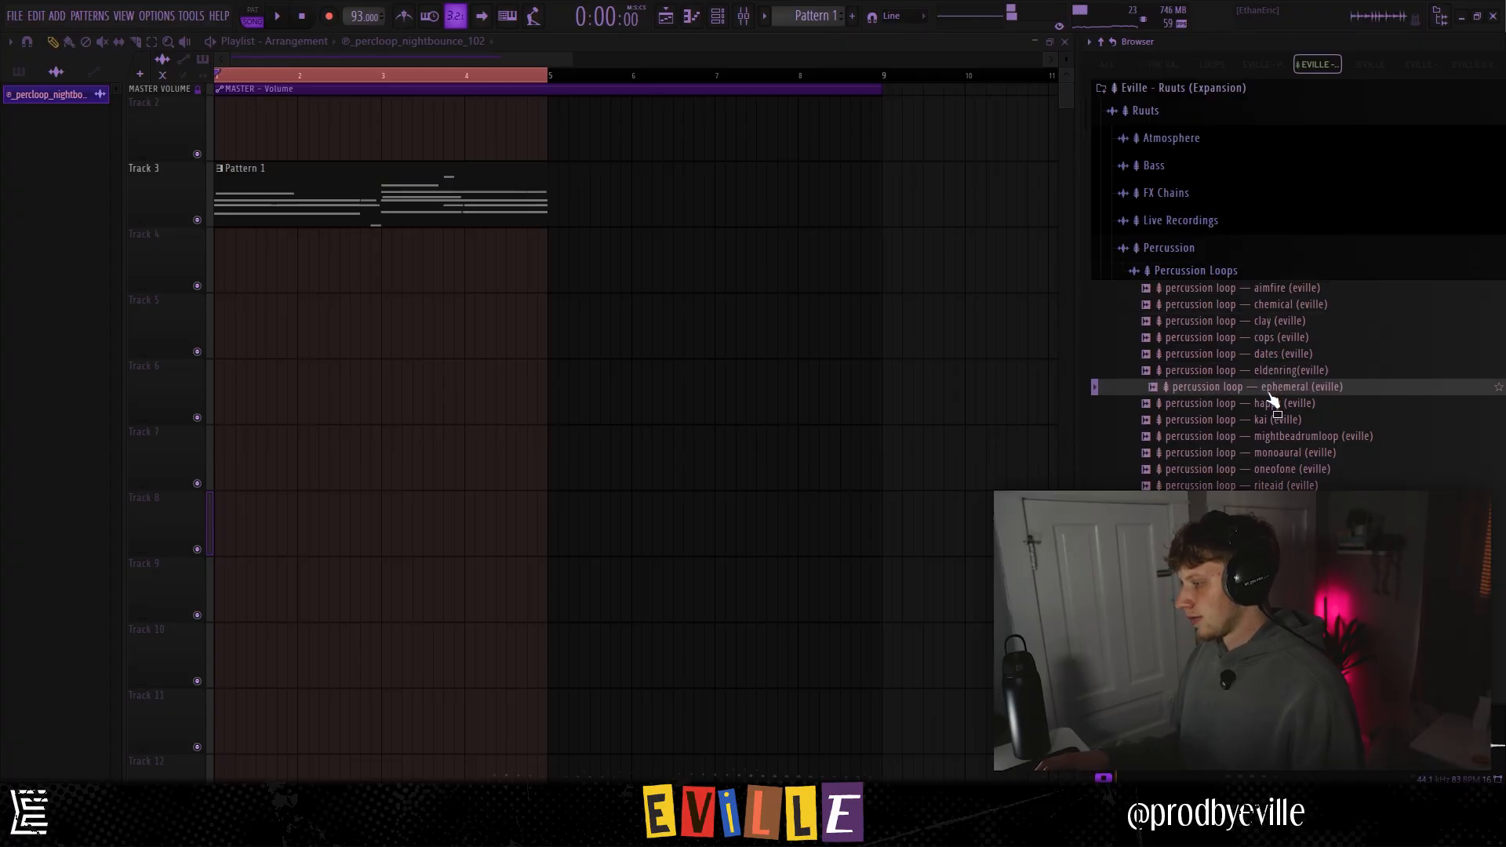
{"action": "left_click", "coordinate": [1273, 405]}
Place the monoaural percussion loop in the playlist, undo that, place it again on Track 4 from bar 1 and play
{"action": "left_click_drag", "start_coordinate": [1271, 436], "coordinate": [377, 273]}
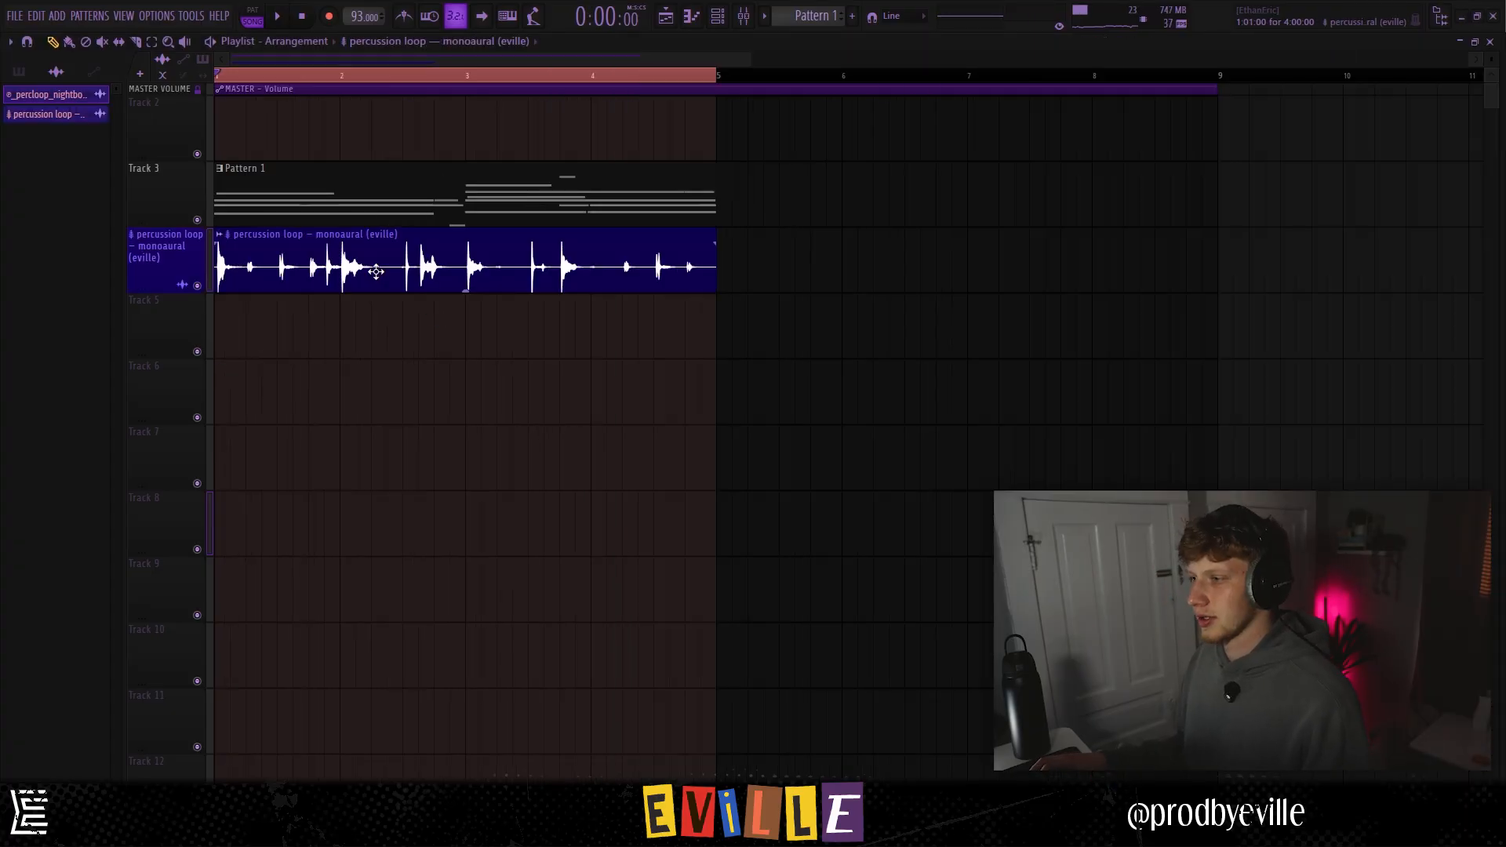
{"action": "key", "text": "ctrl+z"}
{"action": "mouse_move", "coordinate": [1500, 432]}
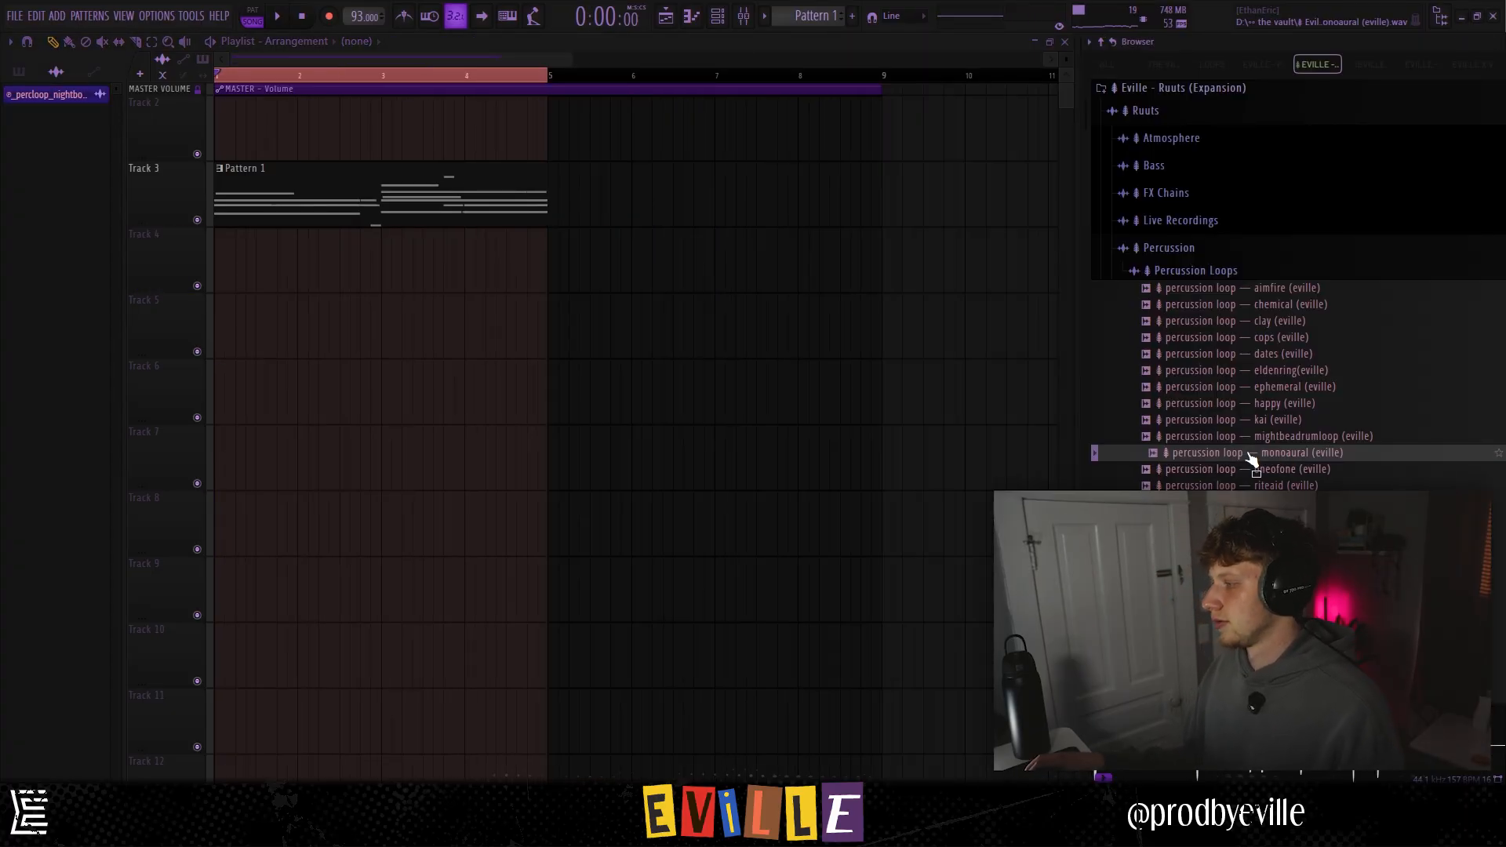
{"action": "left_click_drag", "start_coordinate": [1250, 458], "coordinate": [171, 271]}
{"action": "key", "text": "space"}
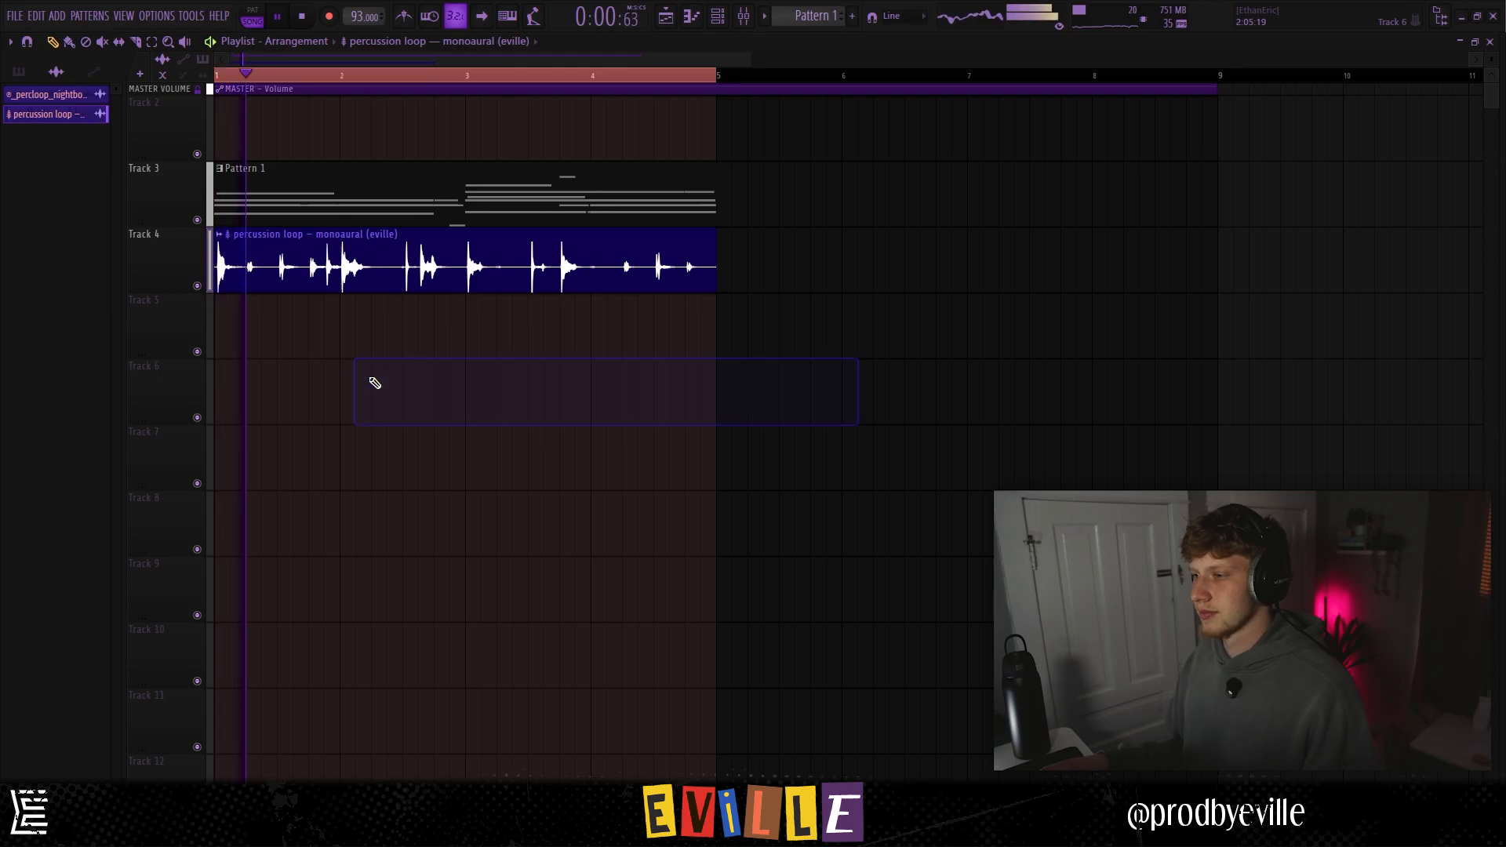
Lower the monoaural percussion loop's volume in its channel settings
{"action": "scroll", "coordinate": [225, 309], "scroll_direction": "up", "scroll_amount": 5}
{"action": "key", "text": "s"}
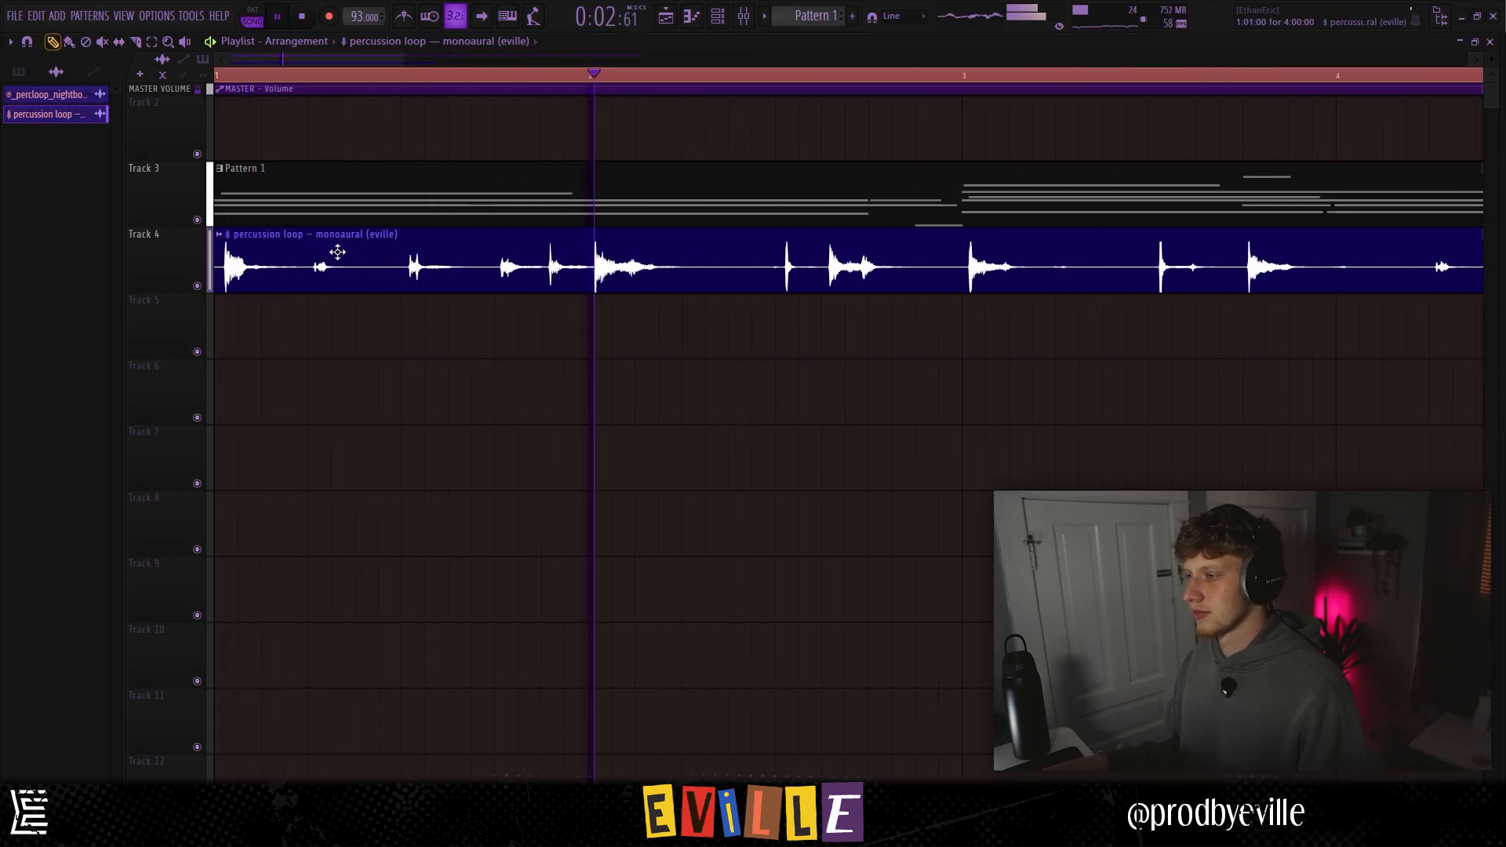
{"action": "double_click", "coordinate": [335, 249]}
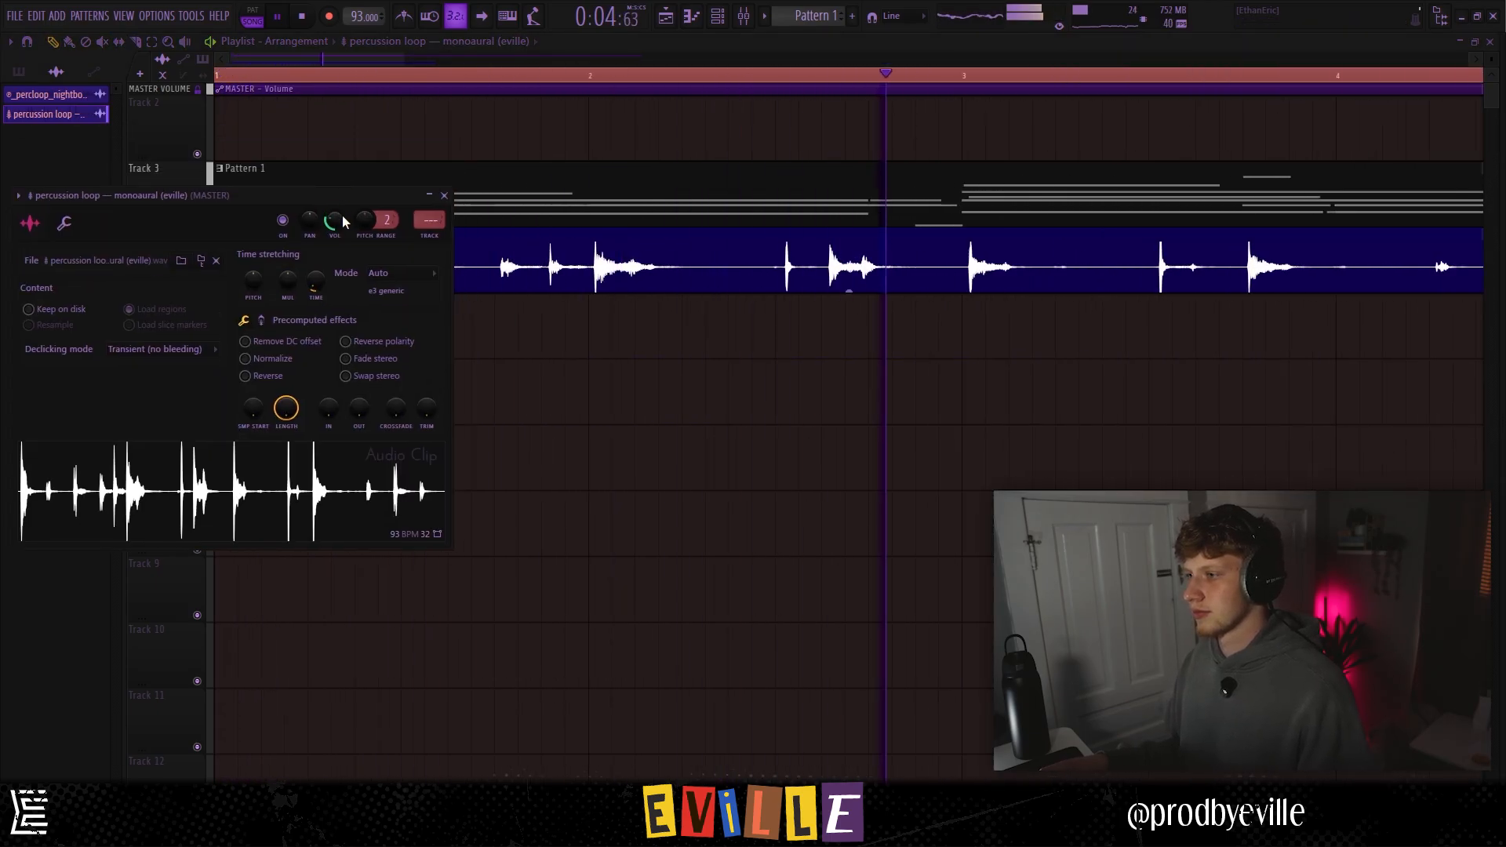
{"action": "key", "text": "Escape"}
{"action": "scroll", "coordinate": [430, 262], "scroll_direction": "down", "scroll_amount": 4}
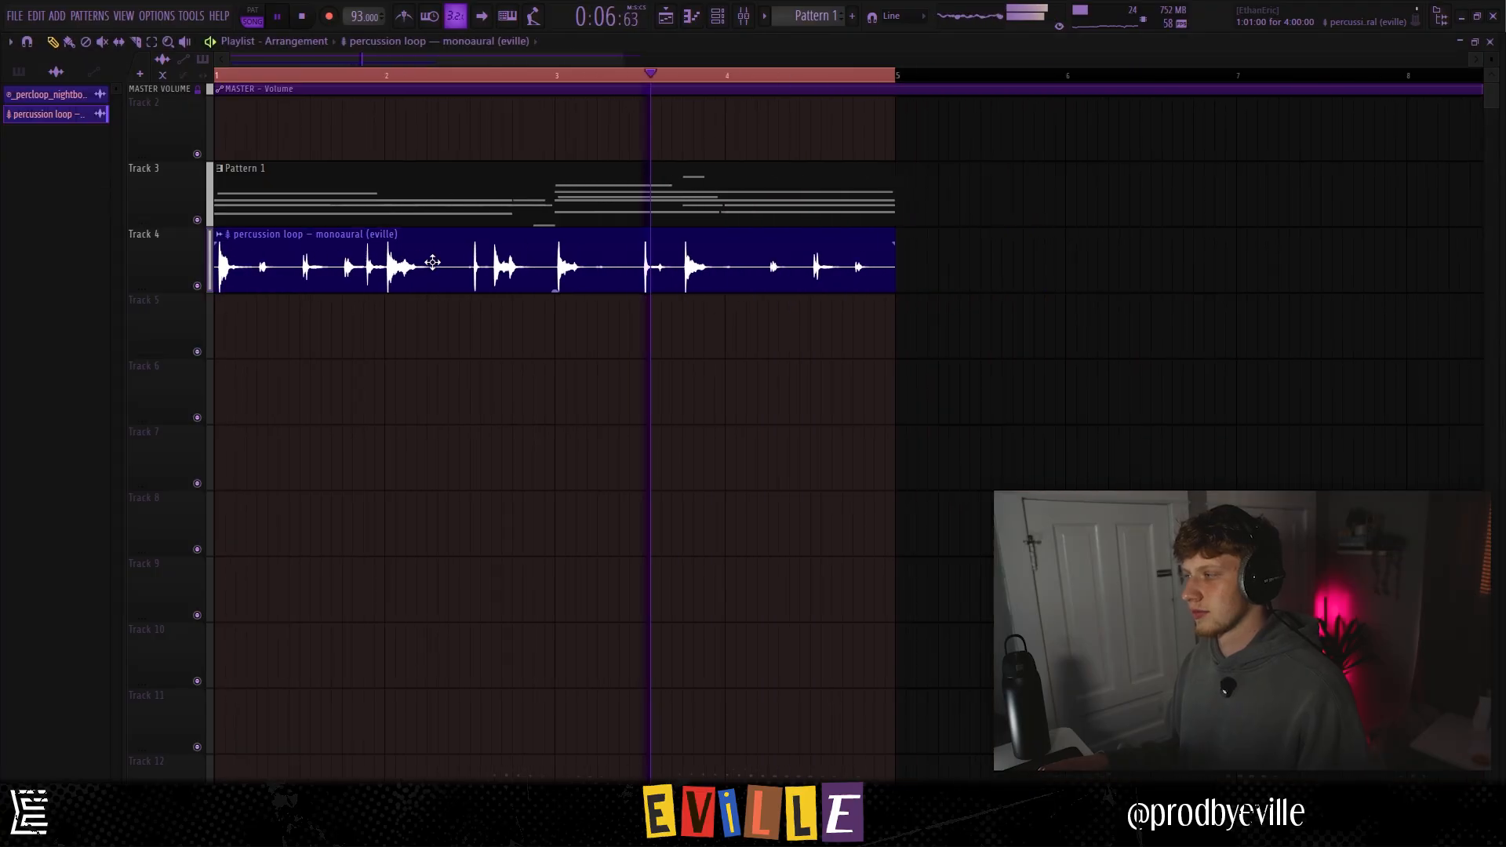
Move the monoaural percussion loop to Track 6 and time-stretch it to a length of 2 bars
{"action": "left_click", "coordinate": [710, 271], "text": "ctrl"}
{"action": "left_click_drag", "start_coordinate": [708, 265], "coordinate": [695, 398]}
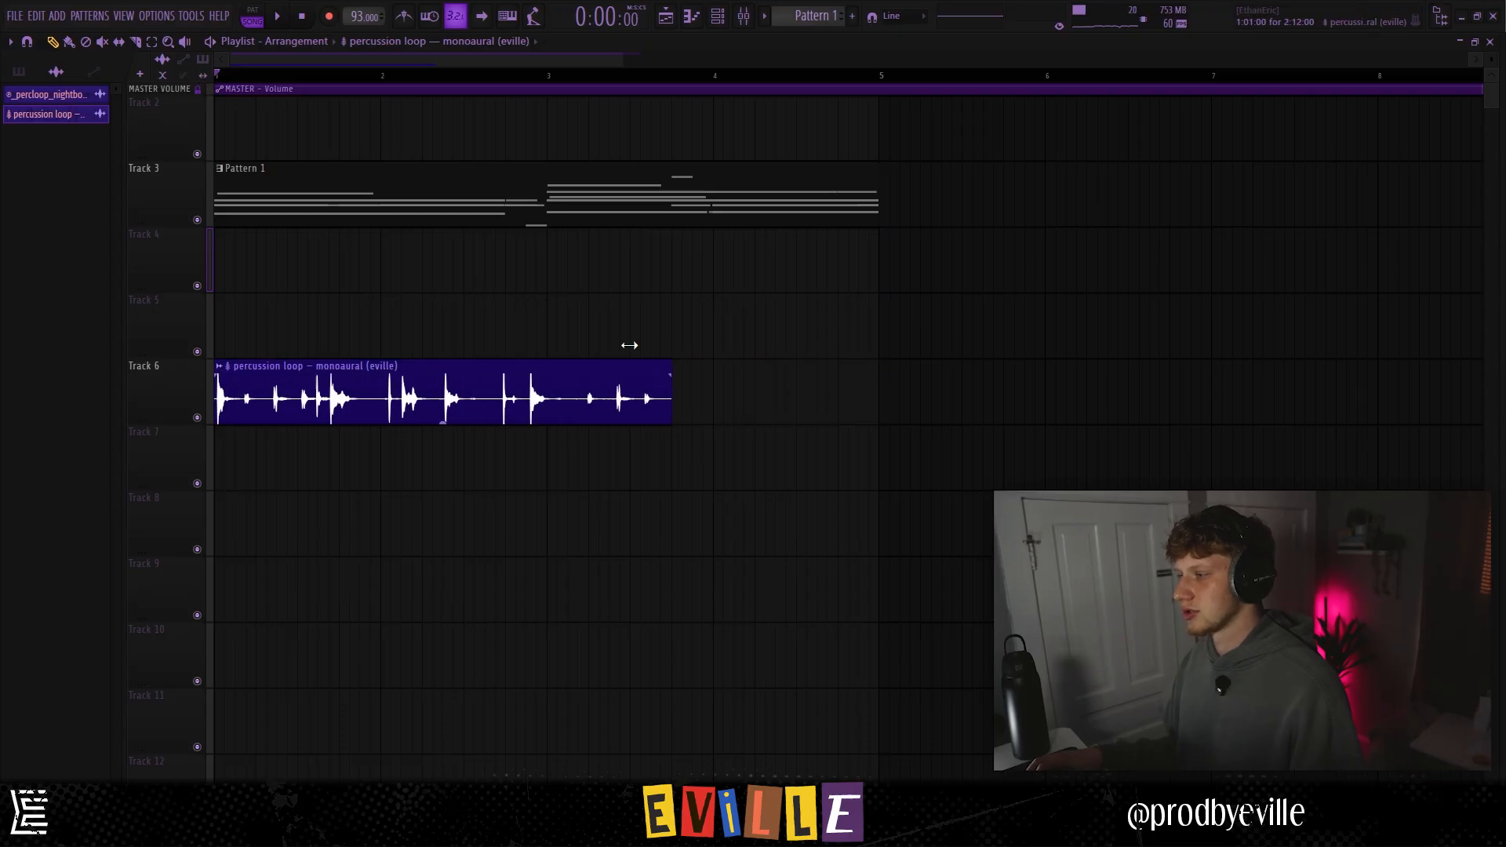
{"action": "key", "text": "space"}
{"action": "left_click_drag", "start_coordinate": [620, 375], "coordinate": [407, 411]}
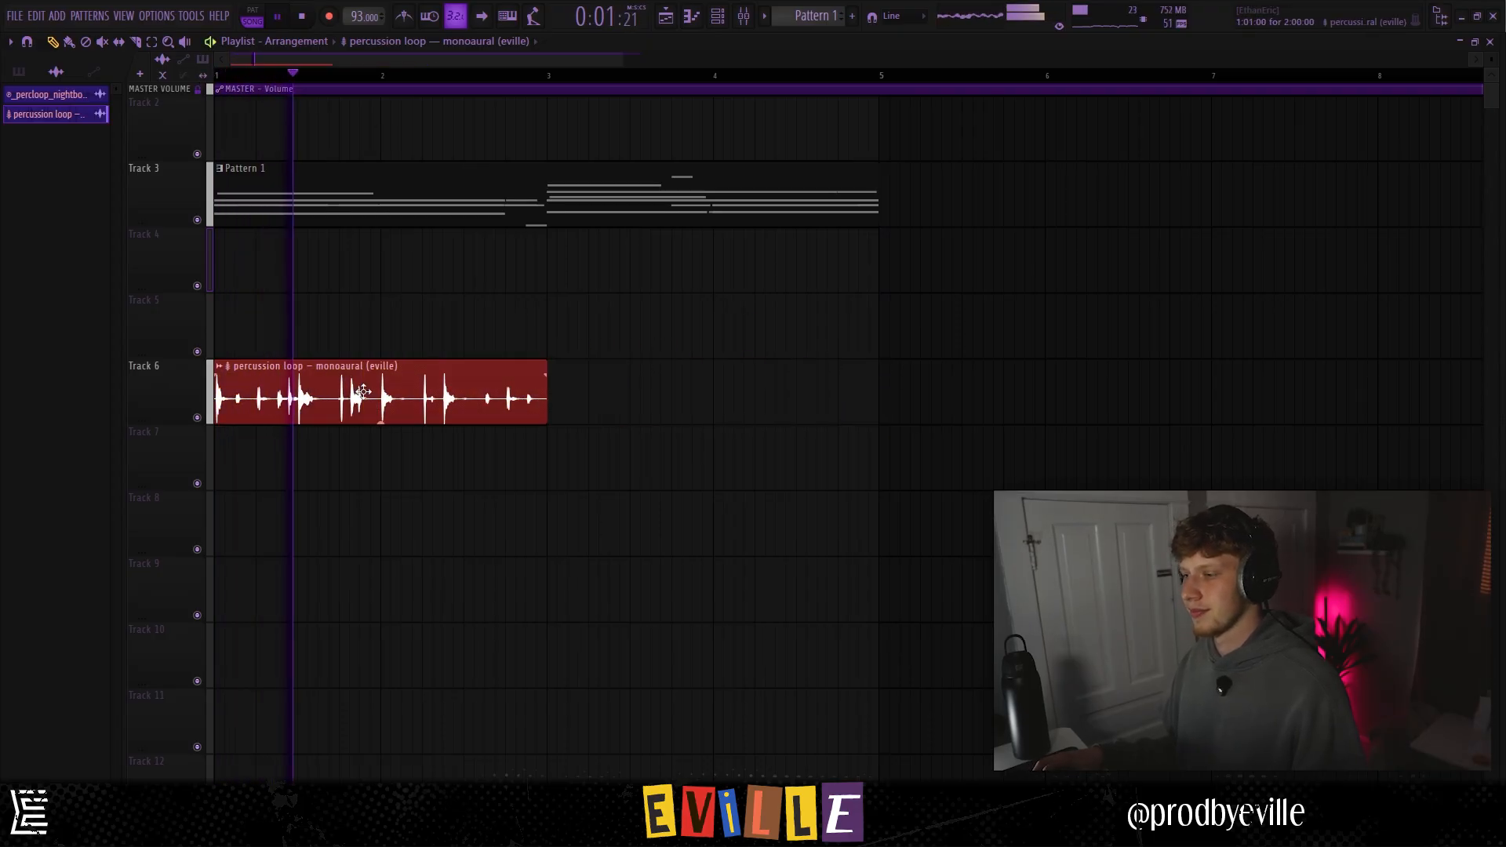
Slice out and delete the short hit just before beat 3 of bar 1 in the monoaural loop, replaying from the start
{"action": "scroll", "coordinate": [320, 386], "scroll_direction": "up", "scroll_amount": 3}
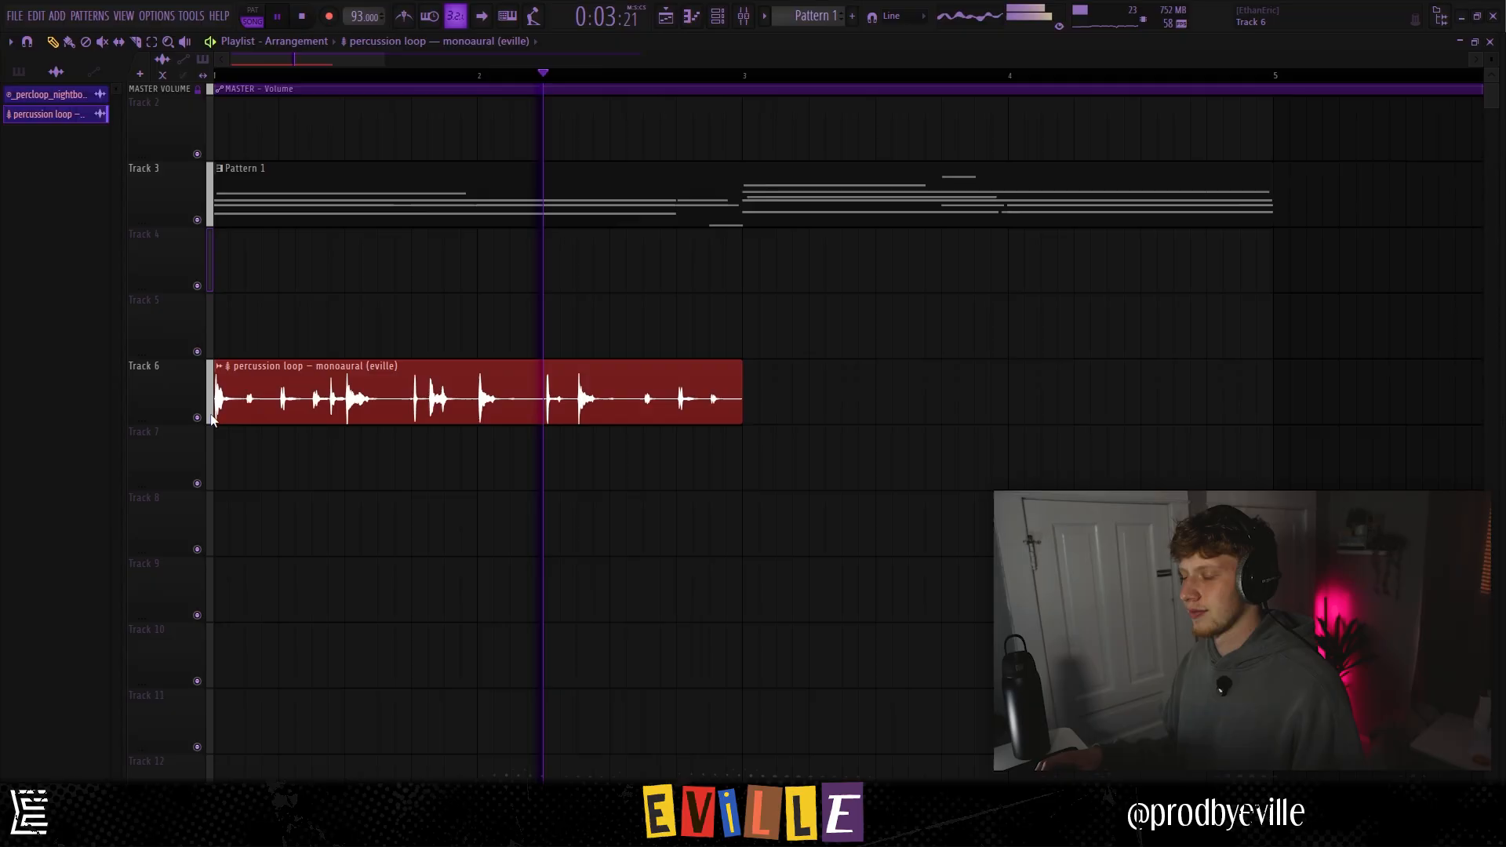
{"action": "key", "text": "space"}
{"action": "key", "text": "space"}
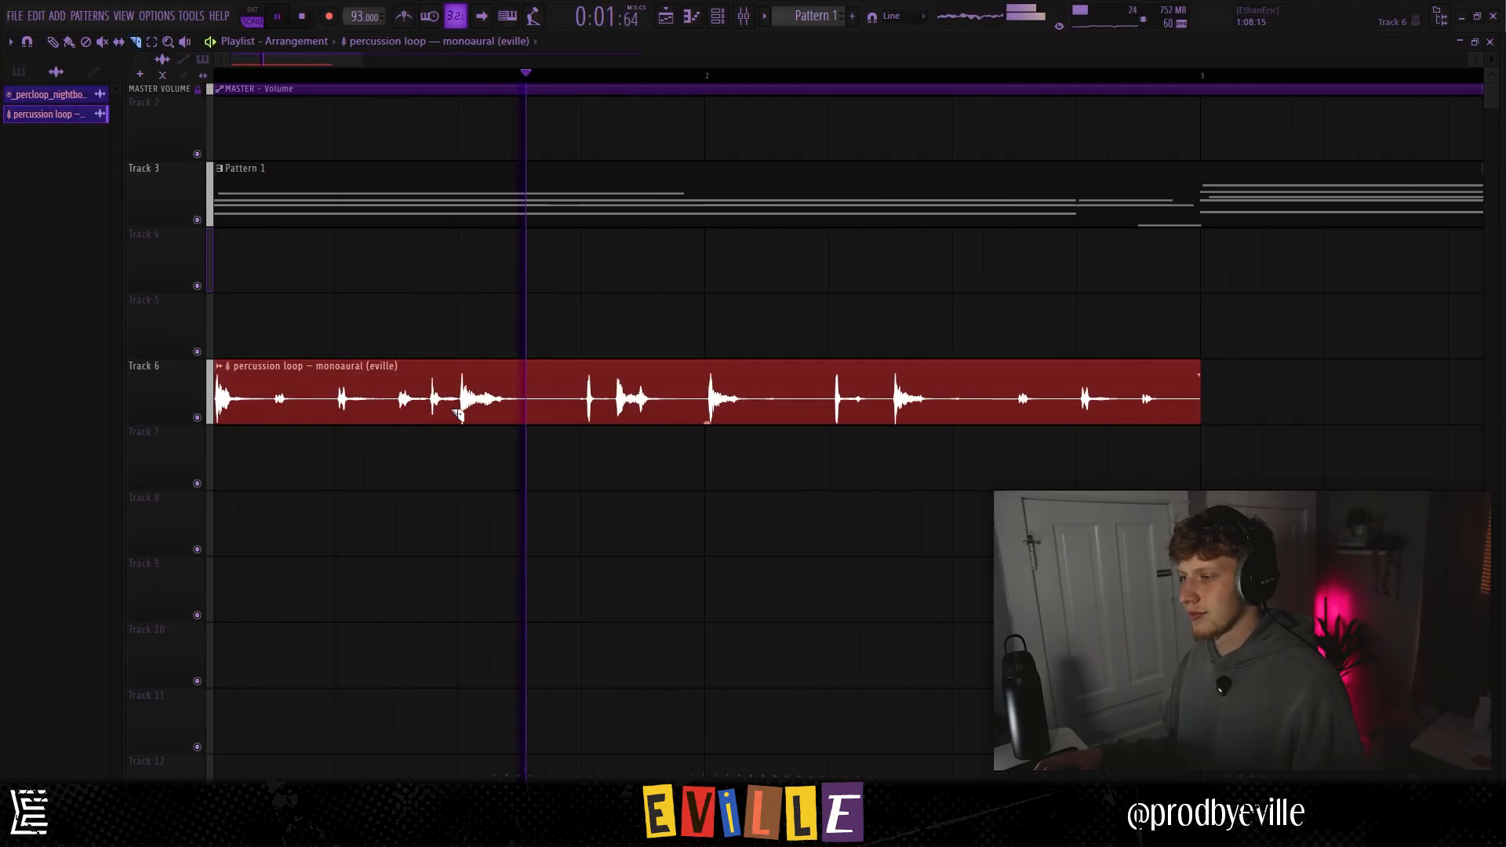
{"action": "key", "text": "space"}
{"action": "key", "text": "space"}
{"action": "mouse_move", "coordinate": [421, 360]}
{"action": "left_mouse_down"}
{"action": "mouse_move", "coordinate": [420, 426]}
{"action": "mouse_move", "coordinate": [454, 425]}
{"action": "left_mouse_up"}
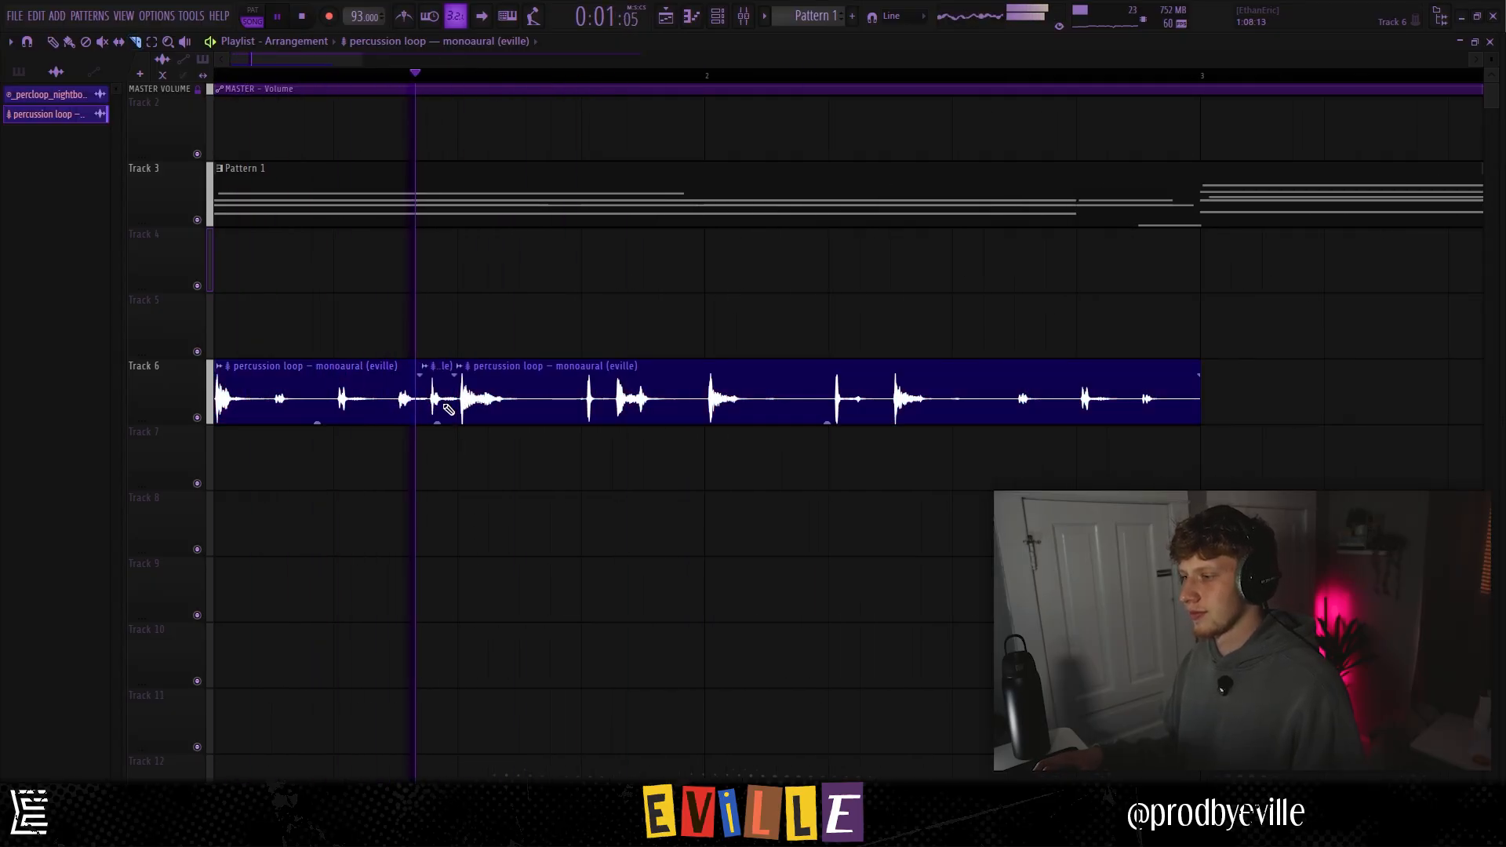
{"action": "key", "text": "p"}
{"action": "right_click", "coordinate": [441, 405]}
{"action": "key", "text": "space"}
{"action": "key", "text": "space"}
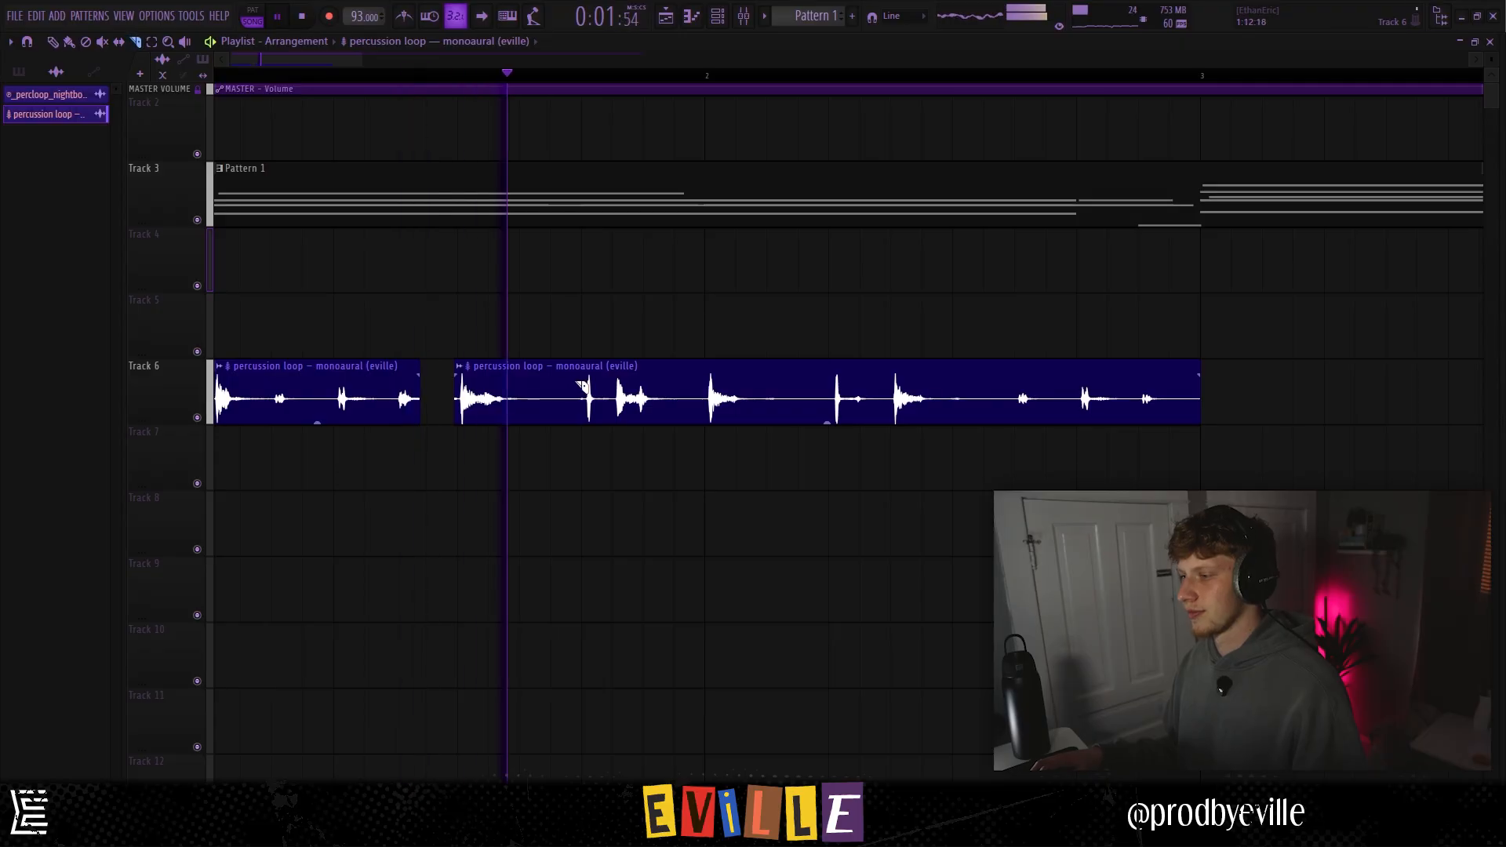
Slice out and delete the short hit just before bar 2 in the monoaural loop, and replay the result
{"action": "left_click", "coordinate": [610, 410]}
{"action": "left_click", "coordinate": [660, 408]}
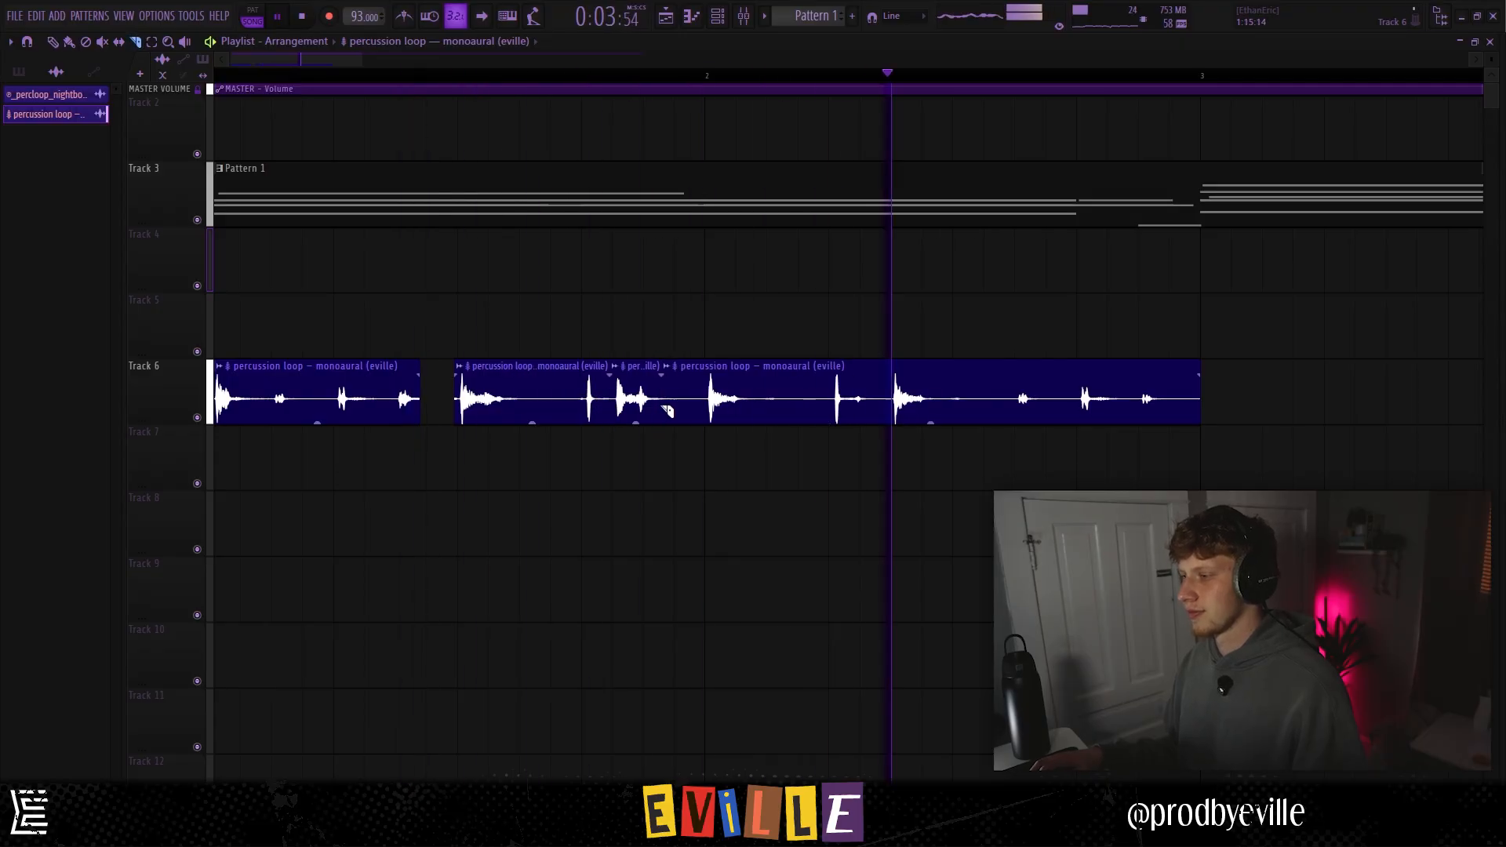
{"action": "right_click", "coordinate": [640, 402]}
{"action": "scroll", "coordinate": [636, 399], "scroll_direction": "down", "scroll_amount": 2}
{"action": "key", "text": "space"}
{"action": "key", "text": "space"}
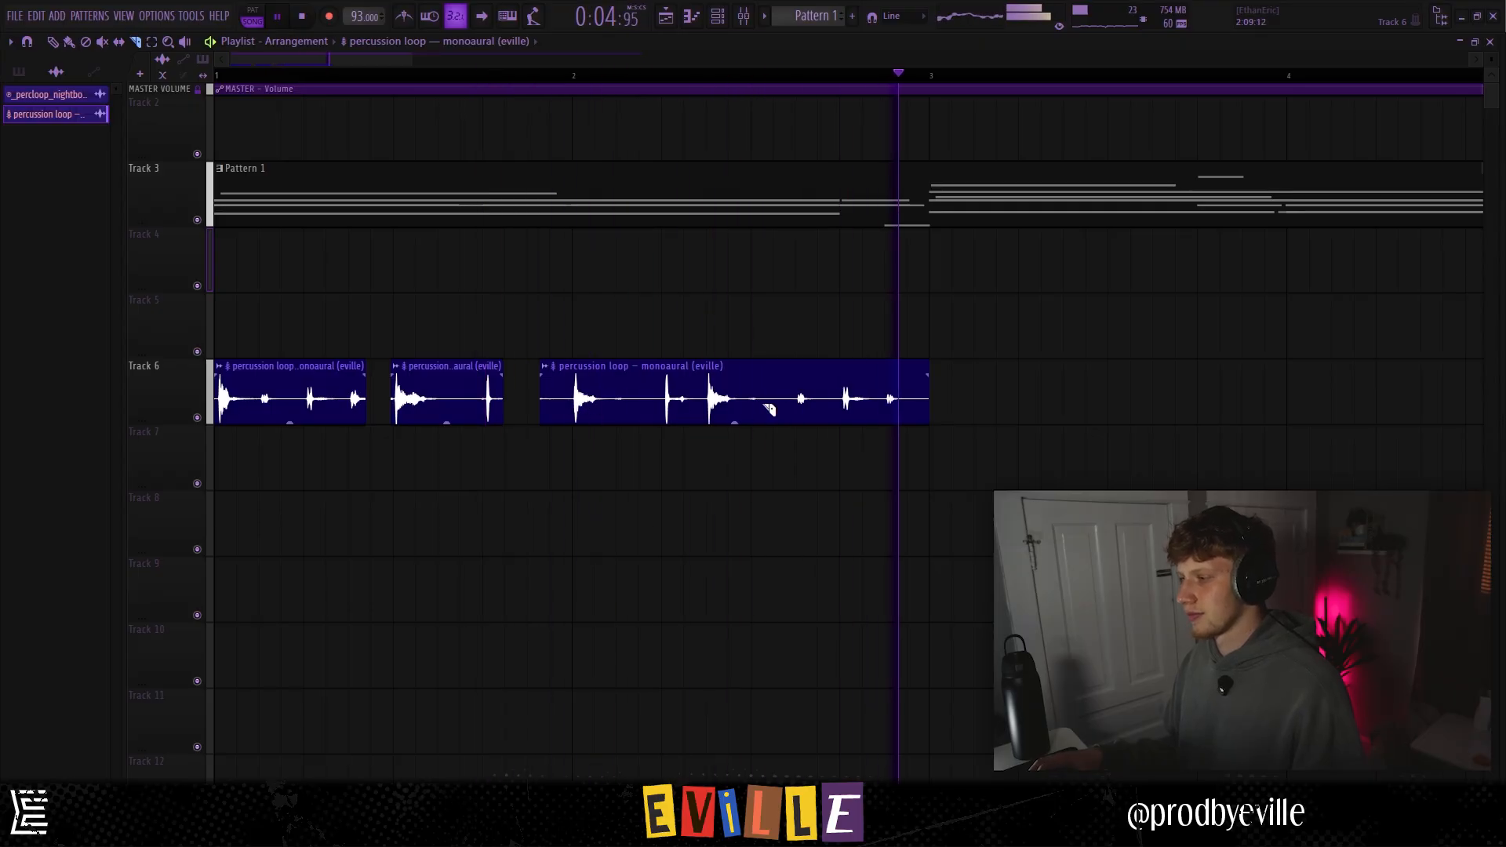
Duplicate the chopped two-bar monoaural loop on Track 6 so that it also fills bars 3 and 4
{"action": "scroll", "coordinate": [690, 403], "scroll_direction": "down", "scroll_amount": 3}
{"action": "key", "text": "space"}
{"action": "key", "text": "p"}
{"action": "left_click_drag", "start_coordinate": [651, 401], "coordinate": [259, 392], "text": "ctrl"}
{"action": "left_click_drag", "start_coordinate": [392, 393], "coordinate": [709, 375]}
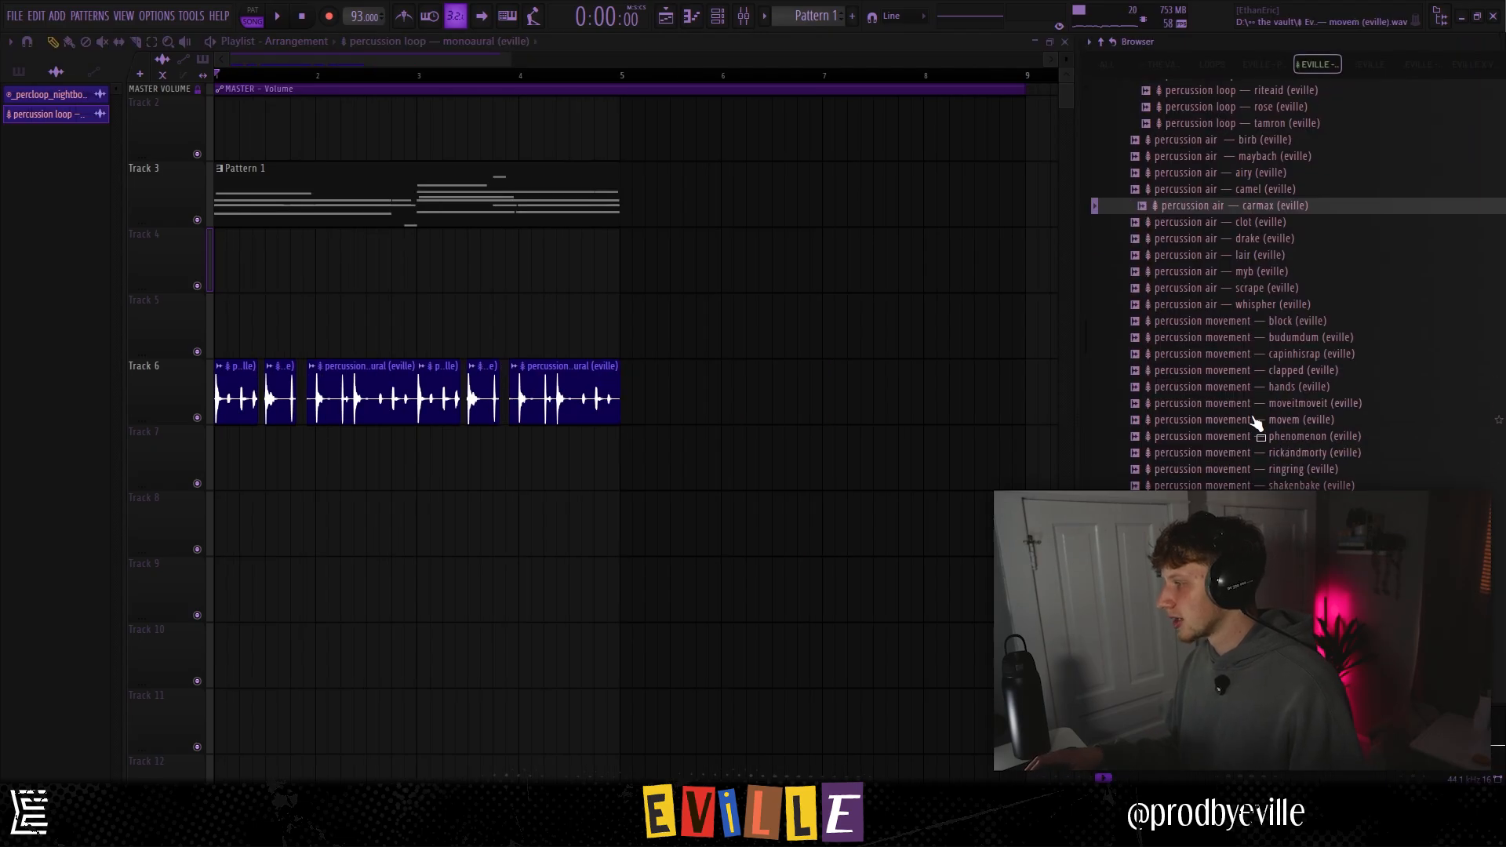
Audition several percussion movement samples and place the clapped one on Track 7 near the end of bar 4
{"action": "scroll", "coordinate": [1256, 423], "scroll_direction": "down", "scroll_amount": 2}
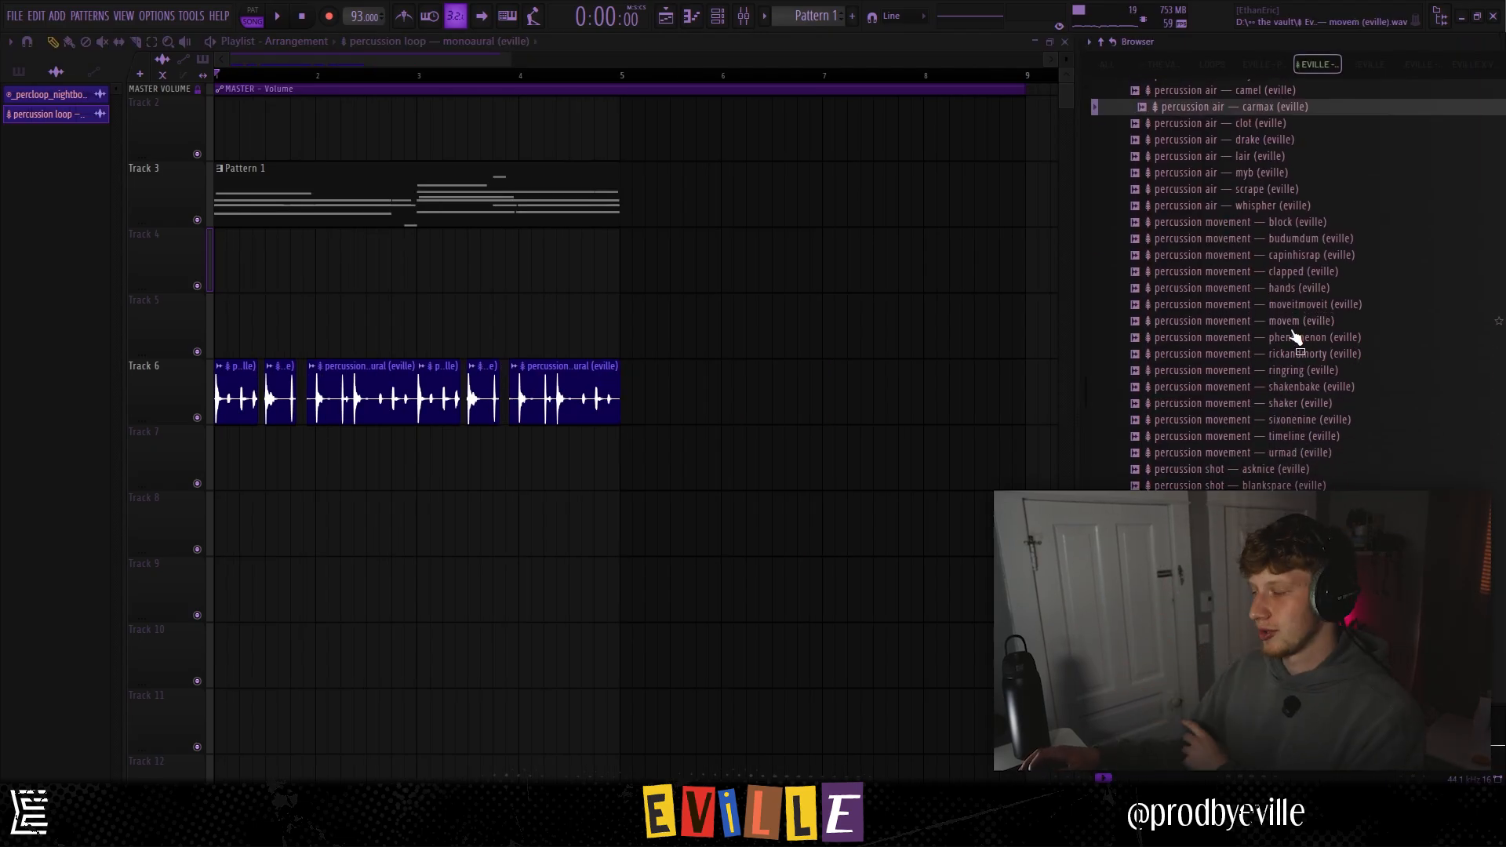
{"action": "left_click", "coordinate": [1316, 338]}
{"action": "left_click", "coordinate": [1274, 289]}
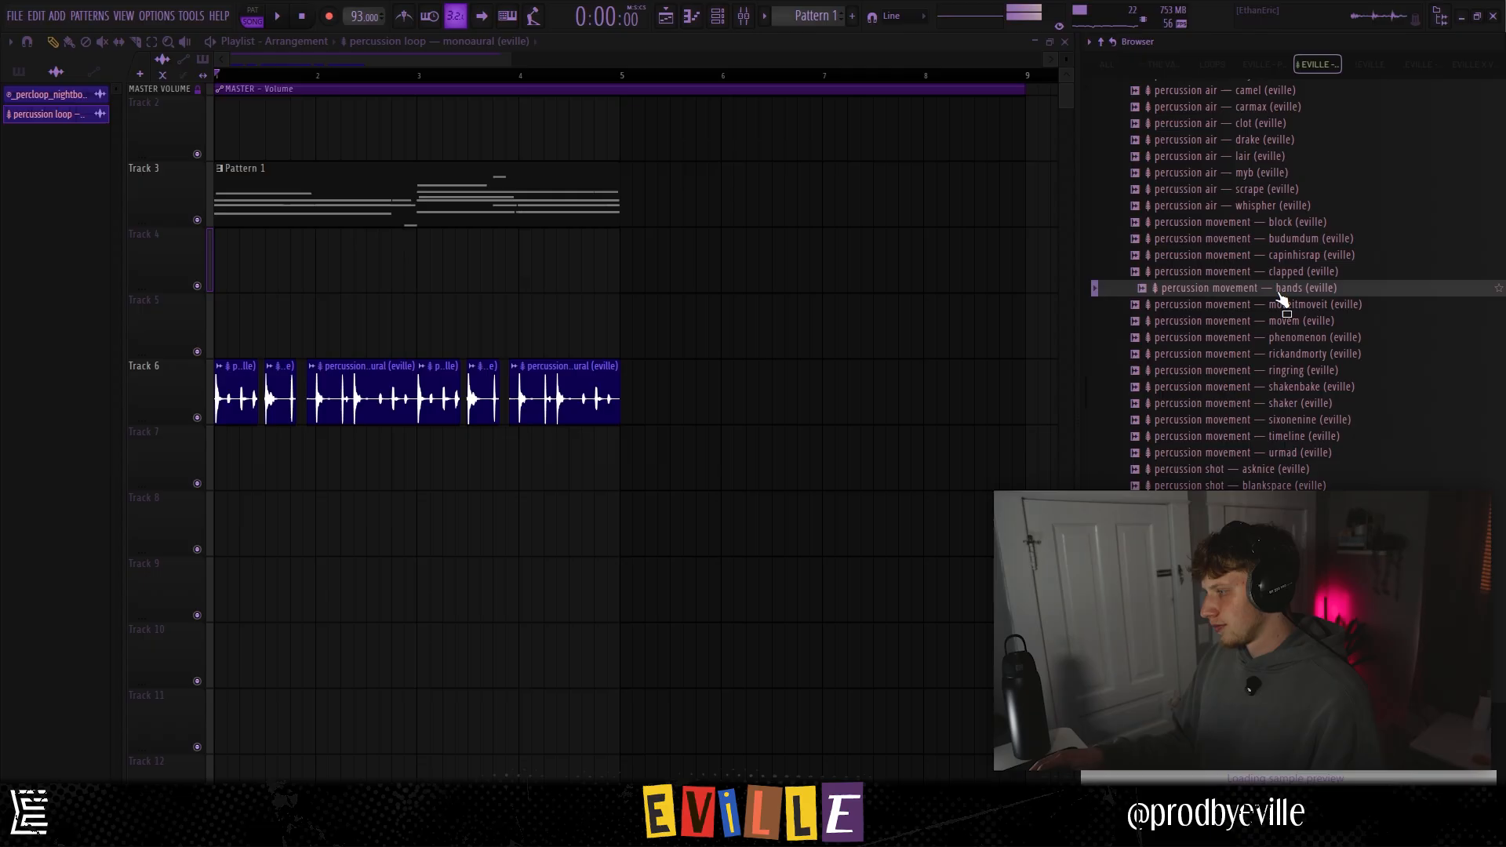
{"action": "left_click", "coordinate": [1273, 272]}
{"action": "left_click", "coordinate": [1270, 257]}
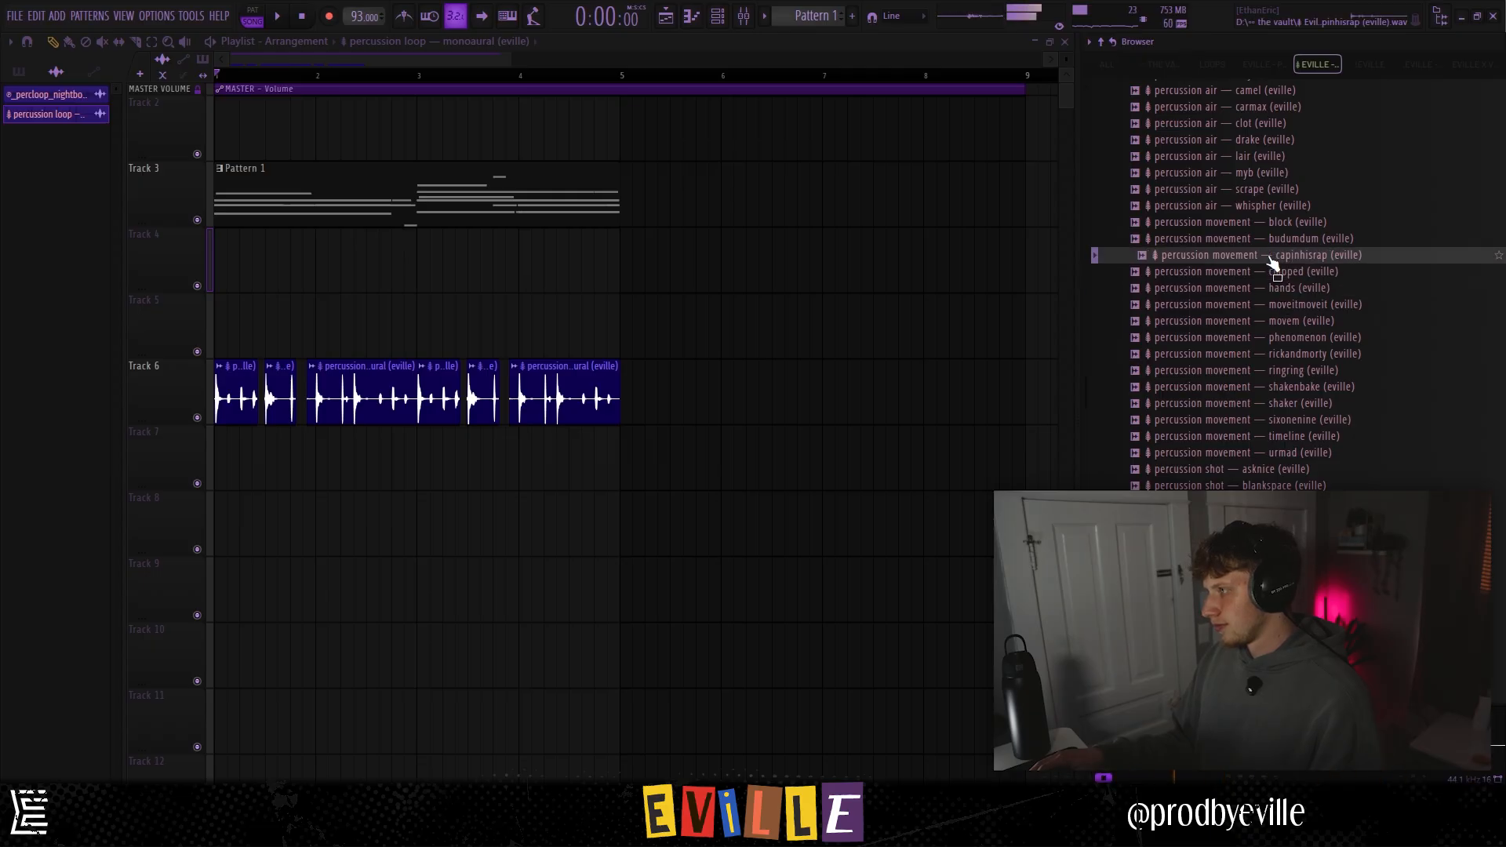
{"action": "left_click_drag", "start_coordinate": [1273, 273], "coordinate": [792, 453]}
{"action": "scroll", "coordinate": [796, 451], "scroll_direction": "up", "scroll_amount": 5}
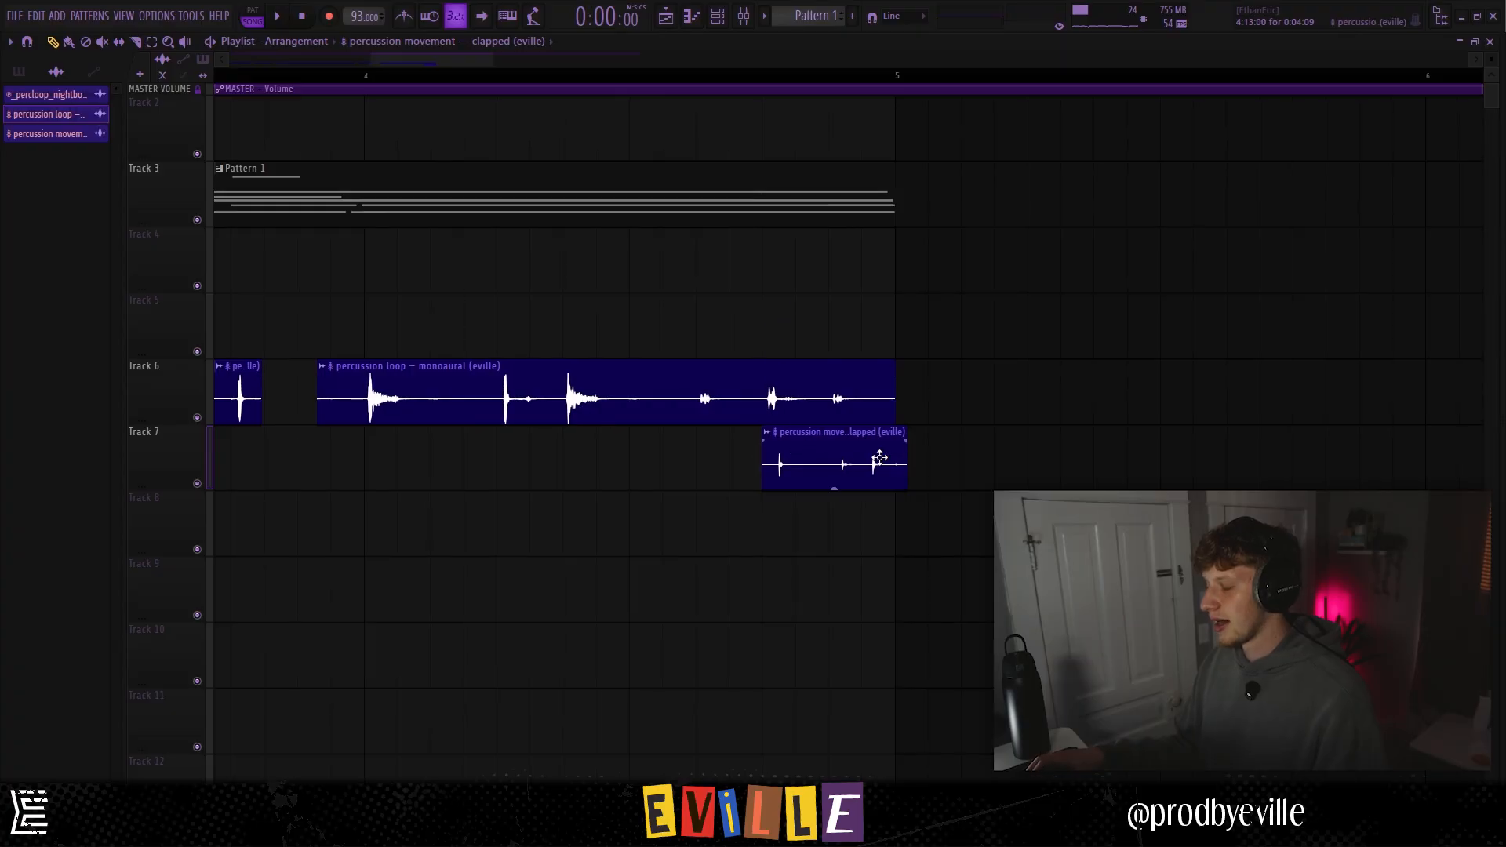
{"action": "scroll", "coordinate": [879, 457], "scroll_direction": "up", "scroll_amount": 4}
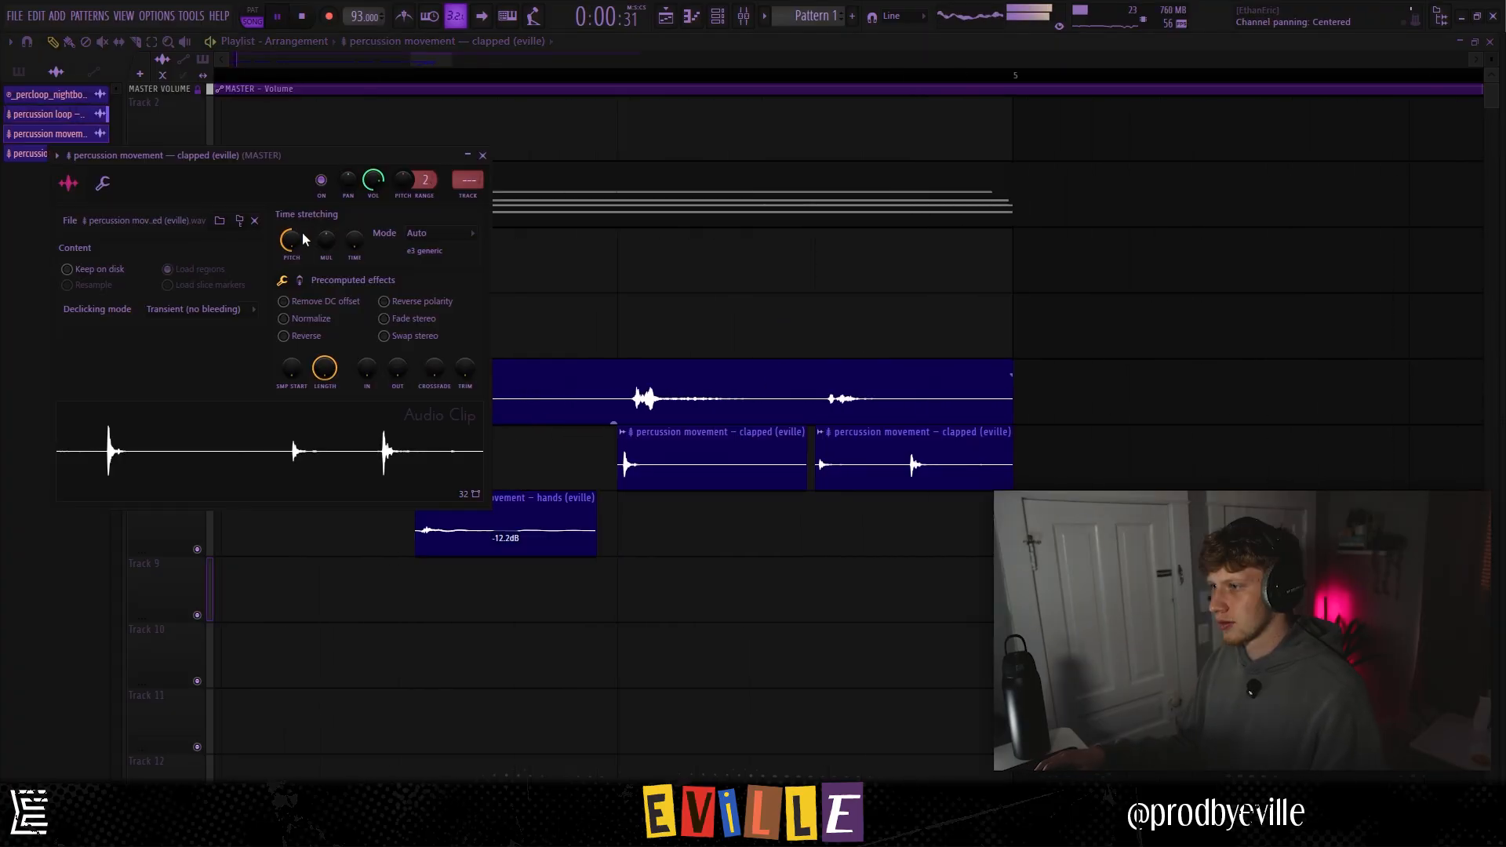
Check the channel settings of the hands percussion clip on Track 8
{"action": "double_click", "coordinate": [551, 546]}
{"action": "left_click", "coordinate": [624, 384]}
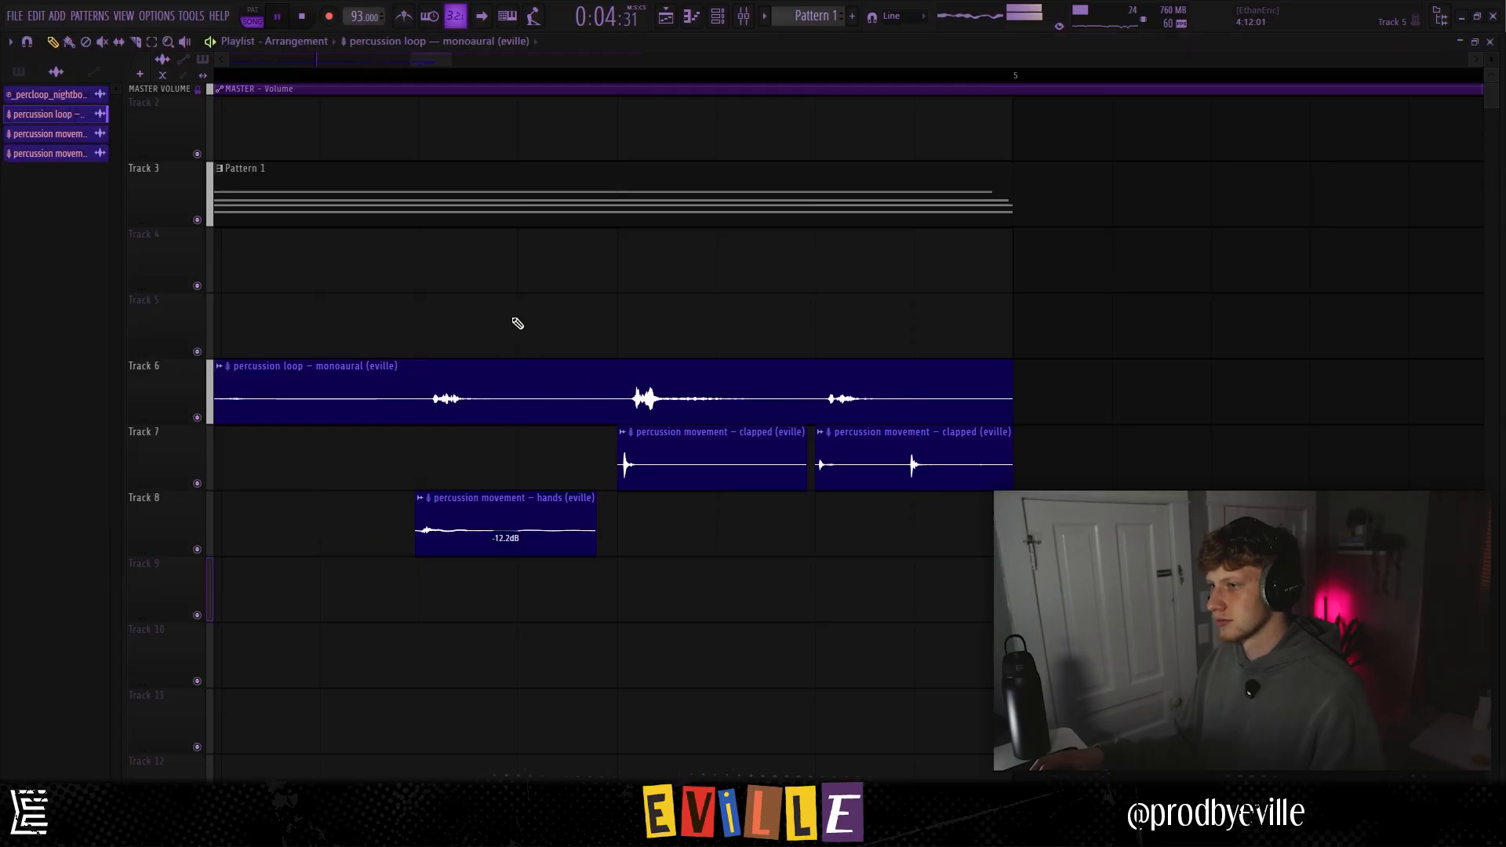
{"action": "left_click", "coordinate": [810, 596]}
{"action": "right_click", "coordinate": [828, 597]}
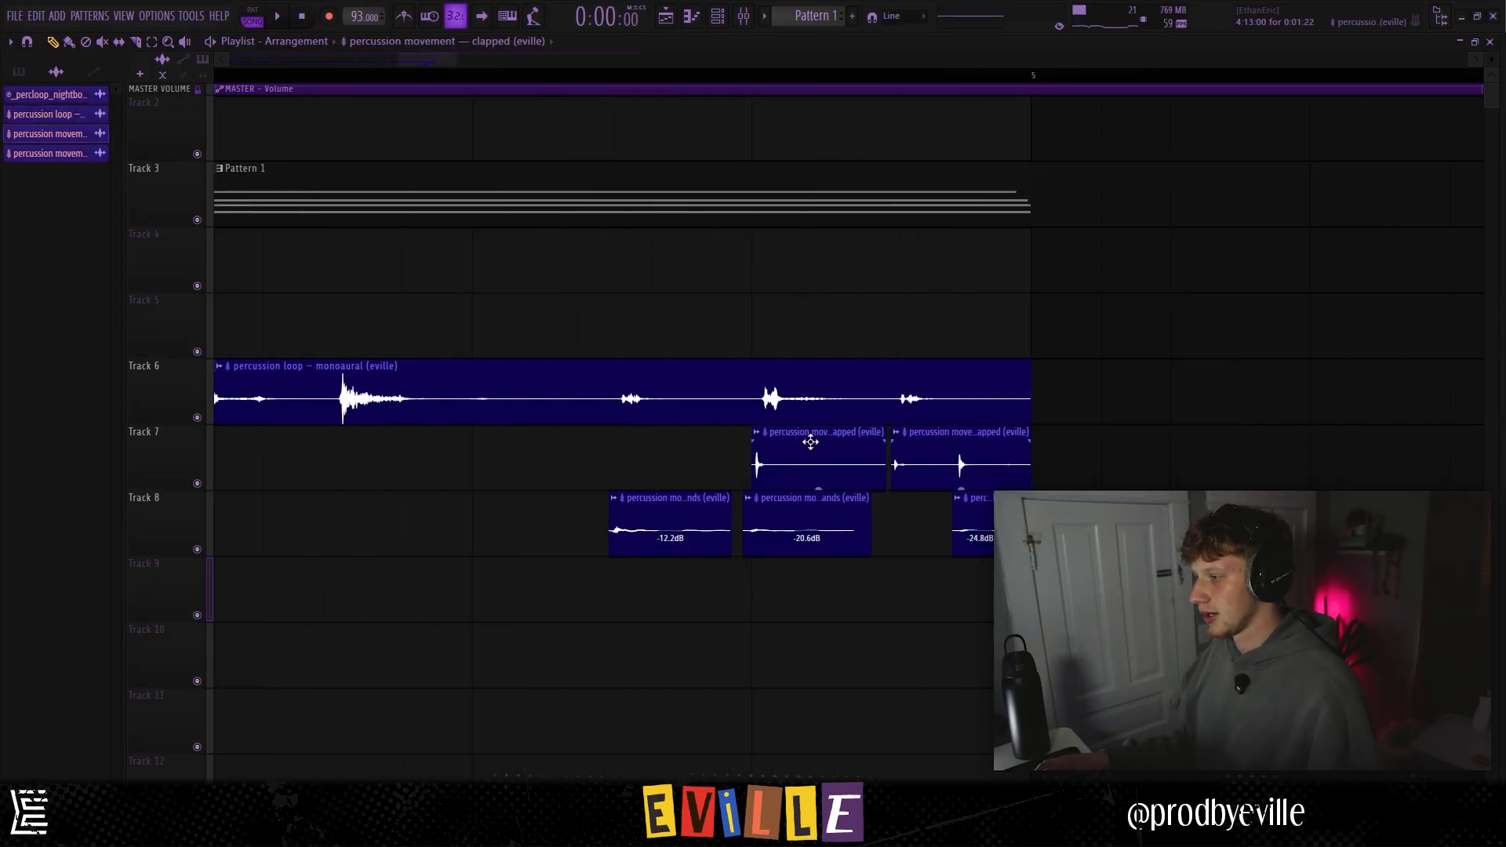
Route the clapped and monoaural percussion clips to their own mixer tracks, 13 and 14
{"action": "double_click", "coordinate": [810, 443]}
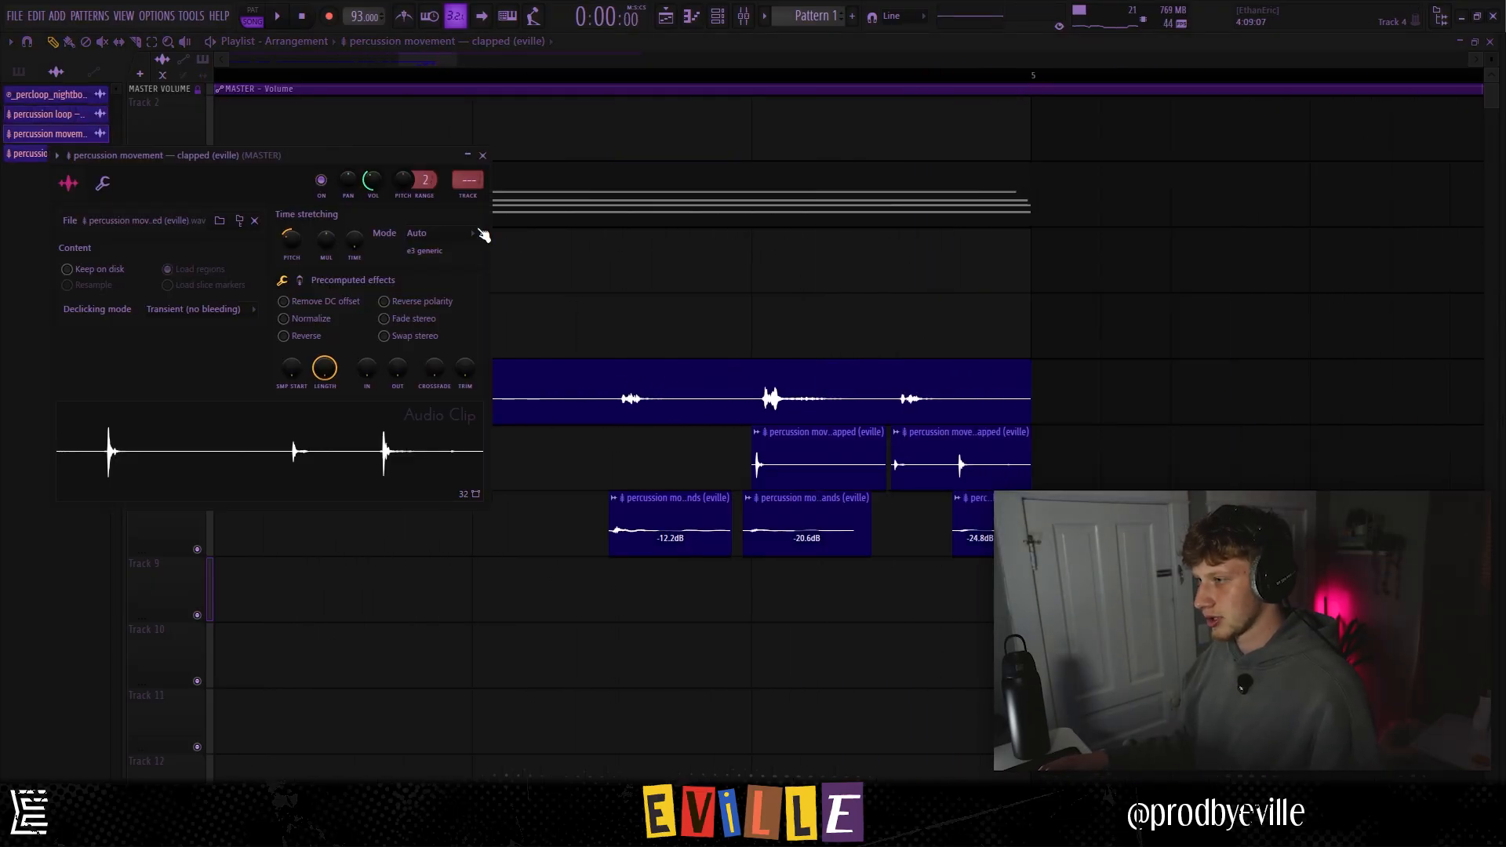
{"action": "key", "text": "ctrl+l"}
{"action": "left_click", "coordinate": [572, 141]}
{"action": "double_click", "coordinate": [437, 376]}
{"action": "key", "text": "ctrl+l"}
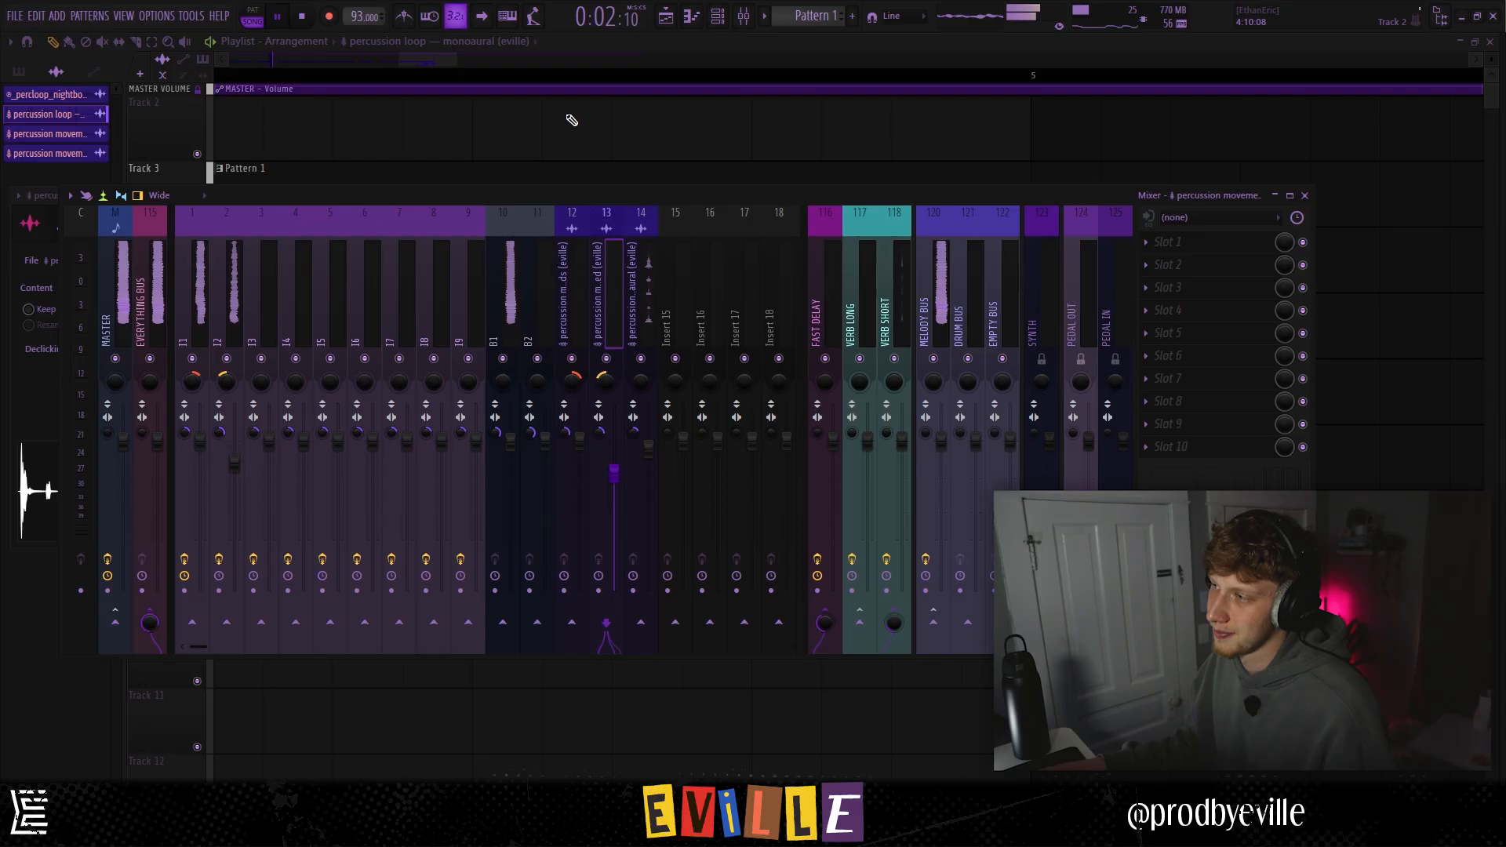
{"action": "key", "text": "F9"}
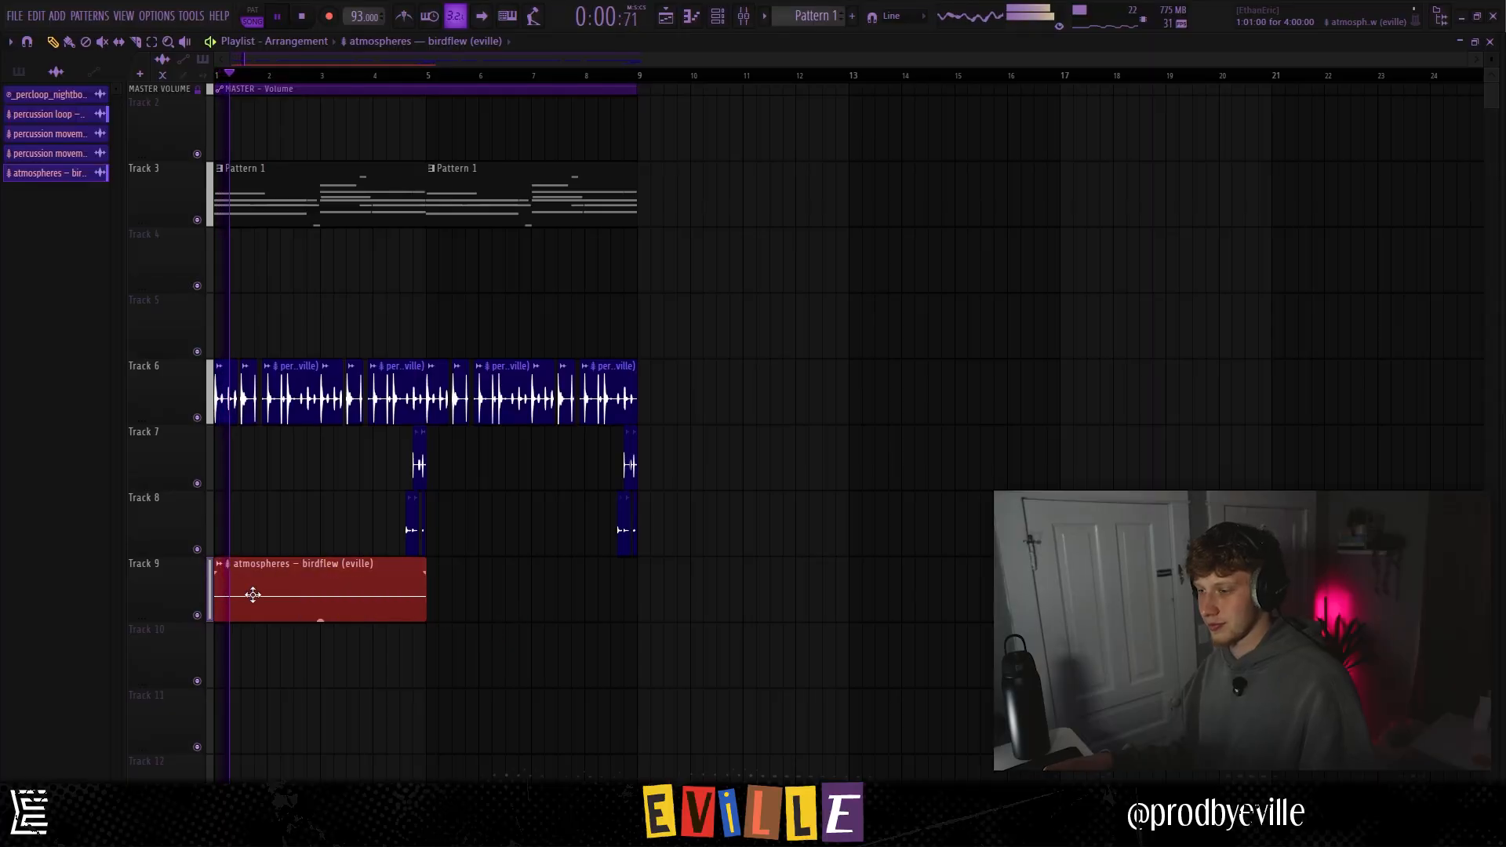
Duplicate the birdflew atmosphere clip on Track 9 to bar 5
{"action": "double_click", "coordinate": [359, 589]}
{"action": "left_click", "coordinate": [712, 632]}
{"action": "right_click", "coordinate": [713, 632]}
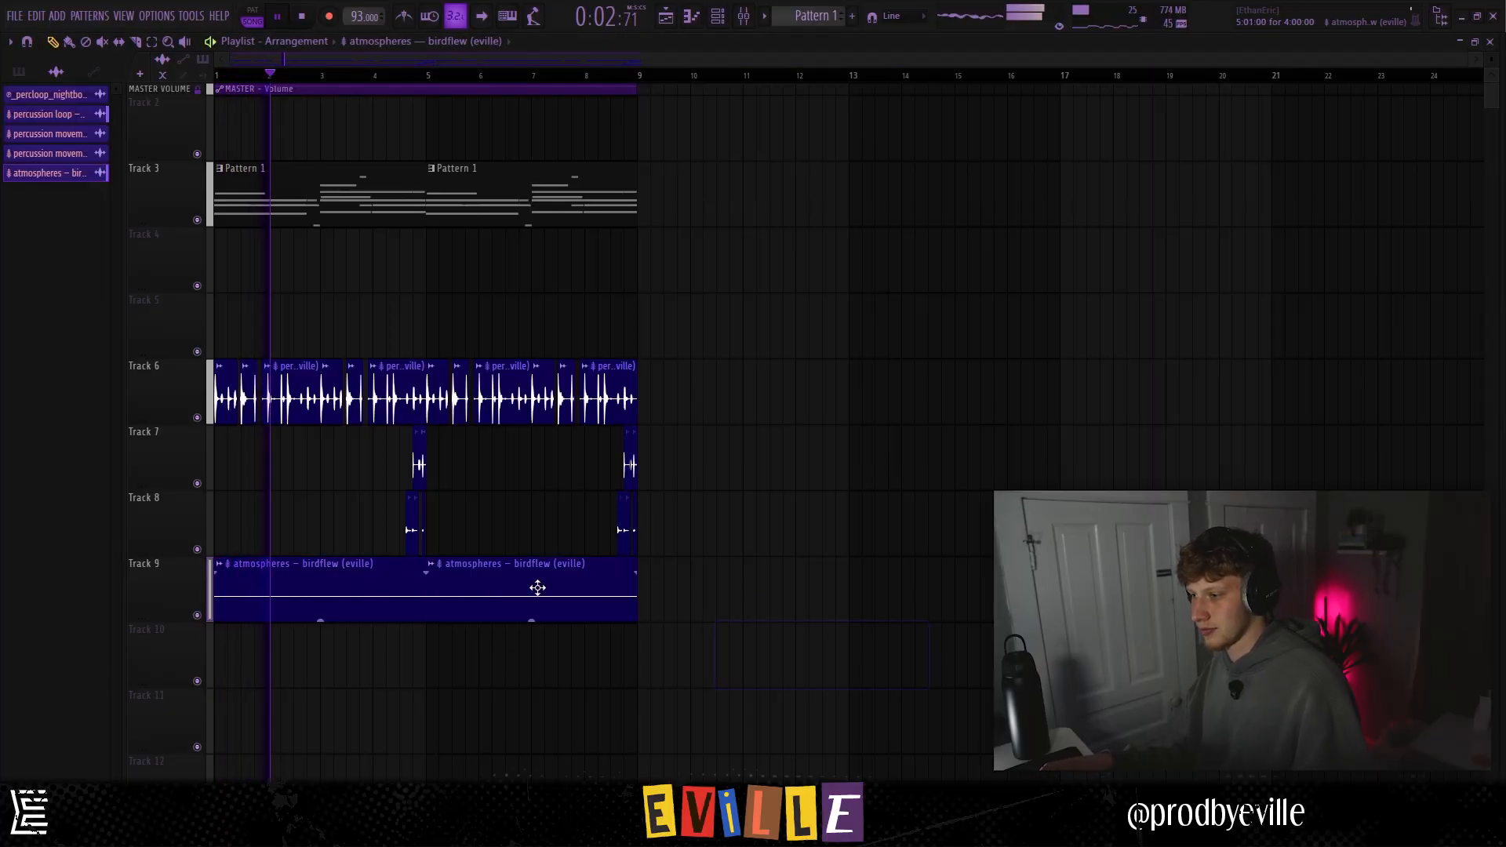
Lower the birdflew atmosphere's channel volume to about 54% and route it to mixer track 15
{"action": "double_click", "coordinate": [538, 588]}
{"action": "left_click_drag", "start_coordinate": [414, 196], "coordinate": [414, 280]}
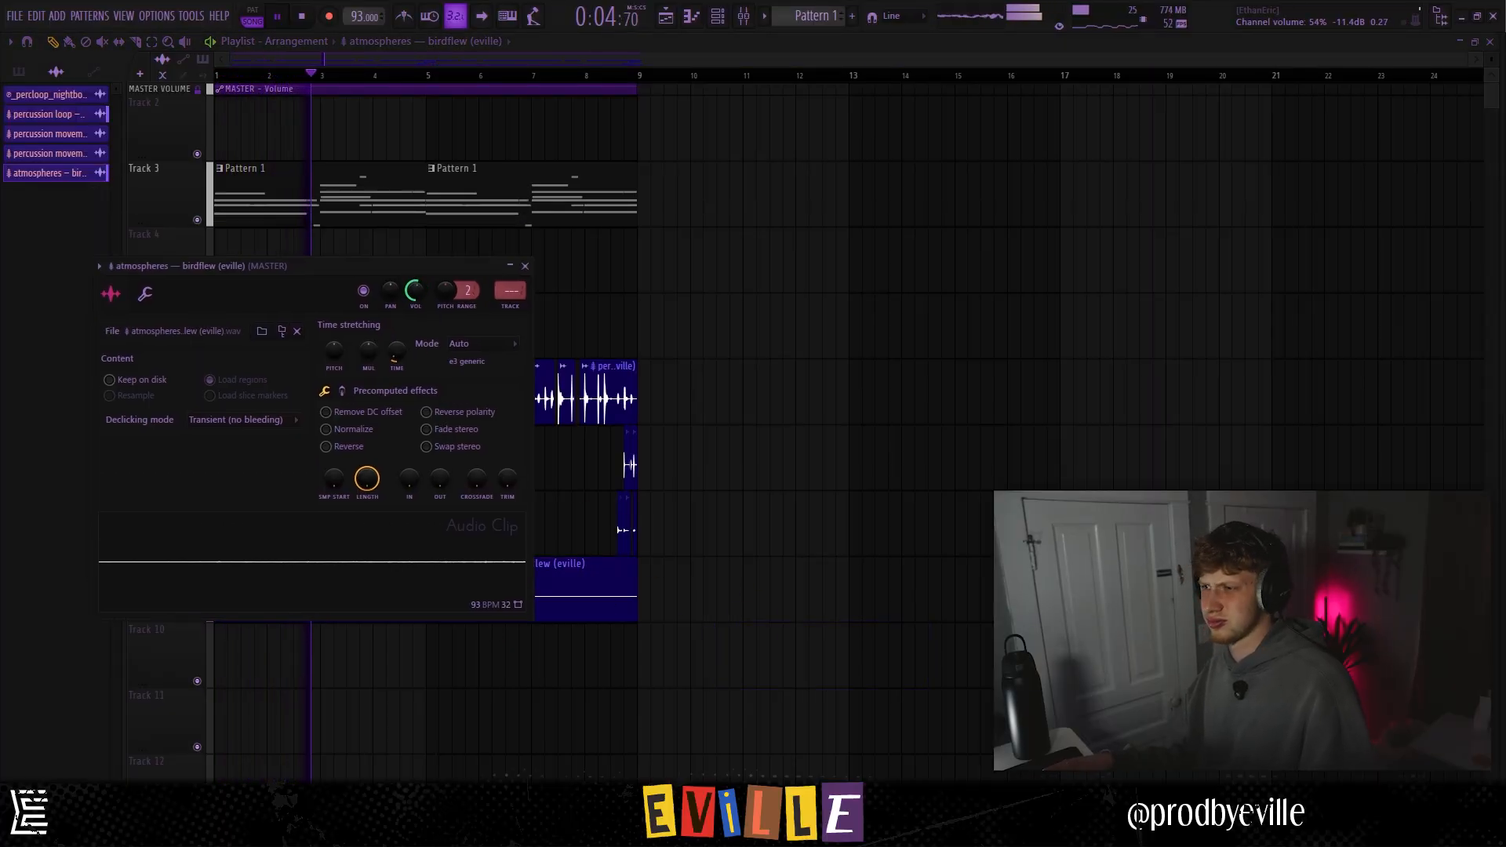
{"action": "left_click", "coordinate": [511, 306]}
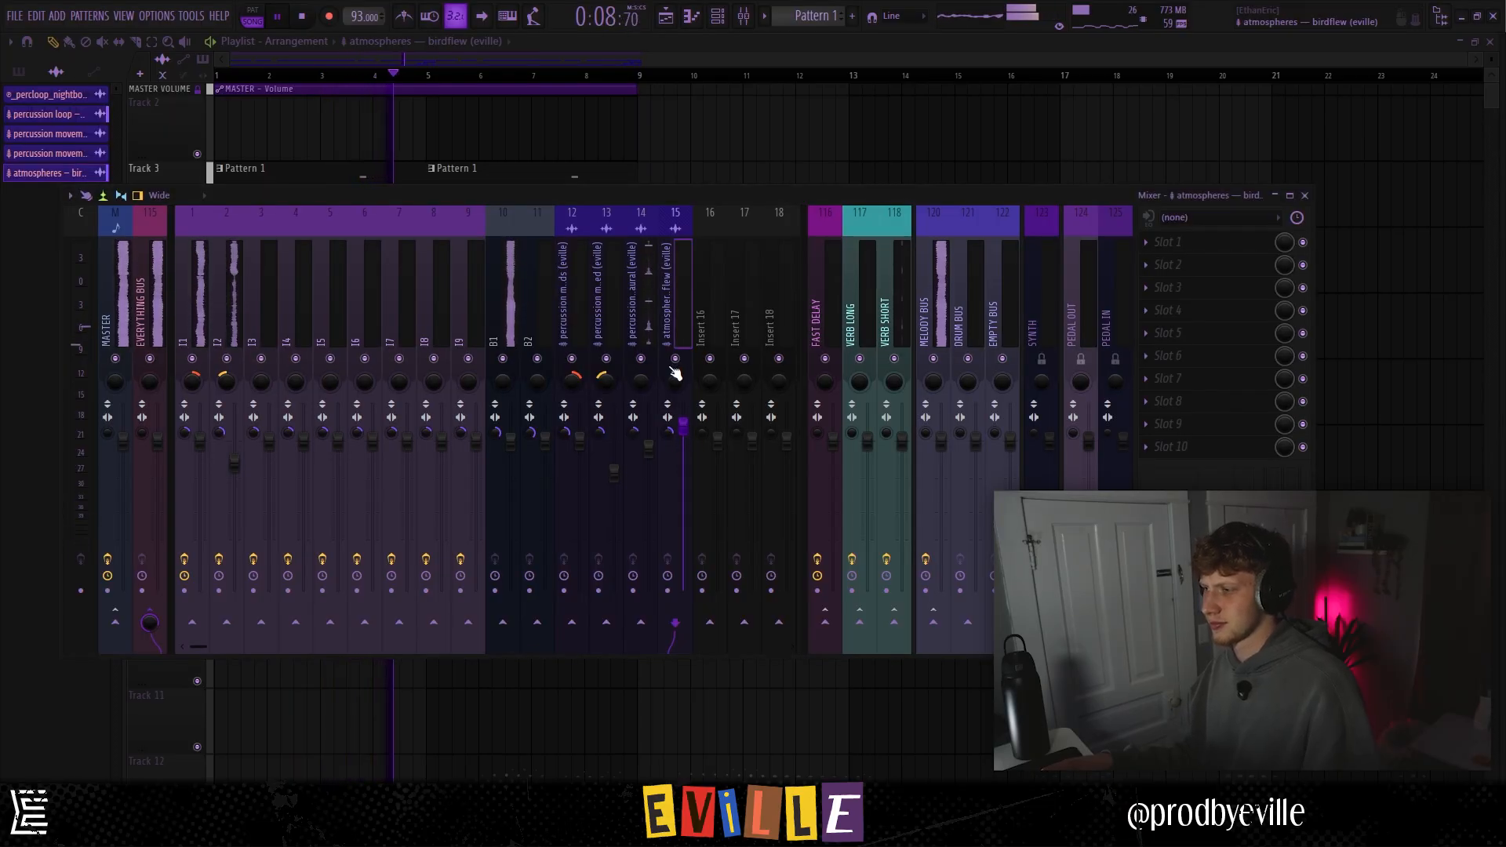
{"action": "left_click", "coordinate": [773, 157]}
{"action": "right_click", "coordinate": [774, 157]}
Lower the levels of the hands and clapped percussion tracks in the mixer
{"action": "scroll", "coordinate": [414, 499], "scroll_direction": "up", "scroll_amount": 3}
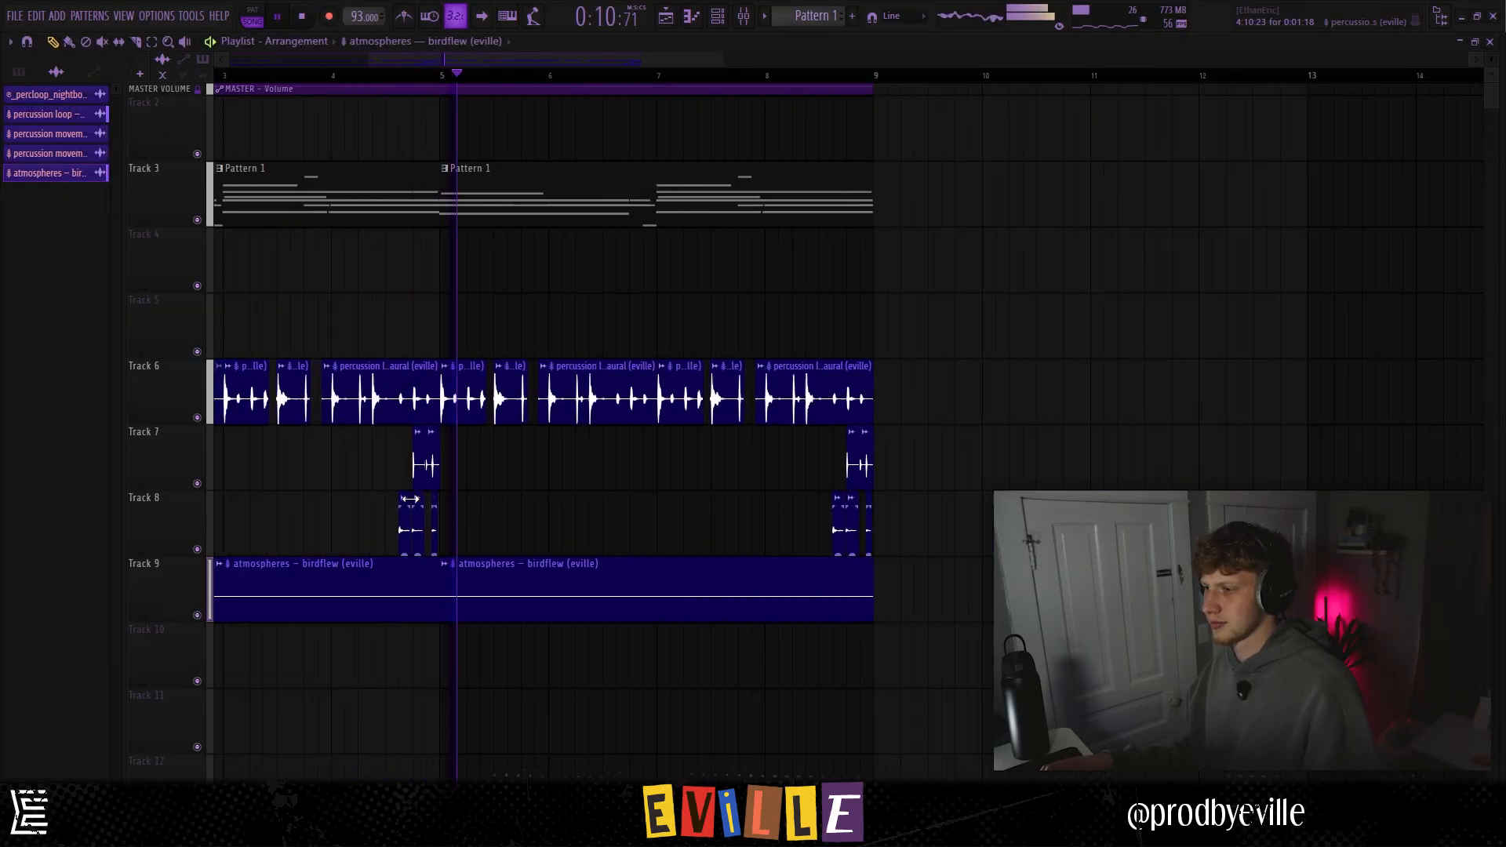
{"action": "scroll", "coordinate": [410, 498], "scroll_direction": "up", "scroll_amount": 2}
{"action": "left_click", "coordinate": [742, 15]}
{"action": "left_click", "coordinate": [628, 349]}
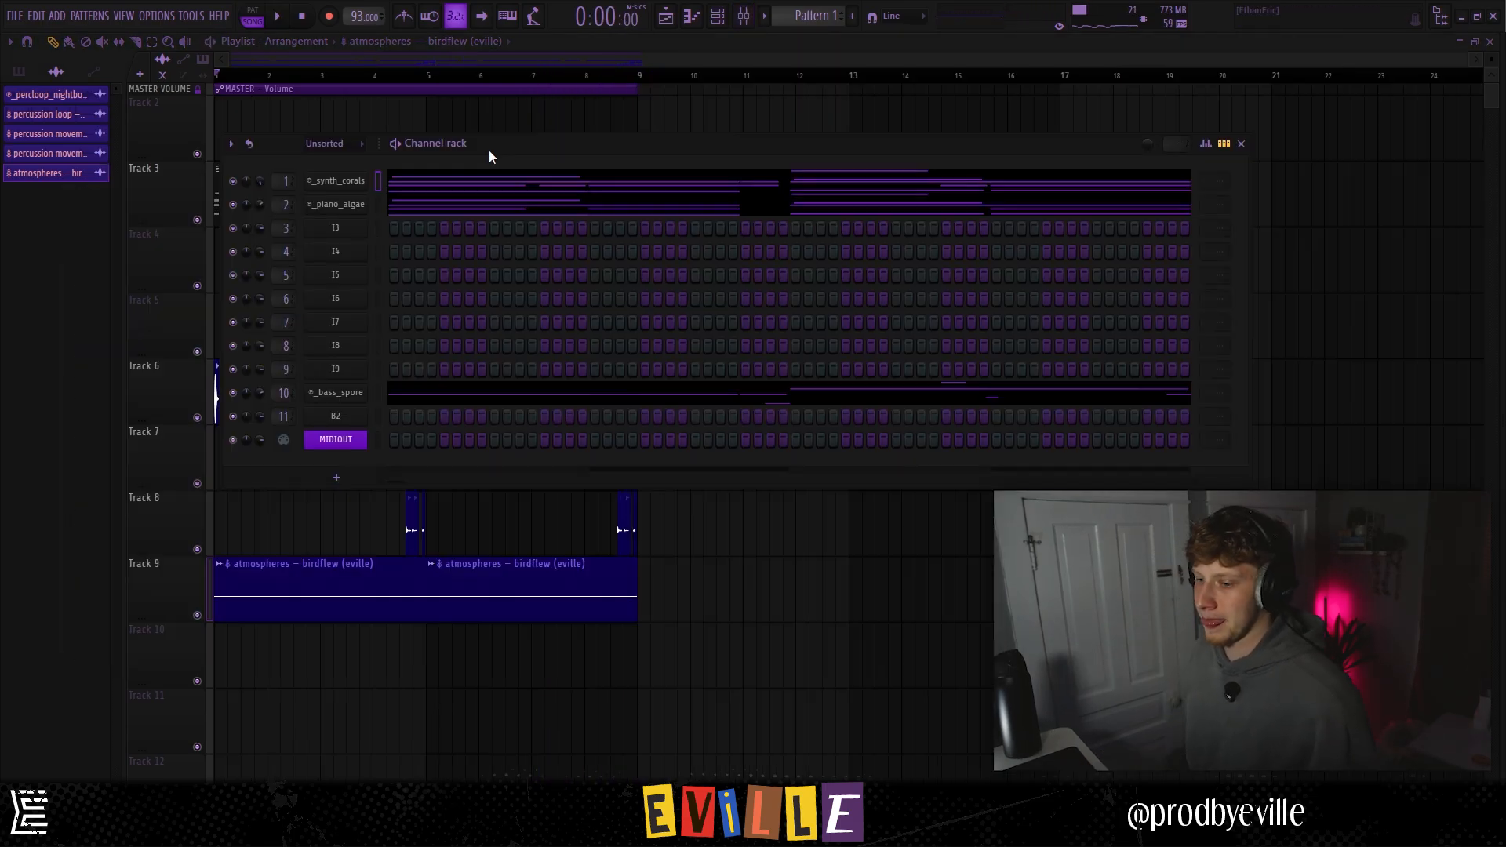
Save the project as "Eville - April" in its own new project folder
{"action": "key", "text": "ctrl+s"}
{"action": "type", "text": "Evi"}
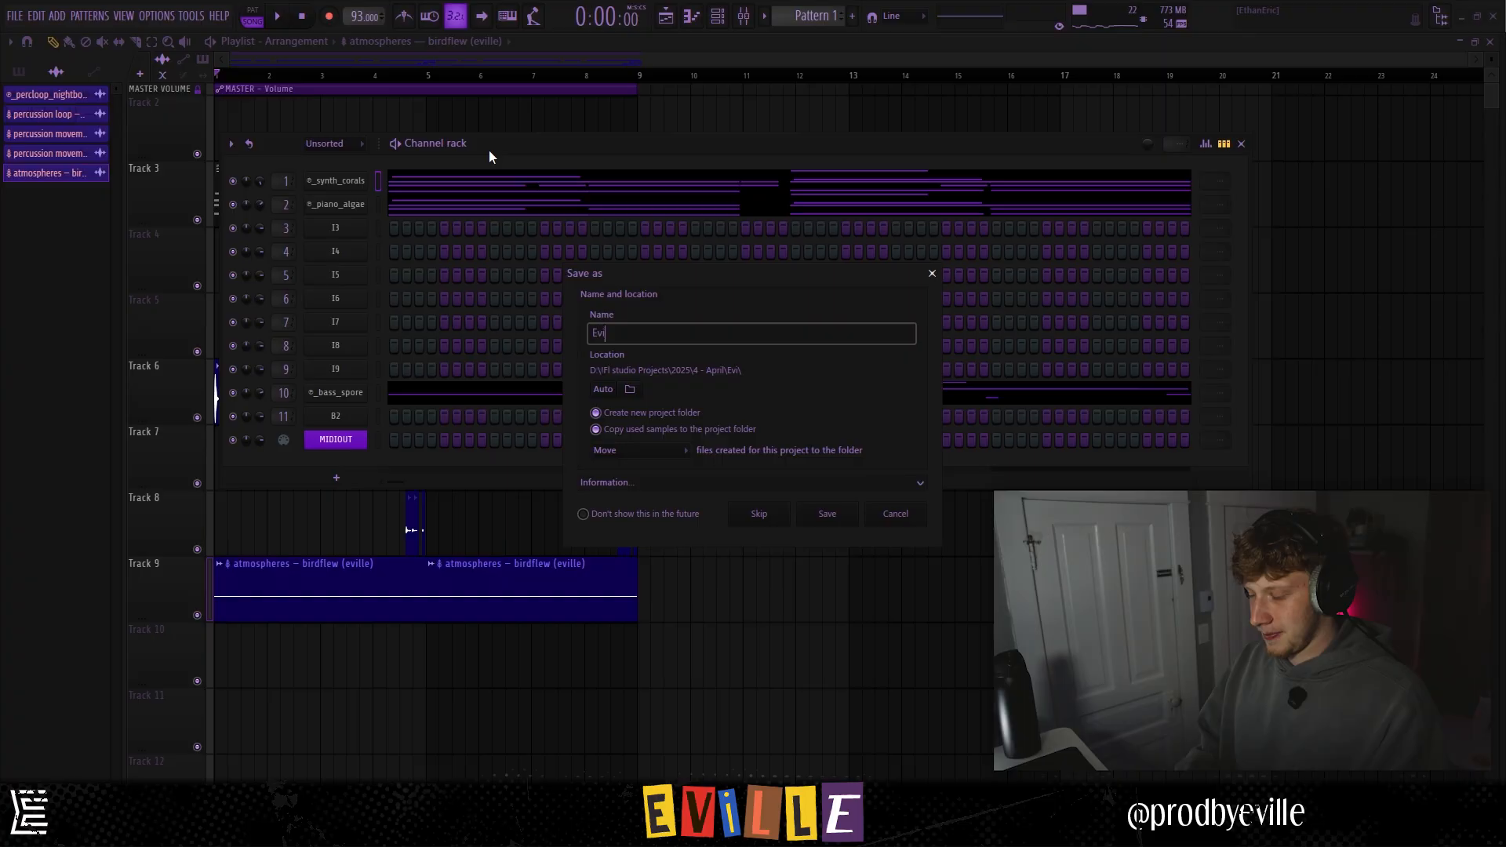
{"action": "type", "text": "lle - "}
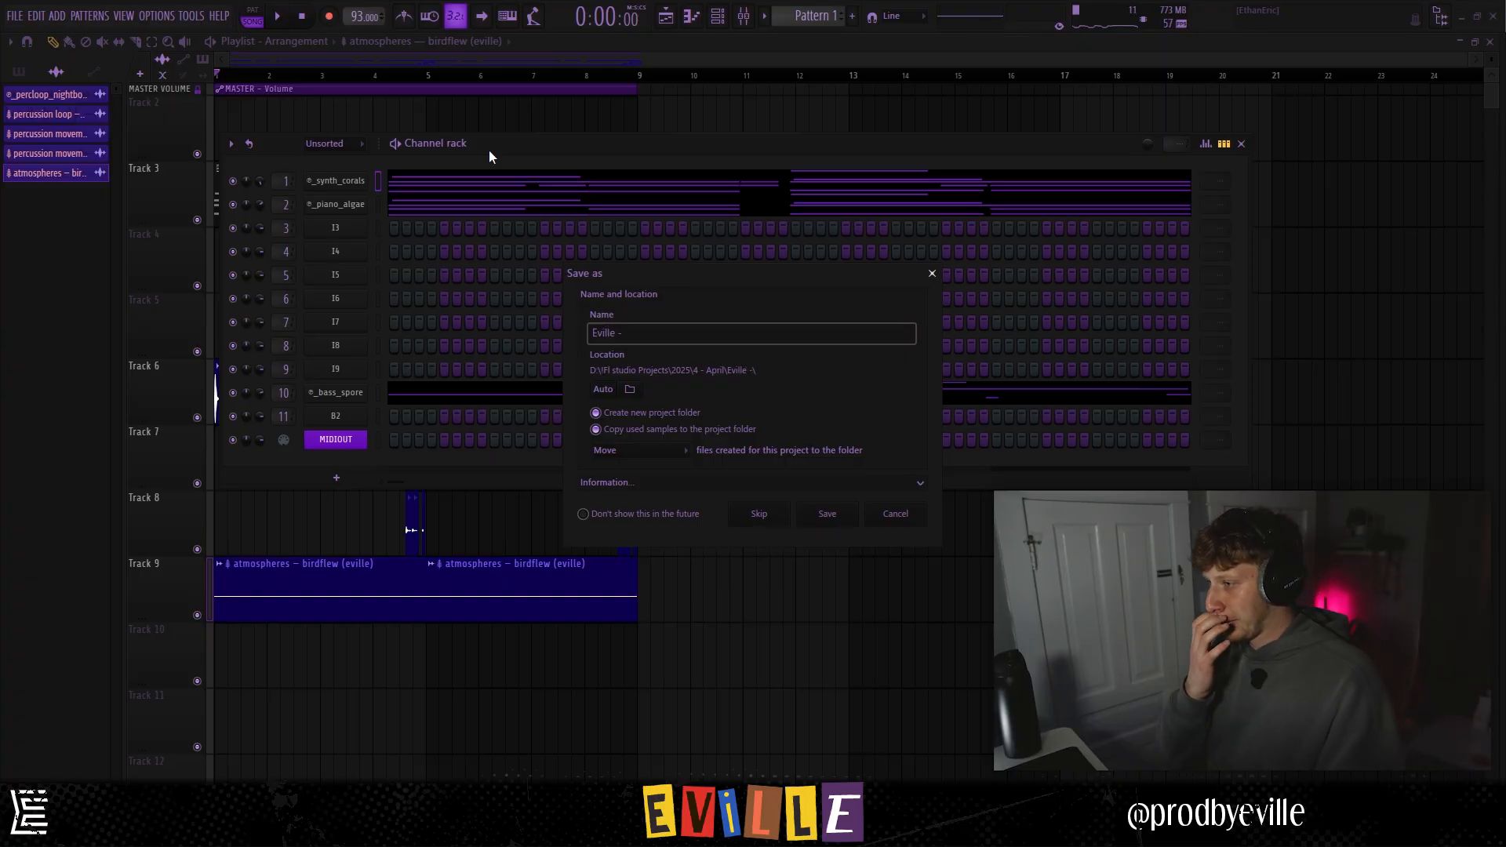
{"action": "type", "text": "April"}
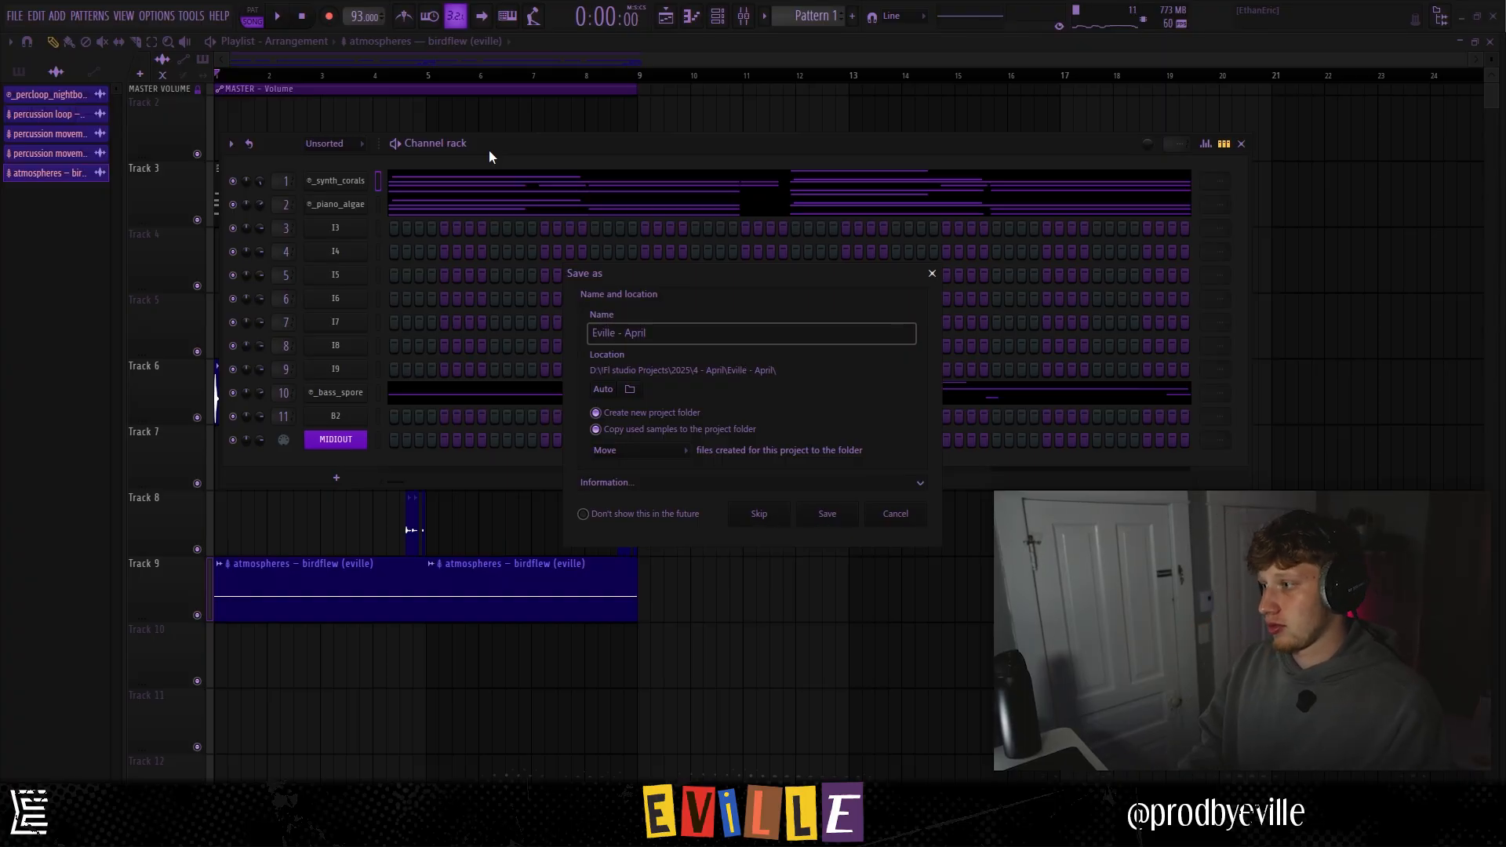
{"action": "key", "text": "Return"}
Audition the key one-shots and load the pense sample into channel 3 of the channel rack
{"action": "left_click", "coordinate": [1253, 414]}
{"action": "key", "text": "Down"}
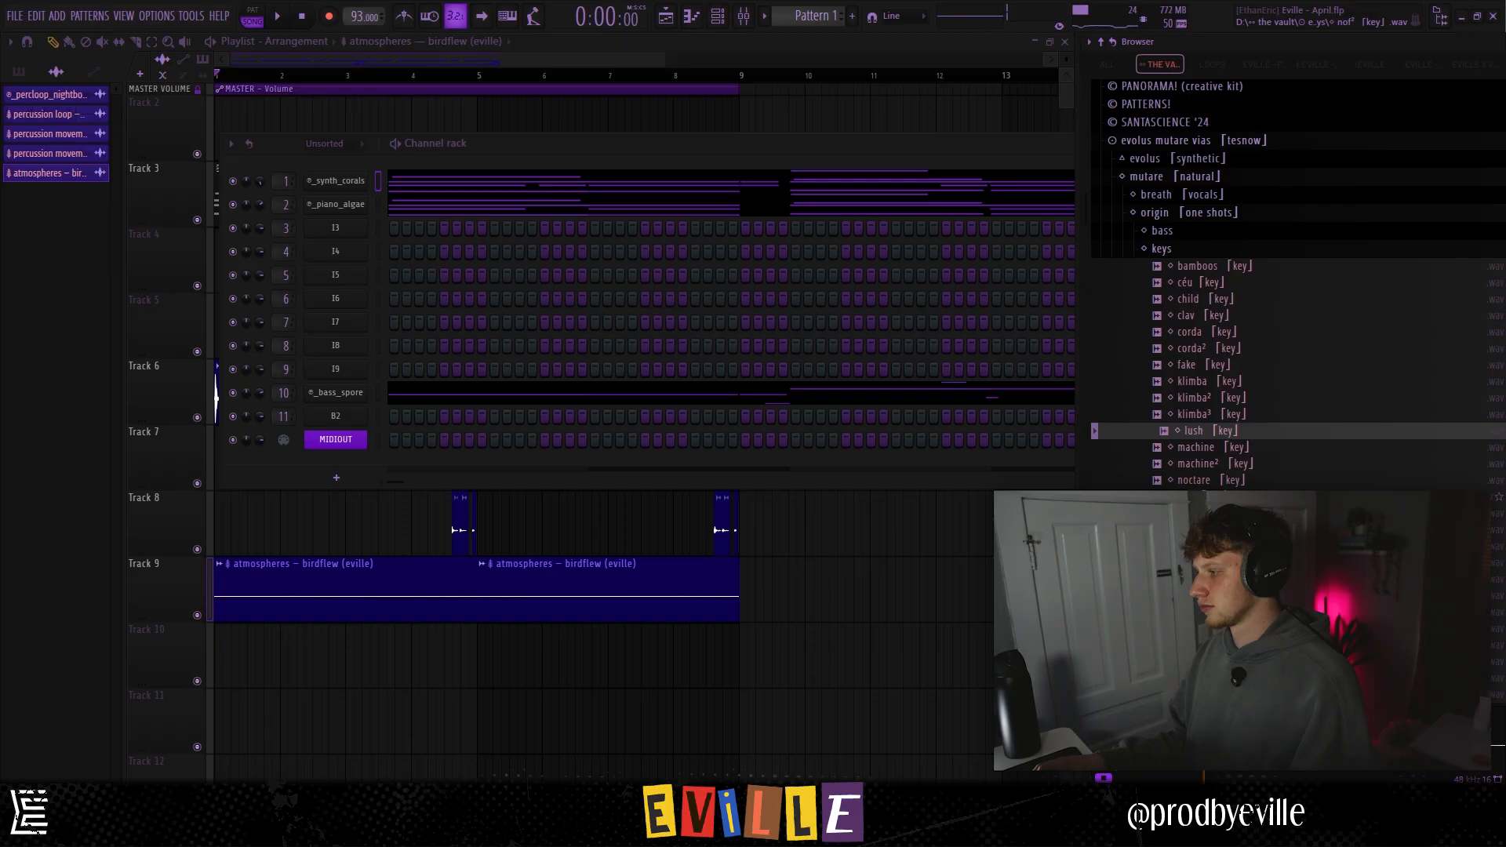
{"action": "left_click", "coordinate": [1277, 480]}
{"action": "left_click", "coordinate": [1248, 466]}
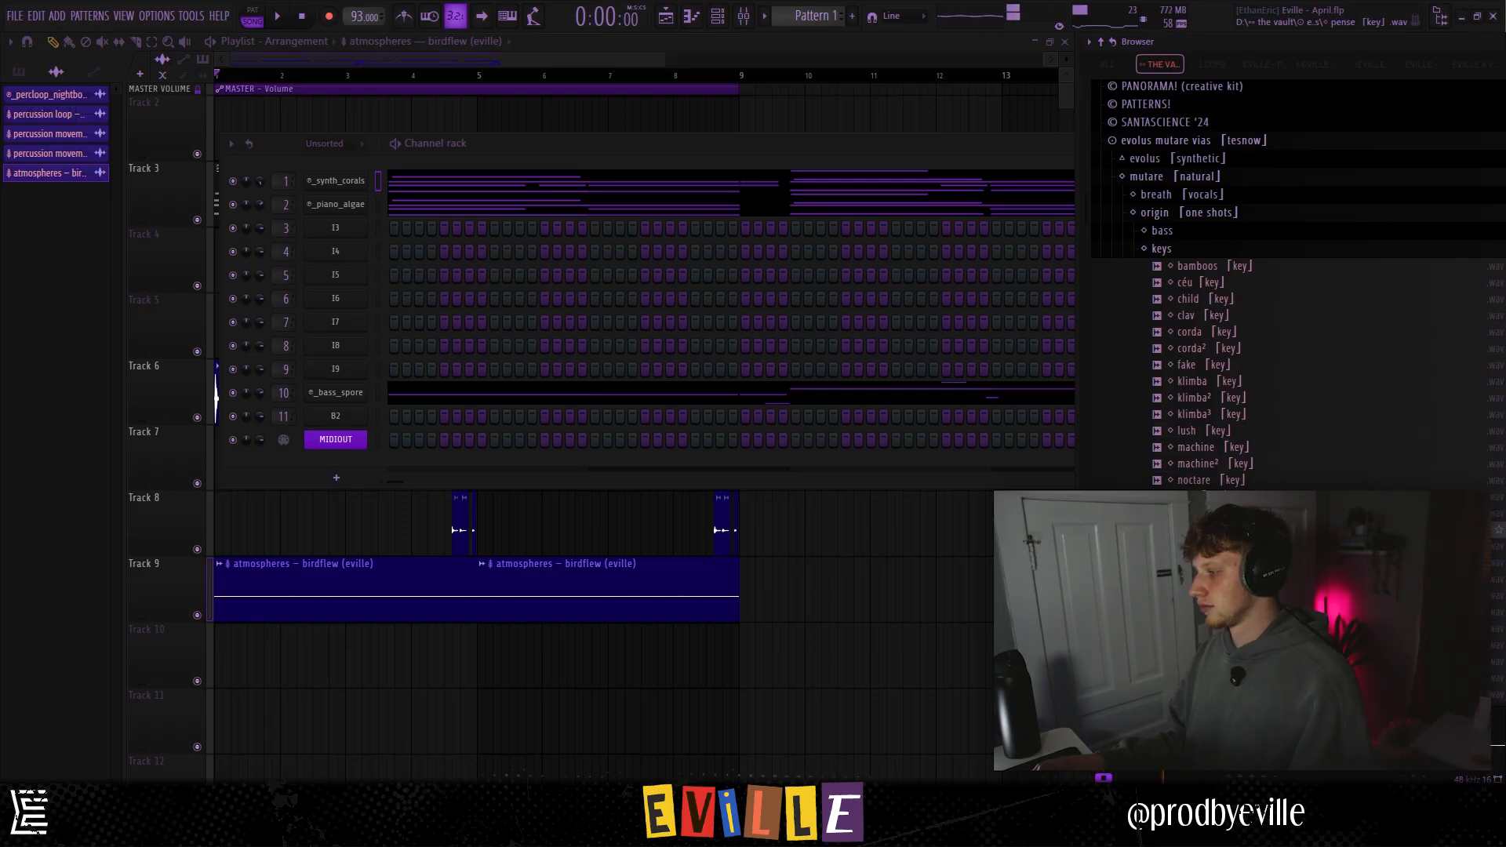
{"action": "left_click_drag", "start_coordinate": [1192, 512], "coordinate": [334, 231]}
{"action": "left_click", "coordinate": [335, 230]}
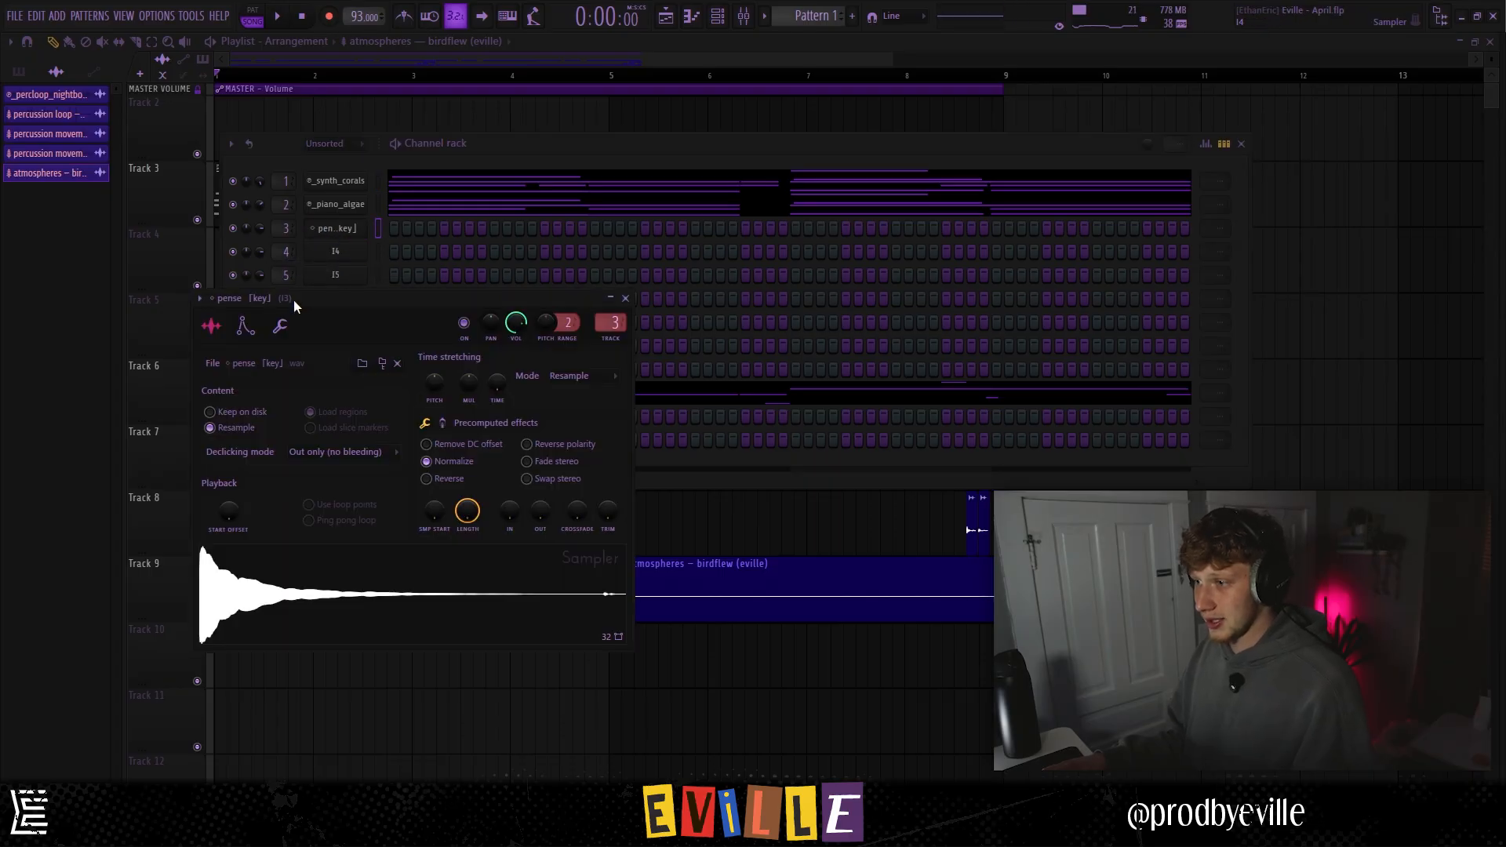
Add the EchoBoy effect to slot 2 of the pense channel's mixer track
{"action": "double_click", "coordinate": [610, 322]}
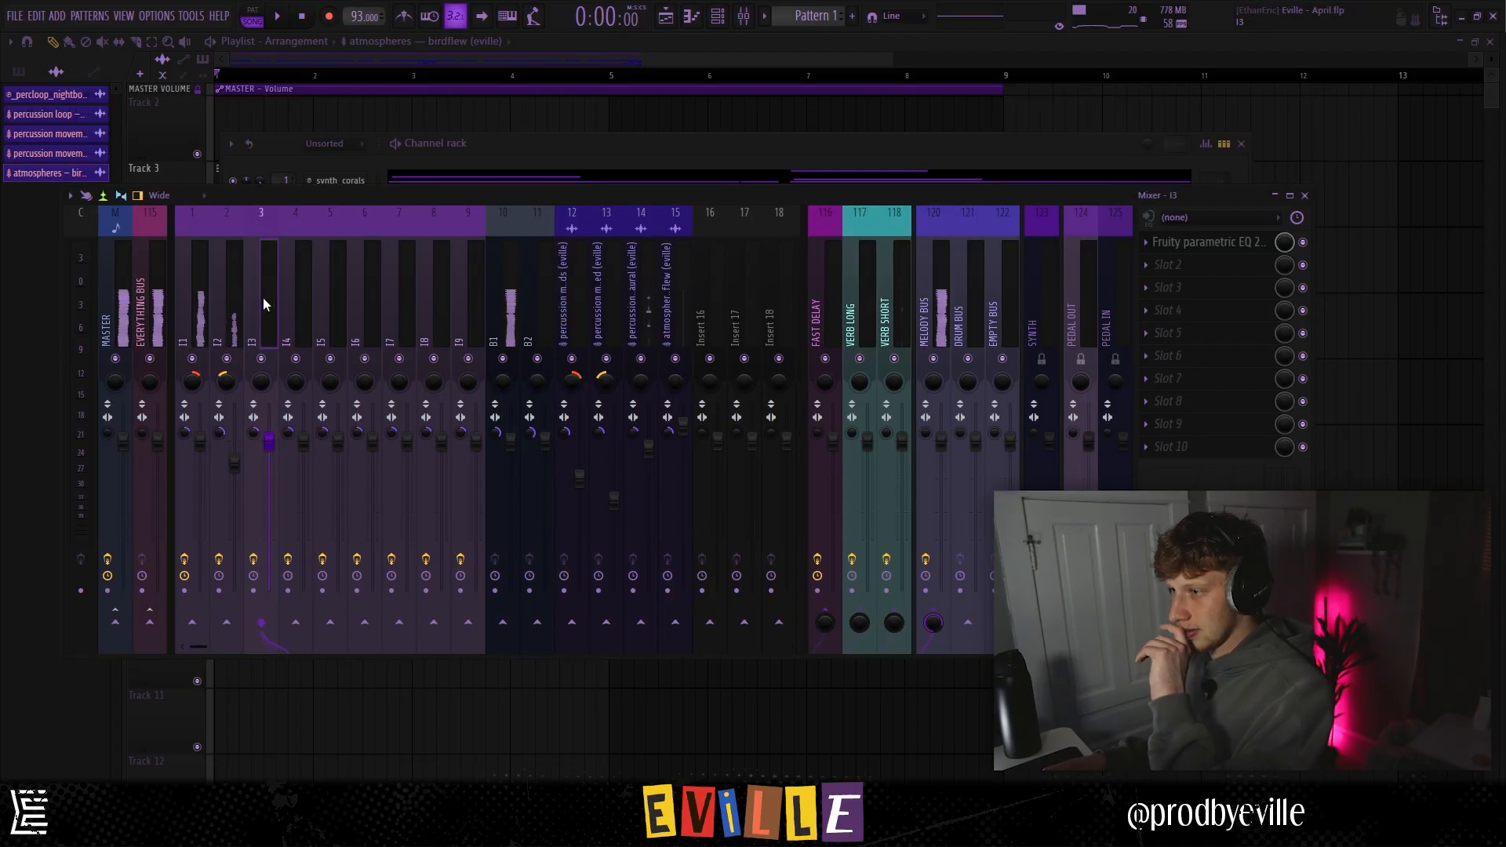
{"action": "left_click", "coordinate": [1215, 250]}
{"action": "left_click", "coordinate": [1193, 262]}
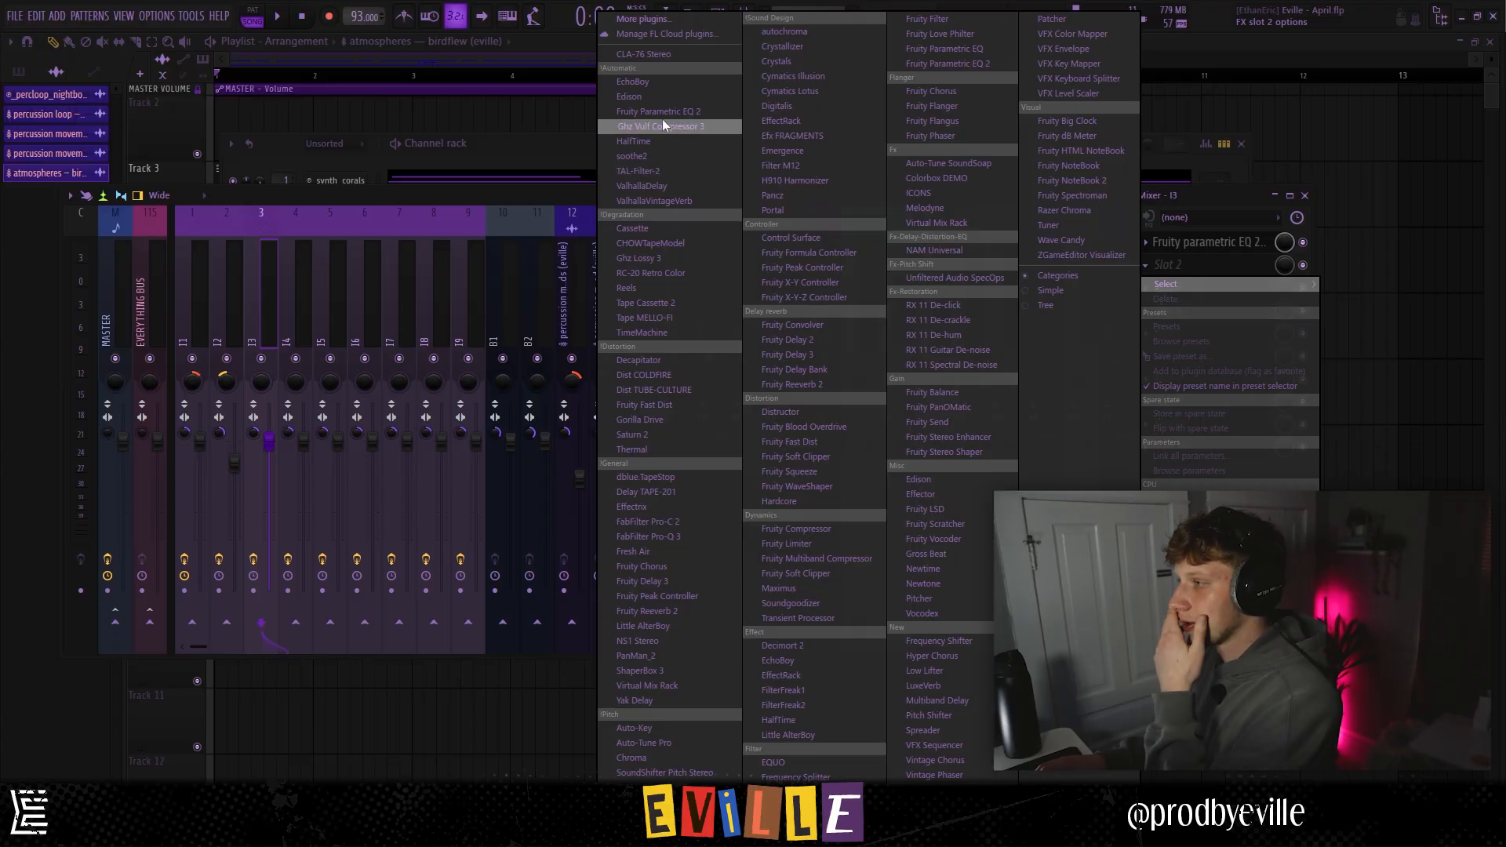
{"action": "left_click", "coordinate": [635, 82]}
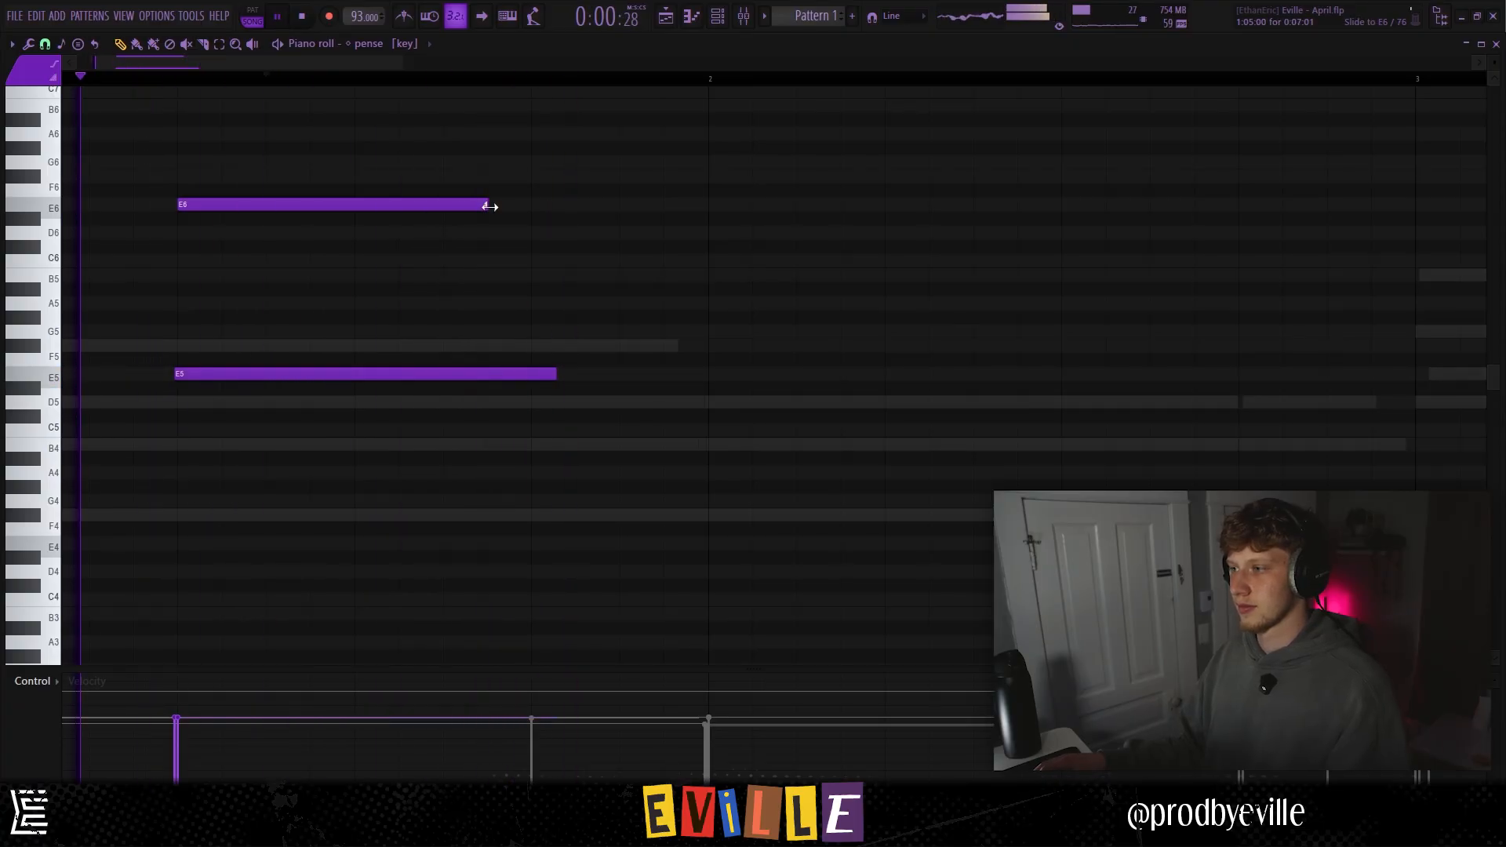
Shorten the E6 slide note above the pense E5 note to a very short length, checking it in playback
{"action": "left_click_drag", "start_coordinate": [491, 203], "coordinate": [245, 207]}
{"action": "key", "text": "space"}
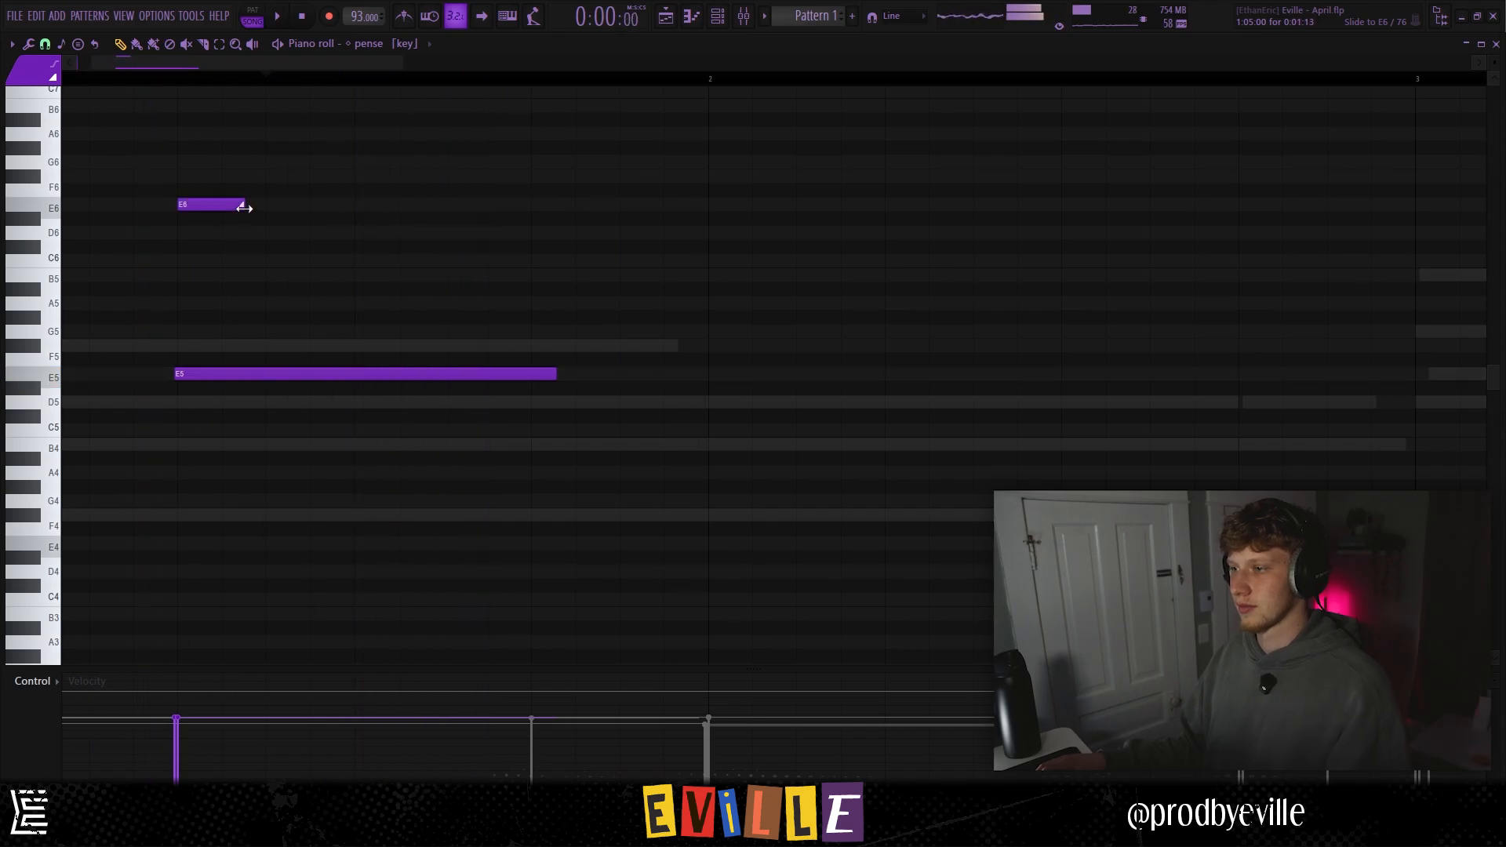
{"action": "key", "text": "space"}
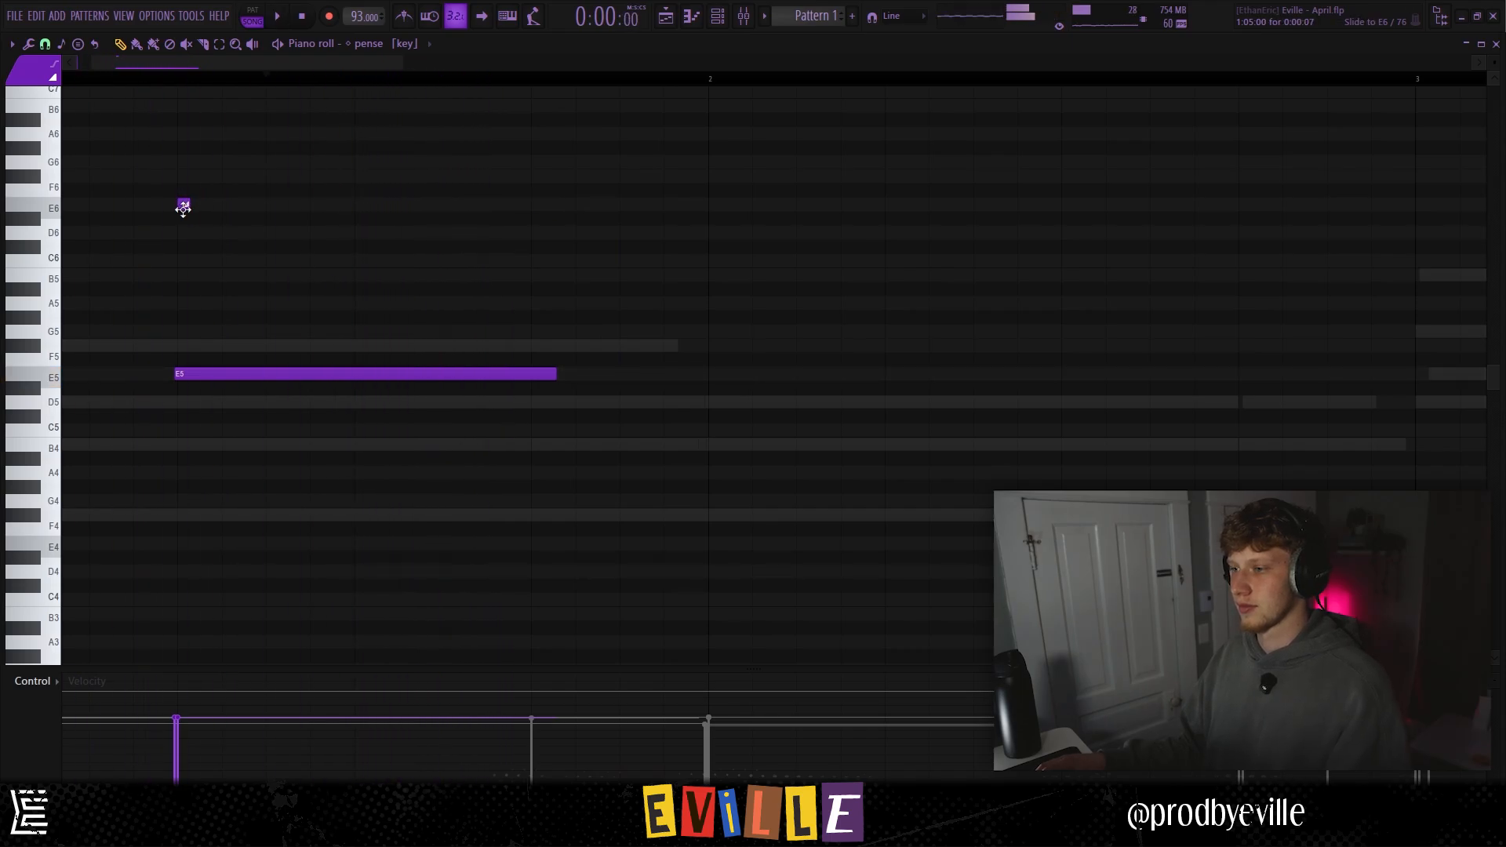
{"action": "scroll", "coordinate": [320, 296], "scroll_direction": "down", "scroll_amount": 4}
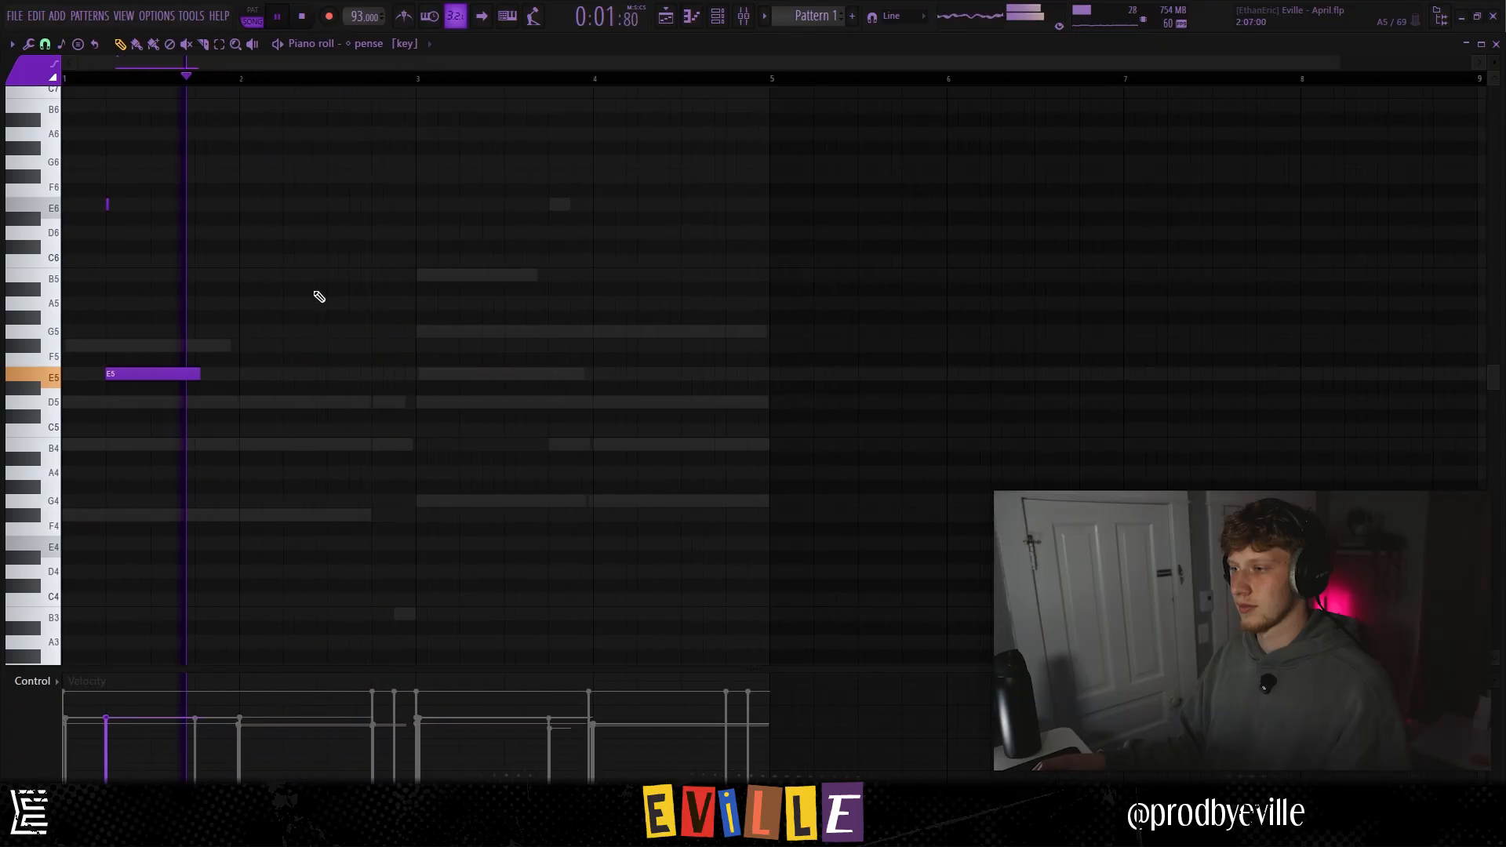
Duplicate the pense E5 note and its E6 slide into bar 3 and deselect the copies
{"action": "key", "text": "ctrl+a"}
{"action": "key", "text": "ctrl+b"}
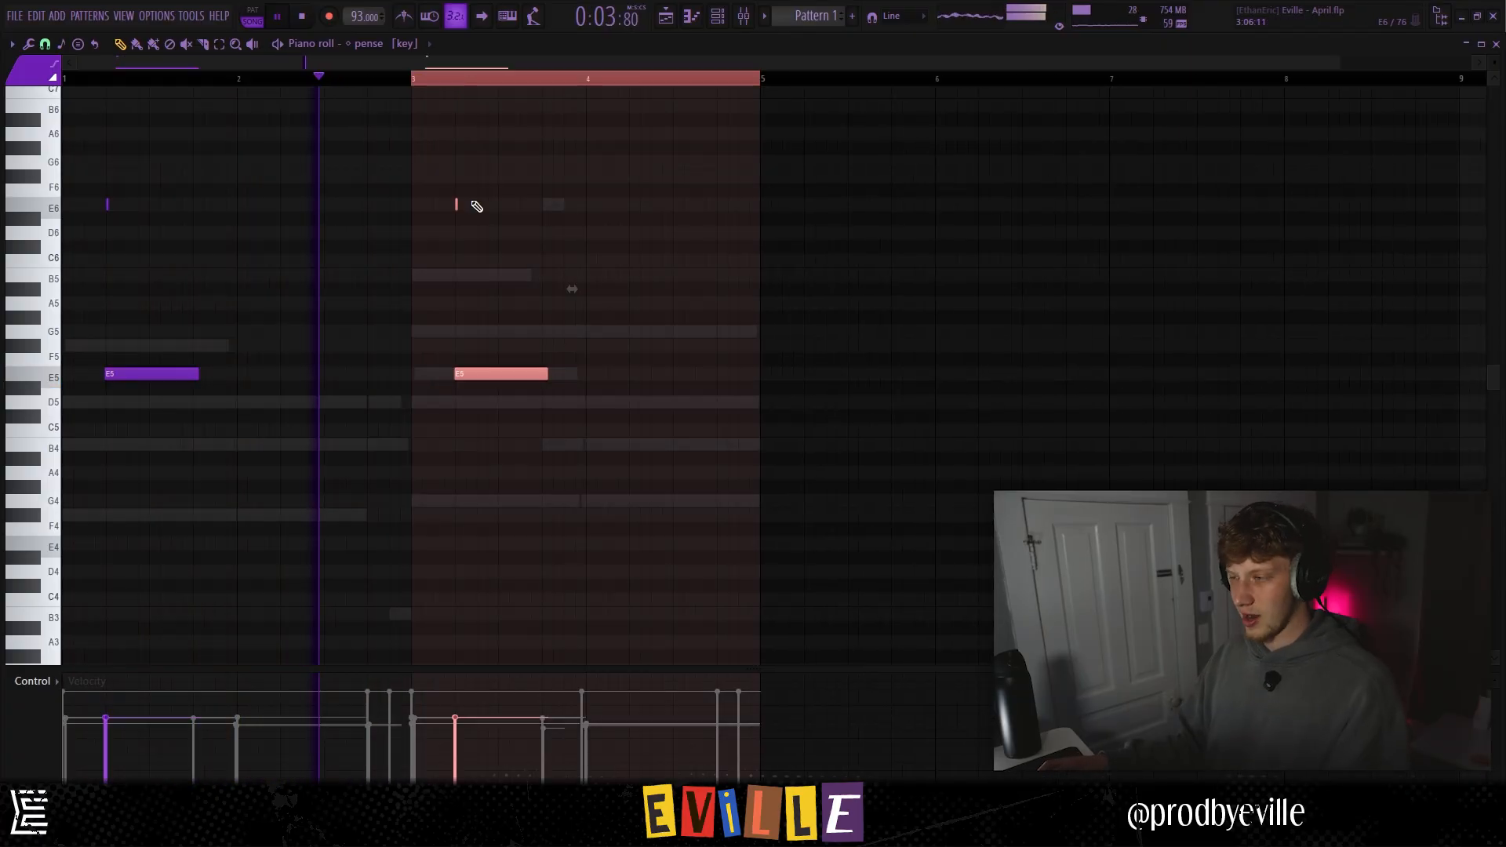
{"action": "key", "text": "ctrl+d"}
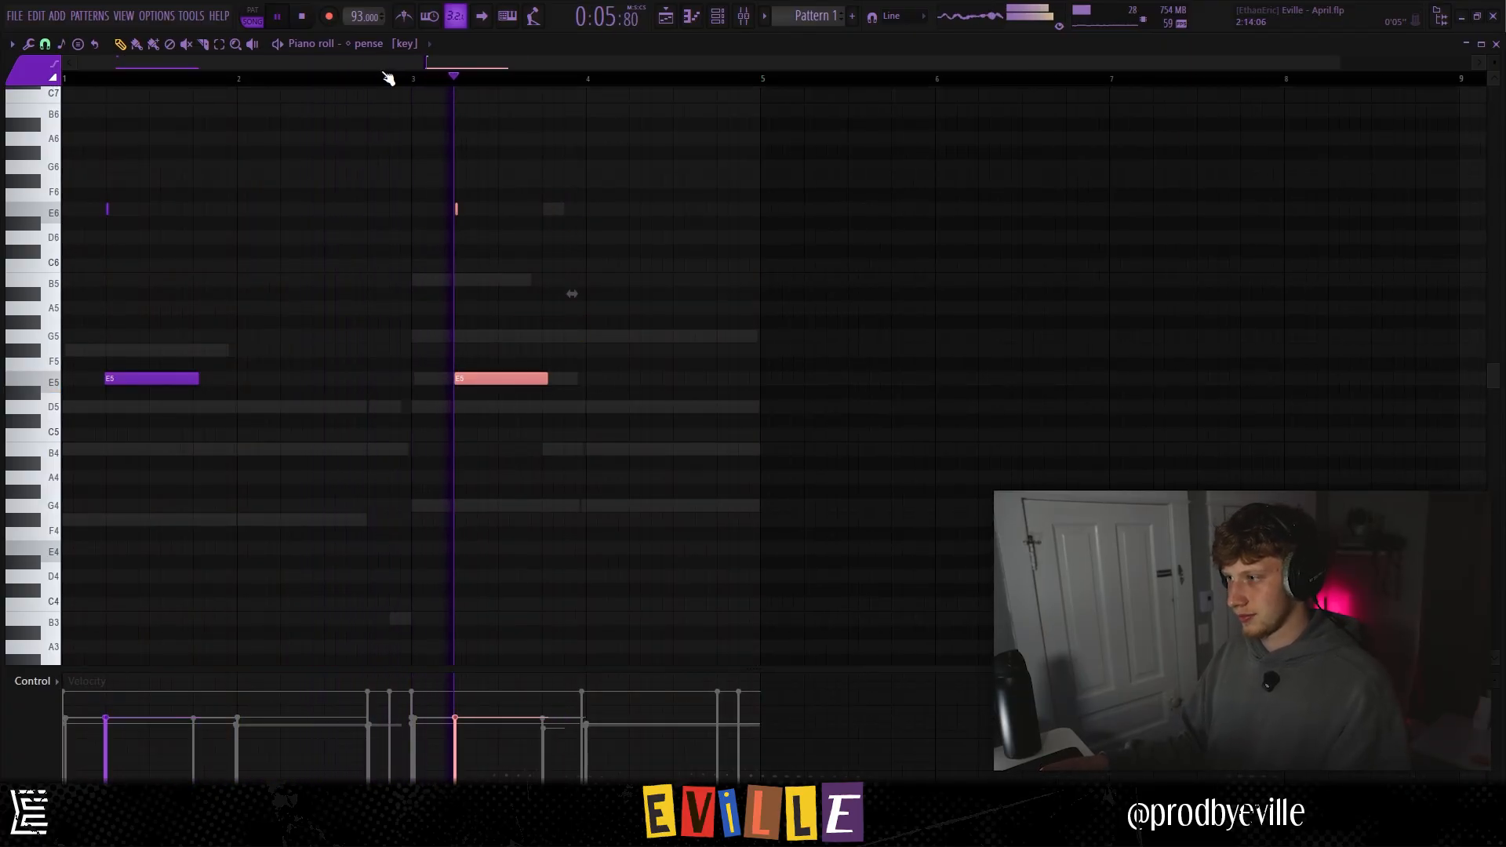
{"action": "left_click", "coordinate": [679, 203]}
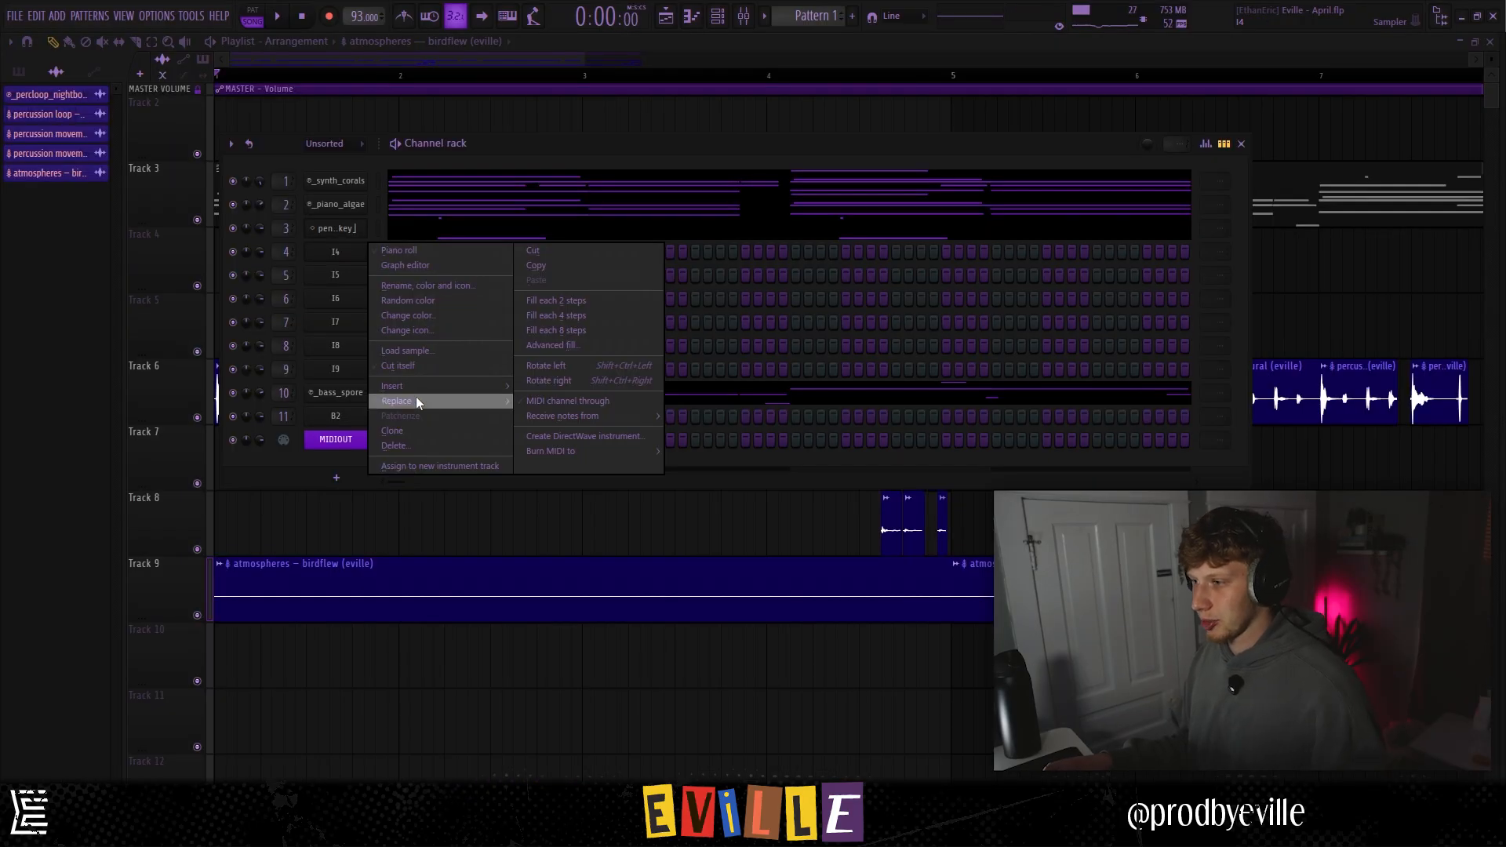
Replace the empty channel 4 with the LABS instrument
{"action": "mouse_move", "coordinate": [416, 401]}
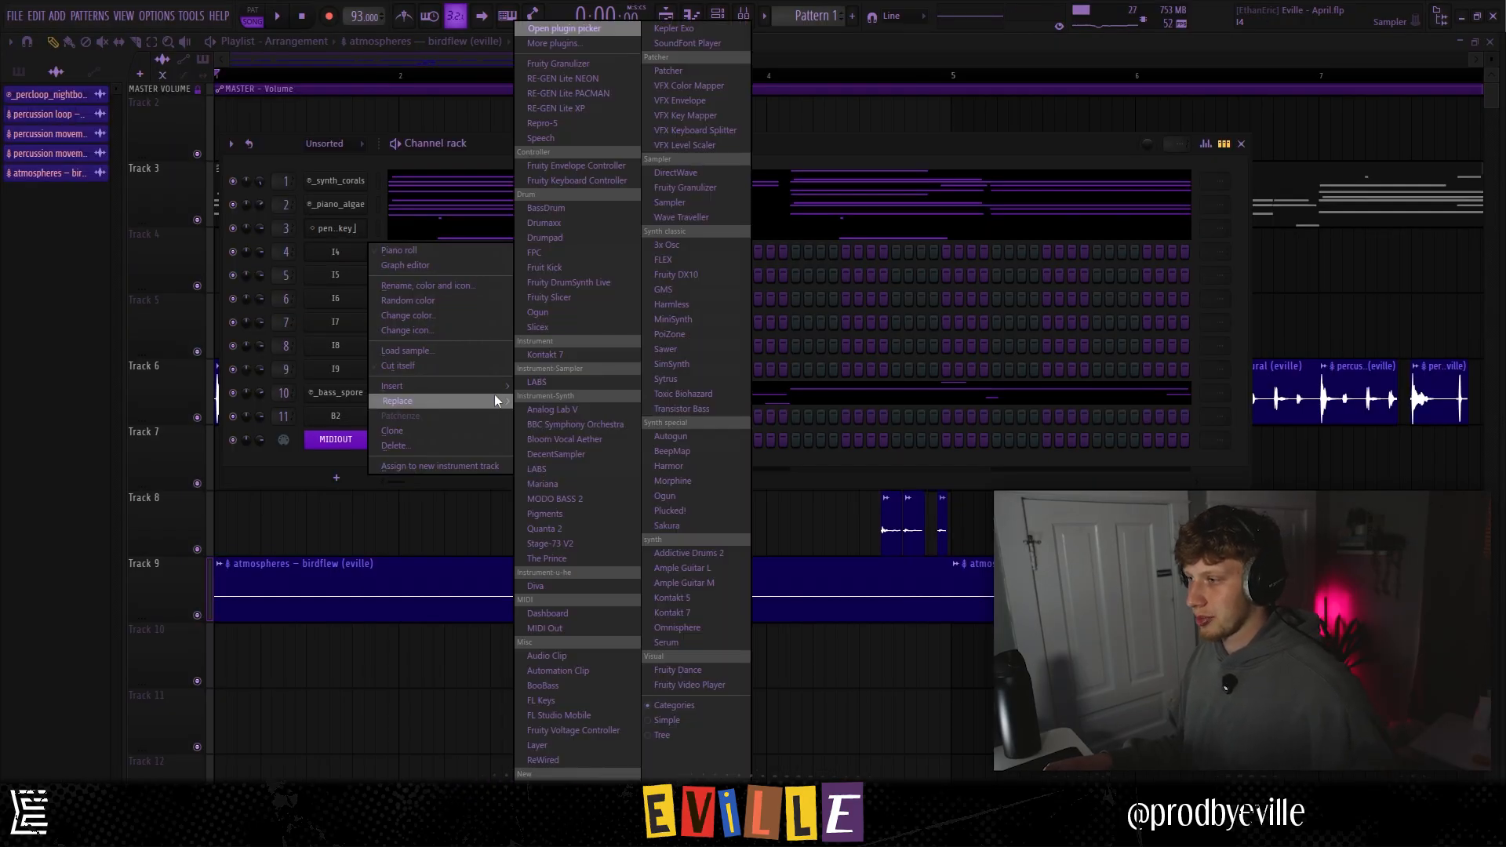
{"action": "left_click", "coordinate": [538, 382]}
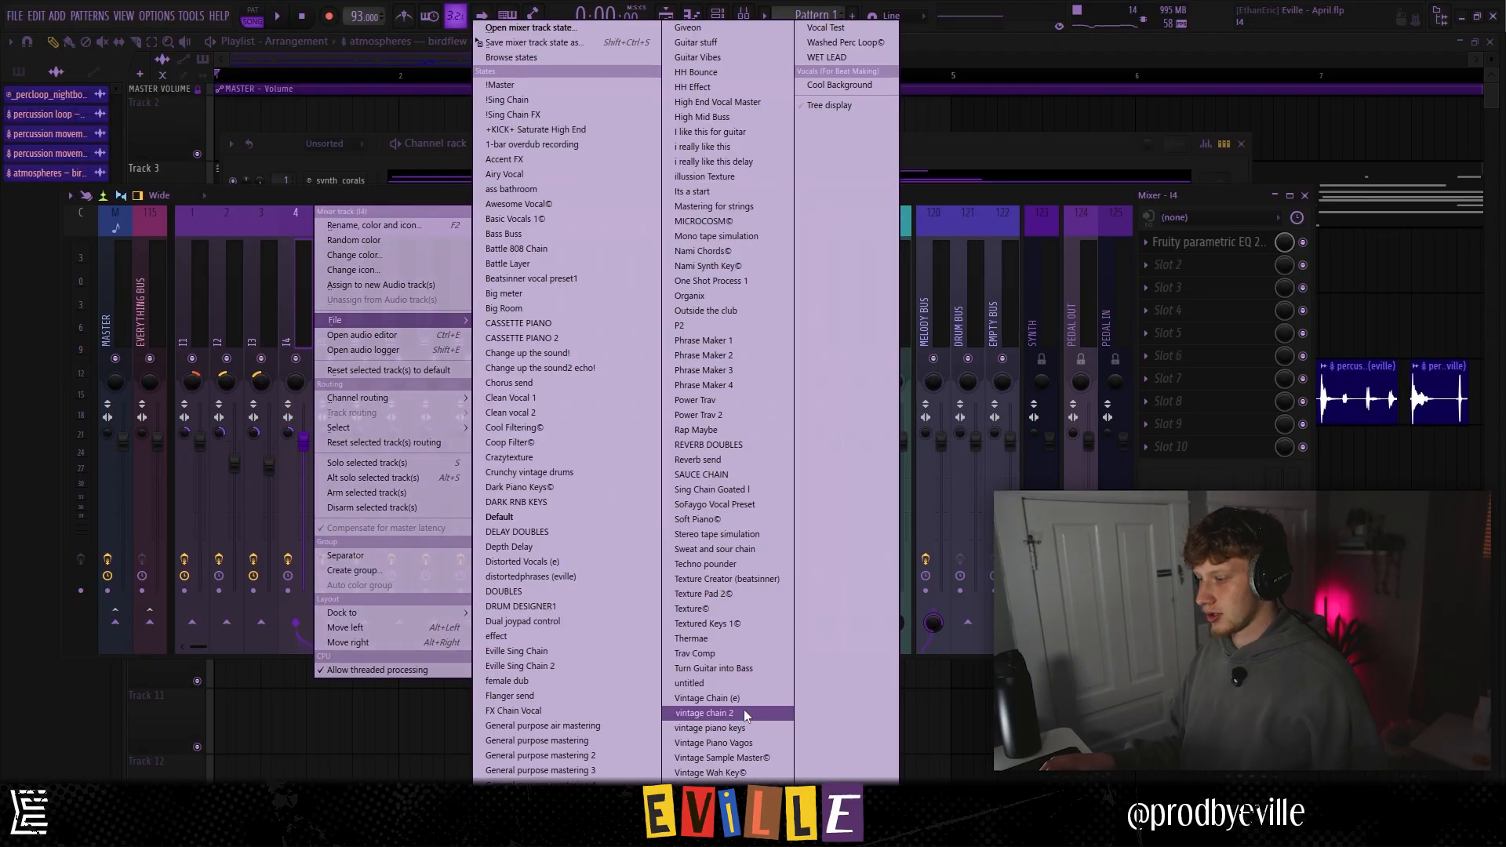
Load the vintage chain 2 state onto mixer track 4 and inspect its spring reverb, Virtual Mix Rack, EQ and compressor
{"action": "left_click", "coordinate": [744, 710]}
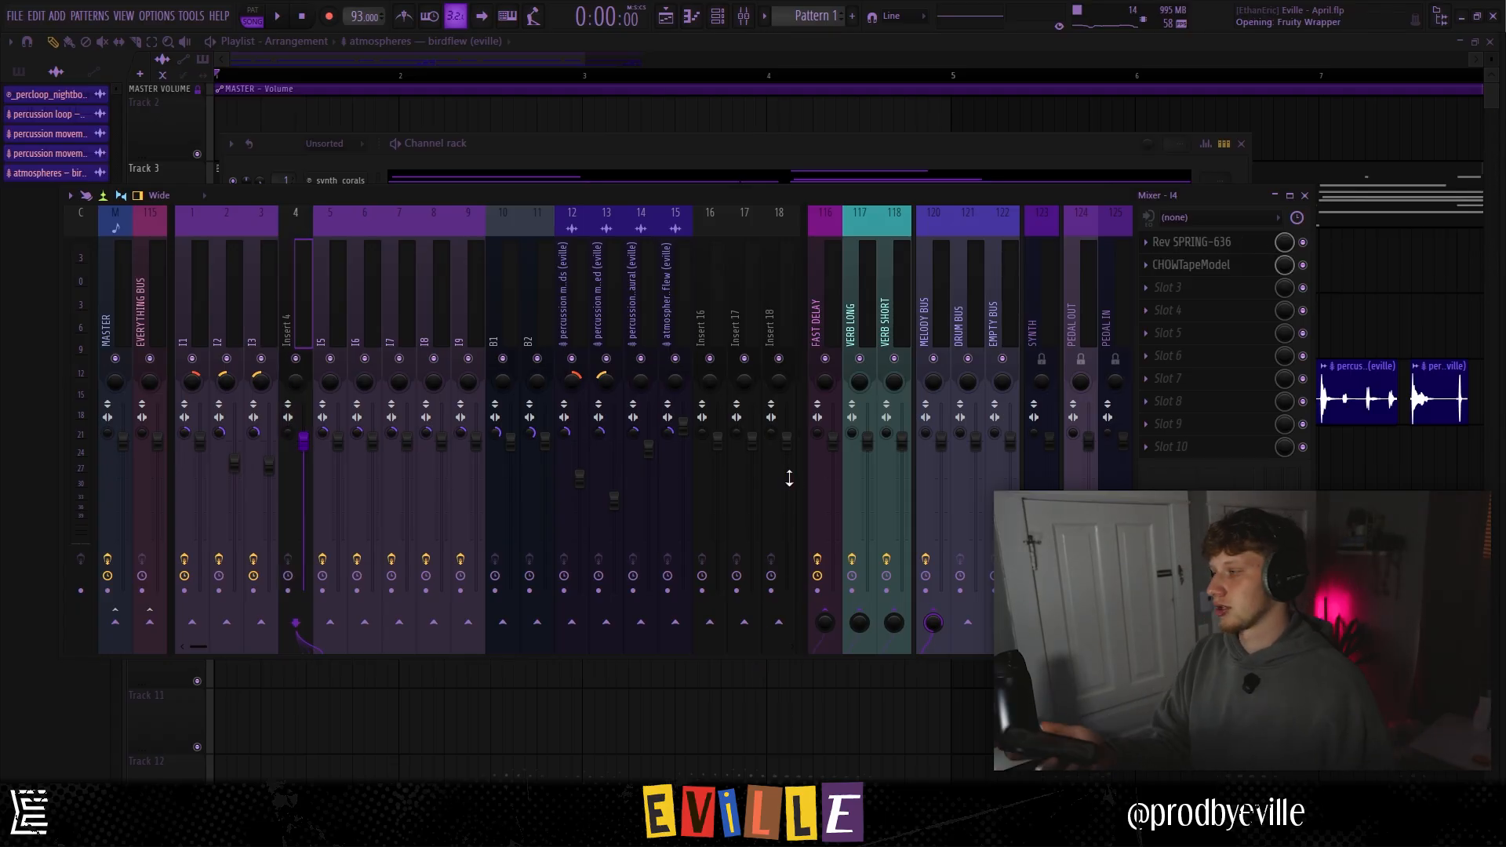
{"action": "left_click", "coordinate": [1196, 245]}
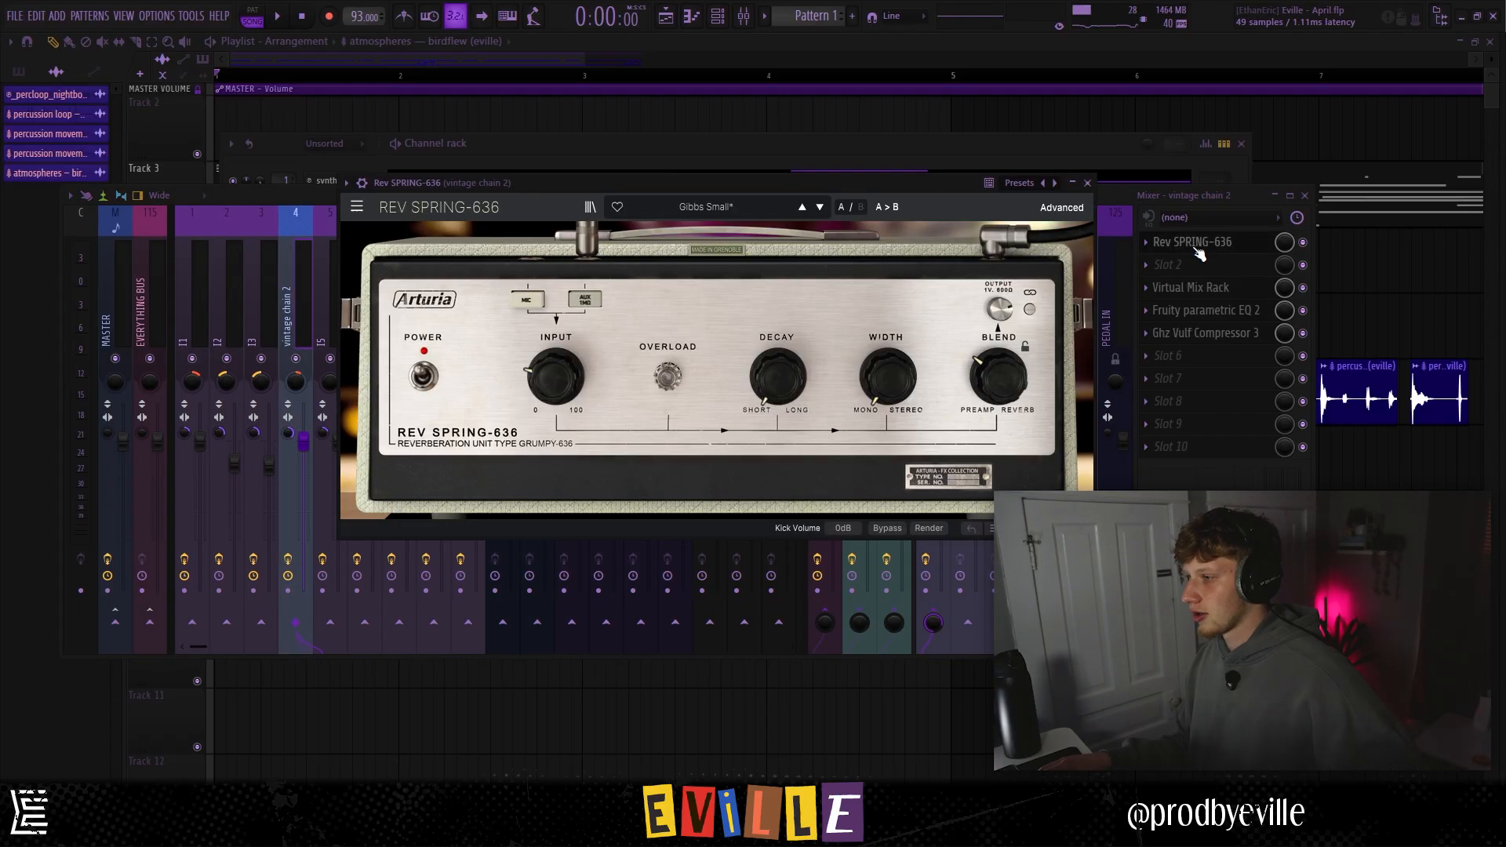
{"action": "left_click", "coordinate": [1158, 244]}
{"action": "left_click", "coordinate": [1190, 289]}
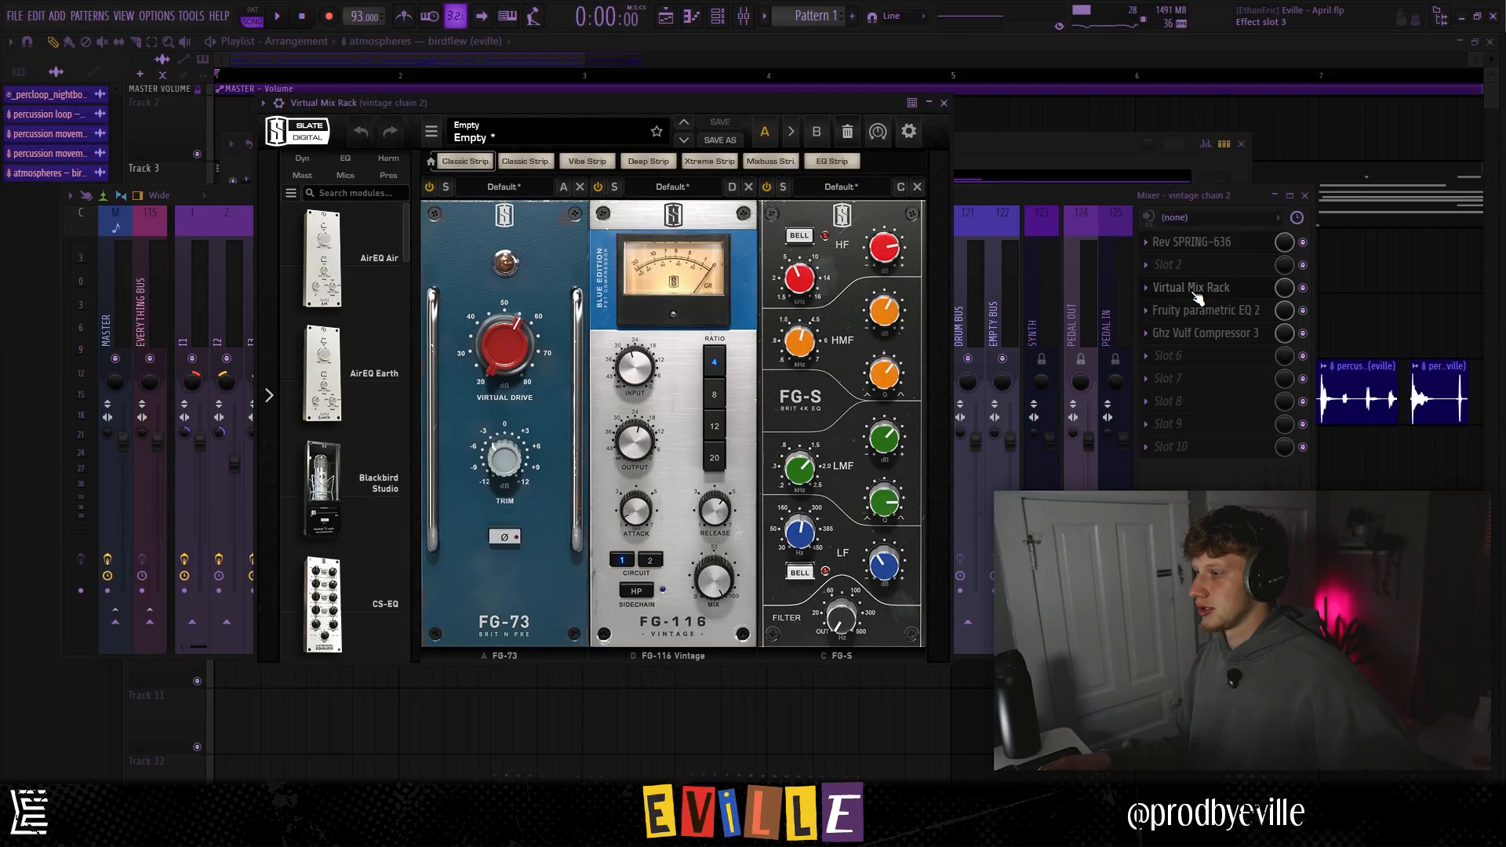
{"action": "left_click_drag", "start_coordinate": [610, 108], "coordinate": [605, 92]}
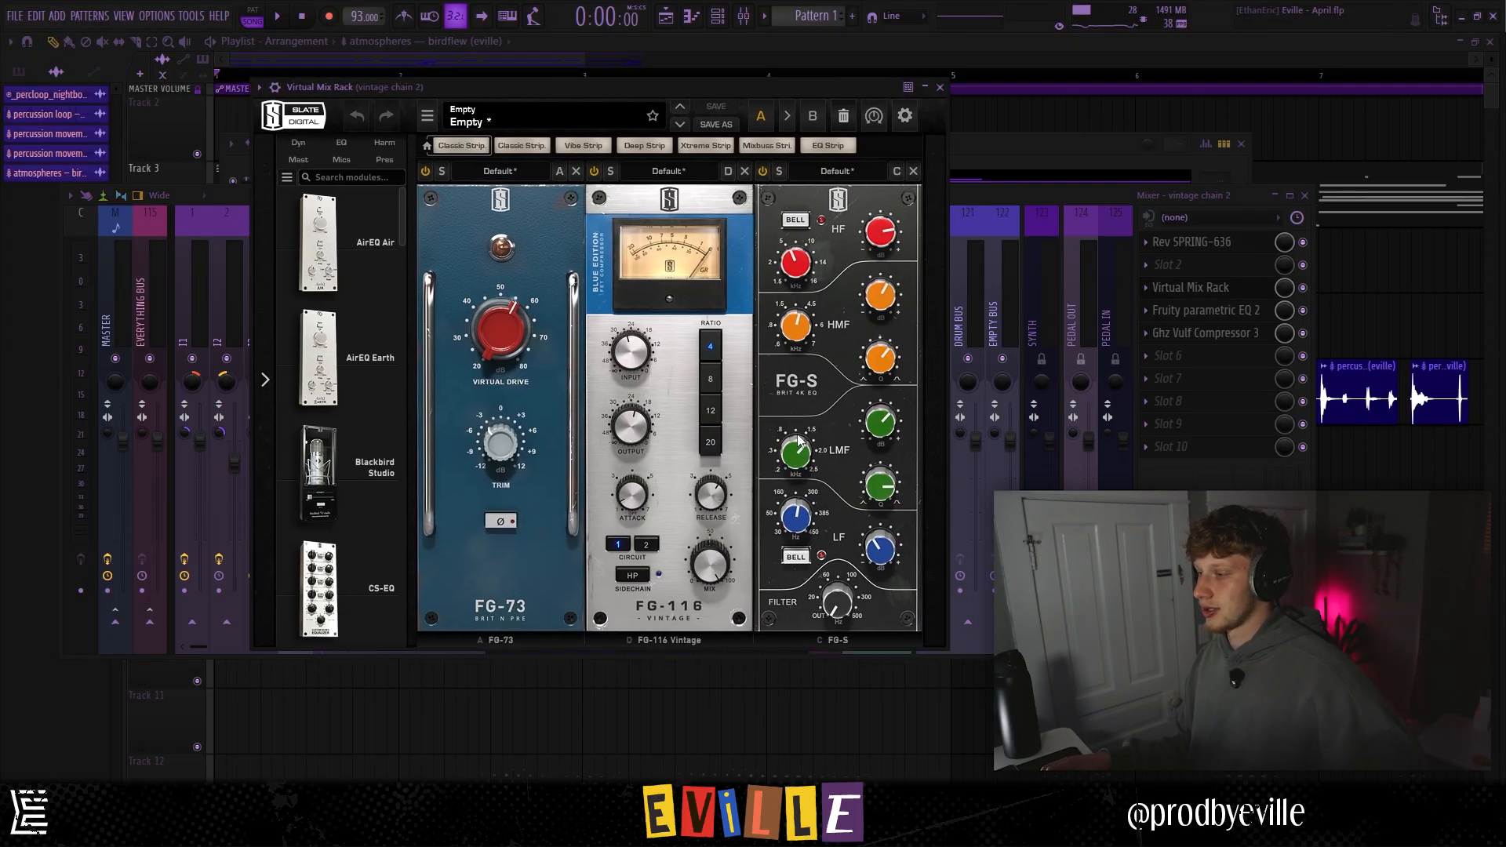
{"action": "left_click", "coordinate": [1217, 311]}
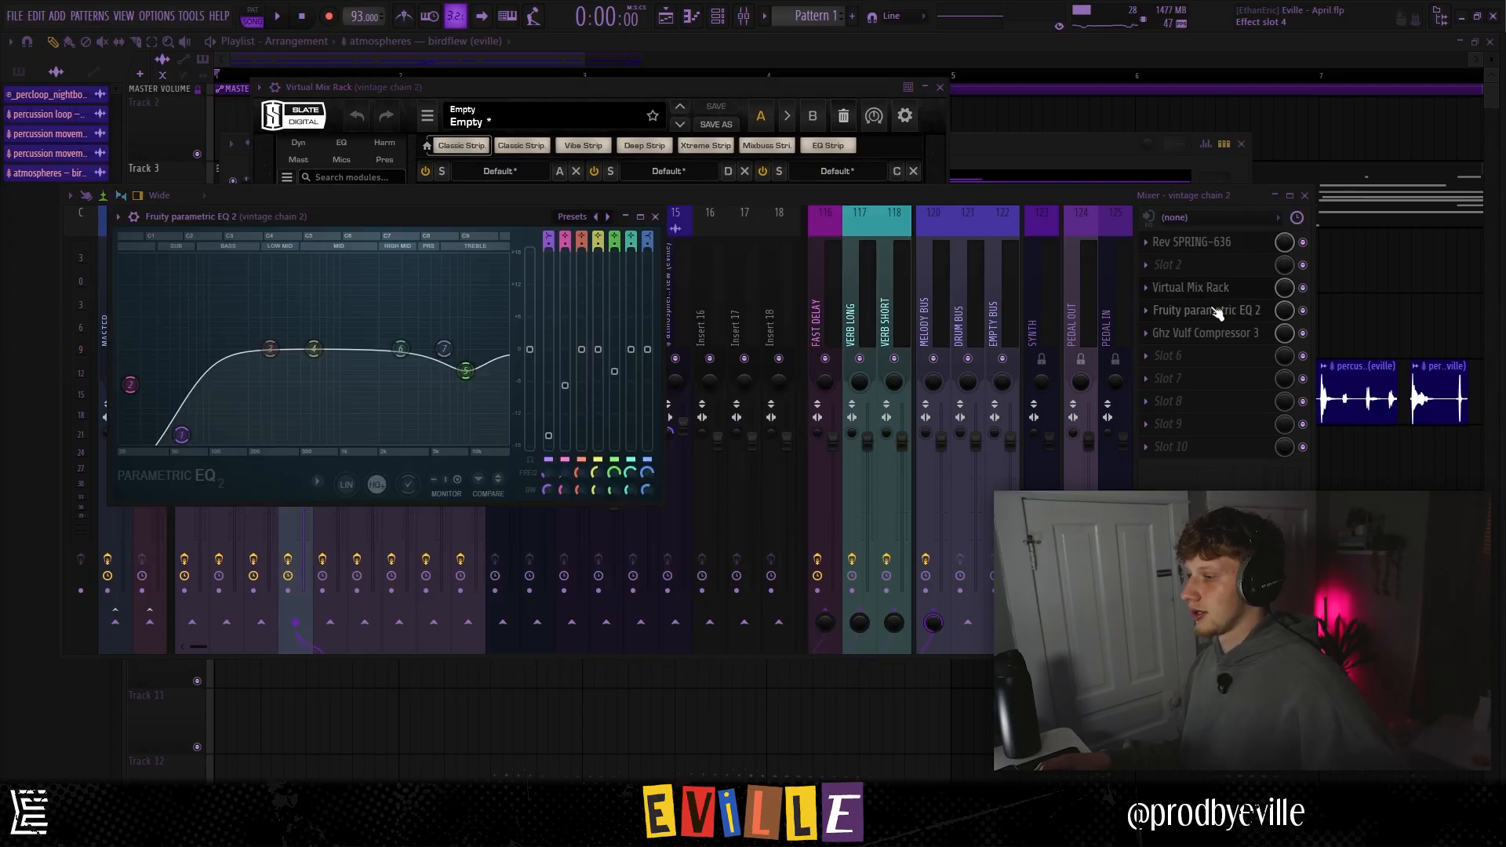
{"action": "left_click", "coordinate": [1217, 311]}
{"action": "left_click", "coordinate": [1215, 336]}
{"action": "left_click", "coordinate": [1216, 341]}
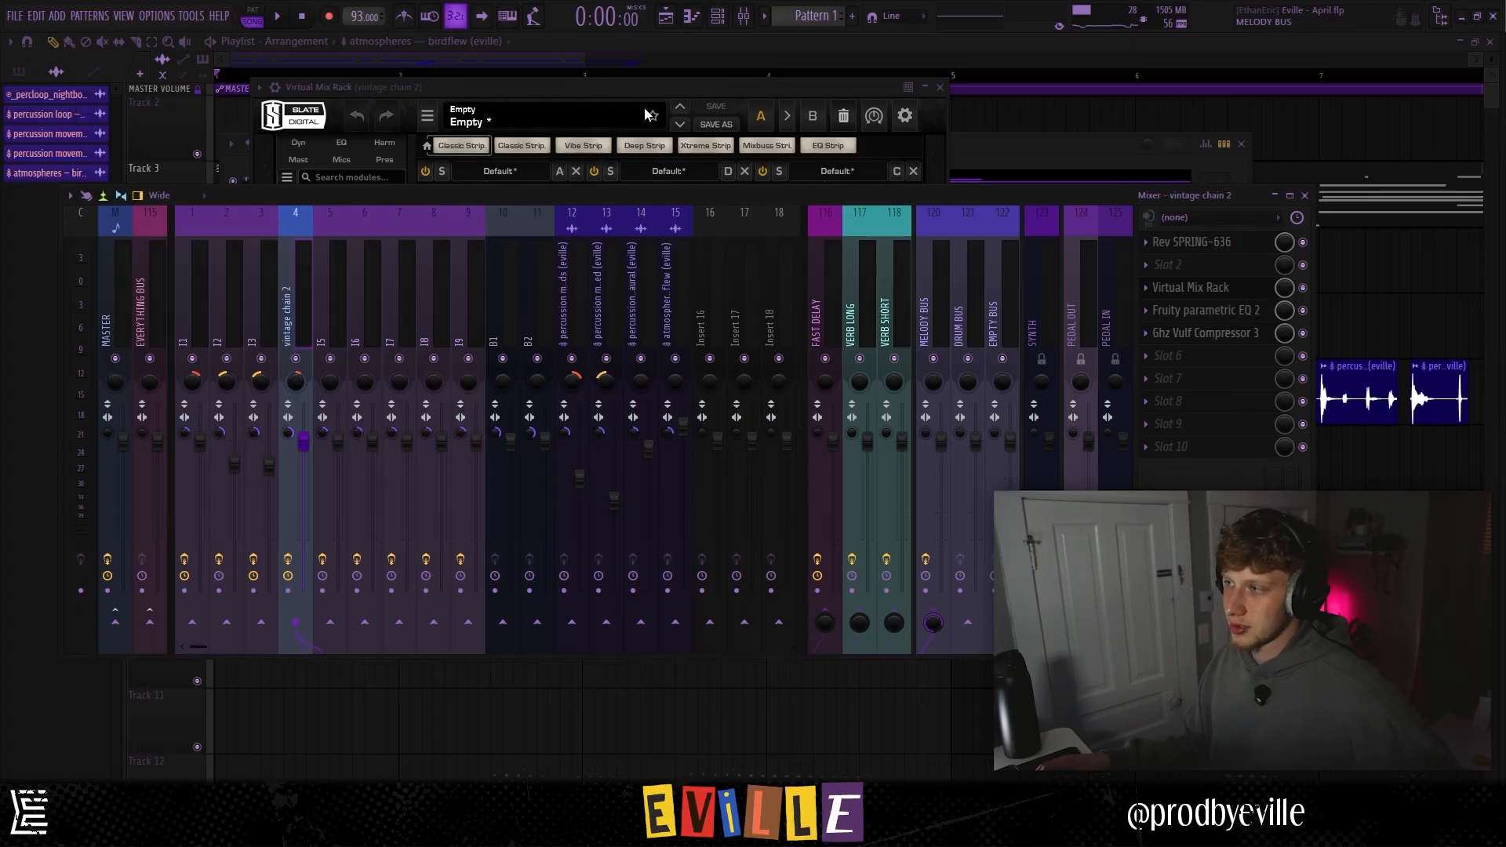
Play back the pattern and delete the F#5 note from the LABS chord in bar 1
{"action": "key", "text": "space"}
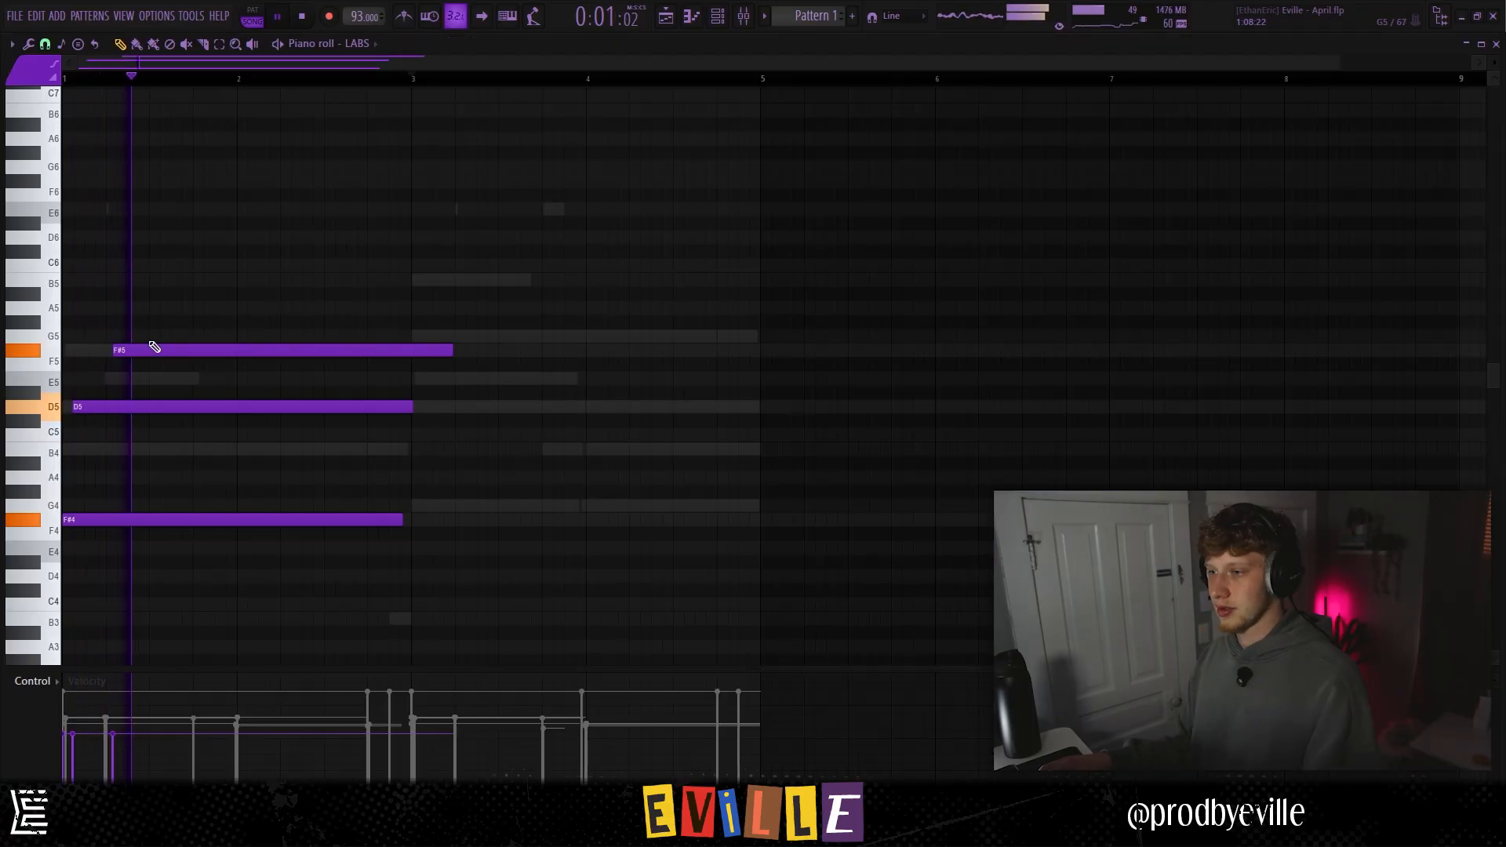
{"action": "key", "text": "space"}
{"action": "key", "text": "space"}
{"action": "key", "text": "space"}
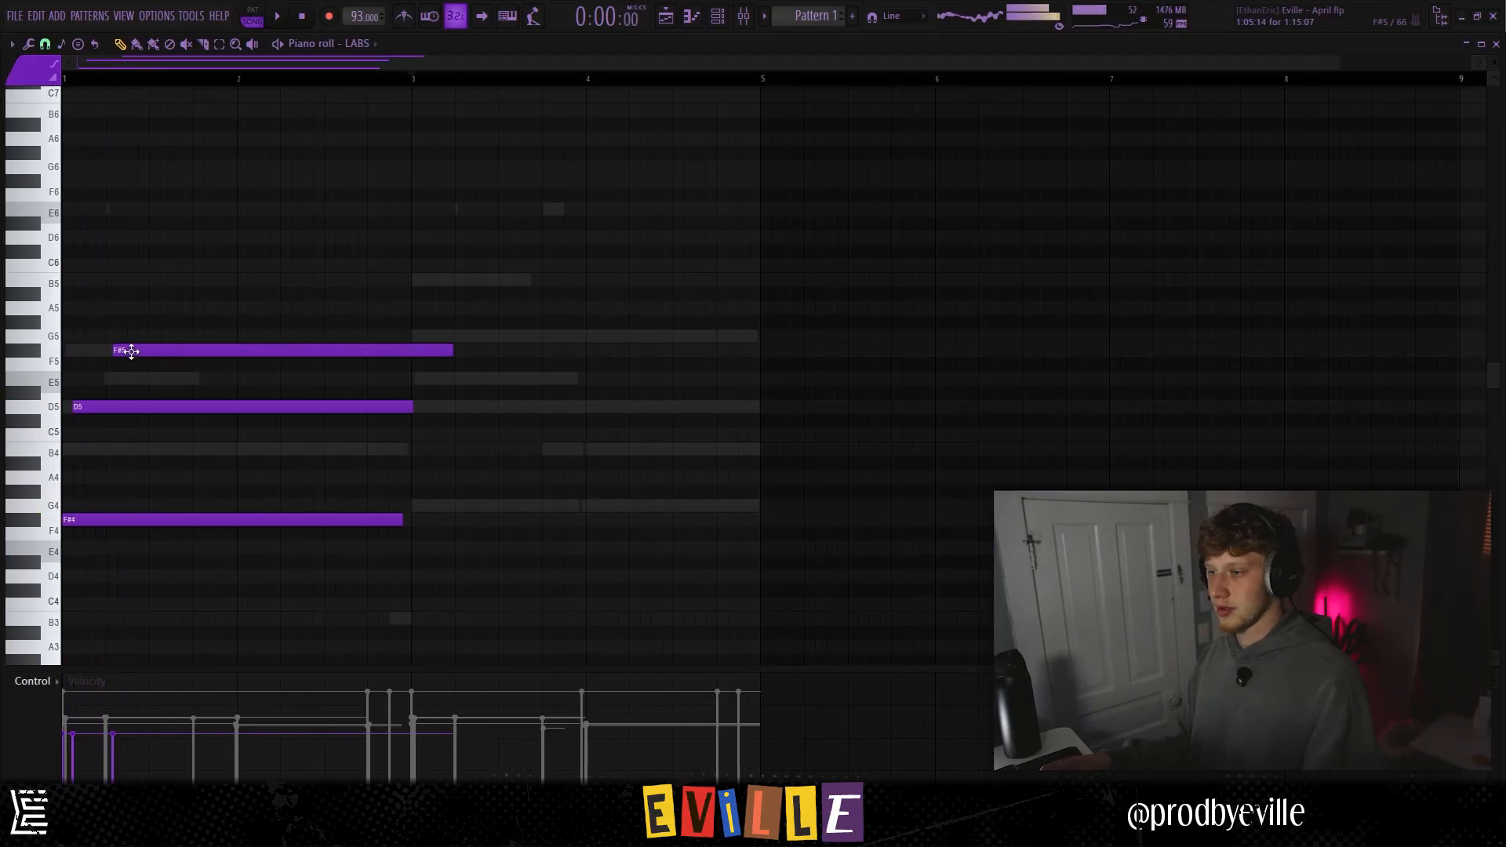
{"action": "right_click", "coordinate": [128, 350]}
{"action": "key", "text": "space"}
{"action": "scroll", "coordinate": [96, 383], "scroll_direction": "up", "scroll_amount": 3}
{"action": "key", "text": "space"}
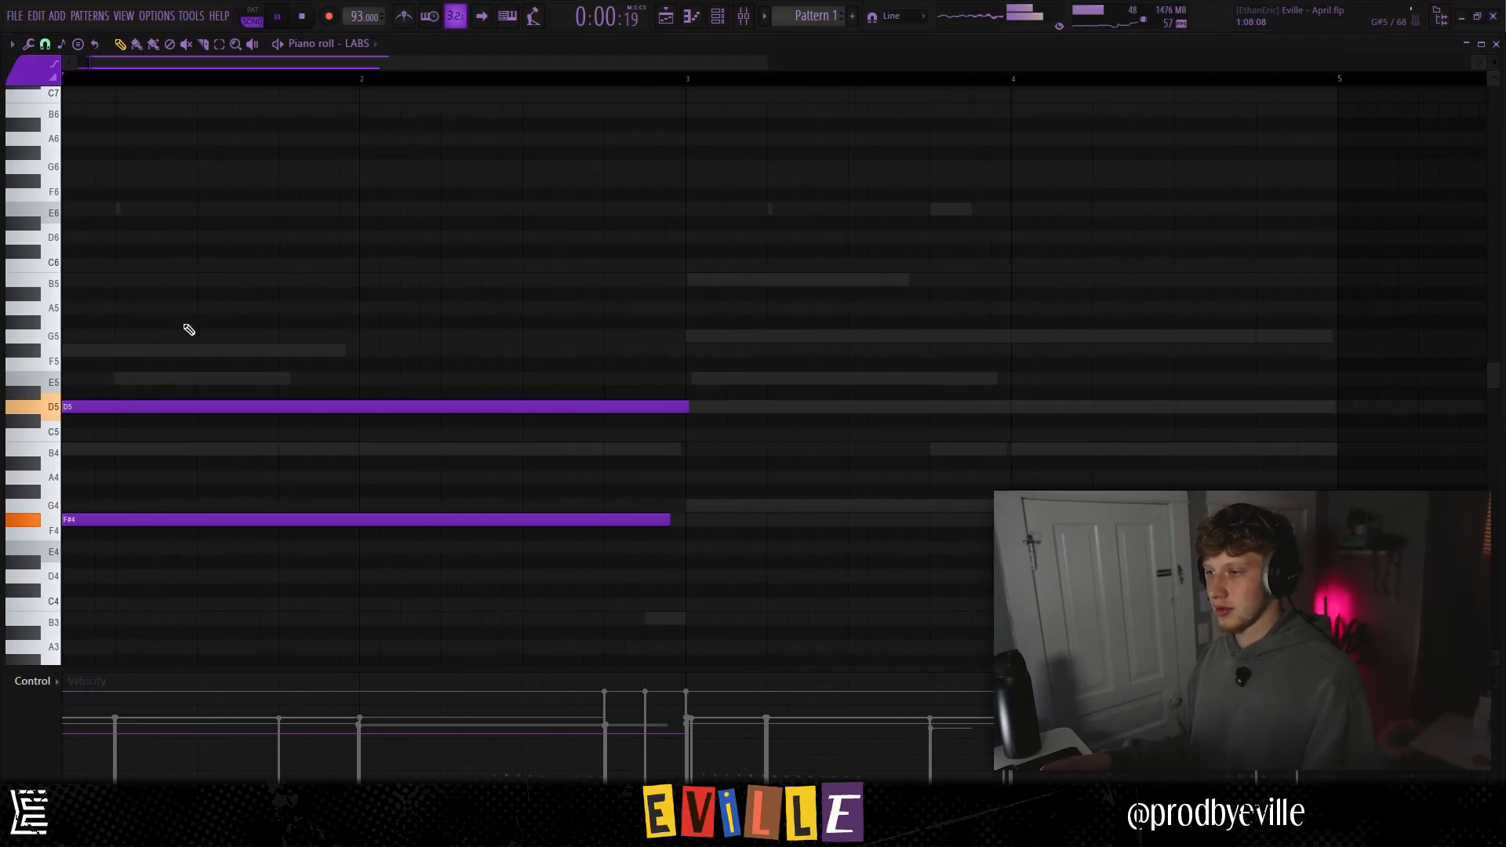
Add a new LABS note slightly later in bar 1, lower it to F#5 and check it in playback
{"action": "left_click", "coordinate": [162, 265]}
{"action": "key", "text": "space"}
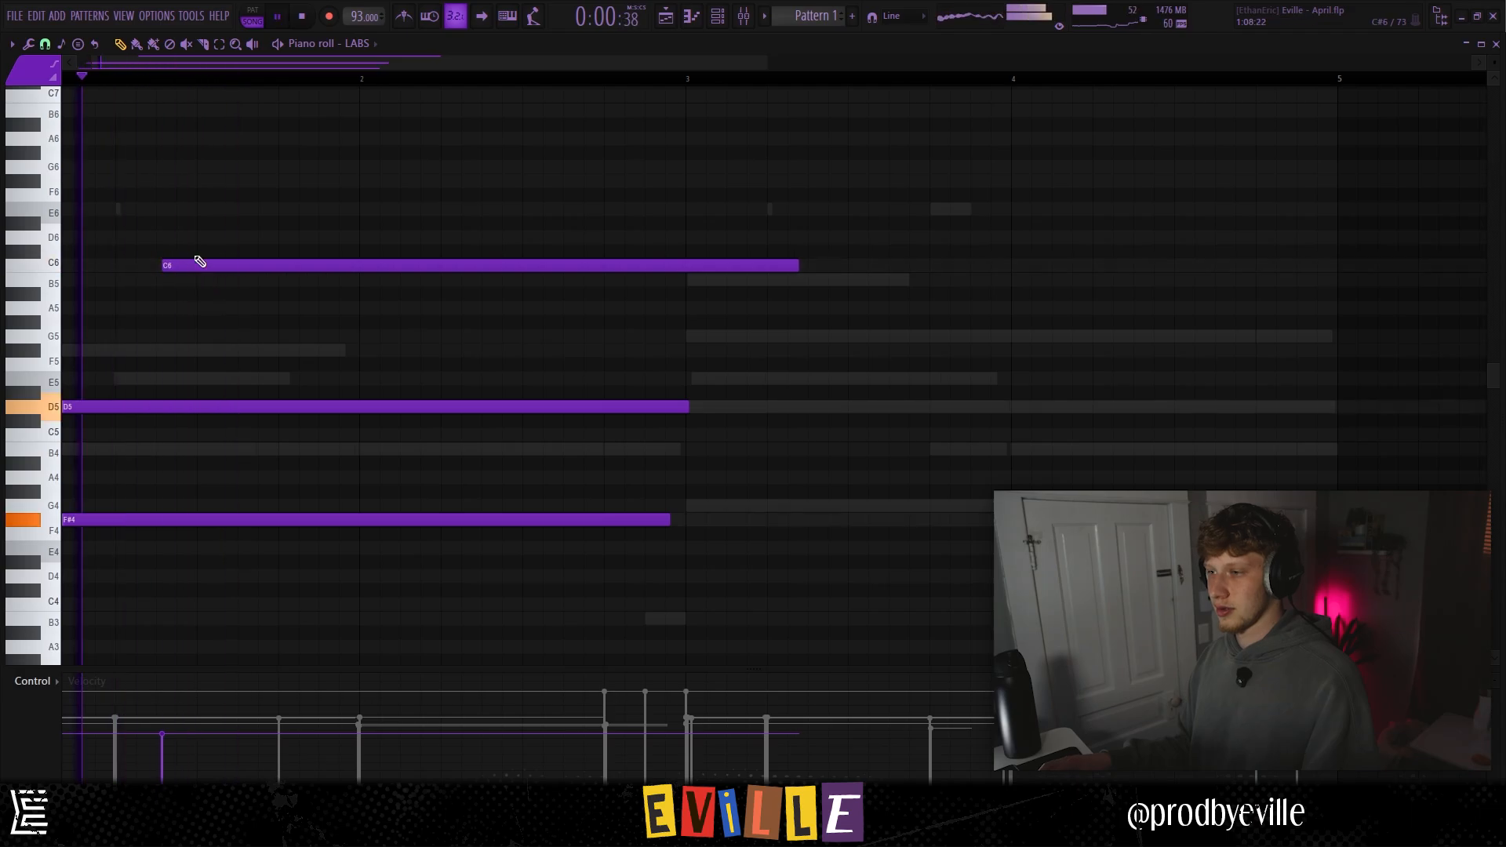
{"action": "left_click_drag", "start_coordinate": [200, 261], "coordinate": [198, 357]}
{"action": "key", "text": "space"}
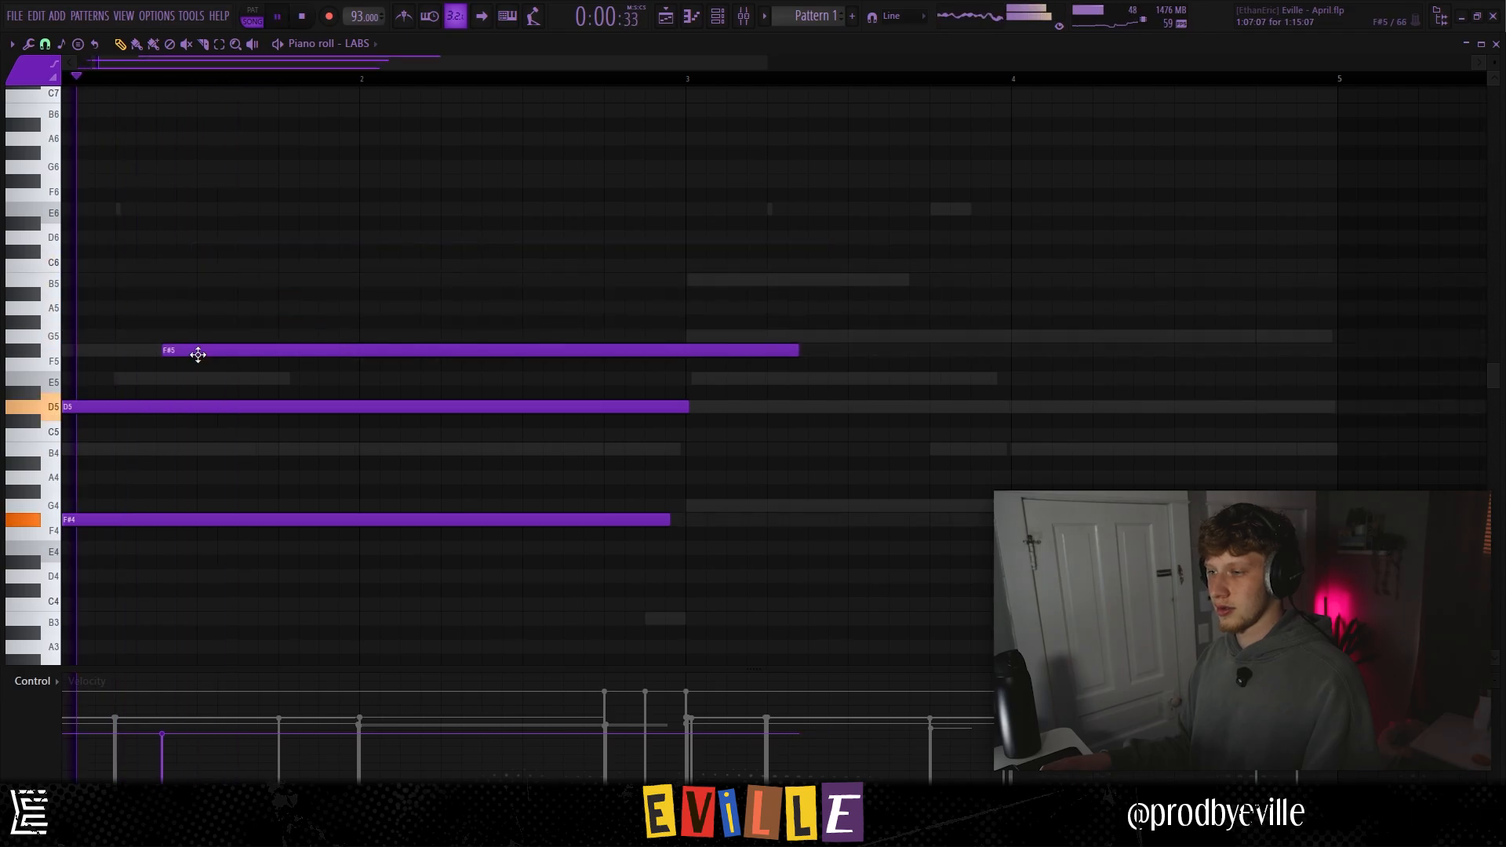
{"action": "key", "text": "space"}
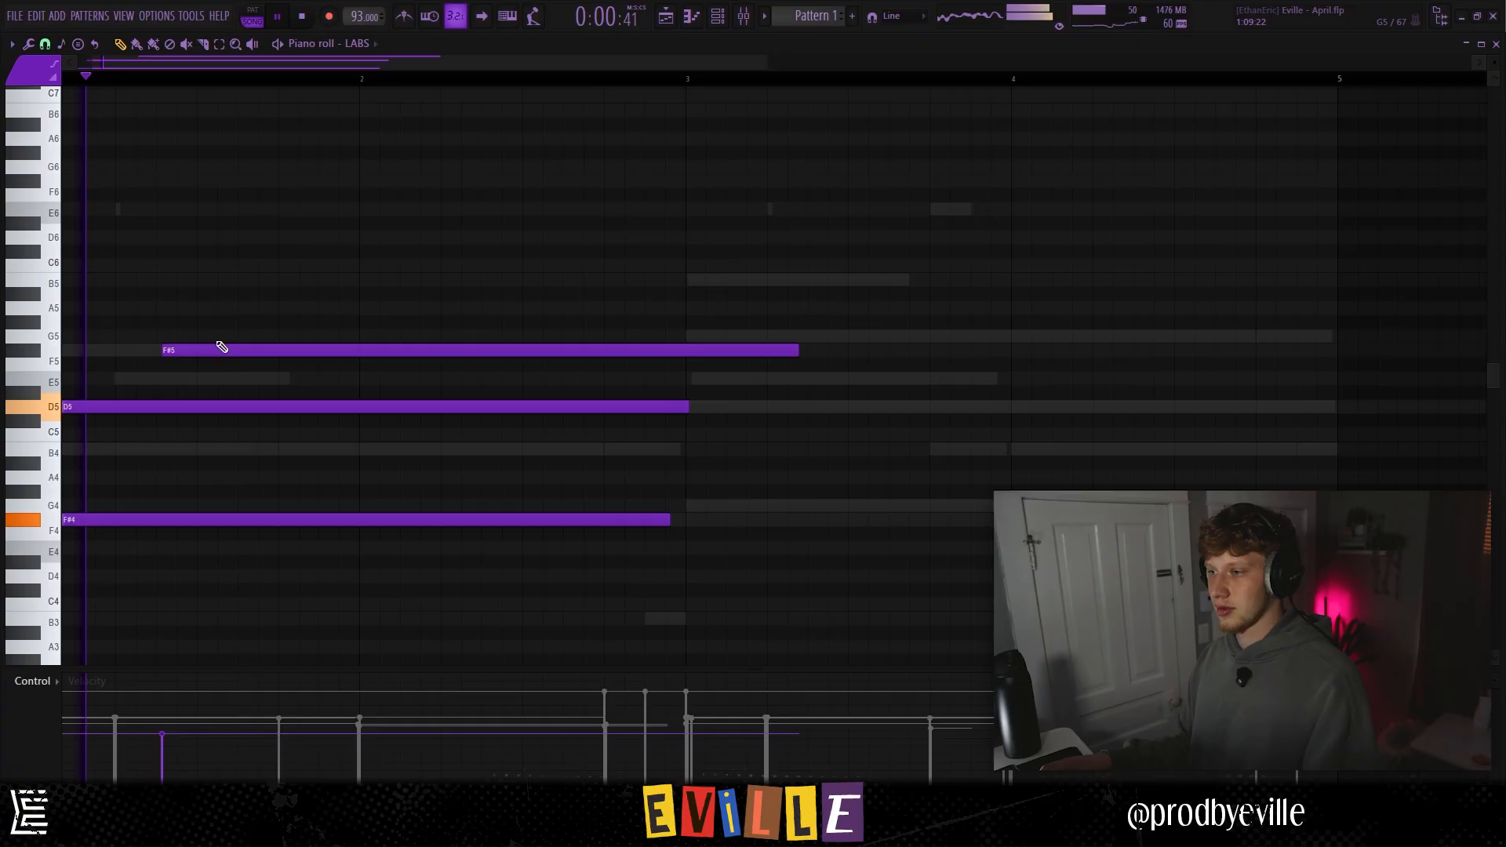
Try an A5 note starting just after the LABS F#5 note, and remove it
{"action": "left_click", "coordinate": [199, 306]}
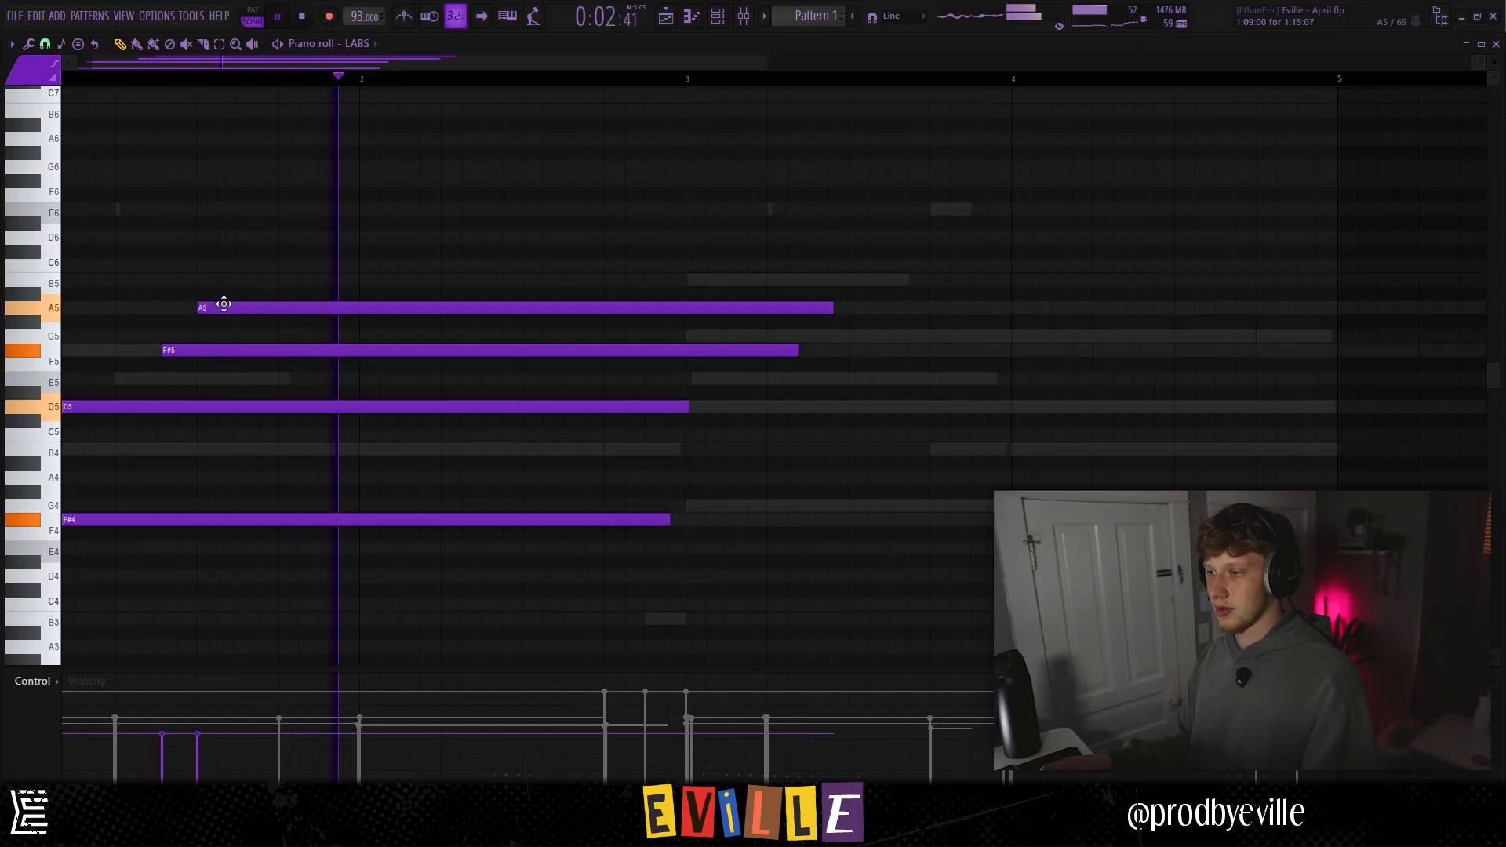
{"action": "right_click", "coordinate": [223, 305]}
{"action": "key", "text": "space"}
{"action": "key", "text": "space"}
{"action": "scroll", "coordinate": [191, 352], "scroll_direction": "down", "scroll_amount": 3}
{"action": "scroll", "coordinate": [128, 440], "scroll_direction": "up", "scroll_amount": 3}
{"action": "key", "text": "space"}
Add a LABS B5 note after F#5, ending at bar 2, and an E6 note starting at bar 2
{"action": "left_click", "coordinate": [205, 446]}
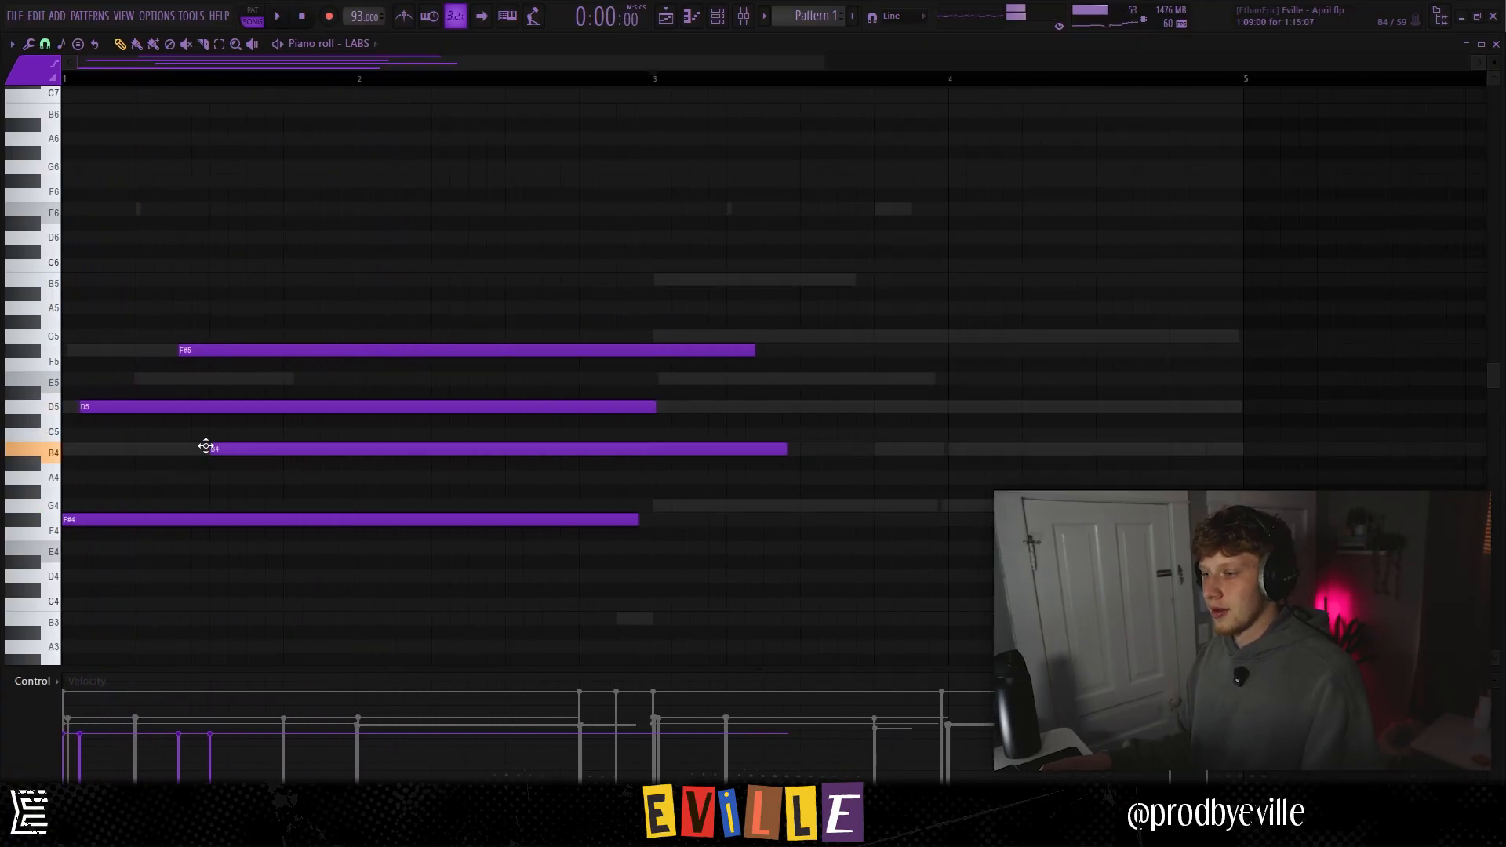
{"action": "left_click_drag", "start_coordinate": [232, 448], "coordinate": [232, 279]}
{"action": "key", "text": "space"}
{"action": "left_click", "coordinate": [250, 251]}
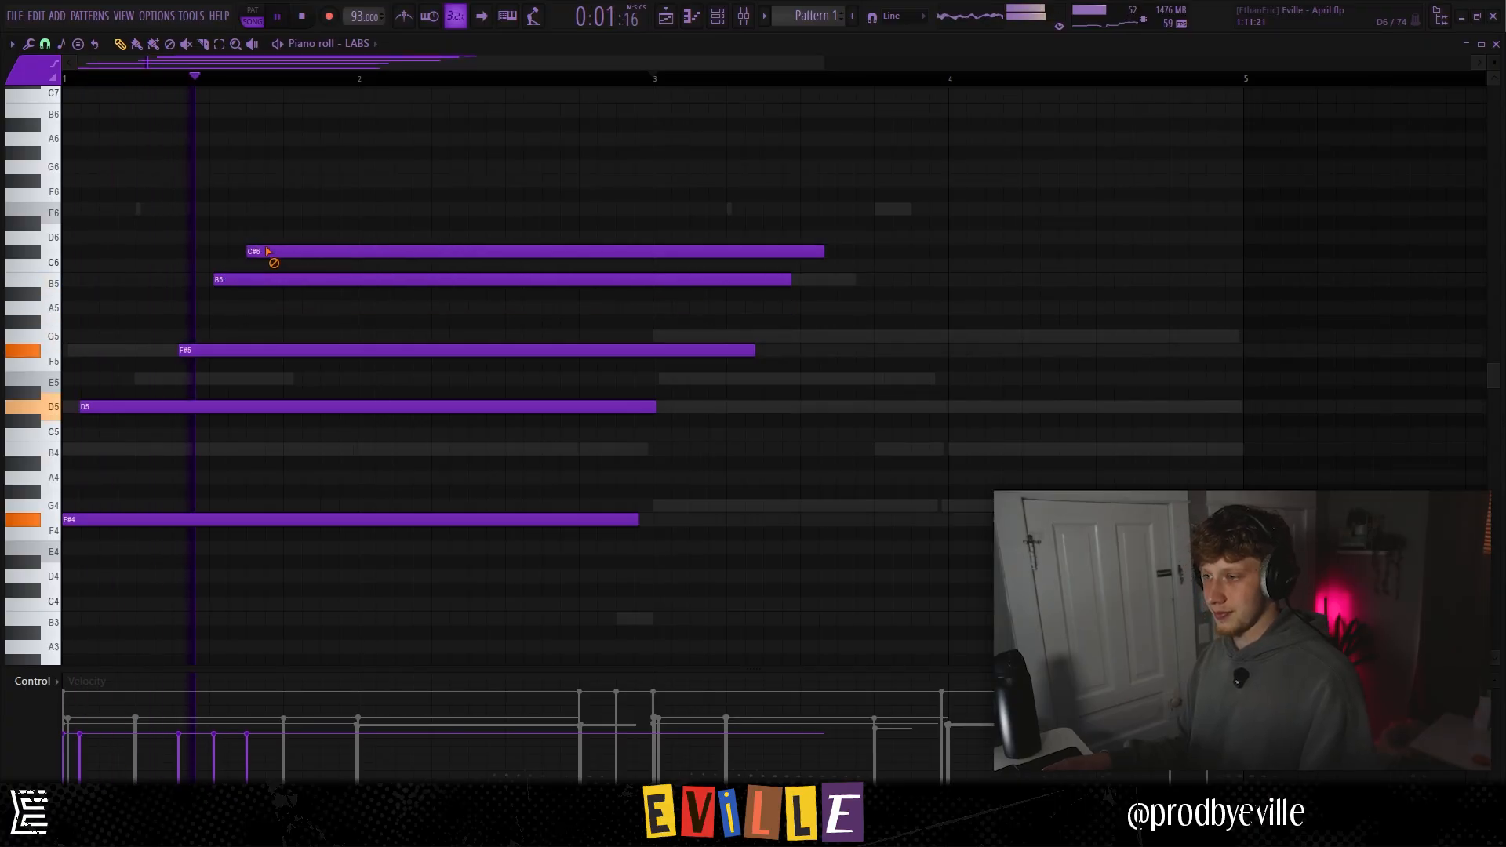
{"action": "right_click", "coordinate": [271, 255]}
{"action": "left_click", "coordinate": [377, 279]}
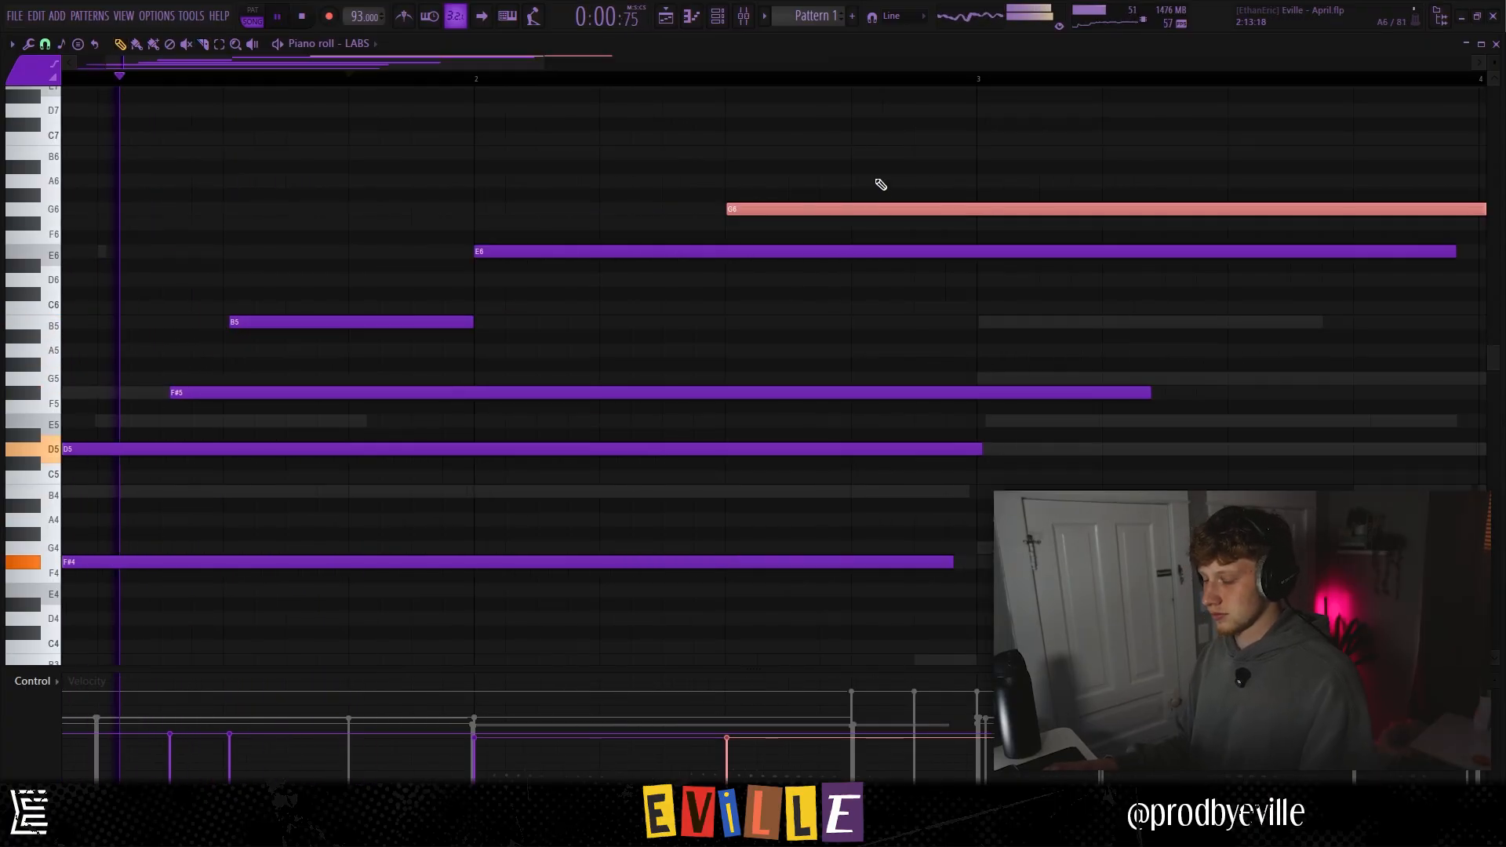
Cut the F#5 note short around the middle of bar 2 and lower the G6 note to G5
{"action": "key", "text": "c"}
{"action": "left_click_drag", "start_coordinate": [710, 377], "coordinate": [717, 405]}
{"action": "key", "text": "p"}
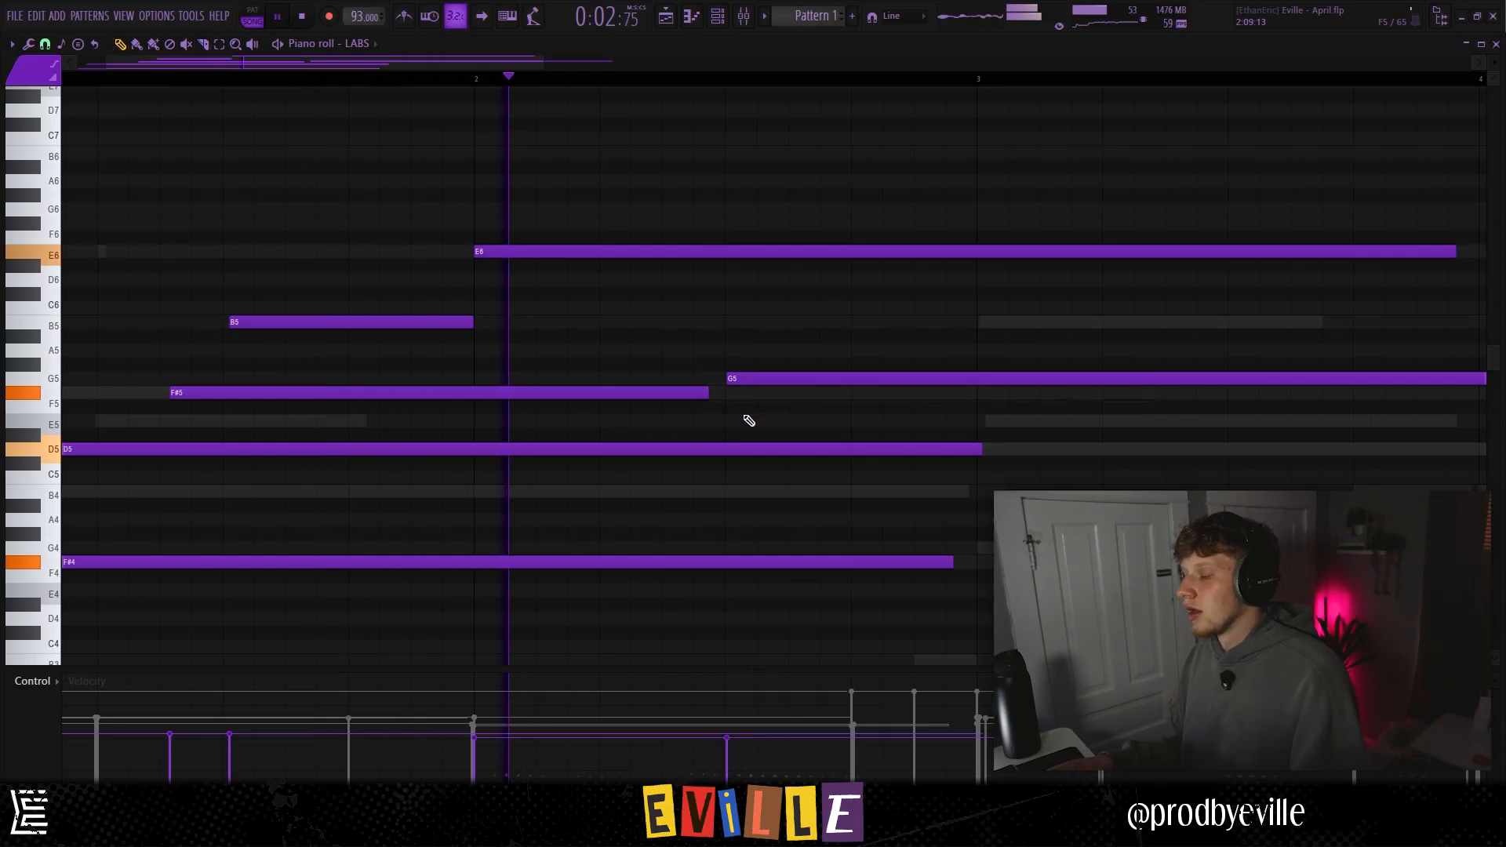
Add a B4 note in the middle of bar 2 and trim the B4 and G5 notes to end just before bar 3
{"action": "left_click", "coordinate": [729, 503]}
{"action": "key", "text": "space"}
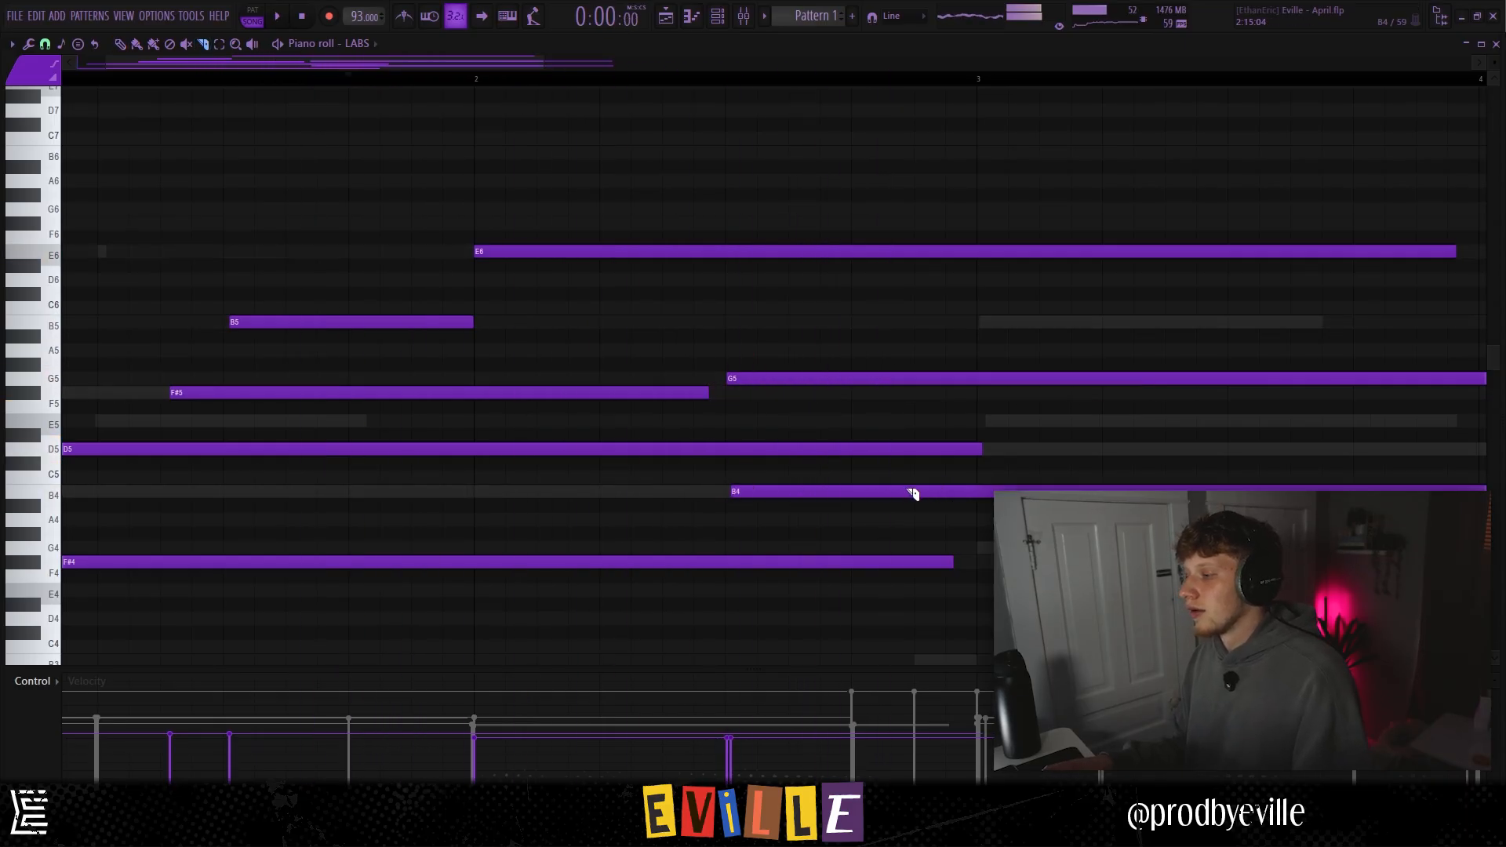
{"action": "mouse_move", "coordinate": [882, 506]}
{"action": "left_mouse_down"}
{"action": "mouse_move", "coordinate": [880, 487]}
{"action": "mouse_move", "coordinate": [963, 480]}
{"action": "left_mouse_up"}
{"action": "key", "text": "p"}
{"action": "right_click", "coordinate": [977, 497]}
{"action": "left_click_drag", "start_coordinate": [949, 381], "coordinate": [949, 390]}
{"action": "key", "text": "p"}
{"action": "right_click", "coordinate": [977, 379]}
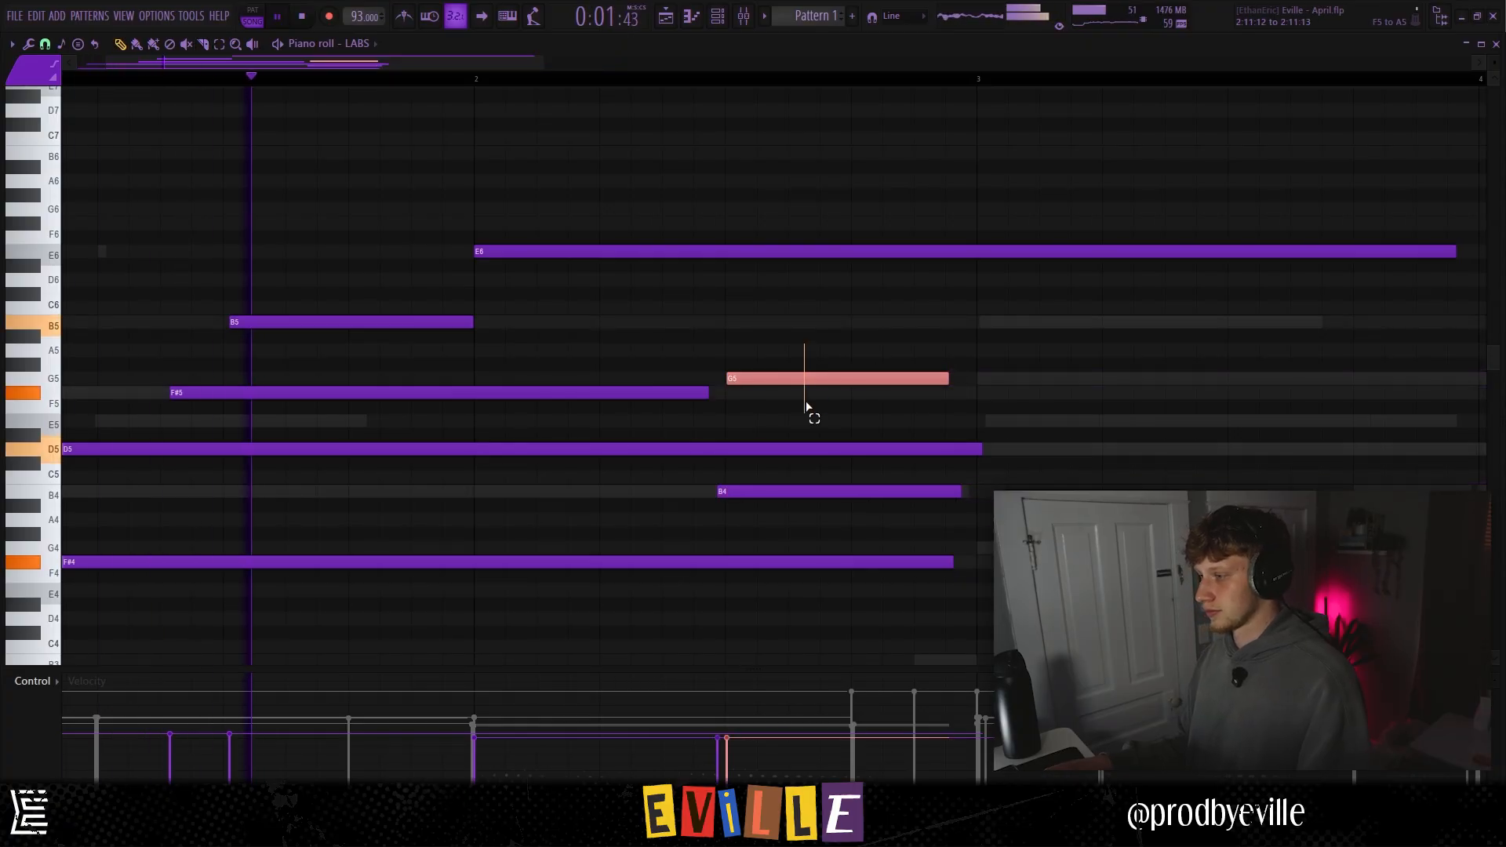
Add a short G7 note ending just before bar 3, an F#7 note within bar 3 and a second short G5 note
{"action": "left_click", "coordinate": [800, 494]}
{"action": "scroll", "coordinate": [790, 367], "scroll_direction": "up", "scroll_amount": 2}
{"action": "scroll", "coordinate": [814, 332], "scroll_direction": "down", "scroll_amount": 2}
{"action": "scroll", "coordinate": [541, 240], "scroll_direction": "up", "scroll_amount": 2}
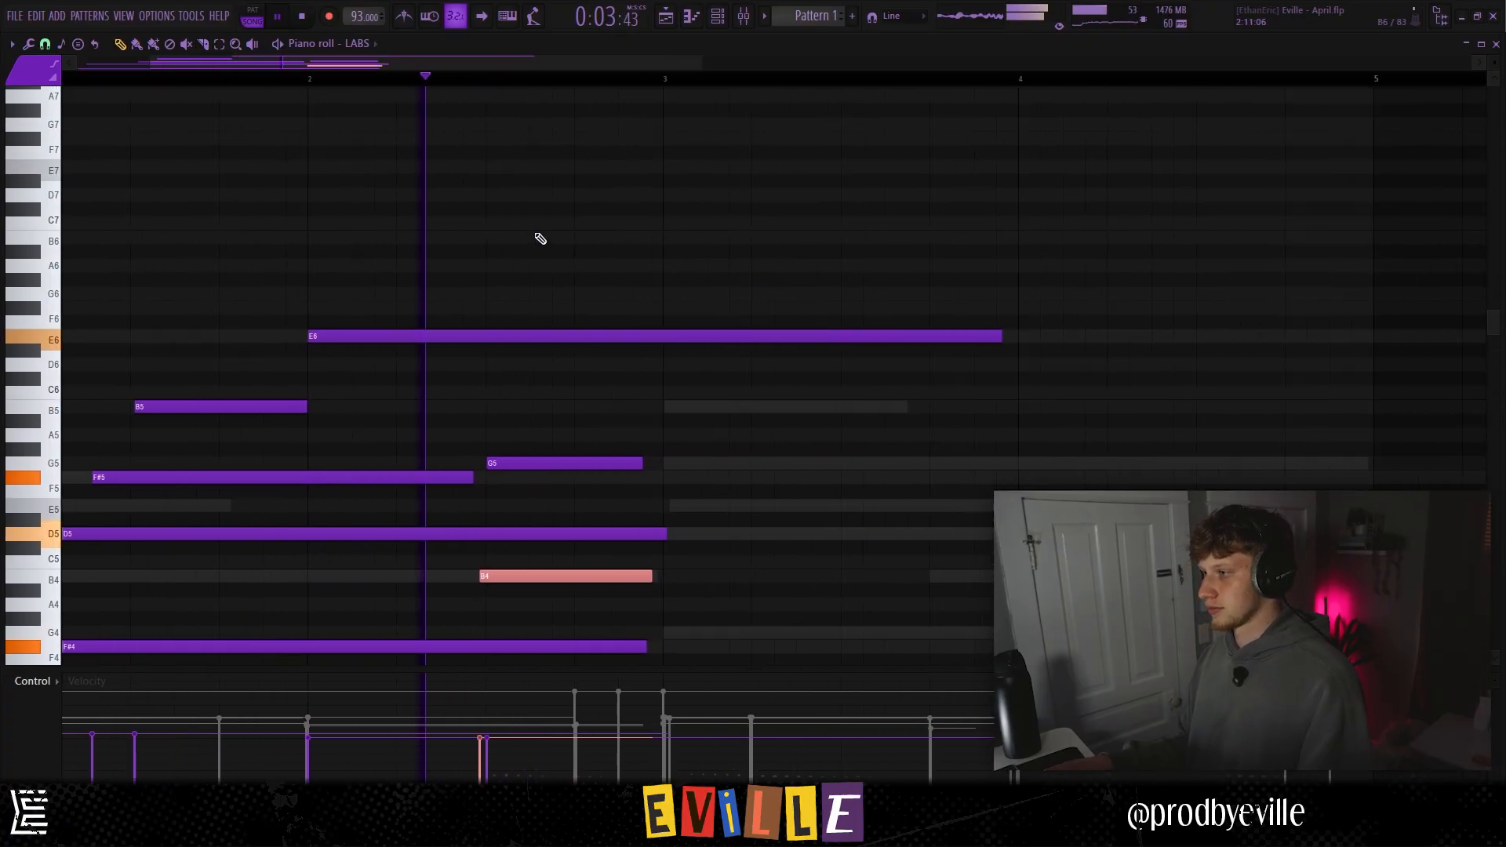
{"action": "left_click", "coordinate": [592, 124]}
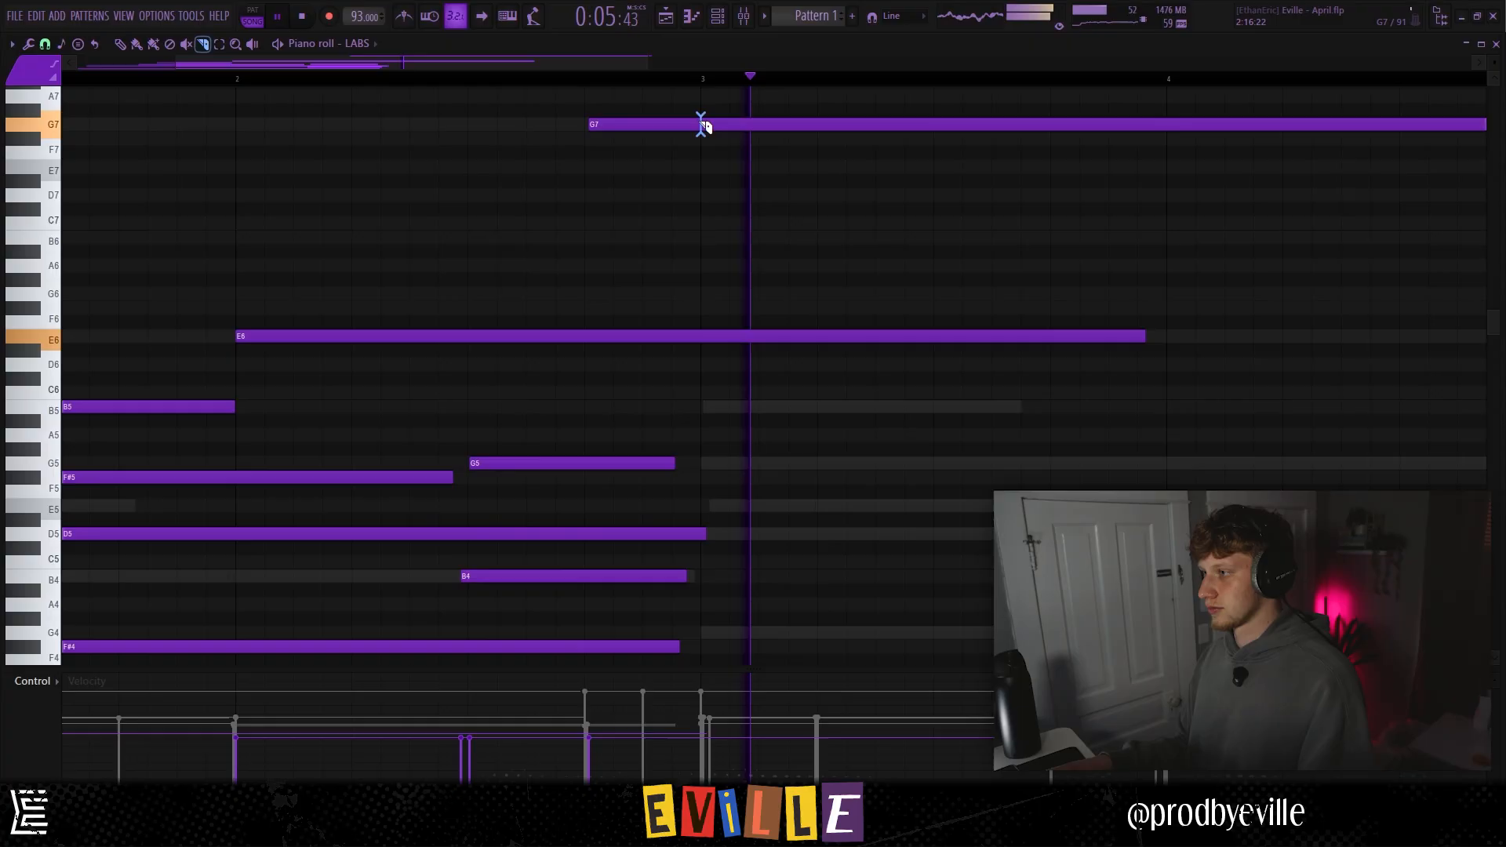
{"action": "left_click", "coordinate": [699, 125]}
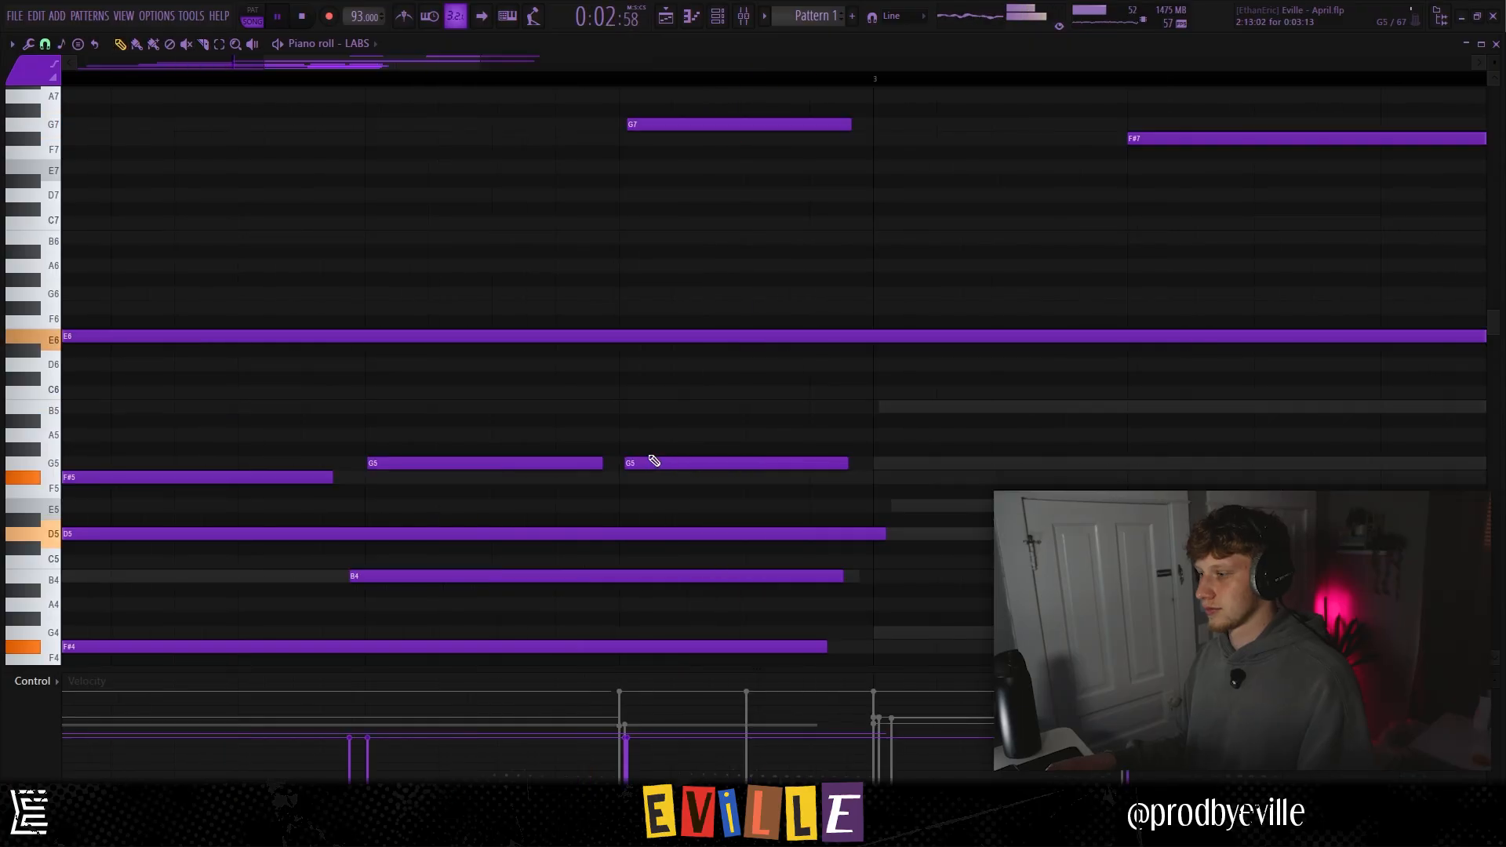
Select all the LABS notes and vary their velocities slightly
{"action": "key", "text": "ctrl+a"}
{"action": "scroll", "coordinate": [620, 392], "scroll_direction": "down", "scroll_amount": 3}
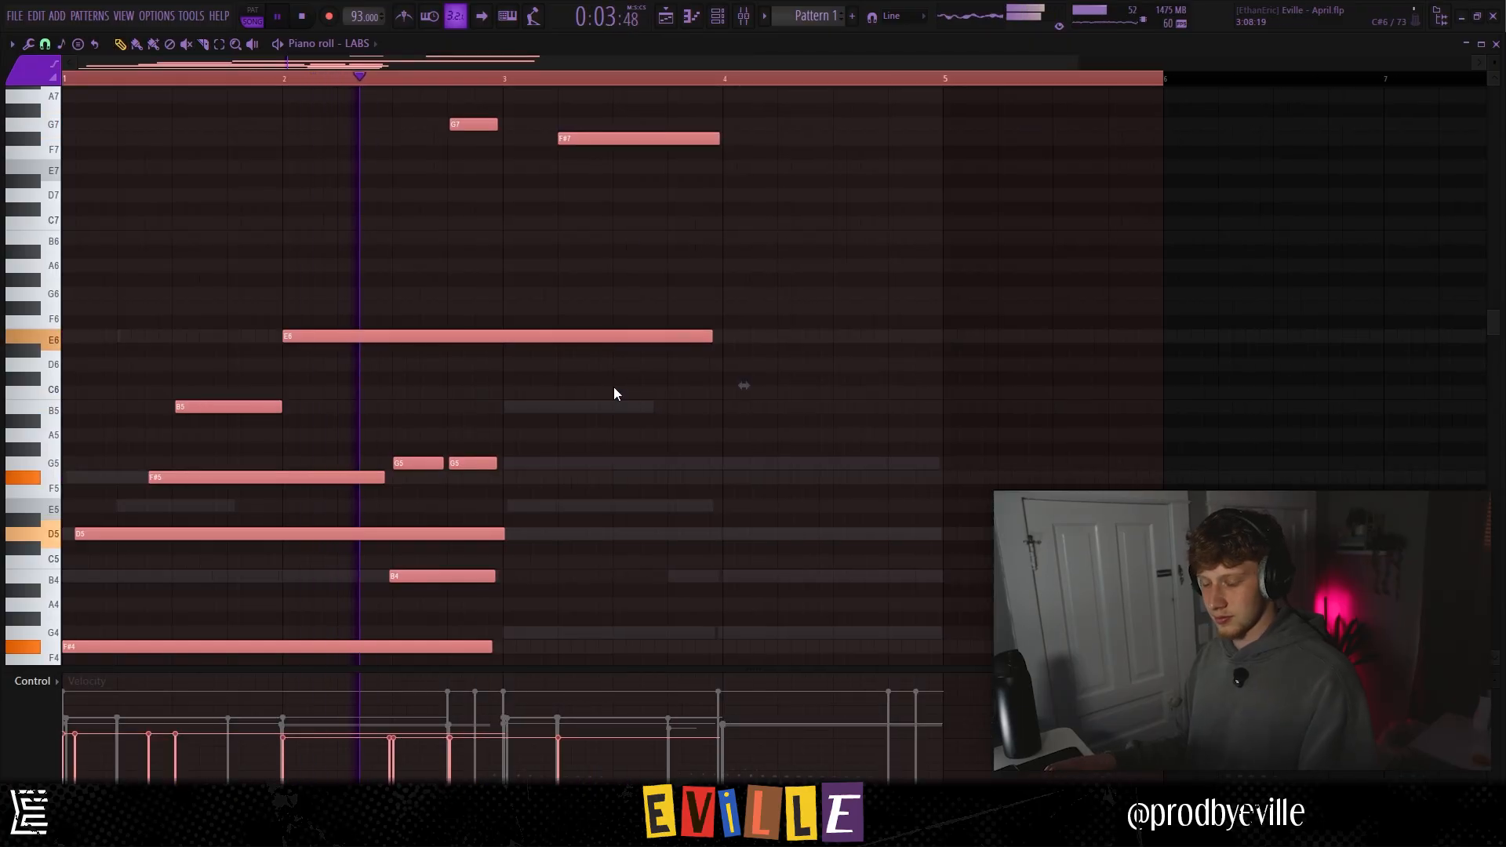
{"action": "key", "text": "alt+s"}
{"action": "left_click", "coordinate": [847, 473]}
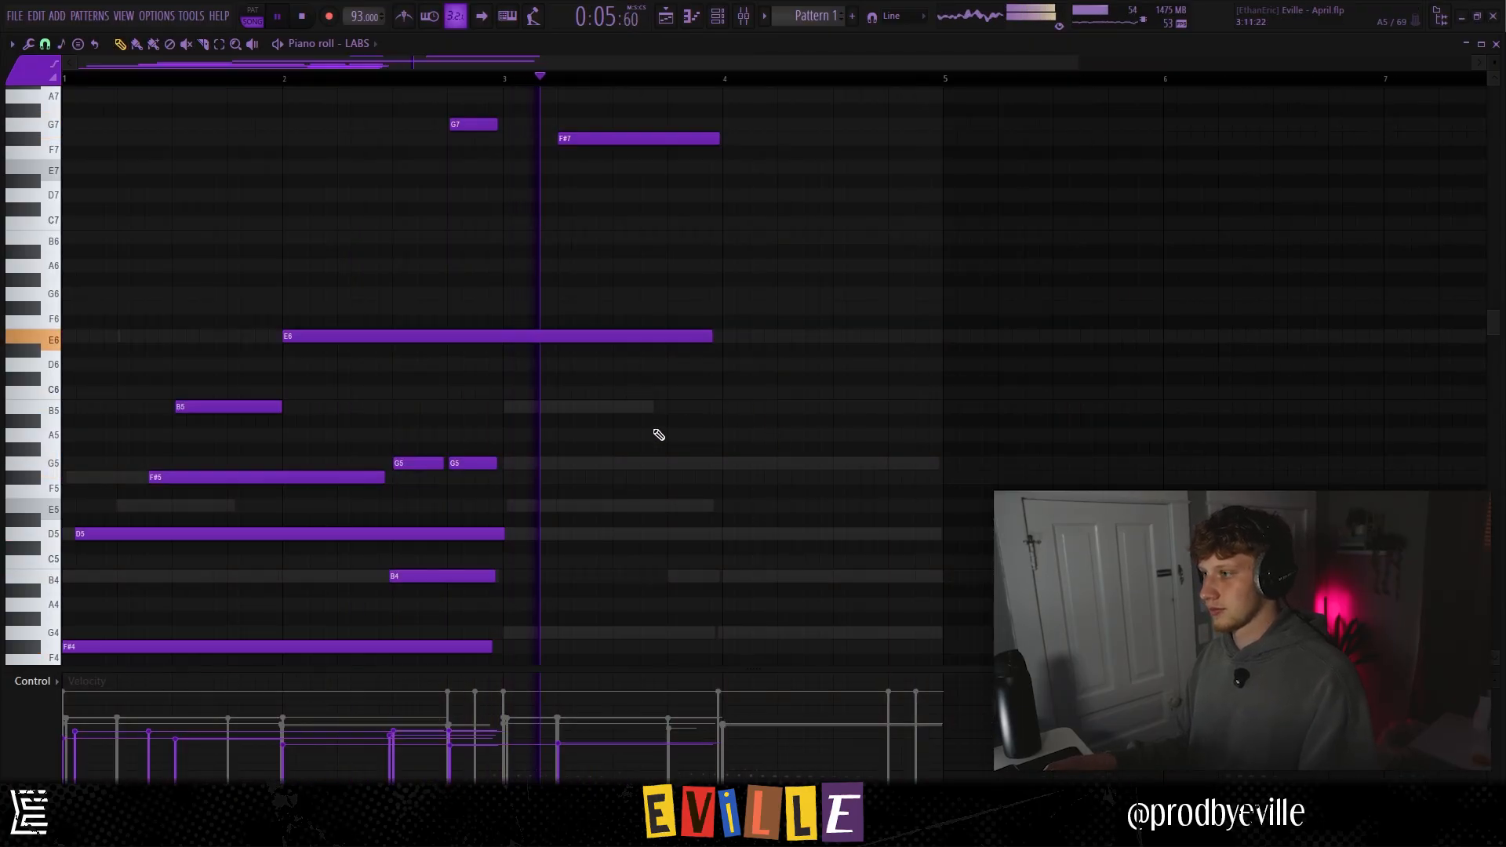
Add an E7 note at the start of bar 4 in LABS and lengthen it toward bar 5
{"action": "scroll", "coordinate": [640, 200], "scroll_direction": "up", "scroll_amount": 2}
{"action": "scroll", "coordinate": [640, 200], "scroll_direction": "up", "scroll_amount": 1}
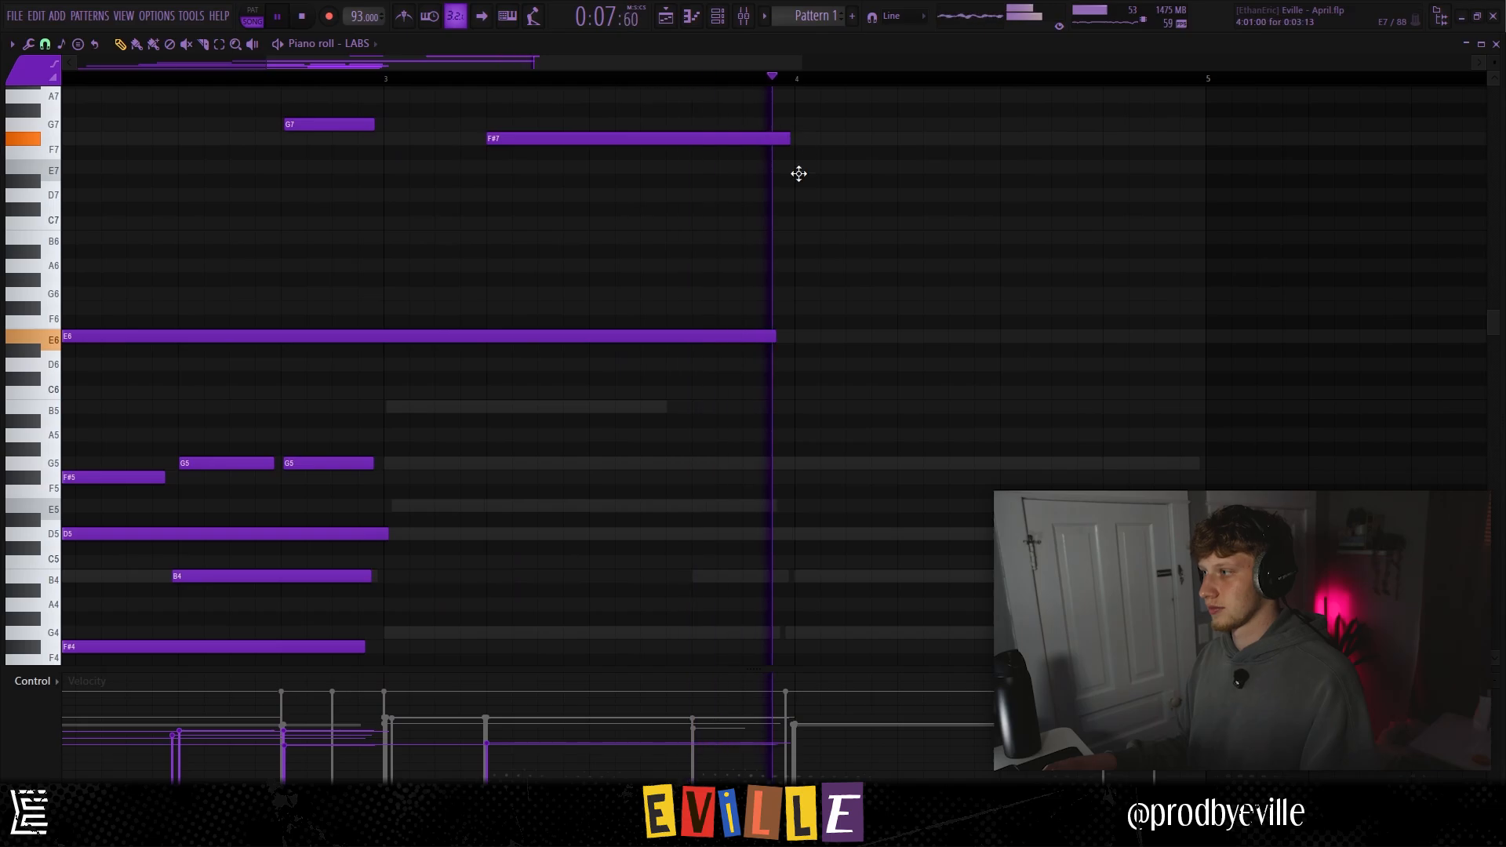
{"action": "left_click", "coordinate": [797, 167]}
{"action": "left_click", "coordinate": [888, 168]}
{"action": "right_click", "coordinate": [888, 168]}
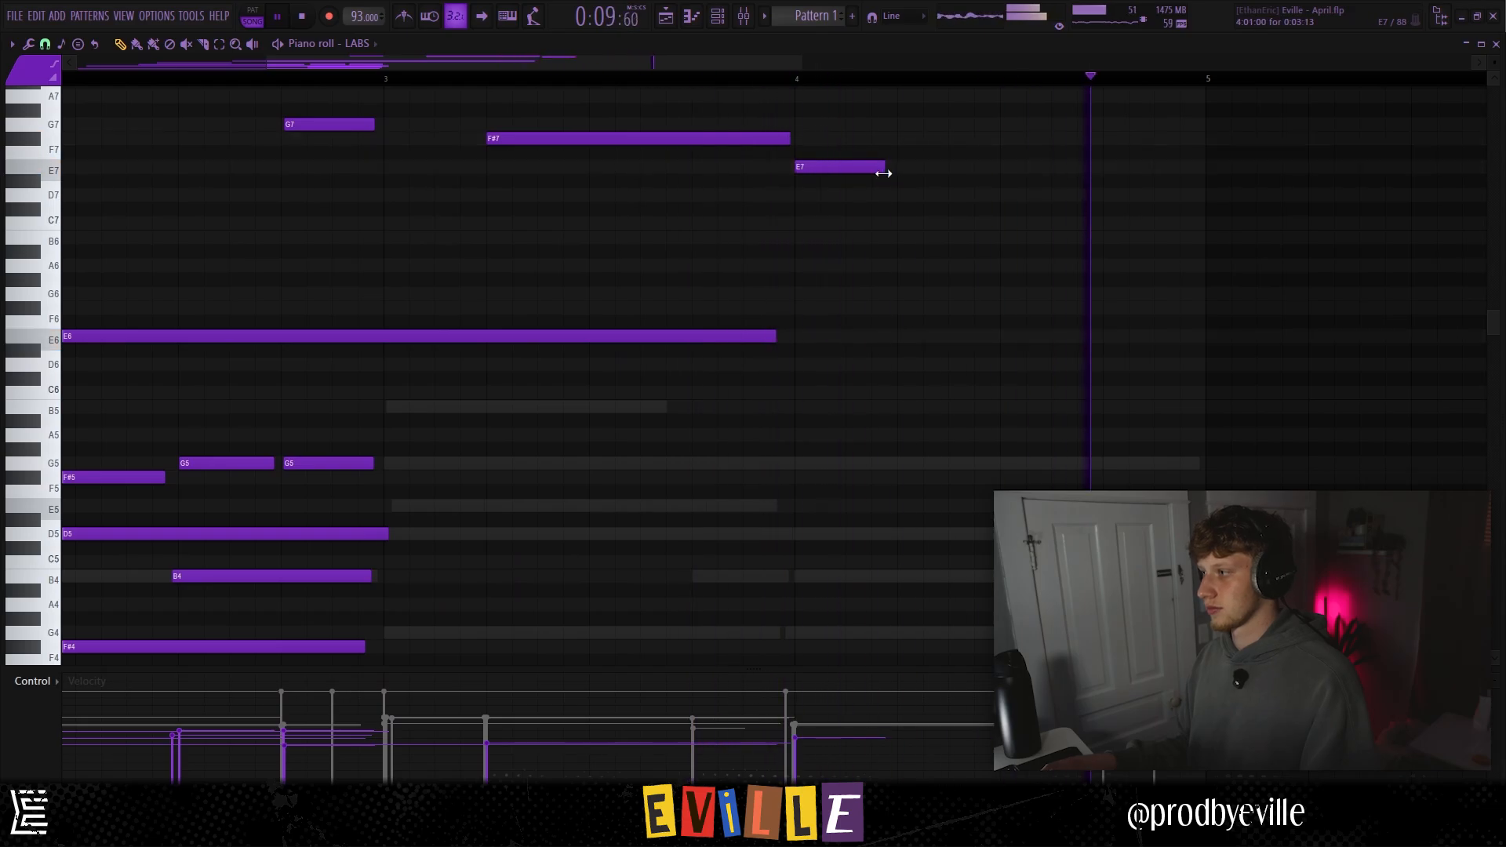
{"action": "left_click_drag", "start_coordinate": [881, 168], "coordinate": [986, 164]}
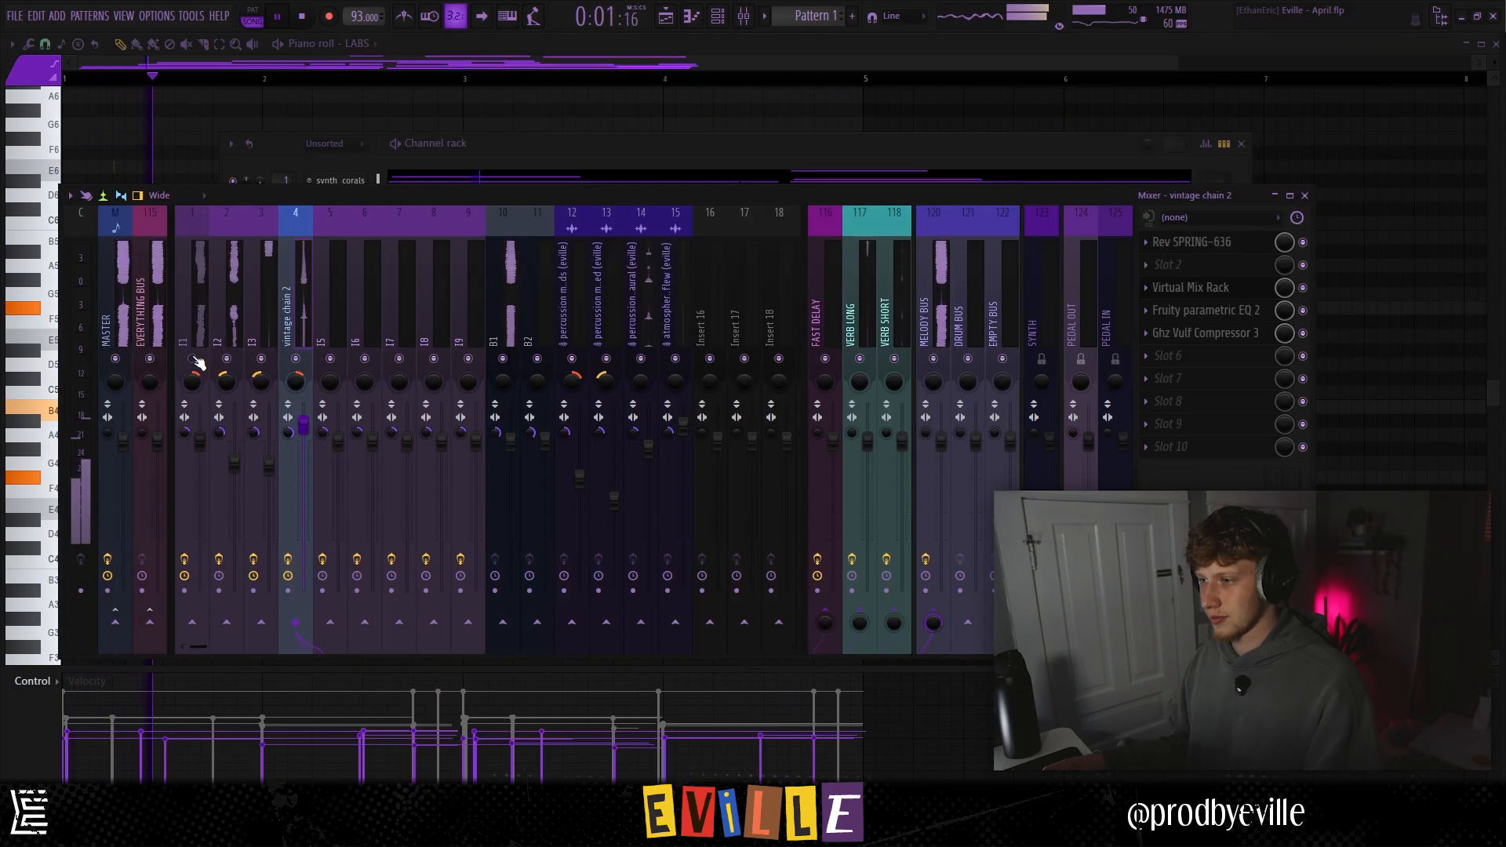
Pan mixer track 3 to the right and the vintage chain 2 track to the left, and lower the latter's volume slightly
{"action": "left_click_drag", "start_coordinate": [191, 381], "coordinate": [261, 377]}
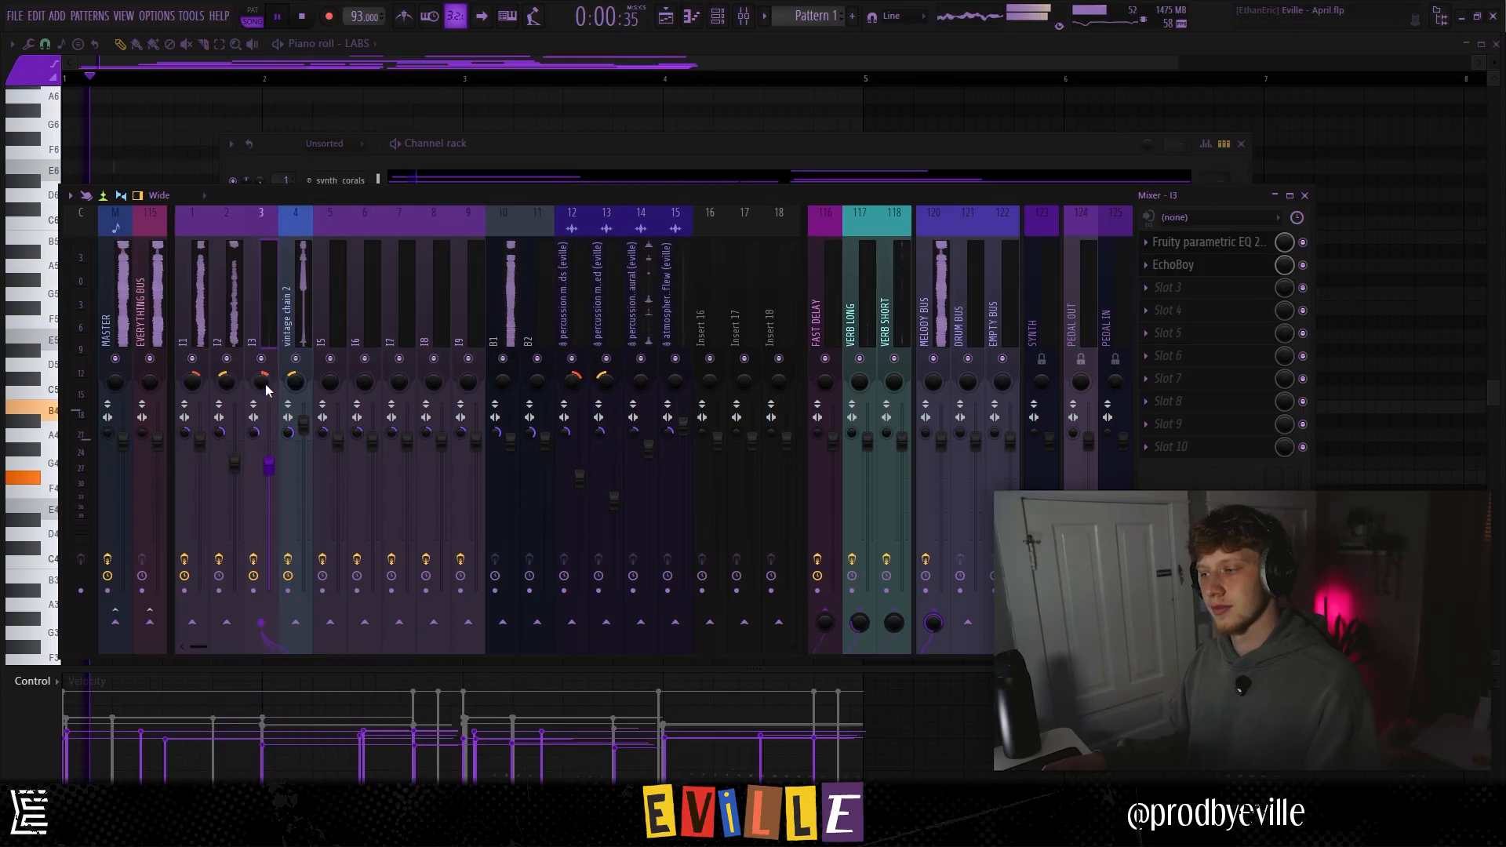
{"action": "left_click", "coordinate": [297, 385]}
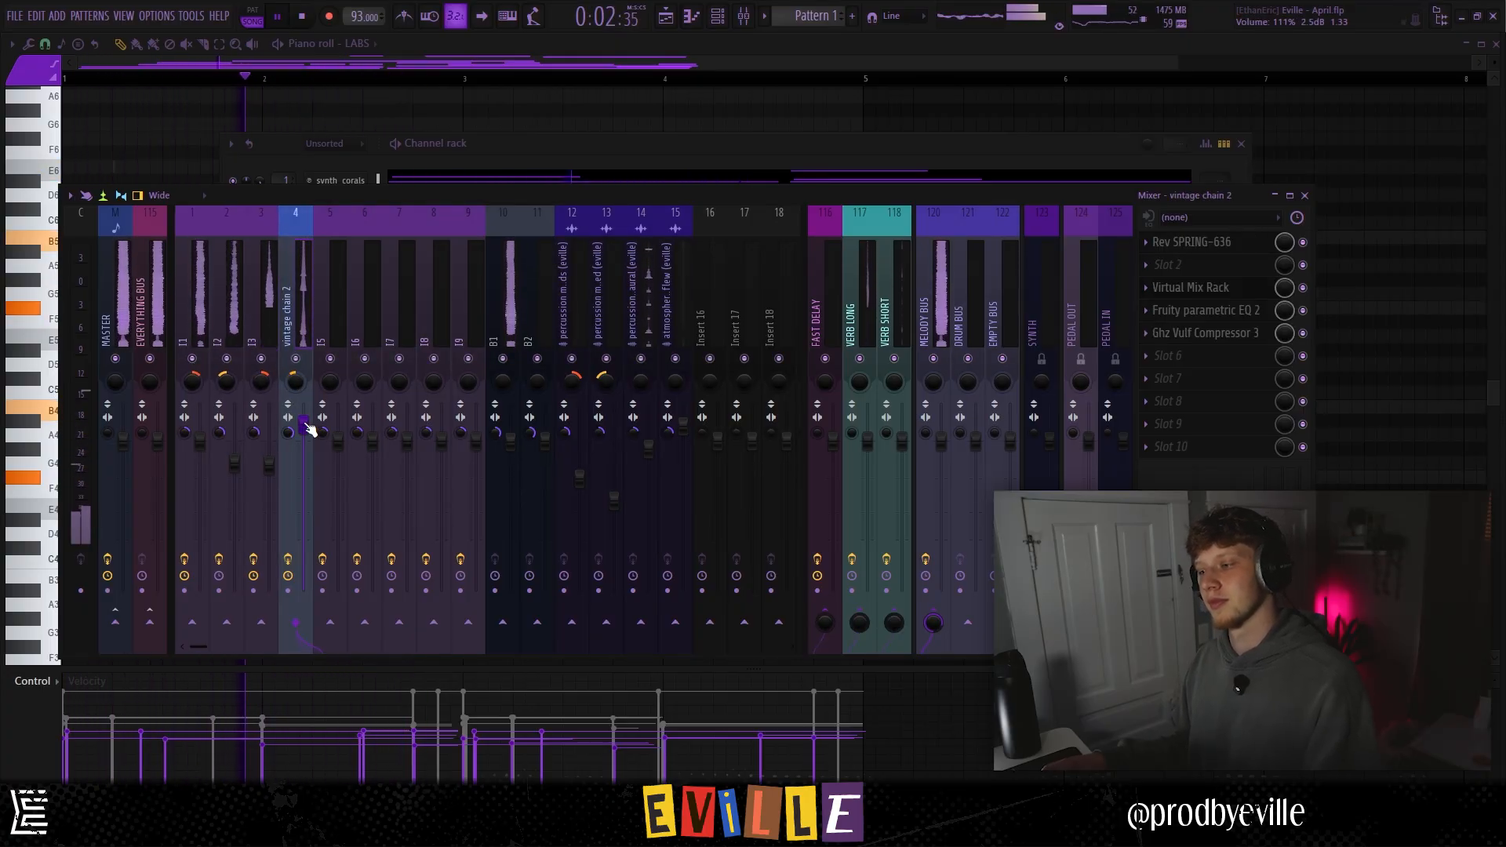
{"action": "left_click_drag", "start_coordinate": [289, 432], "coordinate": [289, 426]}
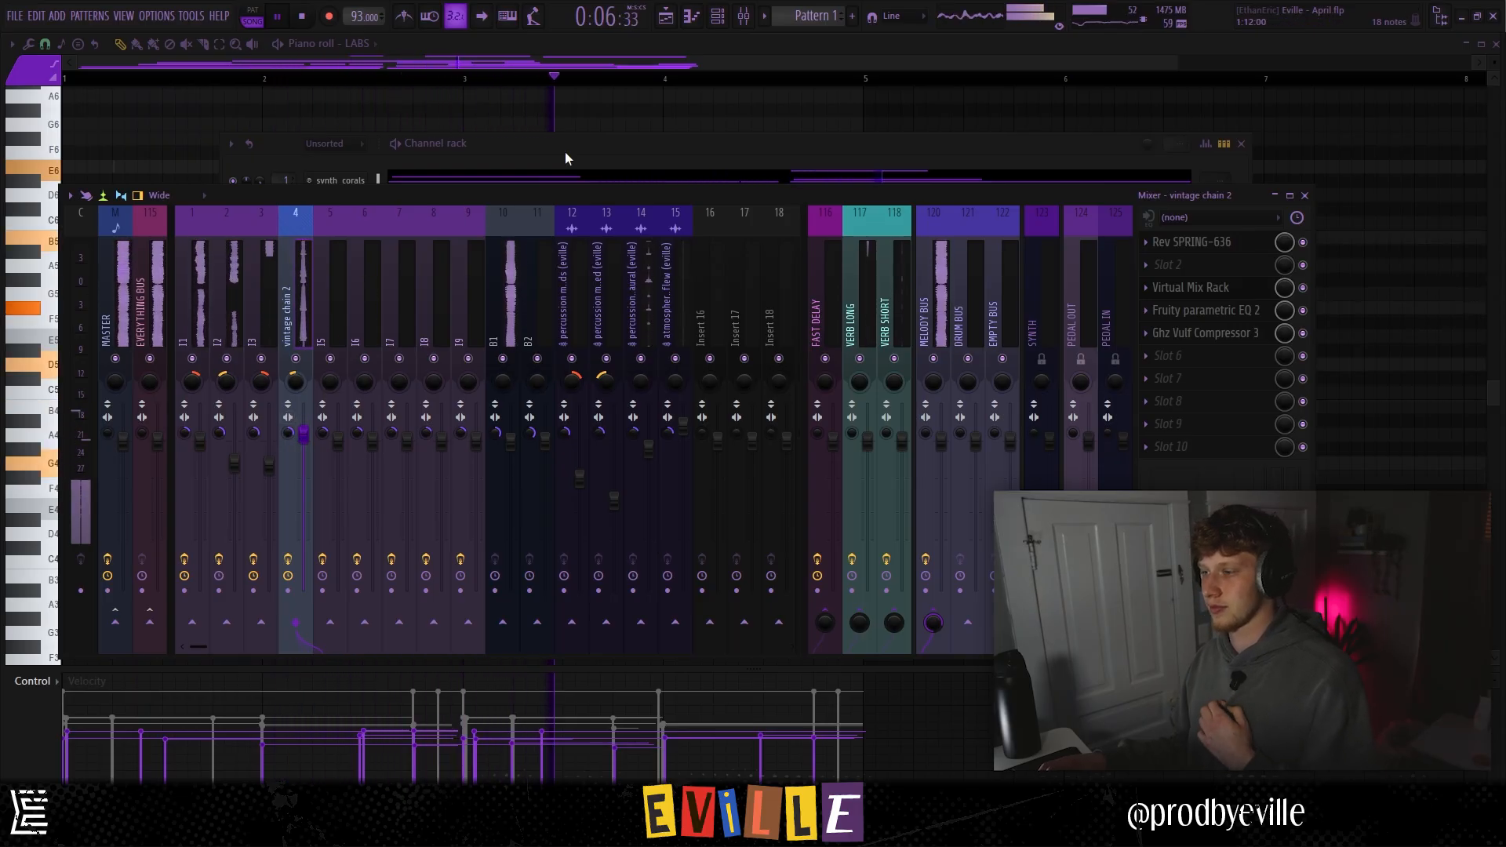
Return to the playlist, switch all audio clips to Stretch mode and set the tempo to 60 BPM
{"action": "left_click", "coordinate": [665, 16]}
{"action": "left_click", "coordinate": [863, 269]}
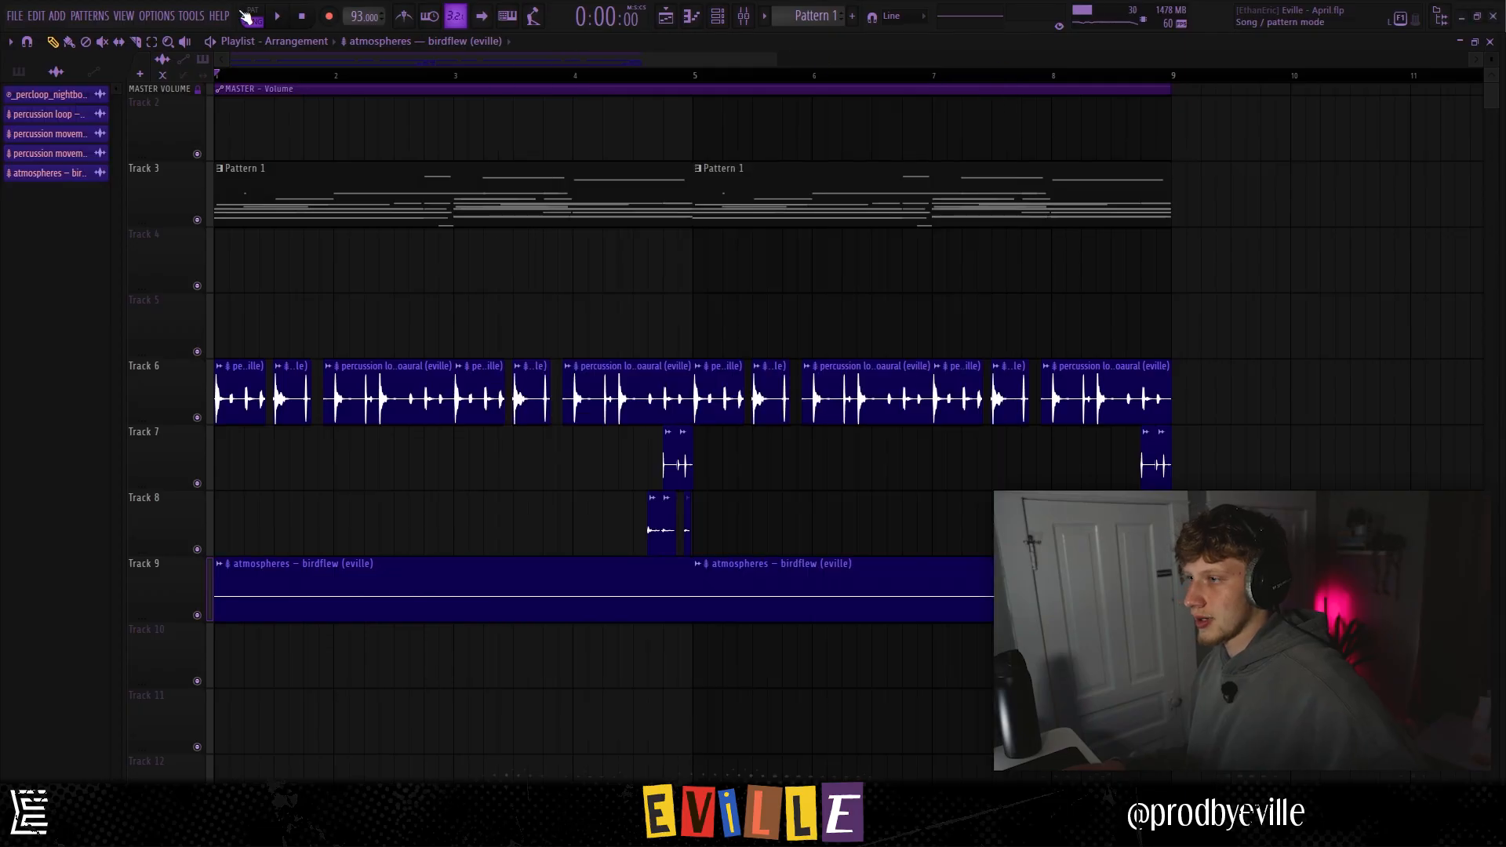
{"action": "left_click", "coordinate": [190, 16]}
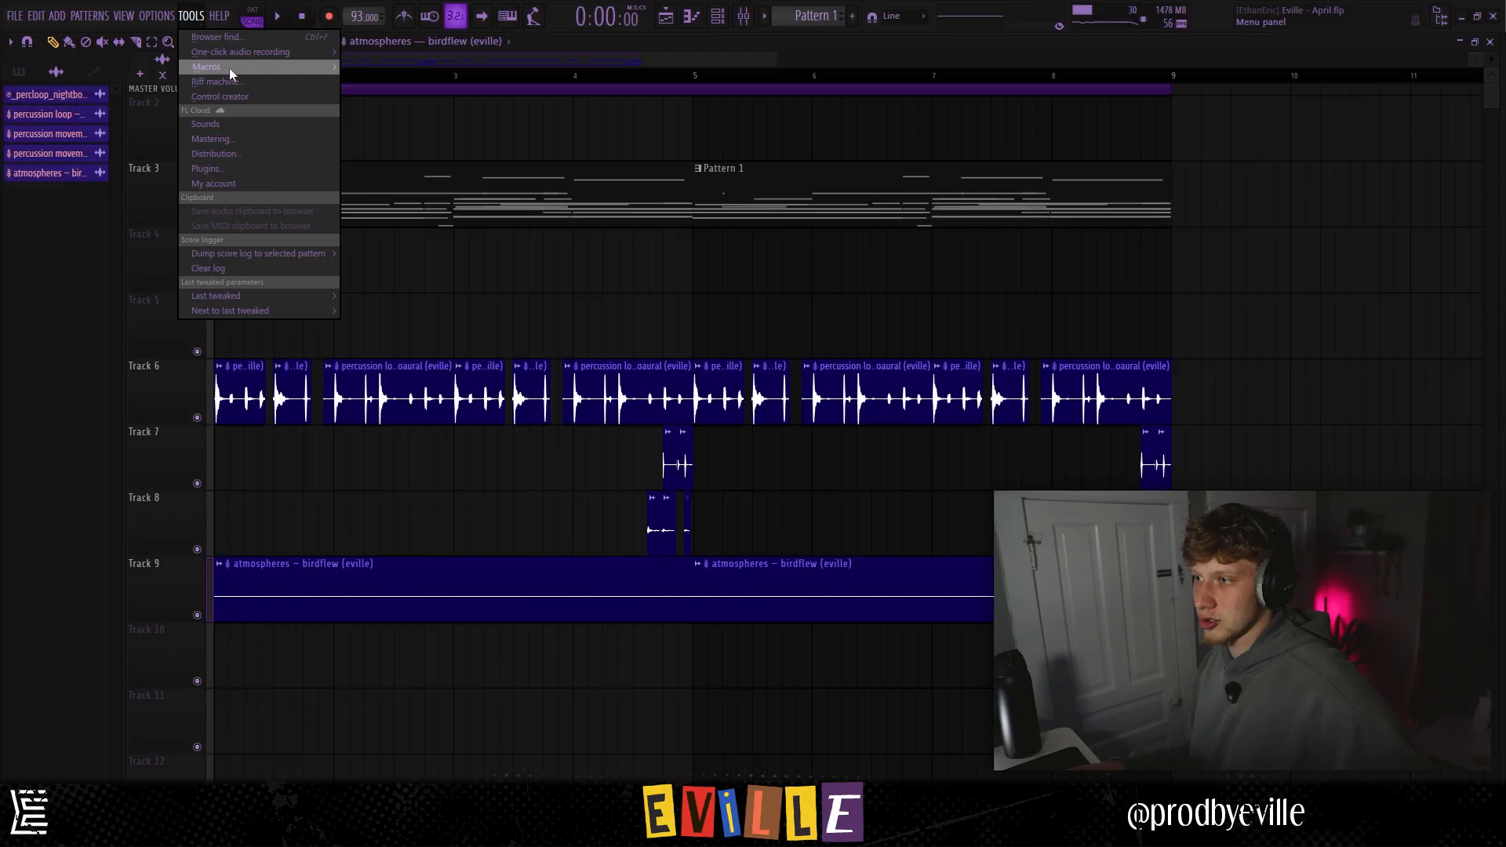
{"action": "mouse_move", "coordinate": [229, 68]}
{"action": "mouse_move", "coordinate": [430, 195]}
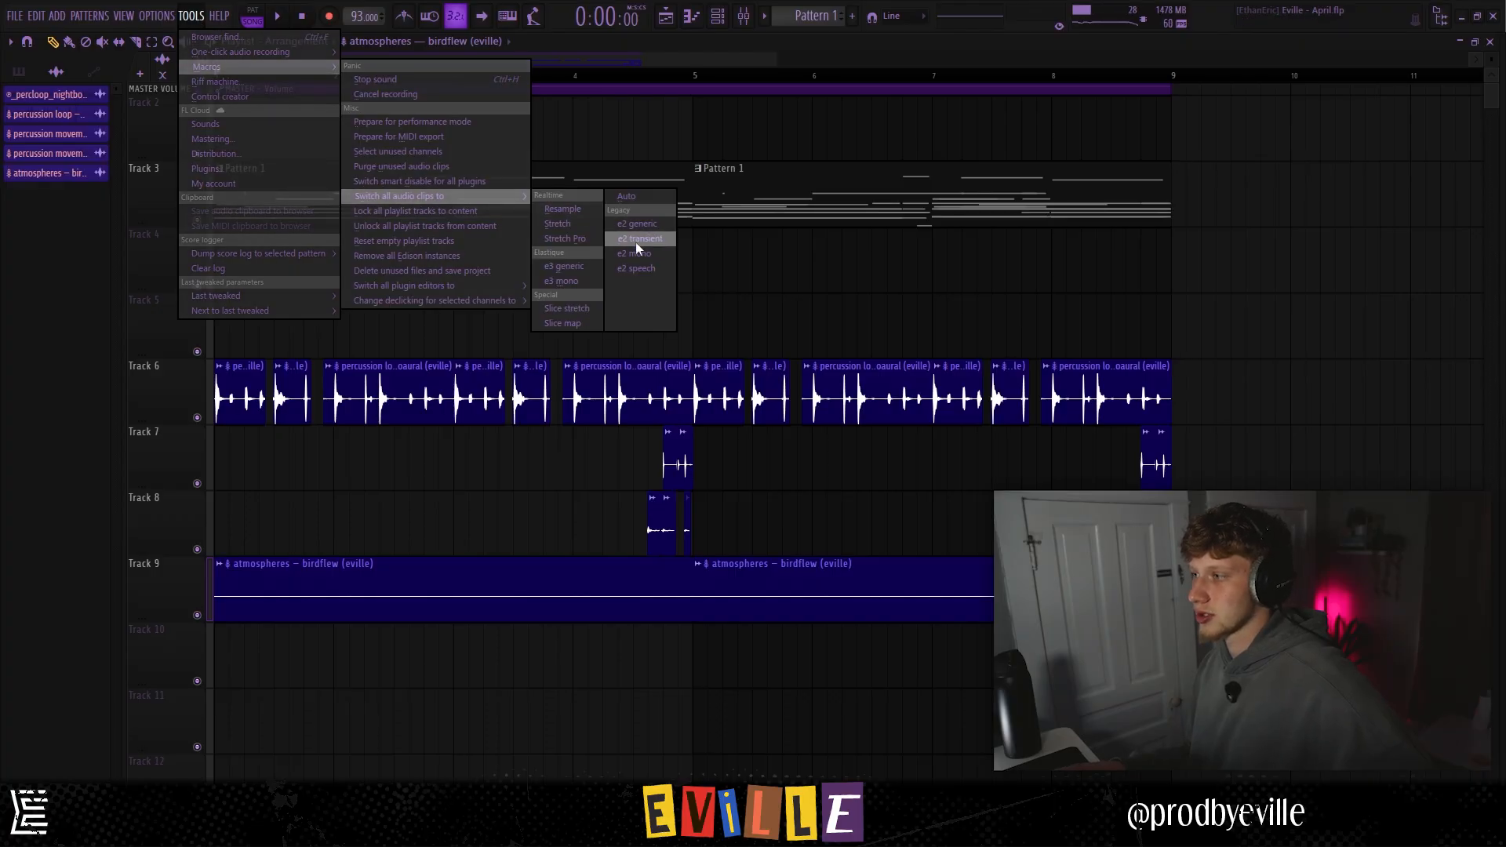
{"action": "left_click", "coordinate": [560, 224]}
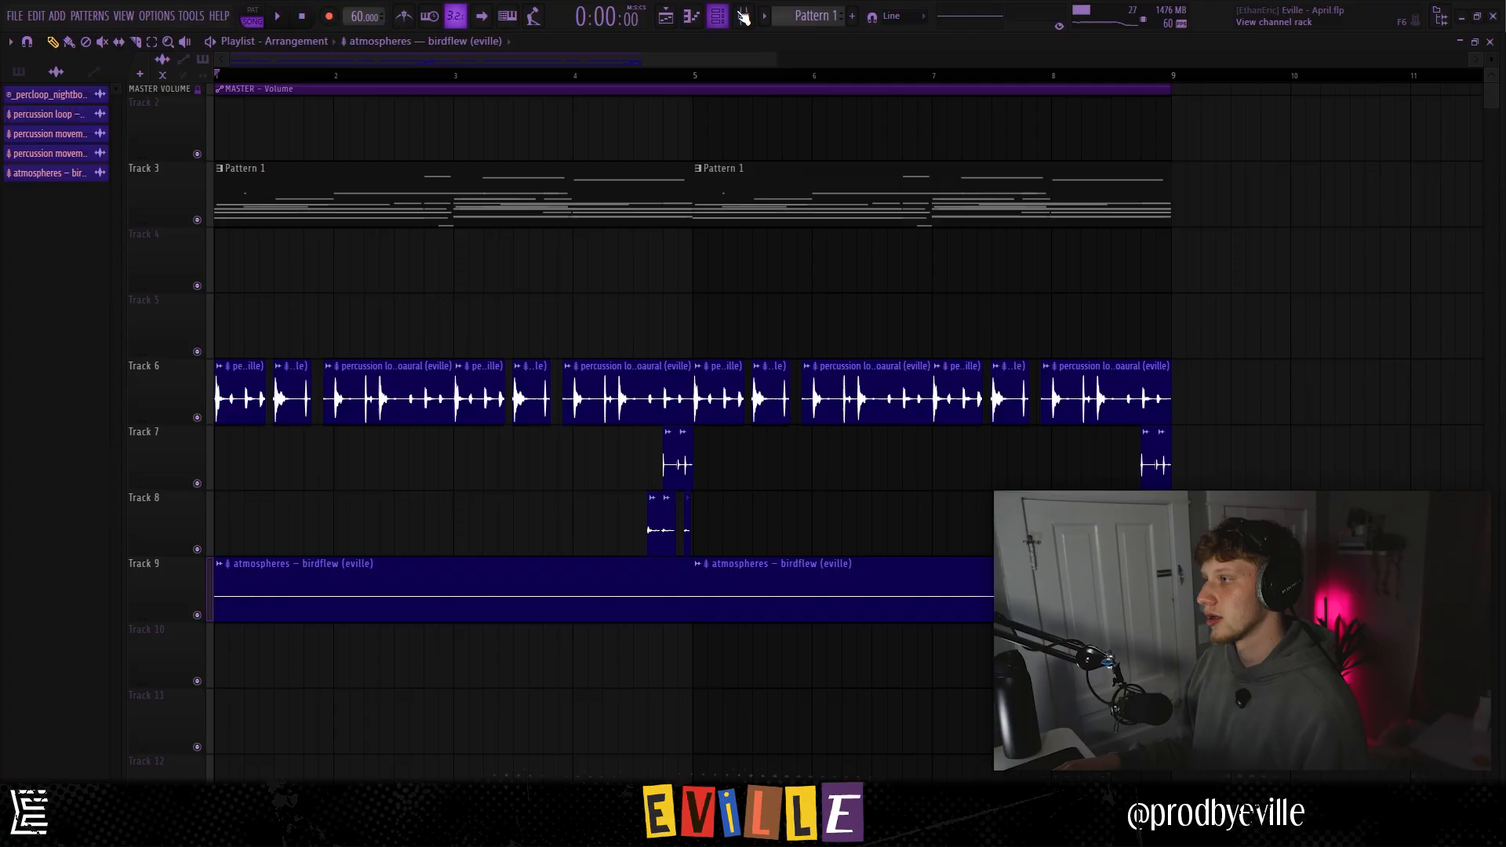
Select the empty mixer track Insert 16 and set its audio input to mono Input 1
{"action": "key", "text": "F9"}
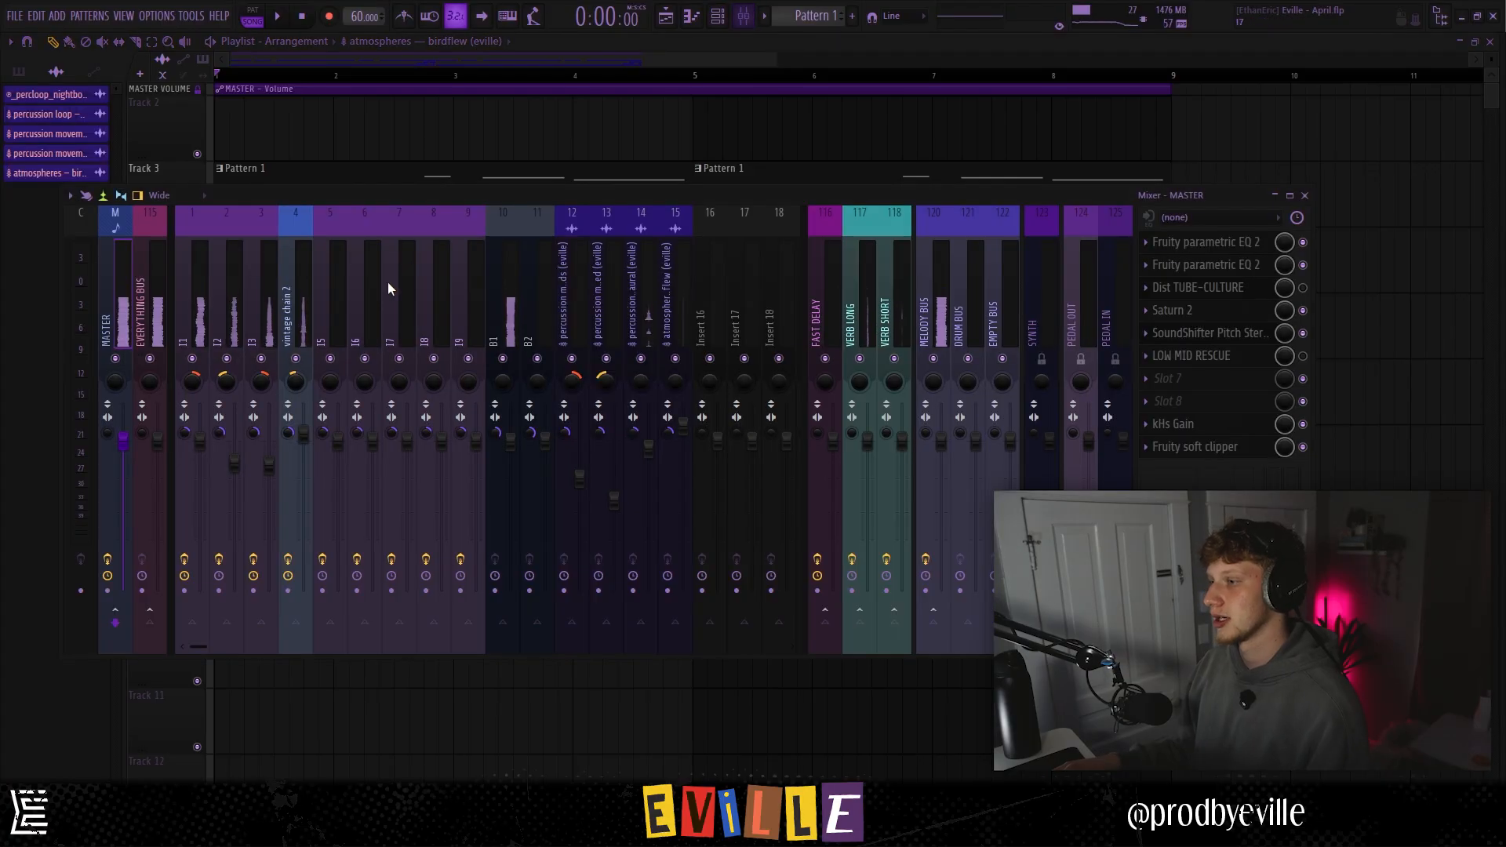
{"action": "left_click", "coordinate": [713, 303]}
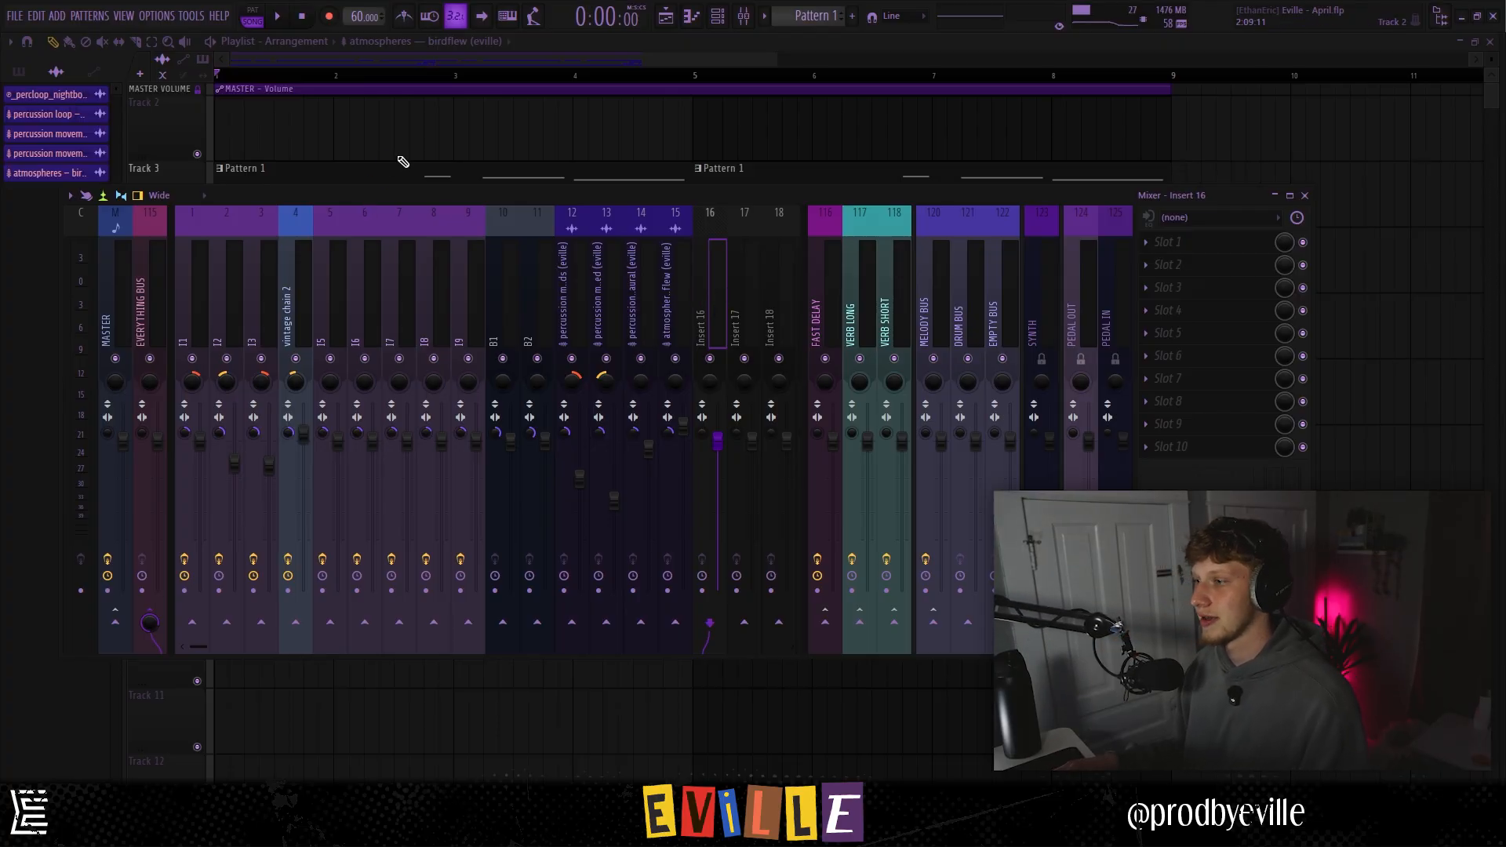
{"action": "left_click", "coordinate": [1215, 217]}
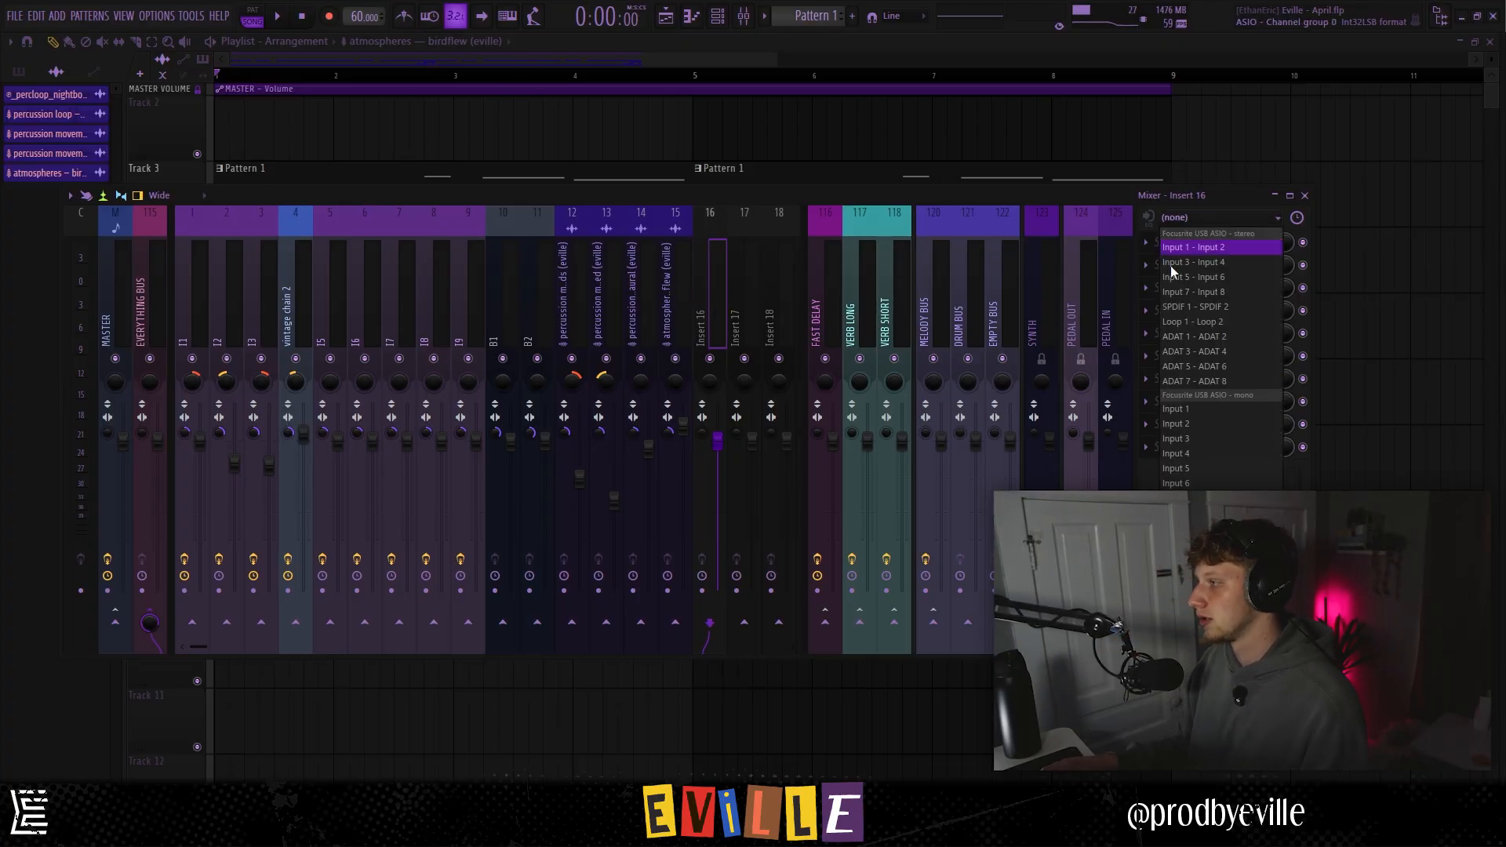
{"action": "left_click", "coordinate": [1202, 407]}
{"action": "left_click", "coordinate": [844, 463]}
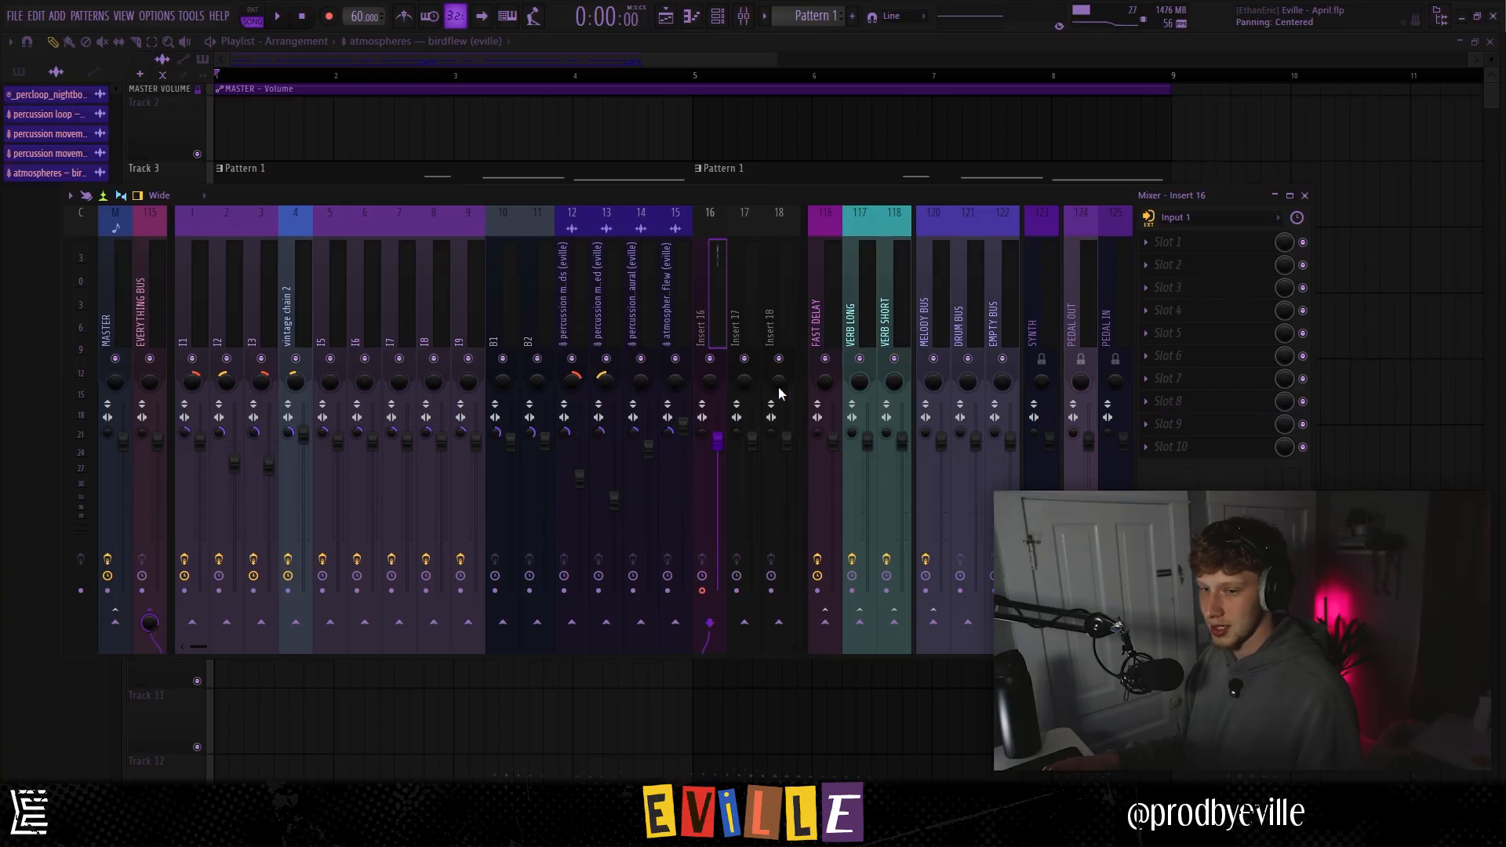
Load the saved Vocal Process track state onto Insert 16 and accept the RC-20 Retro Color location notice
{"action": "right_click", "coordinate": [717, 227]}
{"action": "mouse_move", "coordinate": [756, 318]}
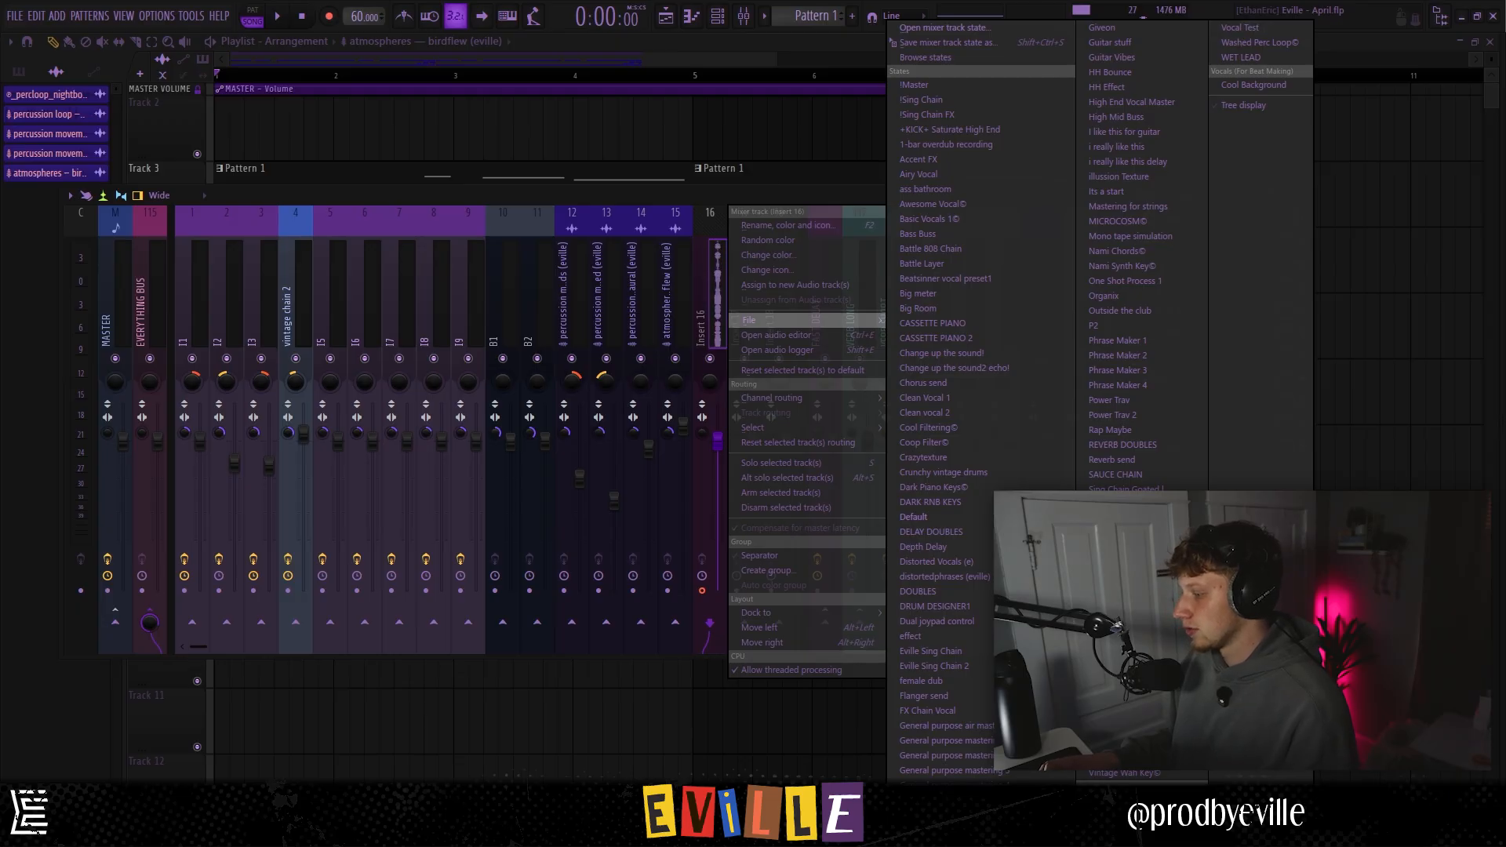
{"action": "left_click", "coordinate": [976, 408]}
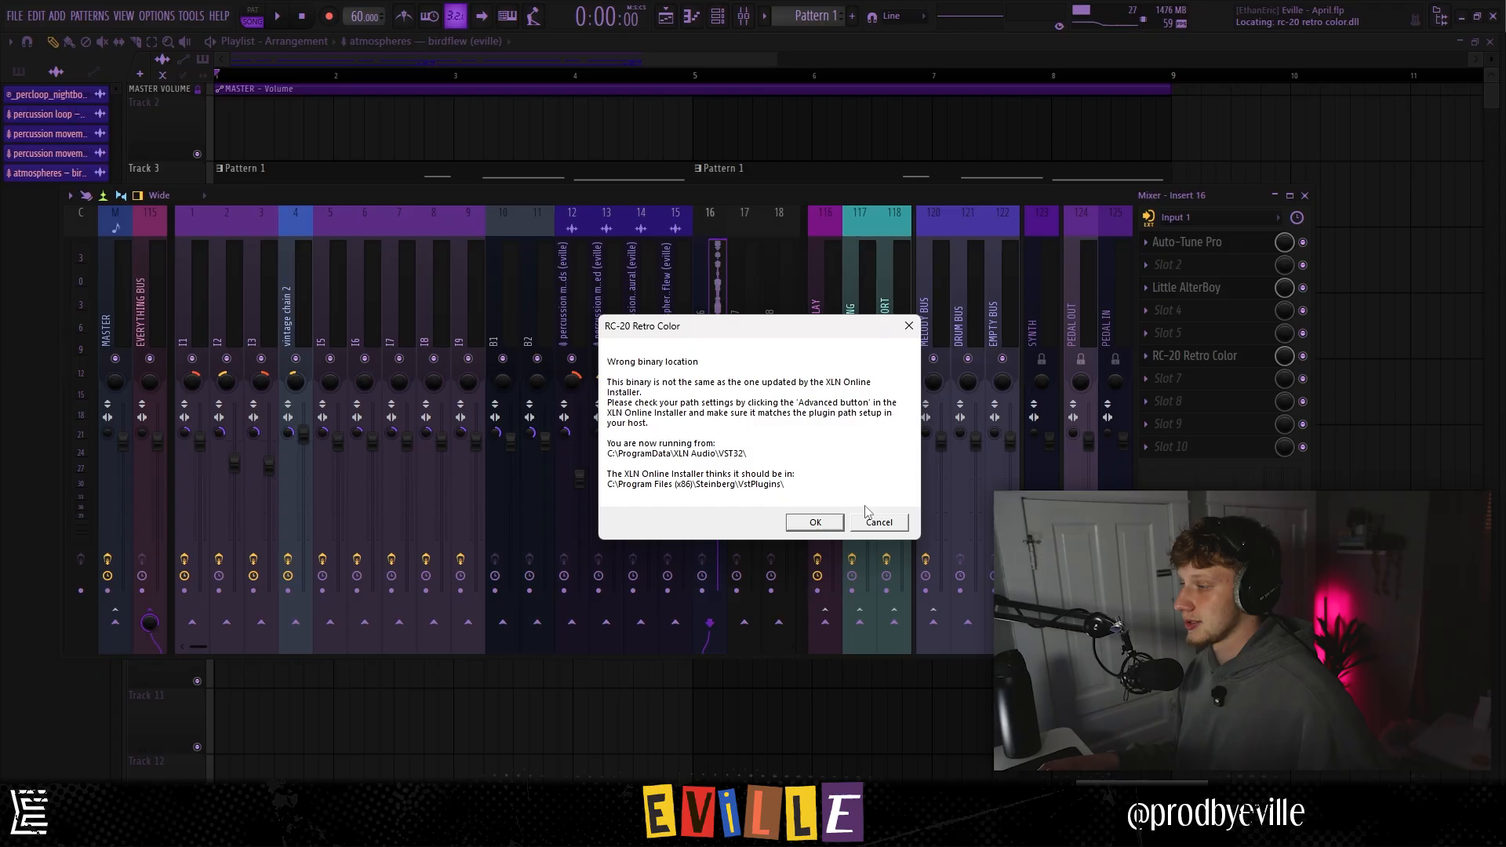
{"action": "left_click", "coordinate": [834, 521]}
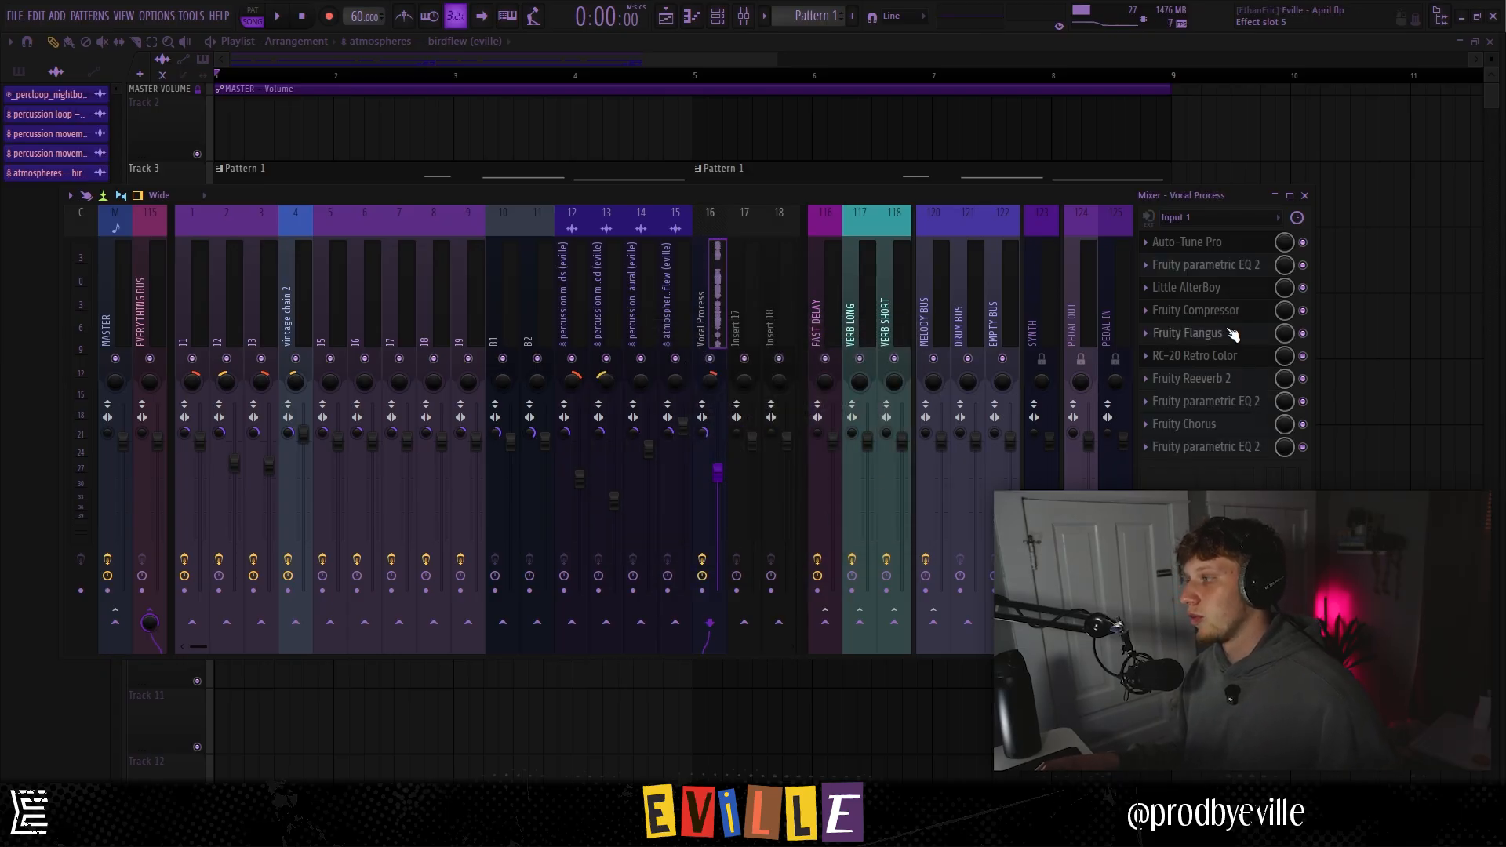
Inspect the Auto-Tune Pro, Fruity parametric EQ 2, Little AlterBoy, Fruity Compressor and Fruity Flangus settings on the Vocal Process track
{"action": "left_click", "coordinate": [1198, 243]}
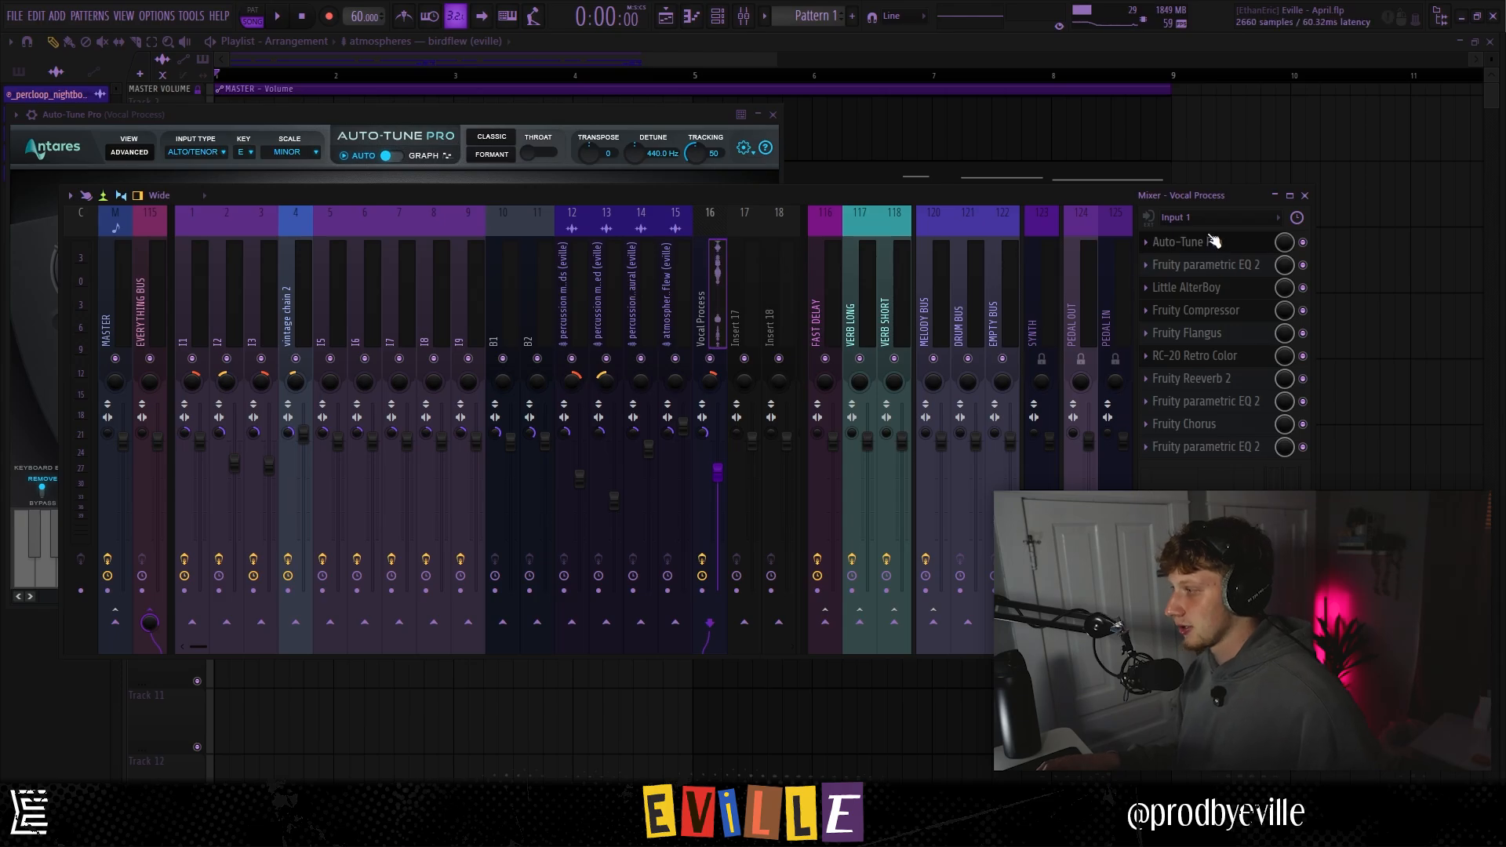
{"action": "left_click", "coordinate": [1210, 237]}
{"action": "left_click", "coordinate": [1207, 240]}
{"action": "left_click", "coordinate": [1200, 245]}
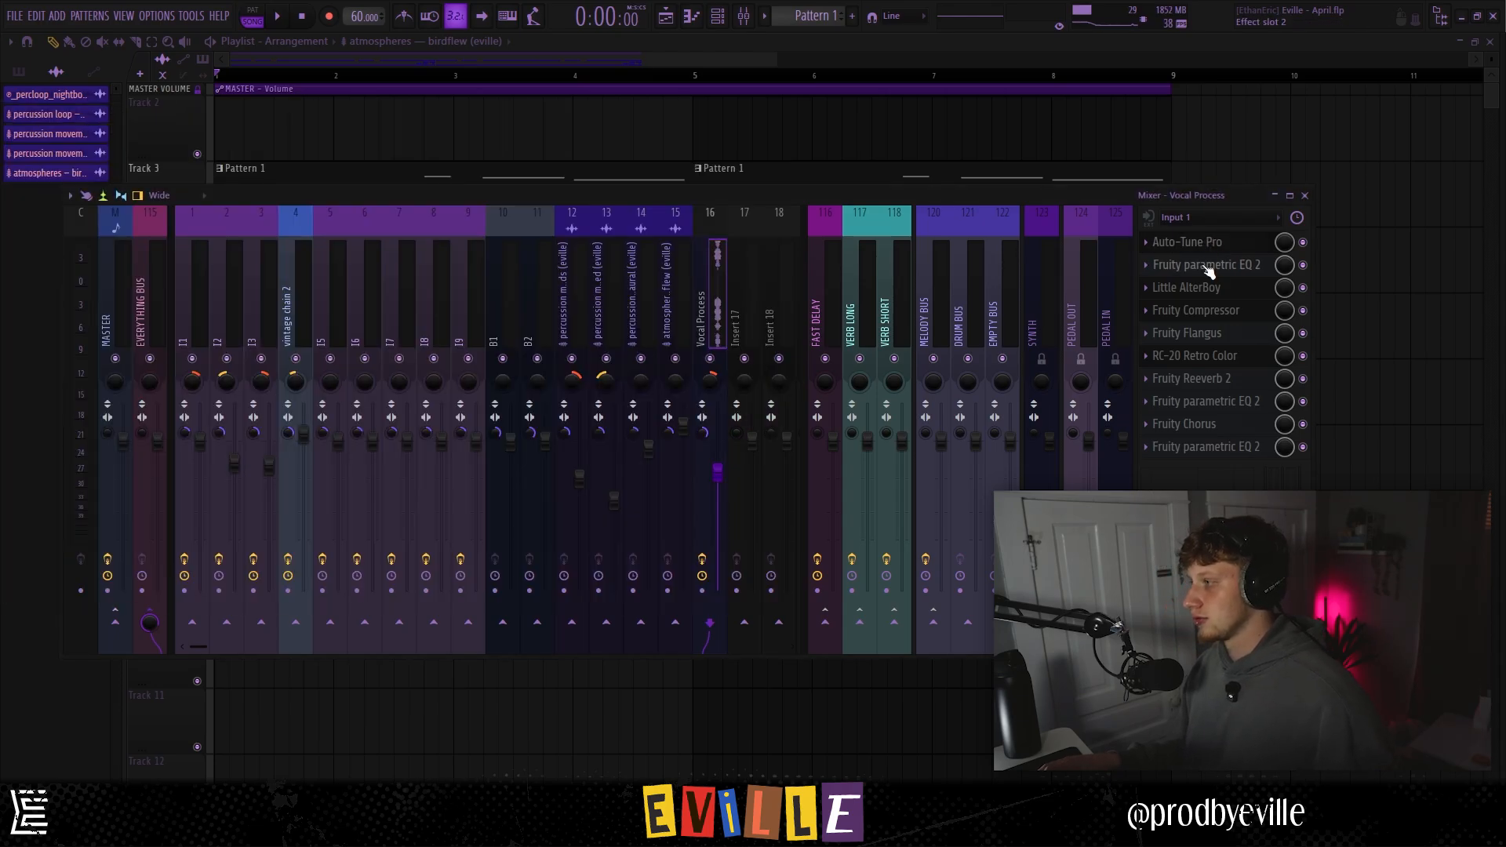
{"action": "left_click", "coordinate": [1205, 267]}
{"action": "left_click", "coordinate": [1205, 266]}
{"action": "left_click", "coordinate": [1208, 292]}
{"action": "left_click", "coordinate": [1208, 291]}
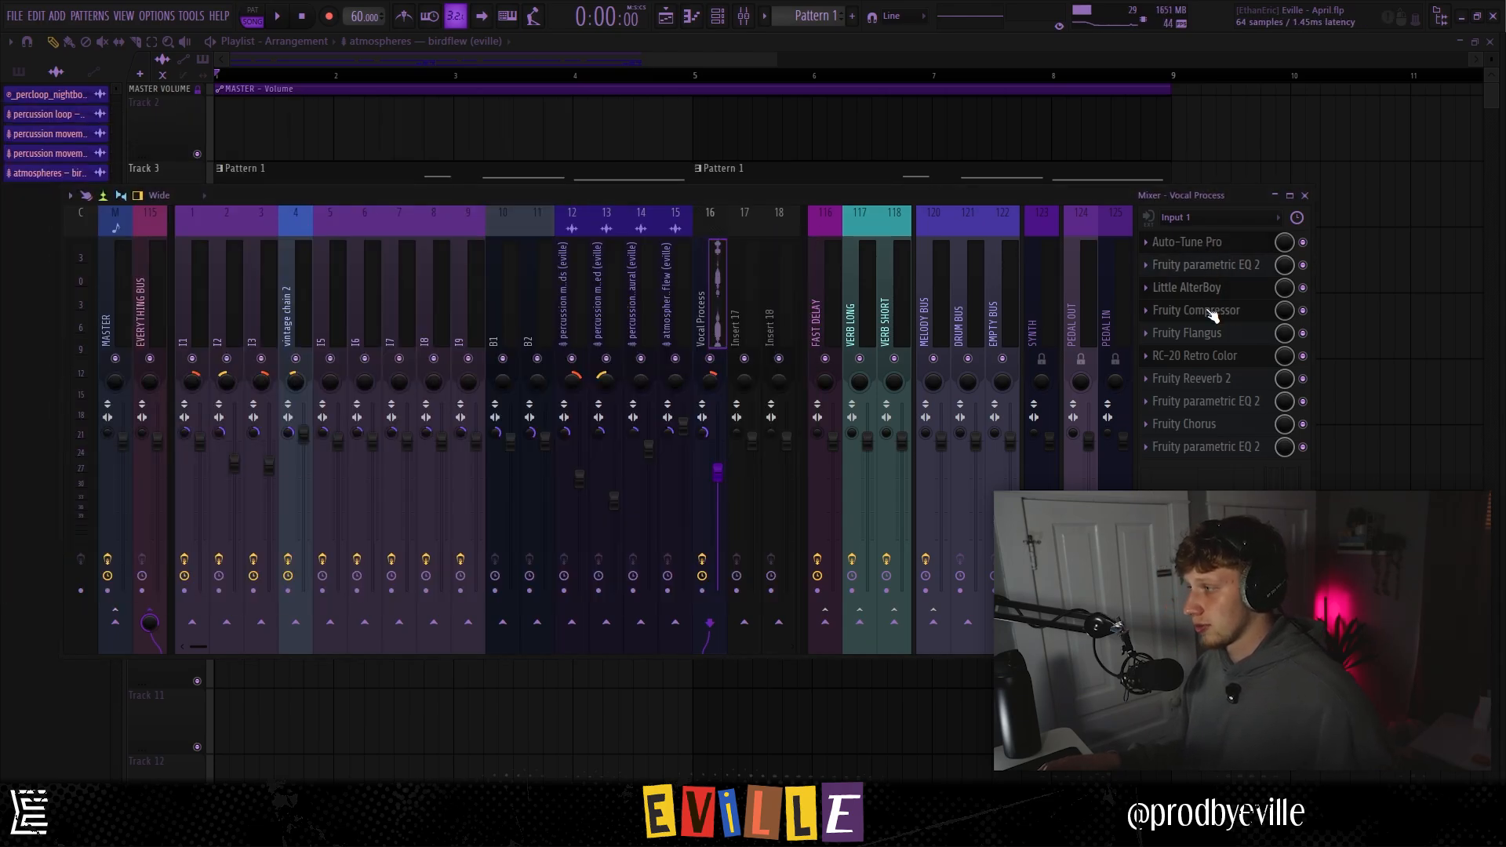
{"action": "left_click", "coordinate": [1208, 290]}
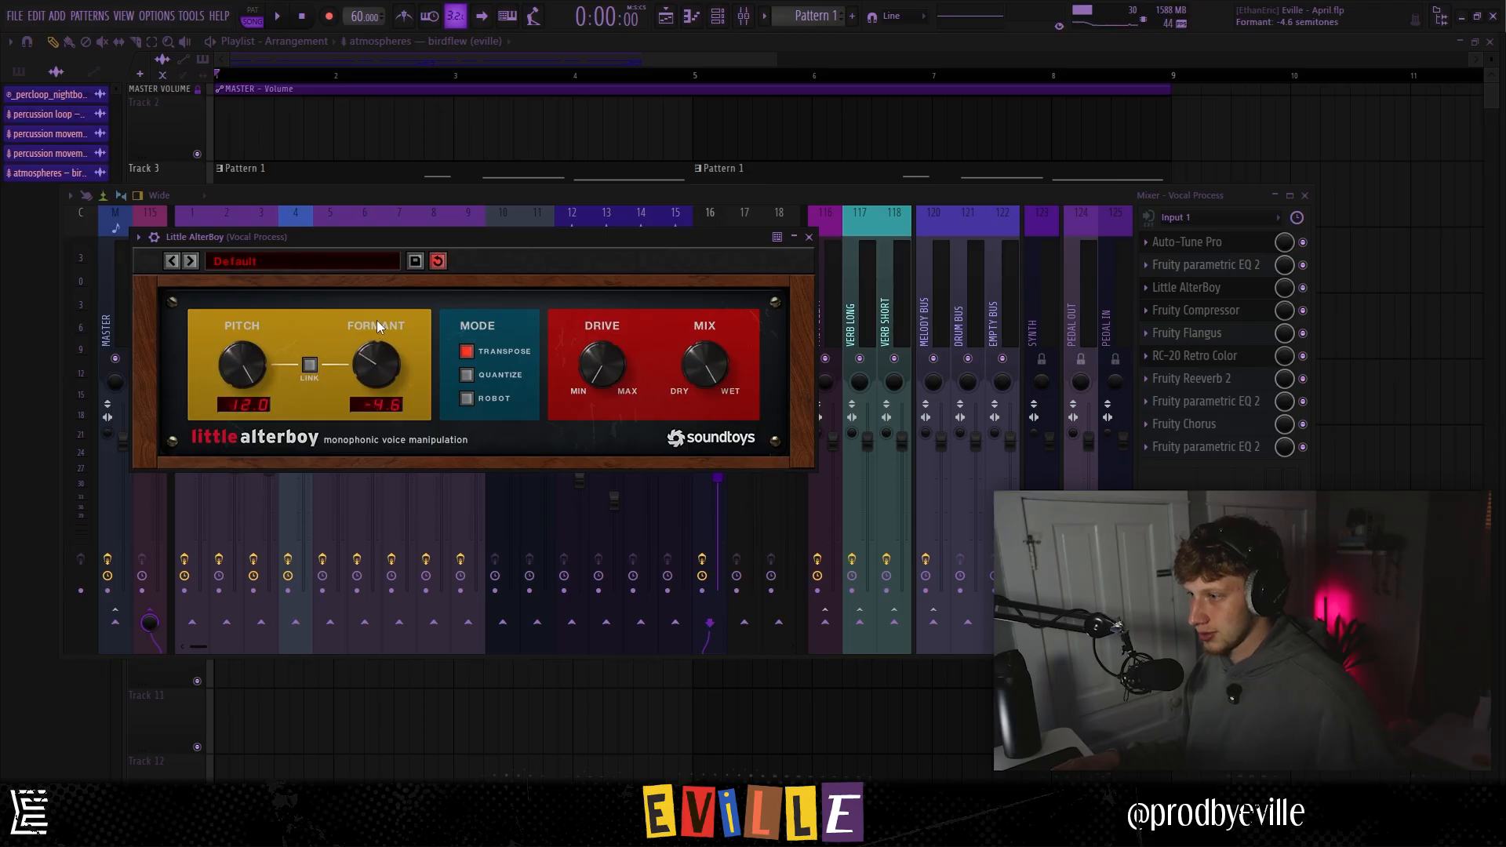
{"action": "left_click", "coordinate": [1192, 320]}
{"action": "left_click", "coordinate": [1191, 320]}
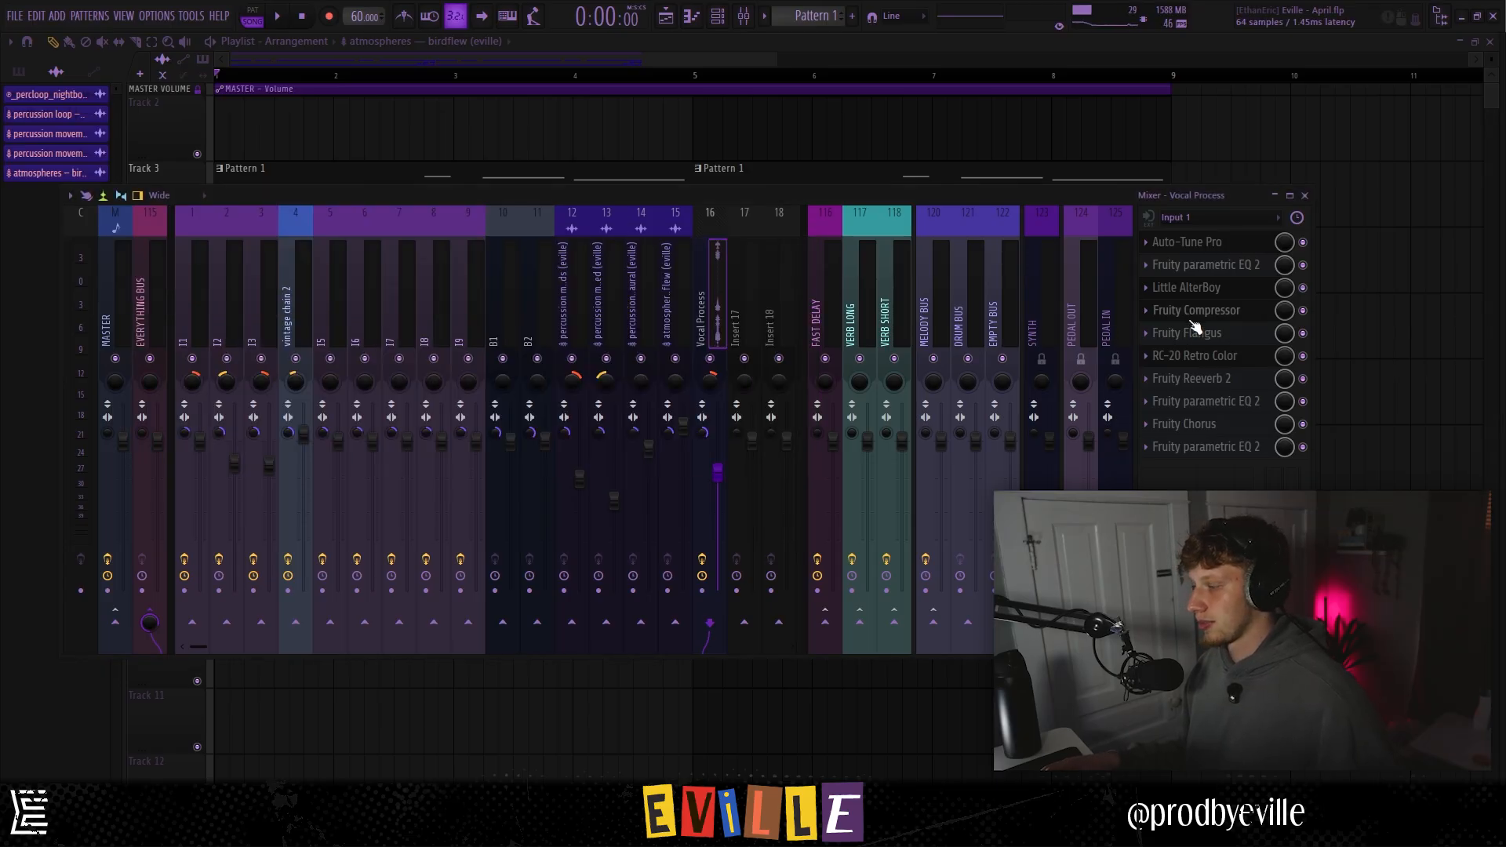
{"action": "left_click", "coordinate": [1194, 340]}
{"action": "left_click", "coordinate": [1193, 340]}
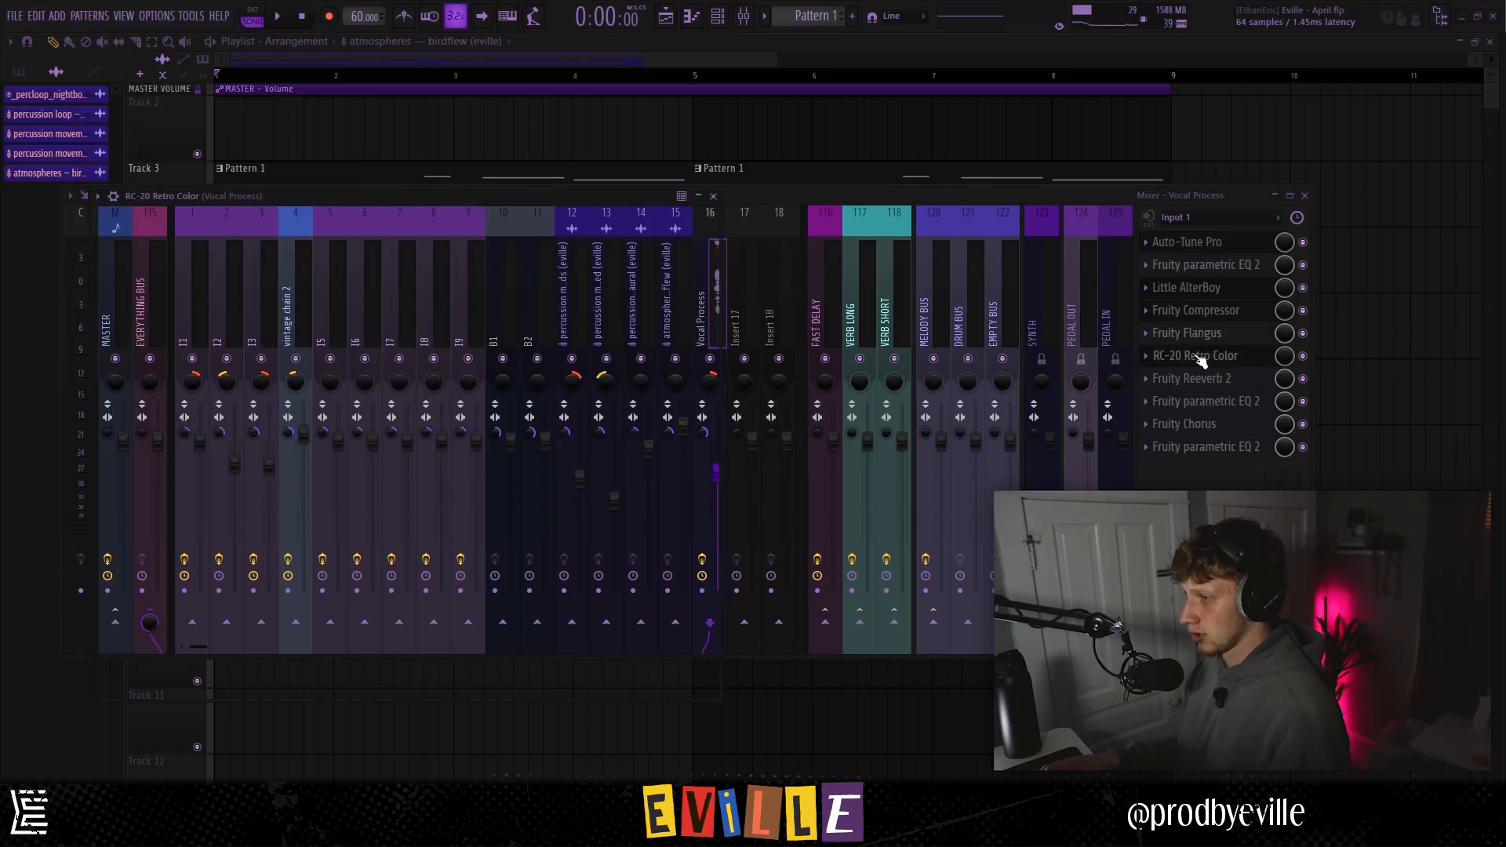
Inspect the RC-20 Retro Color, Fruity Reeverb 2, second Fruity parametric EQ 2 and Fruity Chorus settings on the Vocal Process track
{"action": "left_click", "coordinate": [1199, 357]}
{"action": "left_click", "coordinate": [403, 523]}
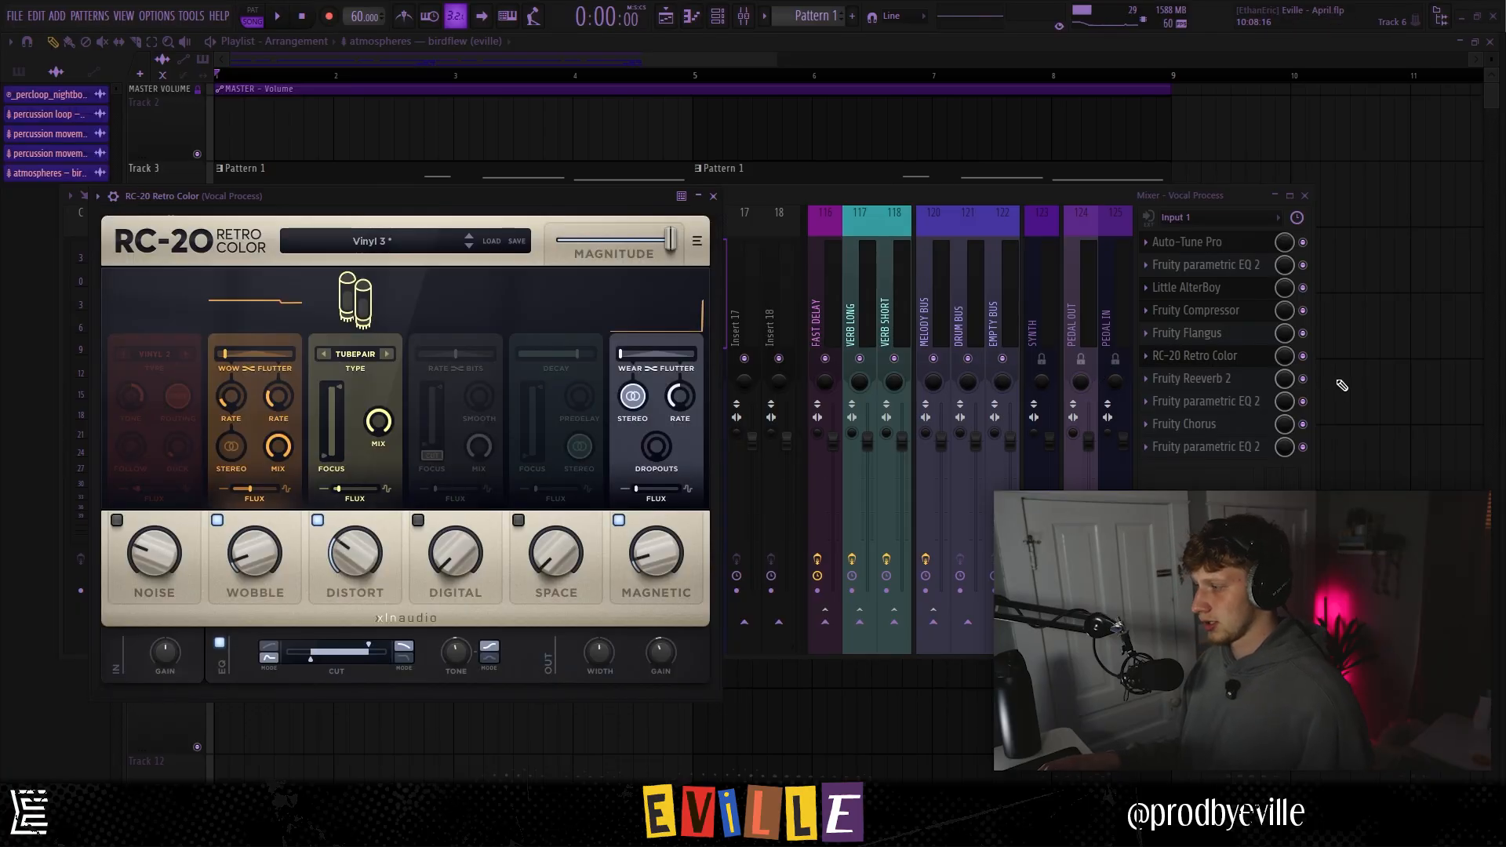
{"action": "left_click", "coordinate": [1236, 385]}
{"action": "left_click", "coordinate": [1237, 384]}
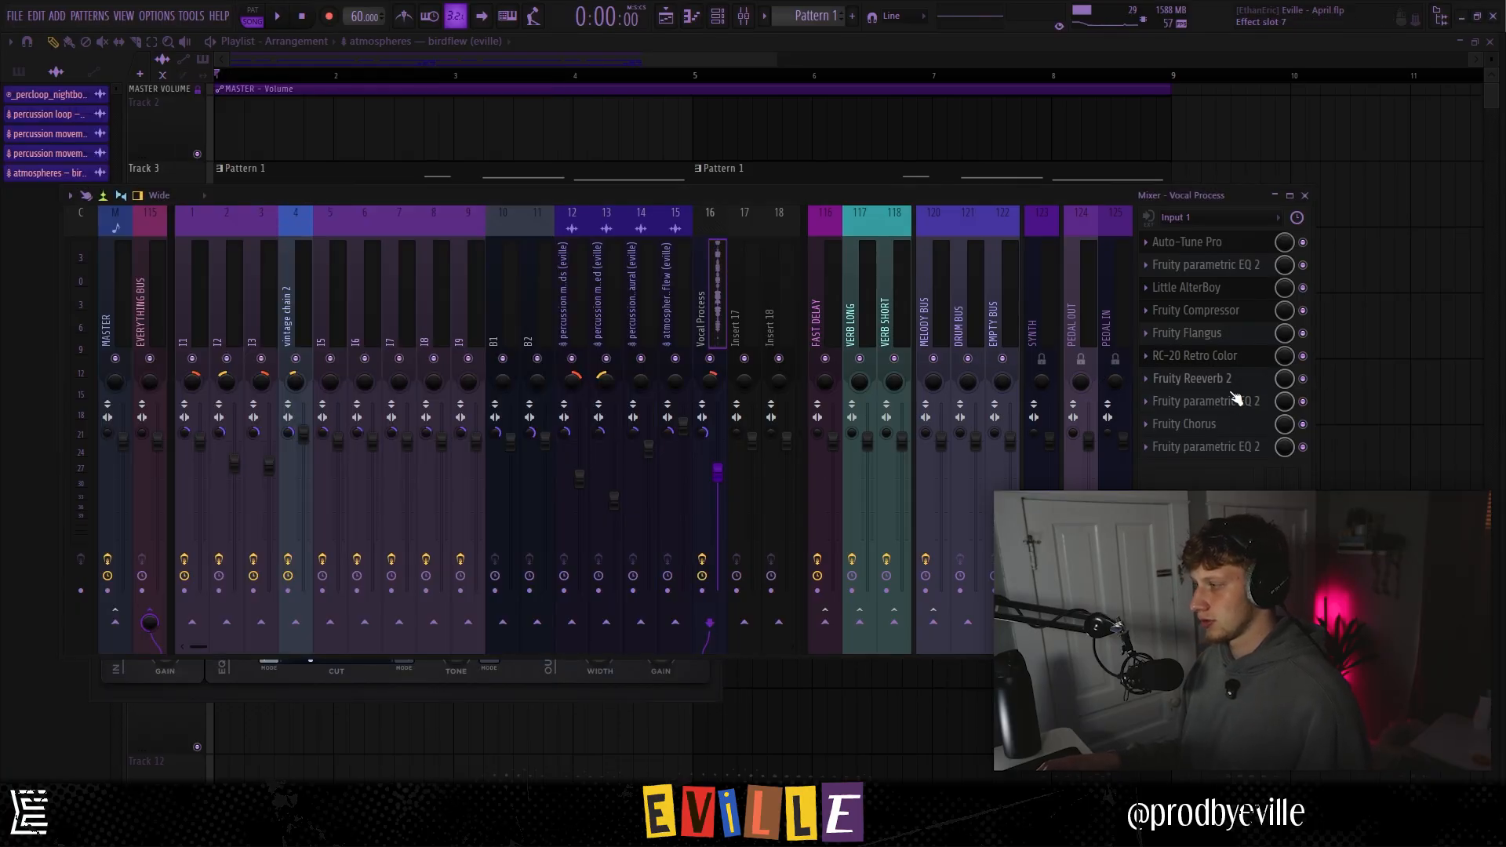
{"action": "left_click", "coordinate": [1239, 401]}
{"action": "left_click", "coordinate": [1239, 402]}
{"action": "left_click", "coordinate": [1210, 425]}
{"action": "left_click", "coordinate": [1213, 428]}
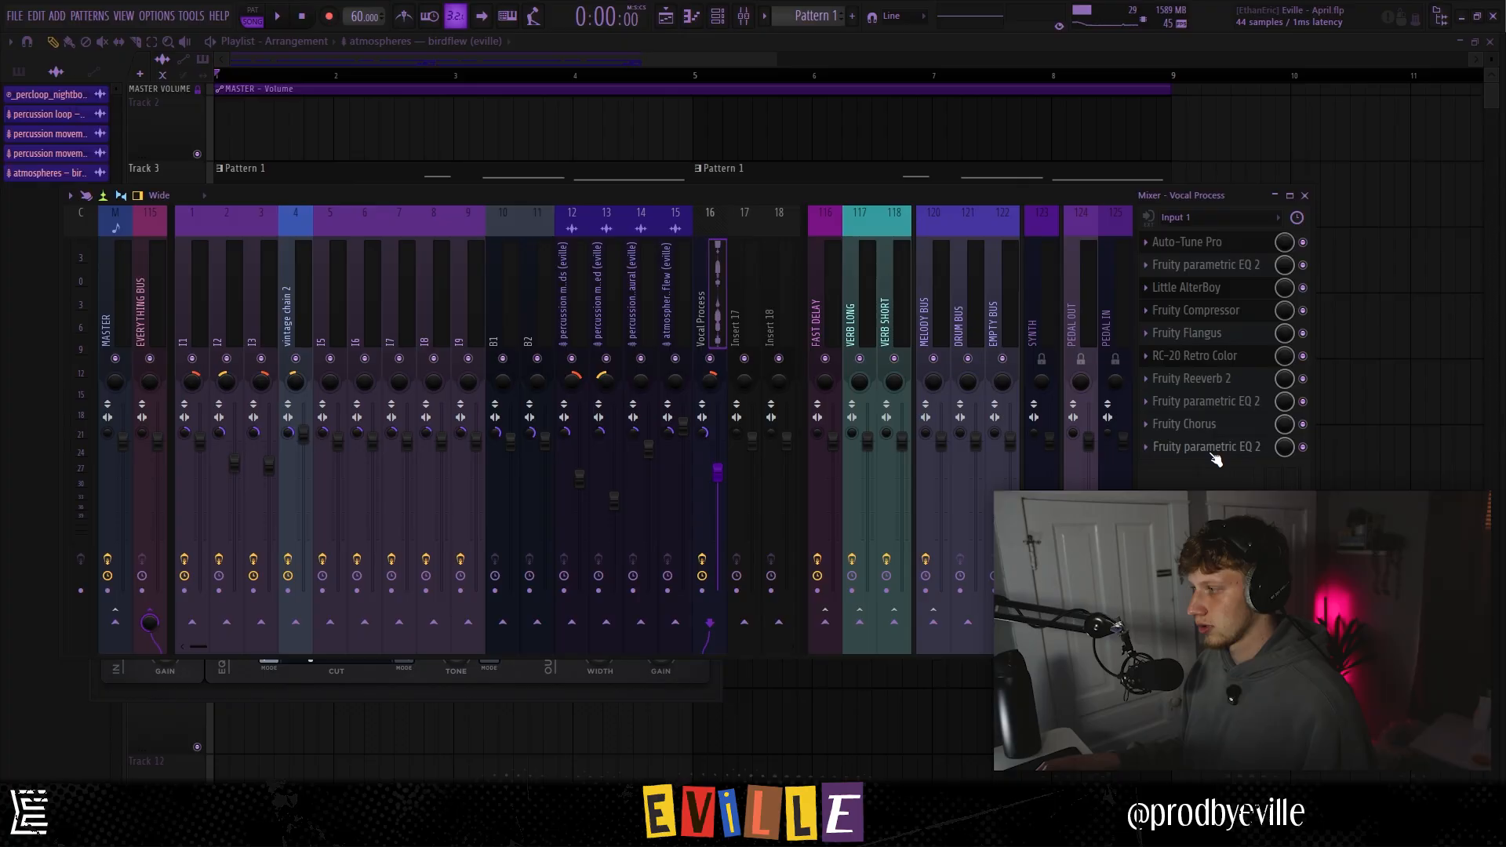
{"action": "left_click", "coordinate": [1182, 382]}
{"action": "left_click", "coordinate": [1181, 384]}
Delete RC-20 Retro Color from slot 6 of the Vocal Process track and check Auto-Tune Pro again
{"action": "left_click", "coordinate": [1149, 358]}
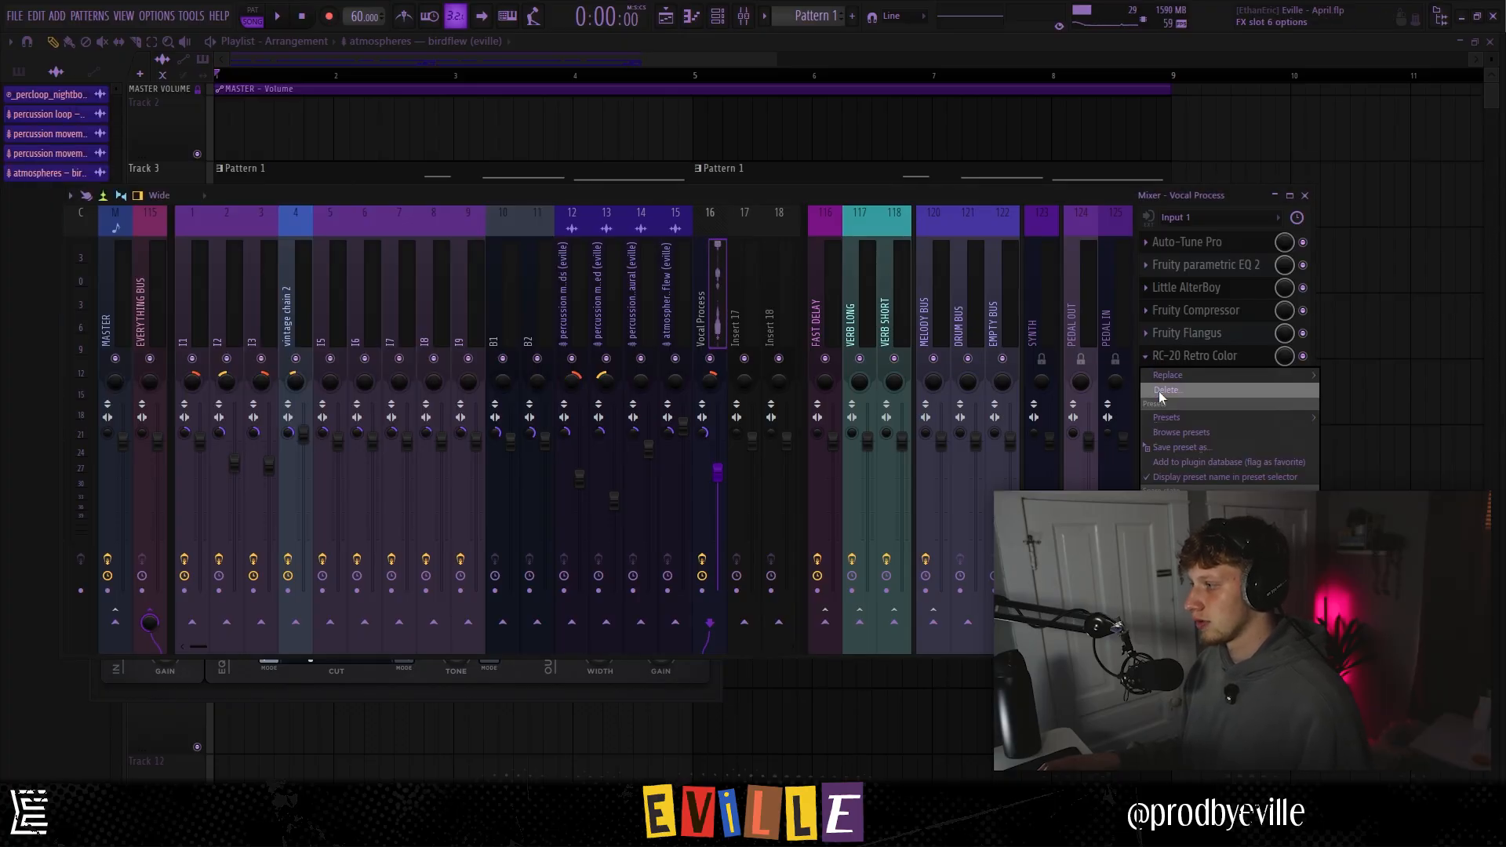
{"action": "left_click", "coordinate": [1160, 392]}
{"action": "left_click", "coordinate": [811, 458]}
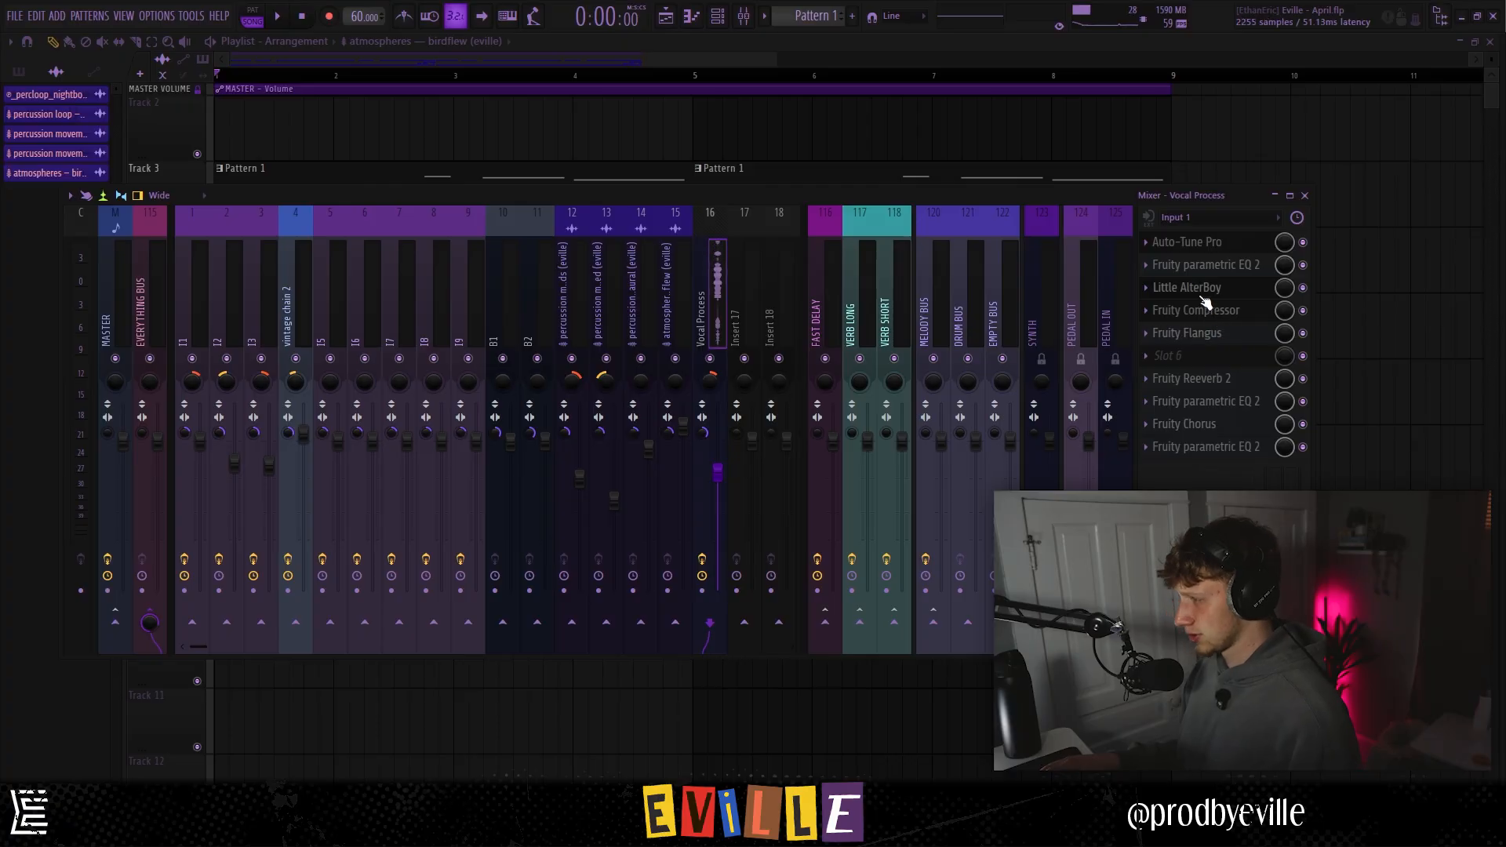
{"action": "left_click", "coordinate": [1193, 249]}
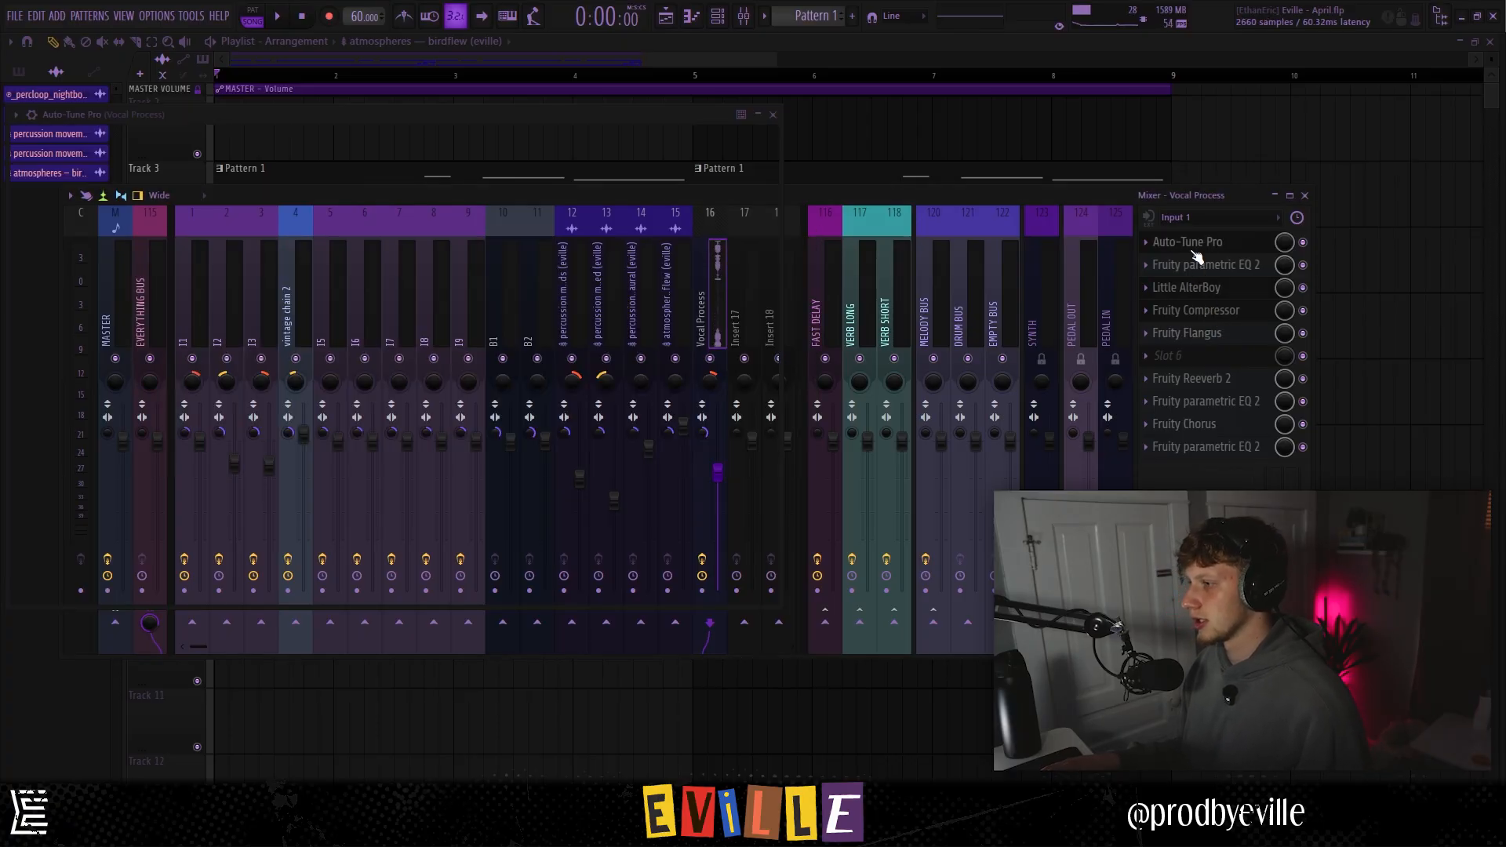
{"action": "left_click", "coordinate": [1191, 250]}
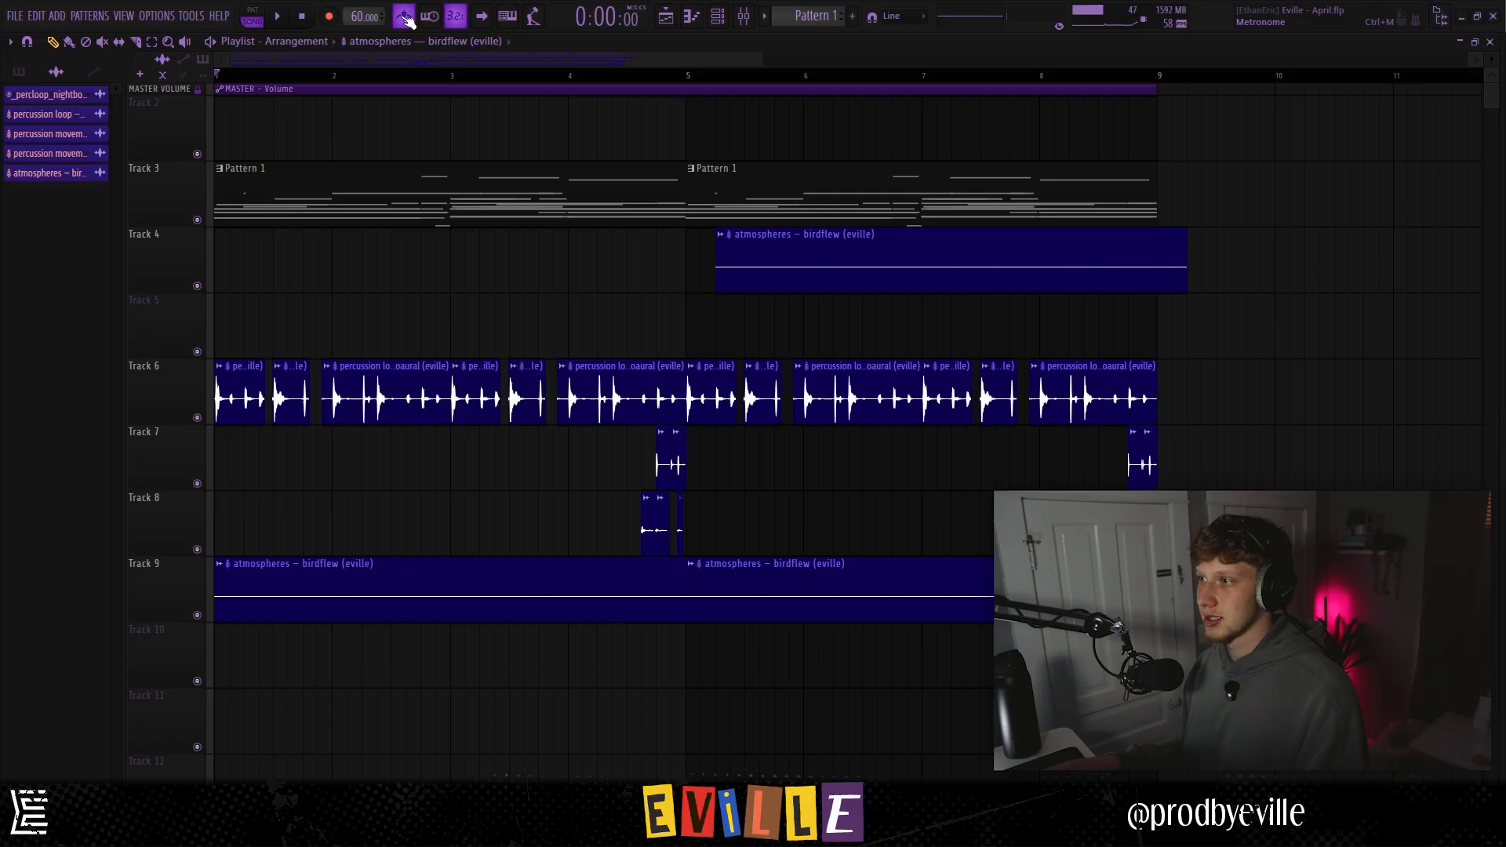
Delete the stray atmosphere clip on Track 4 and check that the recording filter includes audio
{"action": "right_click", "coordinate": [769, 275]}
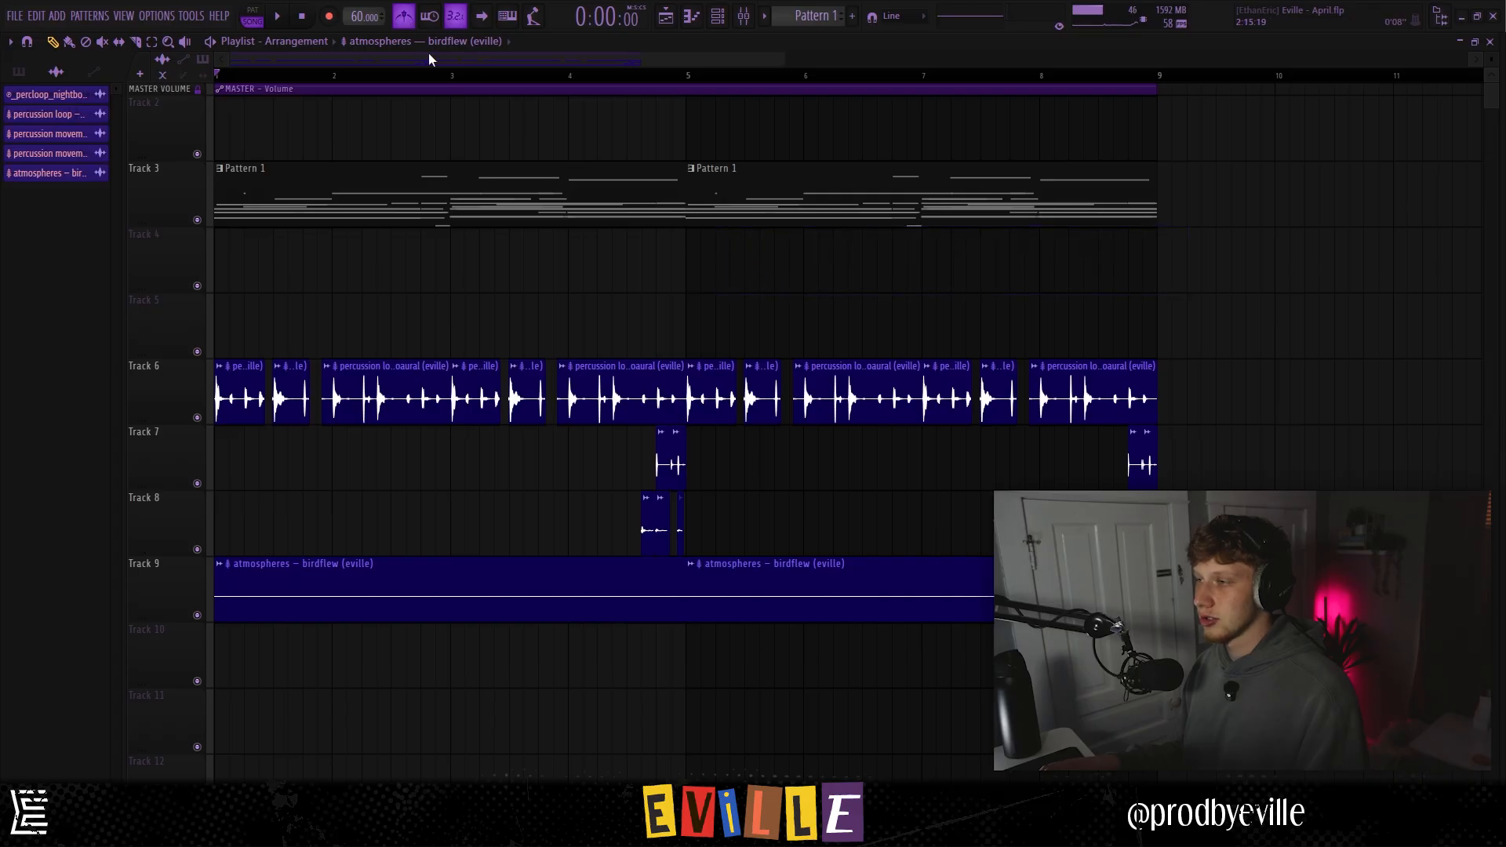
{"action": "right_click", "coordinate": [329, 21]}
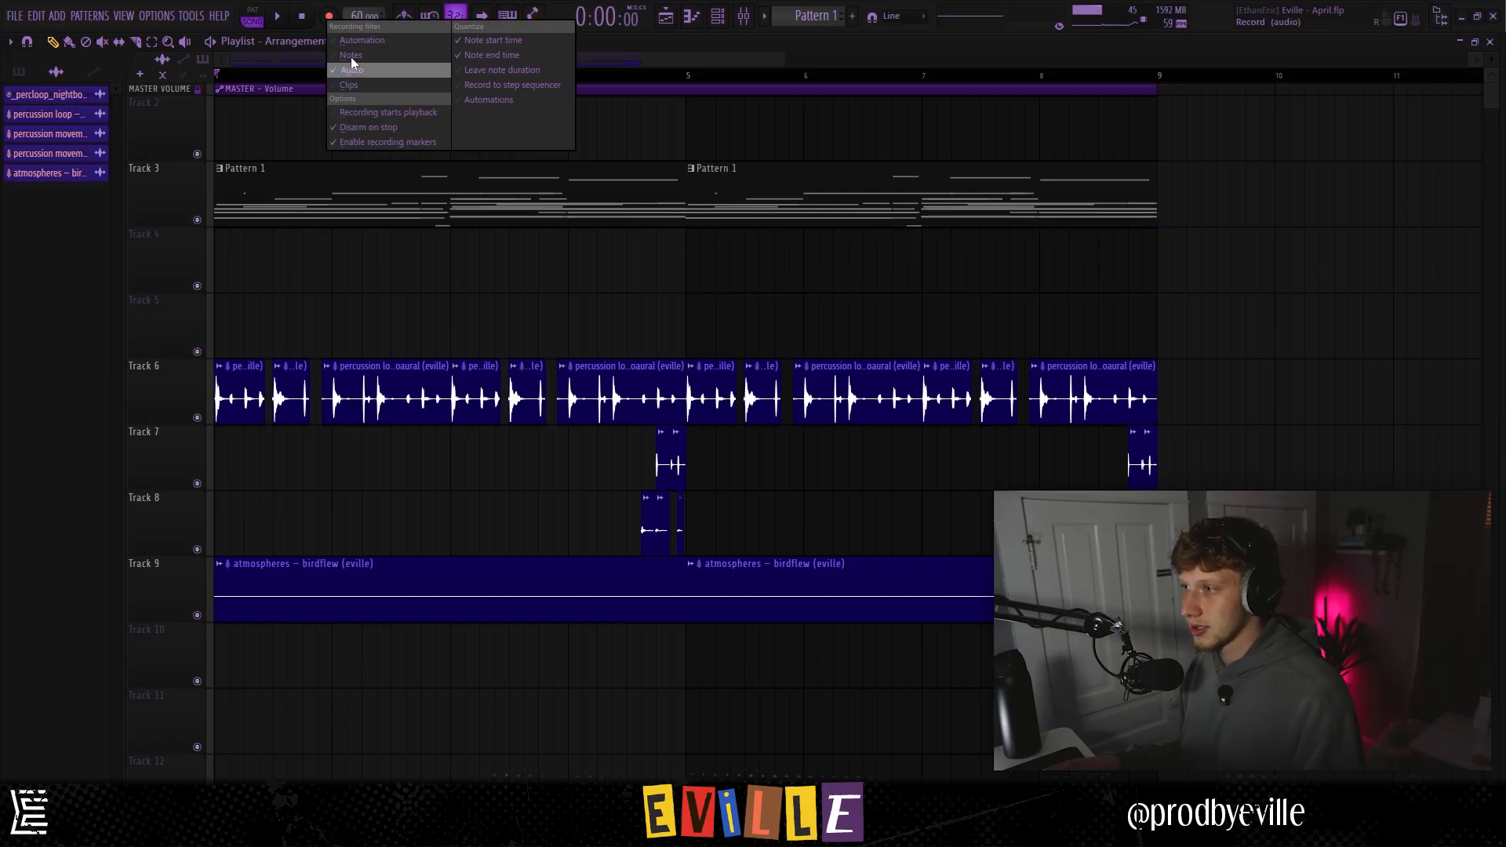
{"action": "left_click", "coordinate": [162, 139]}
{"action": "key", "text": "F9"}
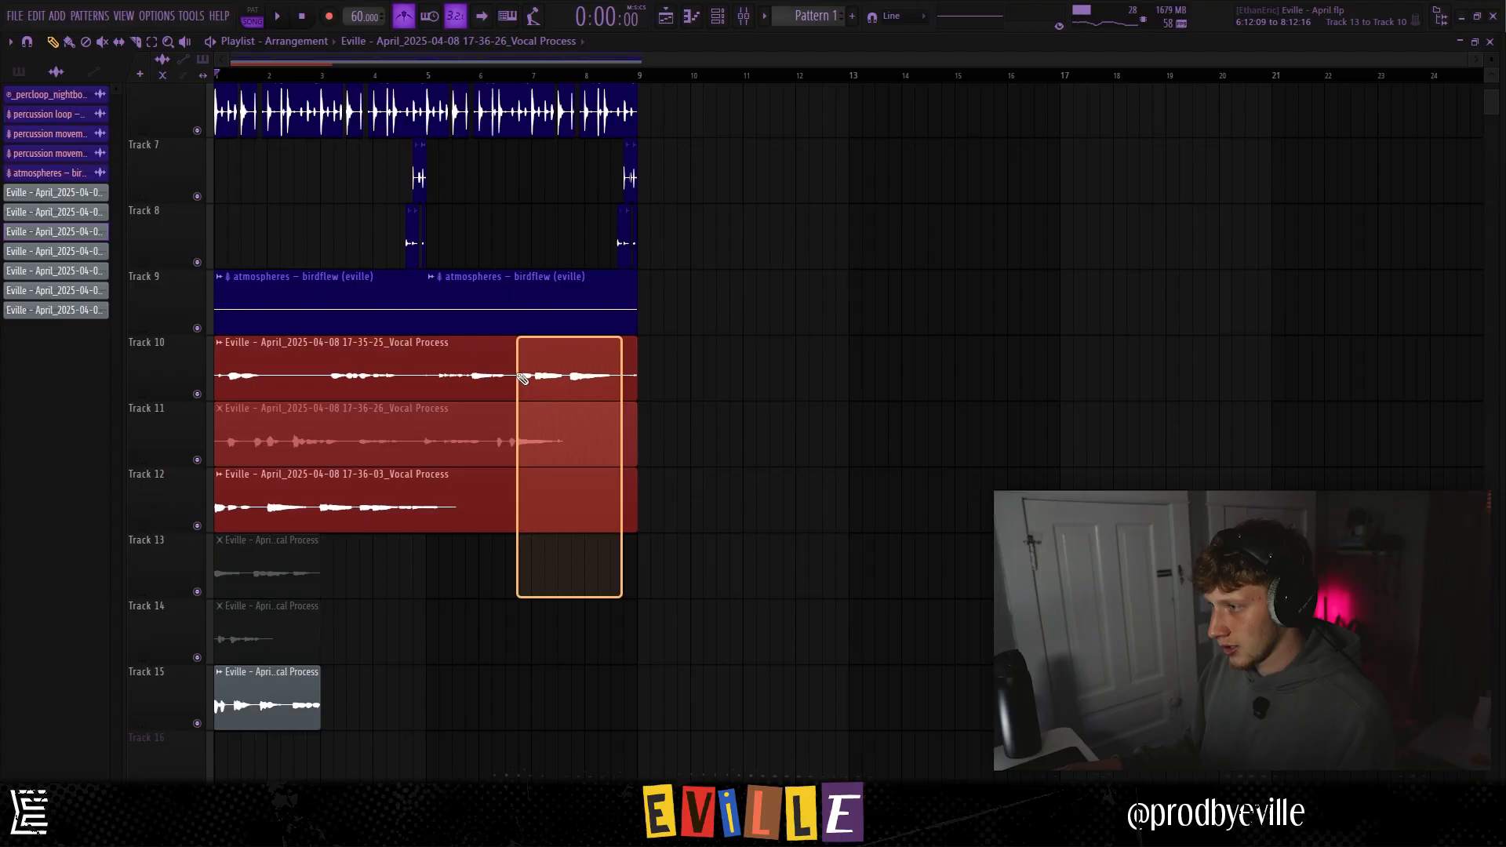
Select the long vocal takes on Tracks 10 to 12 and shorten them to end at bar 5
{"action": "left_click_drag", "start_coordinate": [522, 379], "coordinate": [519, 376]}
{"action": "left_click_drag", "start_coordinate": [635, 346], "coordinate": [427, 339]}
{"action": "left_click", "coordinate": [554, 492]}
{"action": "right_click", "coordinate": [562, 481]}
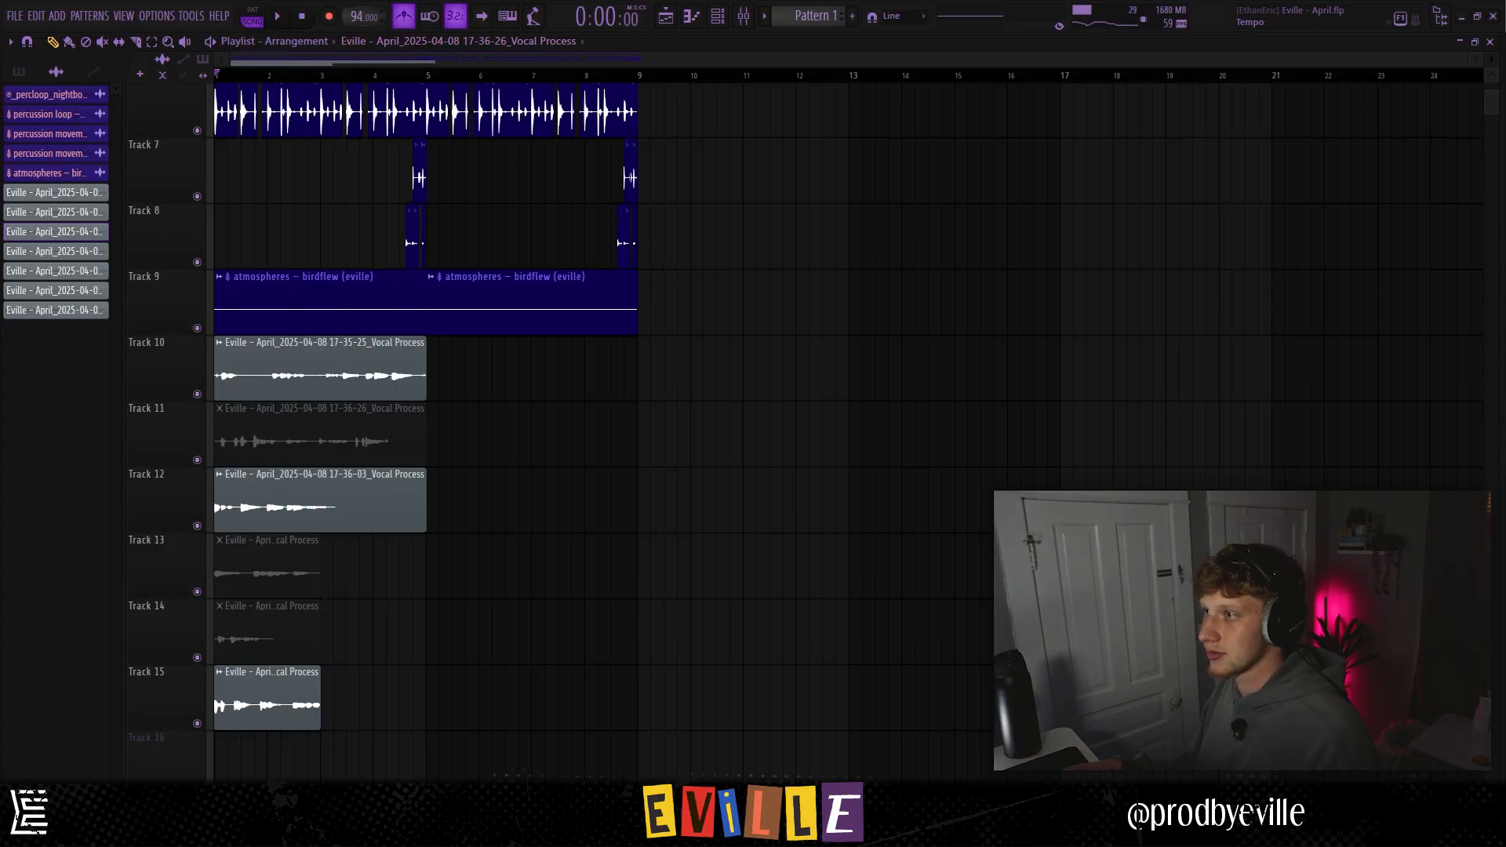
Set the tempo to 93 BPM and open the SoundShifter Pitch effect on the master track
{"action": "left_click", "coordinate": [750, 24]}
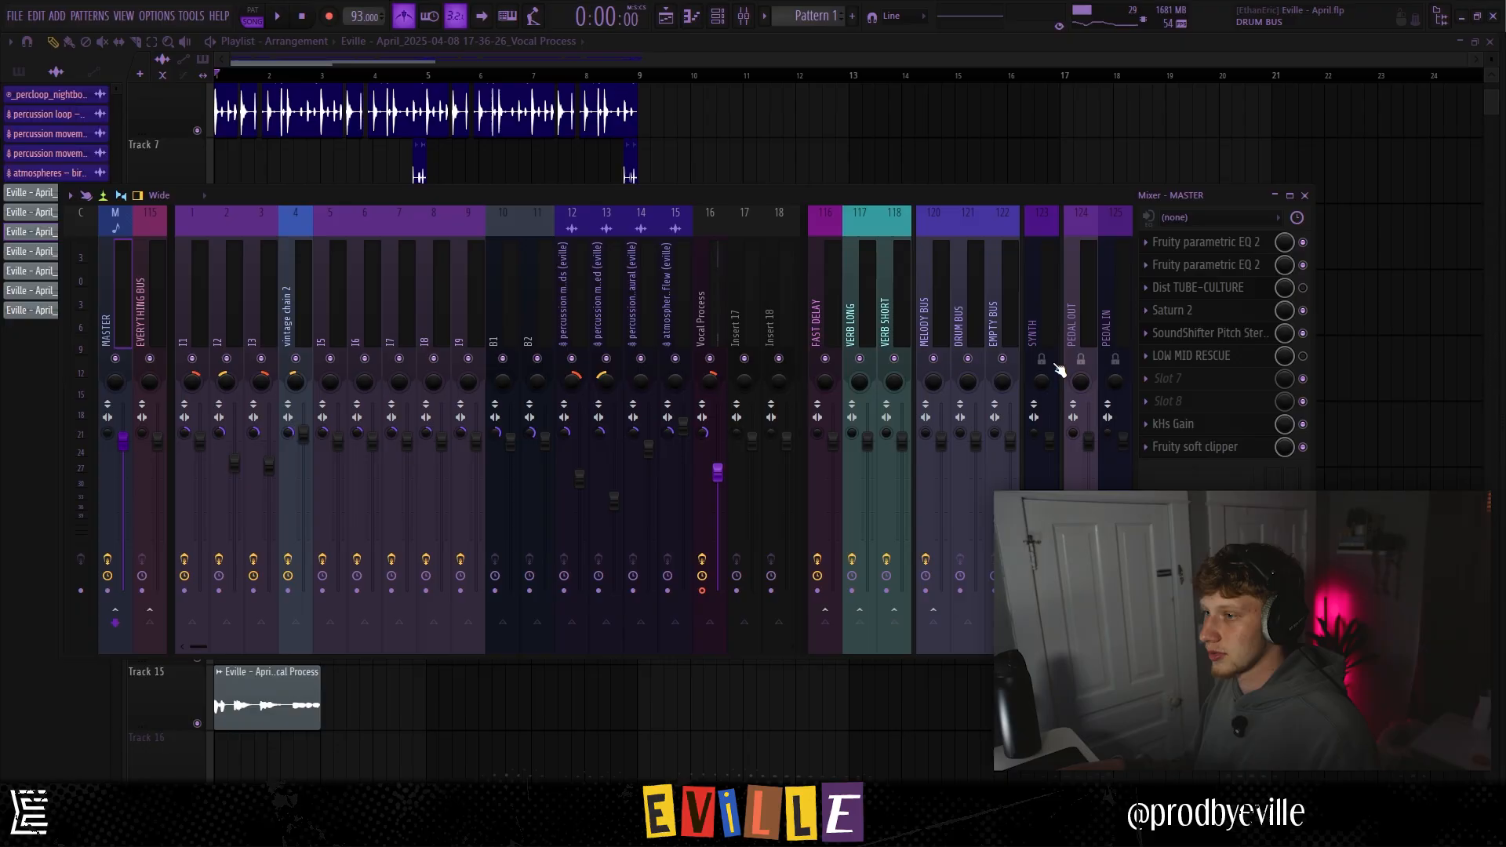
{"action": "left_click", "coordinate": [1233, 335]}
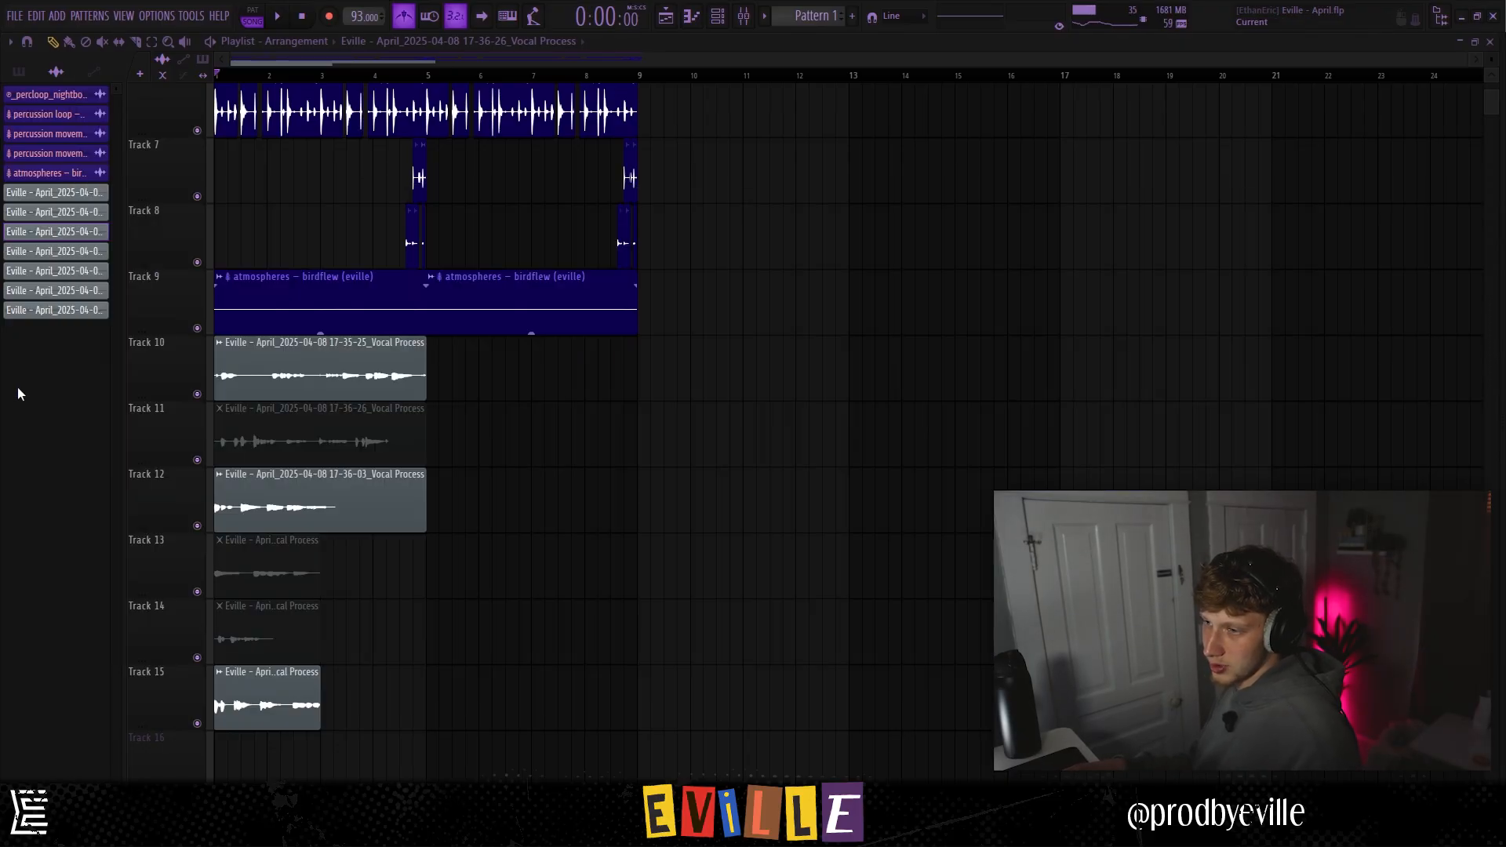
Play the arrangement to listen to the recorded vocal takes against the beat
{"action": "key", "text": "space"}
{"action": "left_click", "coordinate": [651, 500]}
{"action": "right_click", "coordinate": [650, 500]}
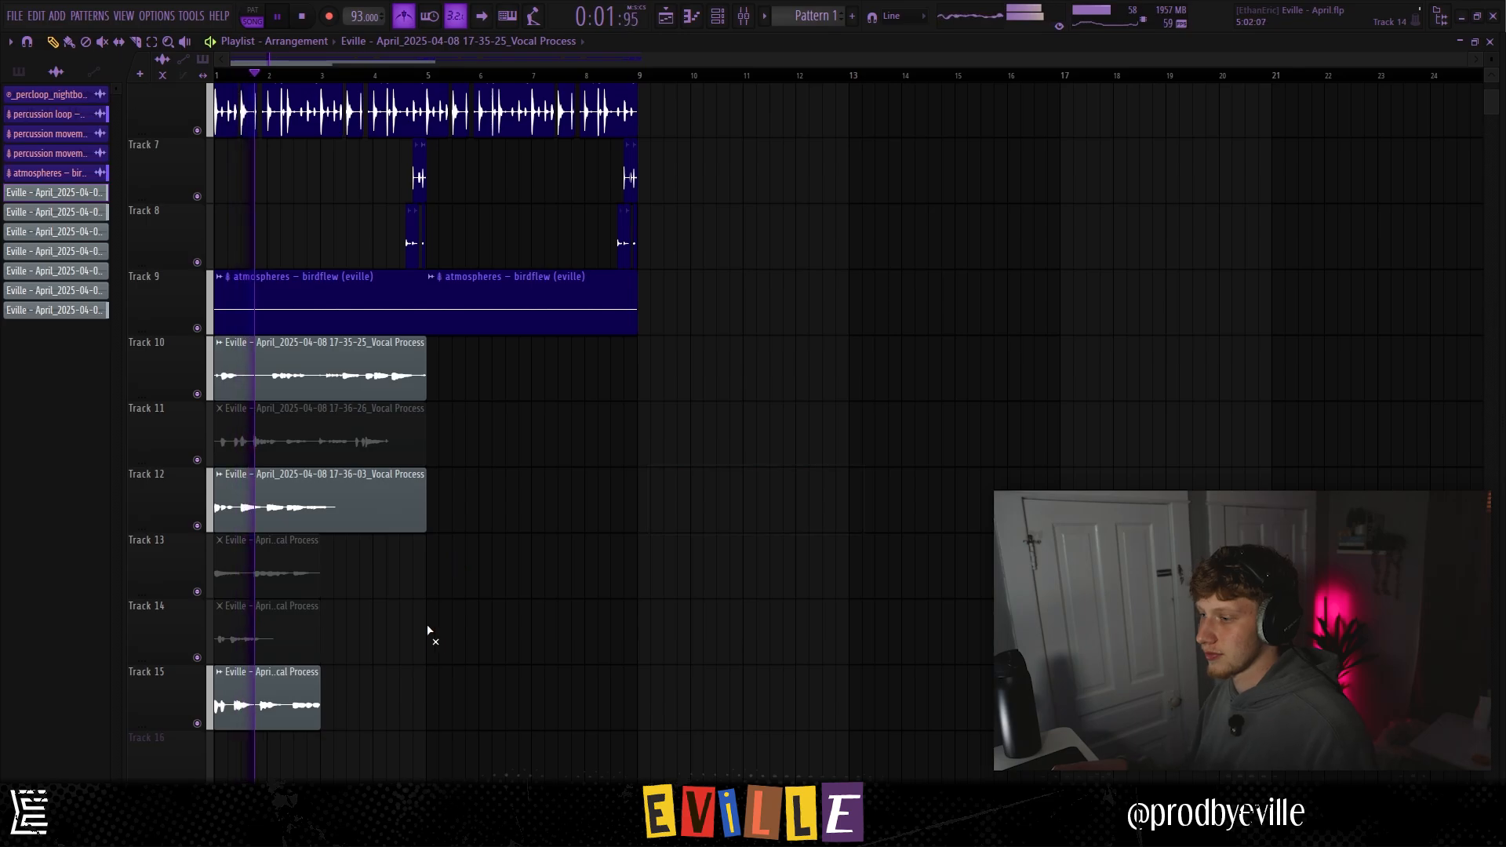
{"action": "scroll", "coordinate": [400, 581], "scroll_direction": "up", "scroll_amount": 4}
{"action": "scroll", "coordinate": [400, 581], "scroll_direction": "down", "scroll_amount": 5}
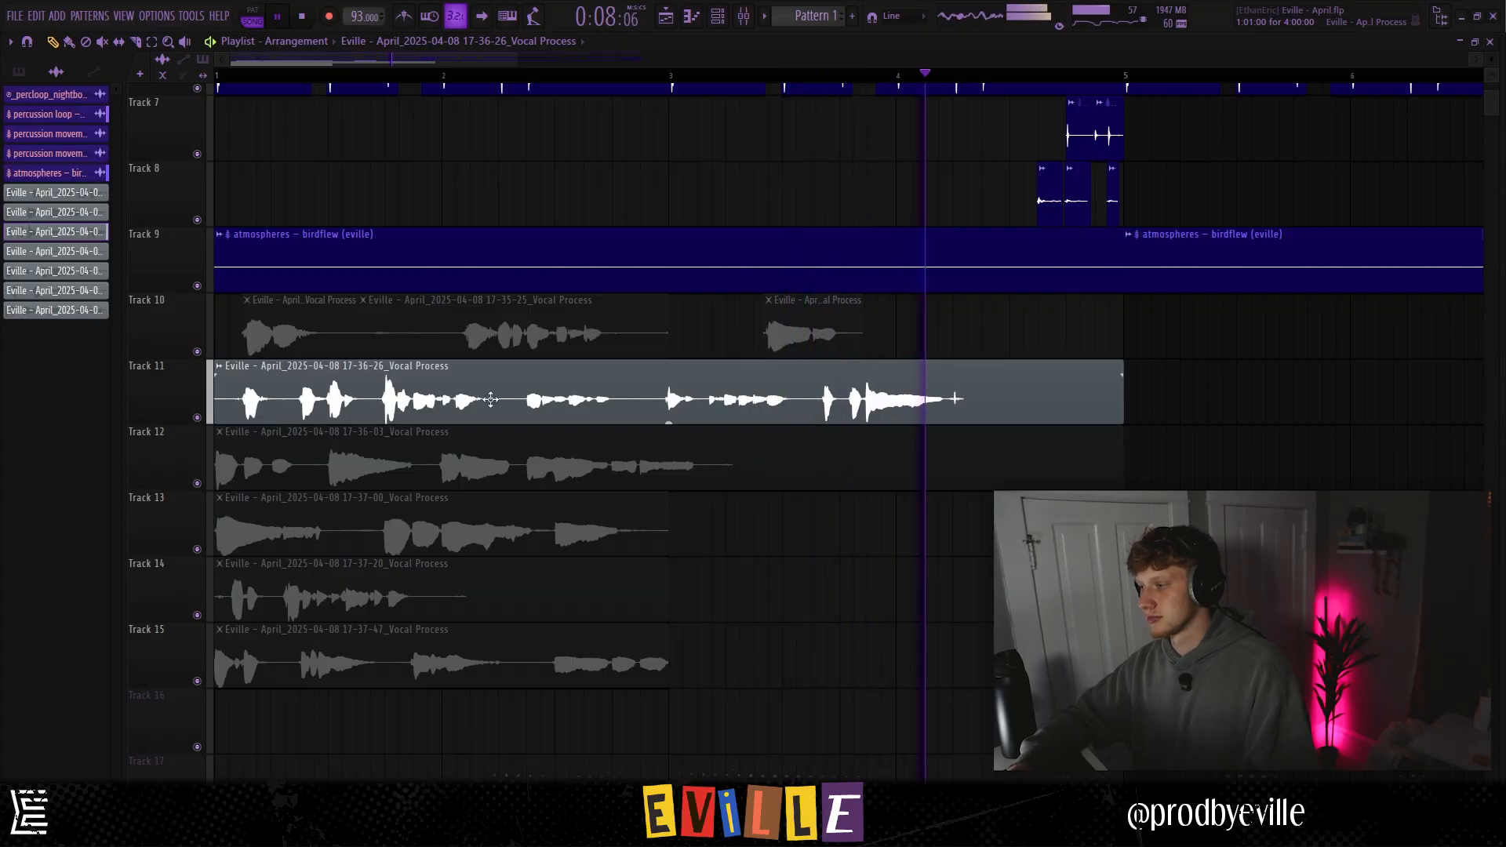
{"action": "key", "text": "space"}
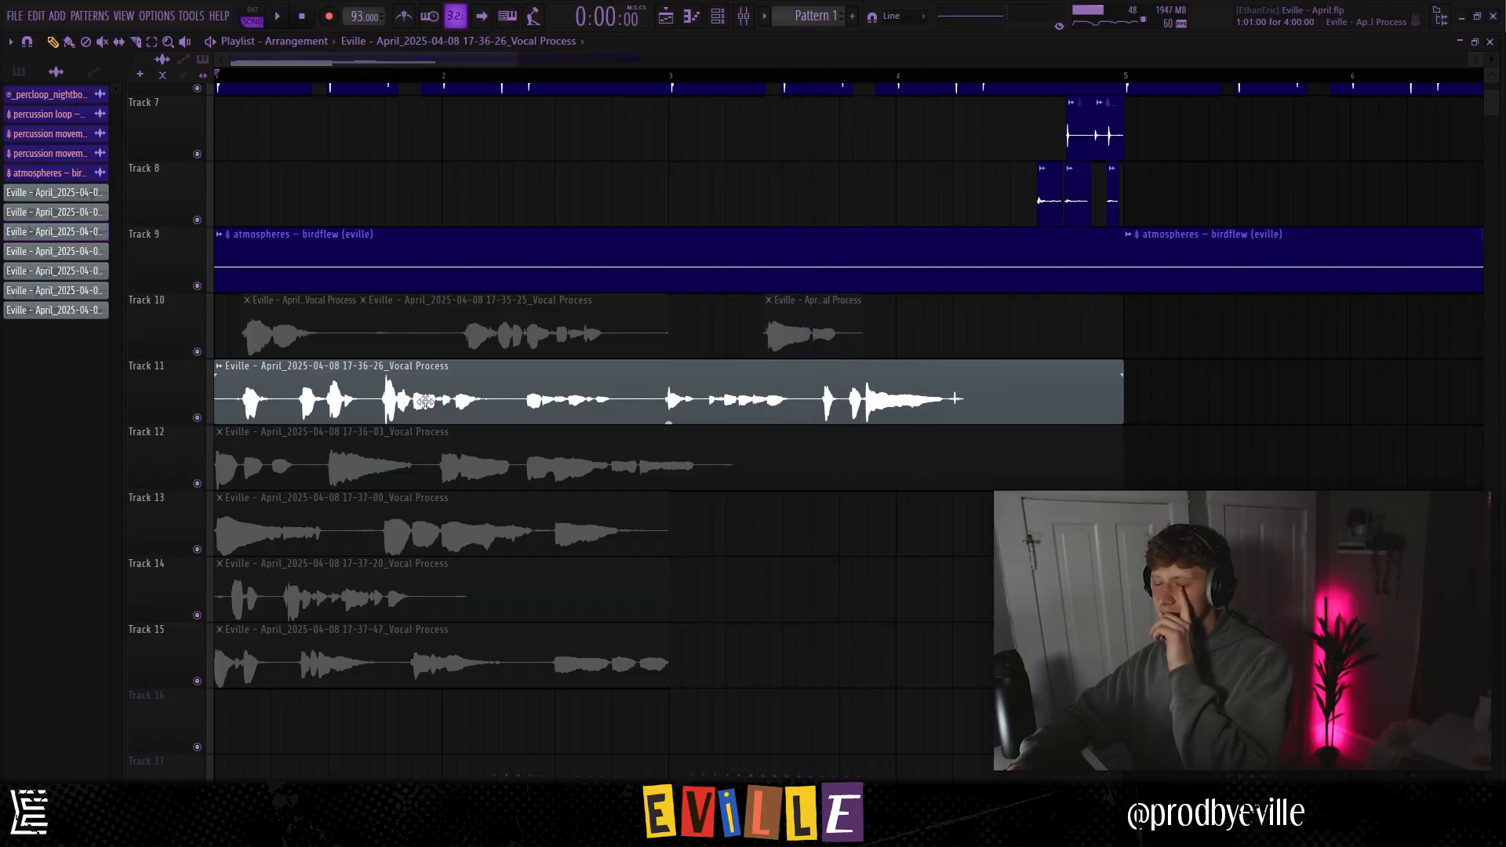
Select the muted vocal takes on Tracks 12 to 15 and move them down to start at Track 16
{"action": "left_click_drag", "start_coordinate": [492, 453], "coordinate": [392, 695]}
{"action": "left_click_drag", "start_coordinate": [390, 606], "coordinate": [387, 672]}
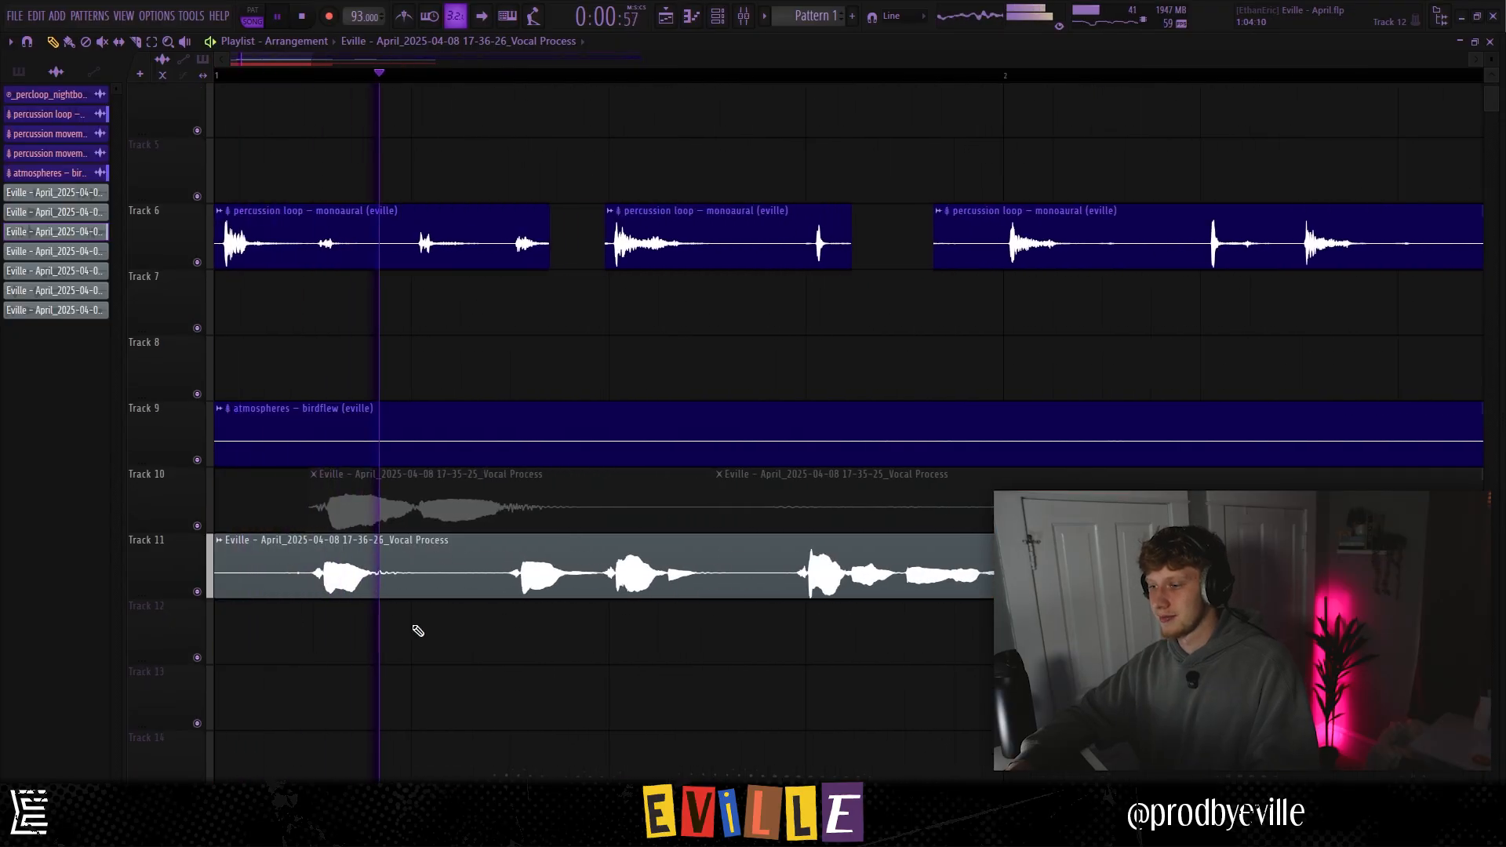
{"action": "left_click", "coordinate": [766, 709]}
{"action": "right_click", "coordinate": [766, 709]}
{"action": "scroll", "coordinate": [592, 554], "scroll_direction": "down", "scroll_amount": 4}
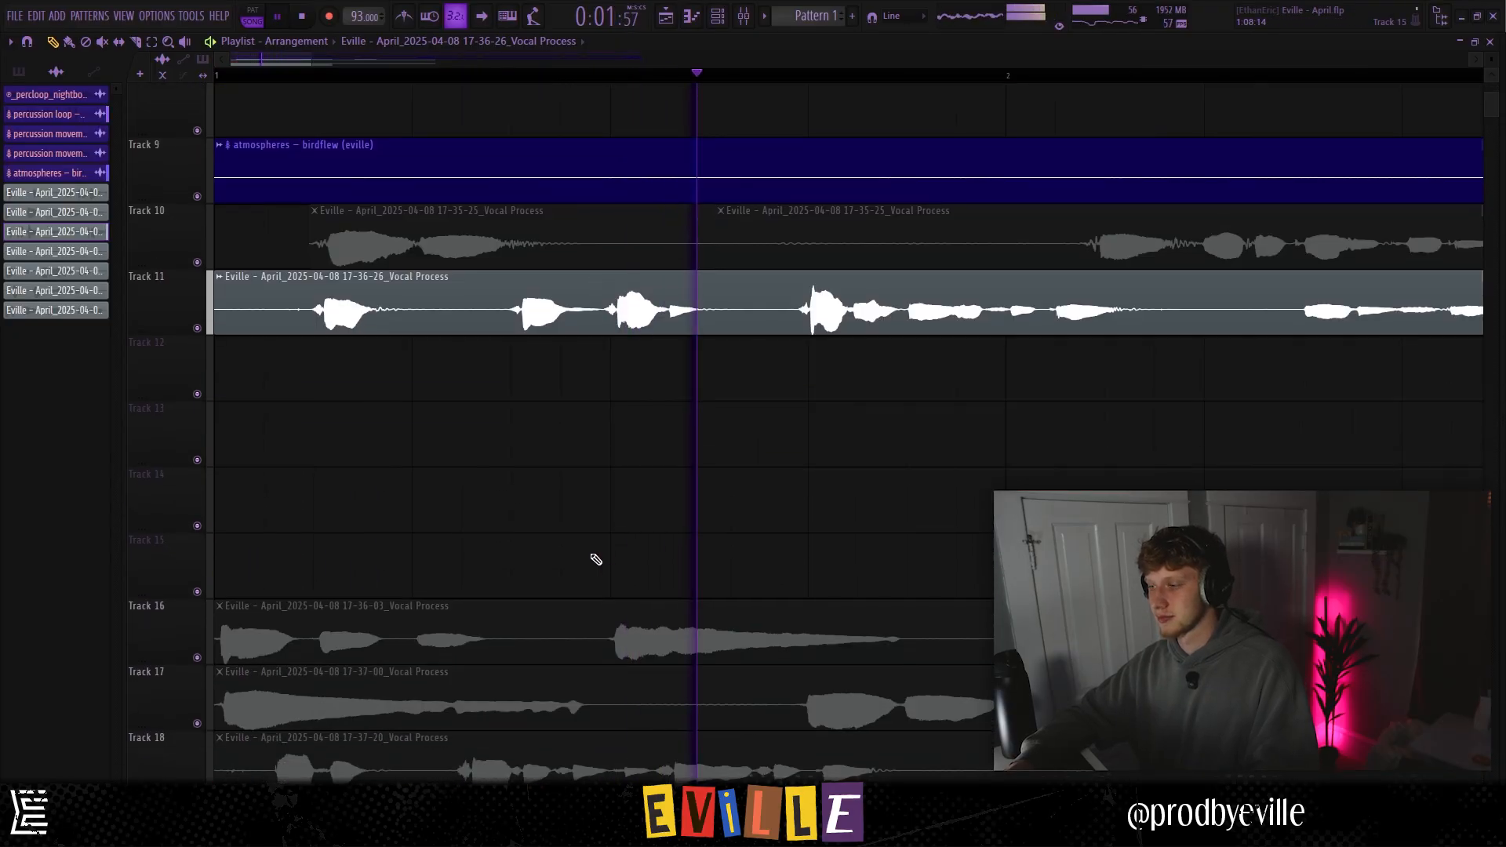
Slice the Track 11 vocal take just before its loud phrase late in bar 1 and delete the part before the cut
{"action": "scroll", "coordinate": [524, 521], "scroll_direction": "down", "scroll_amount": 3, "text": "ctrl"}
{"action": "scroll", "coordinate": [339, 429], "scroll_direction": "up", "scroll_amount": 3, "text": "ctrl"}
{"action": "key", "text": "c"}
{"action": "left_click", "coordinate": [639, 327]}
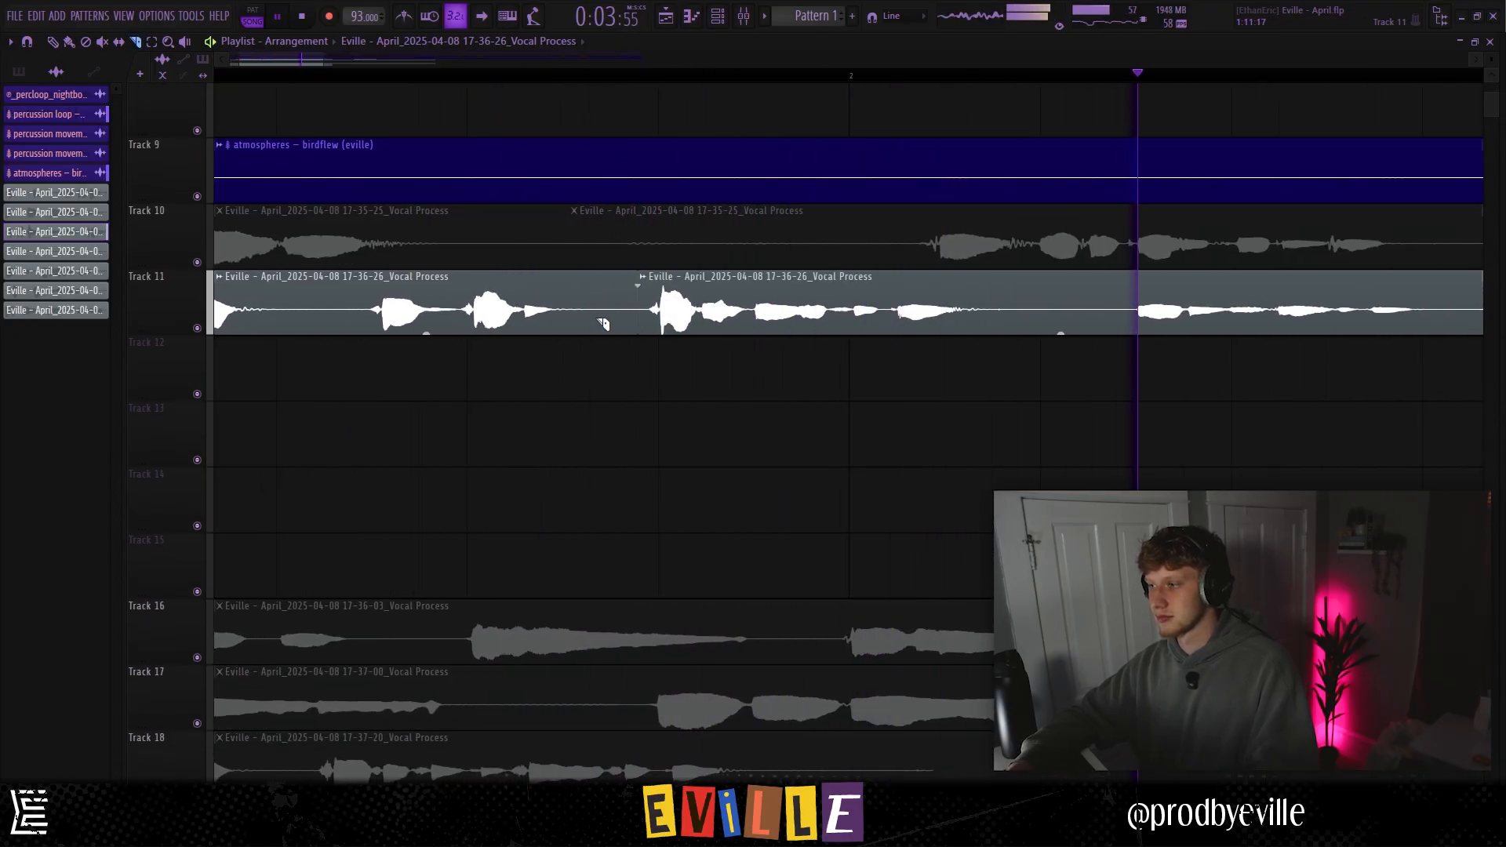
{"action": "key", "text": "space"}
{"action": "key", "text": "alt+p"}
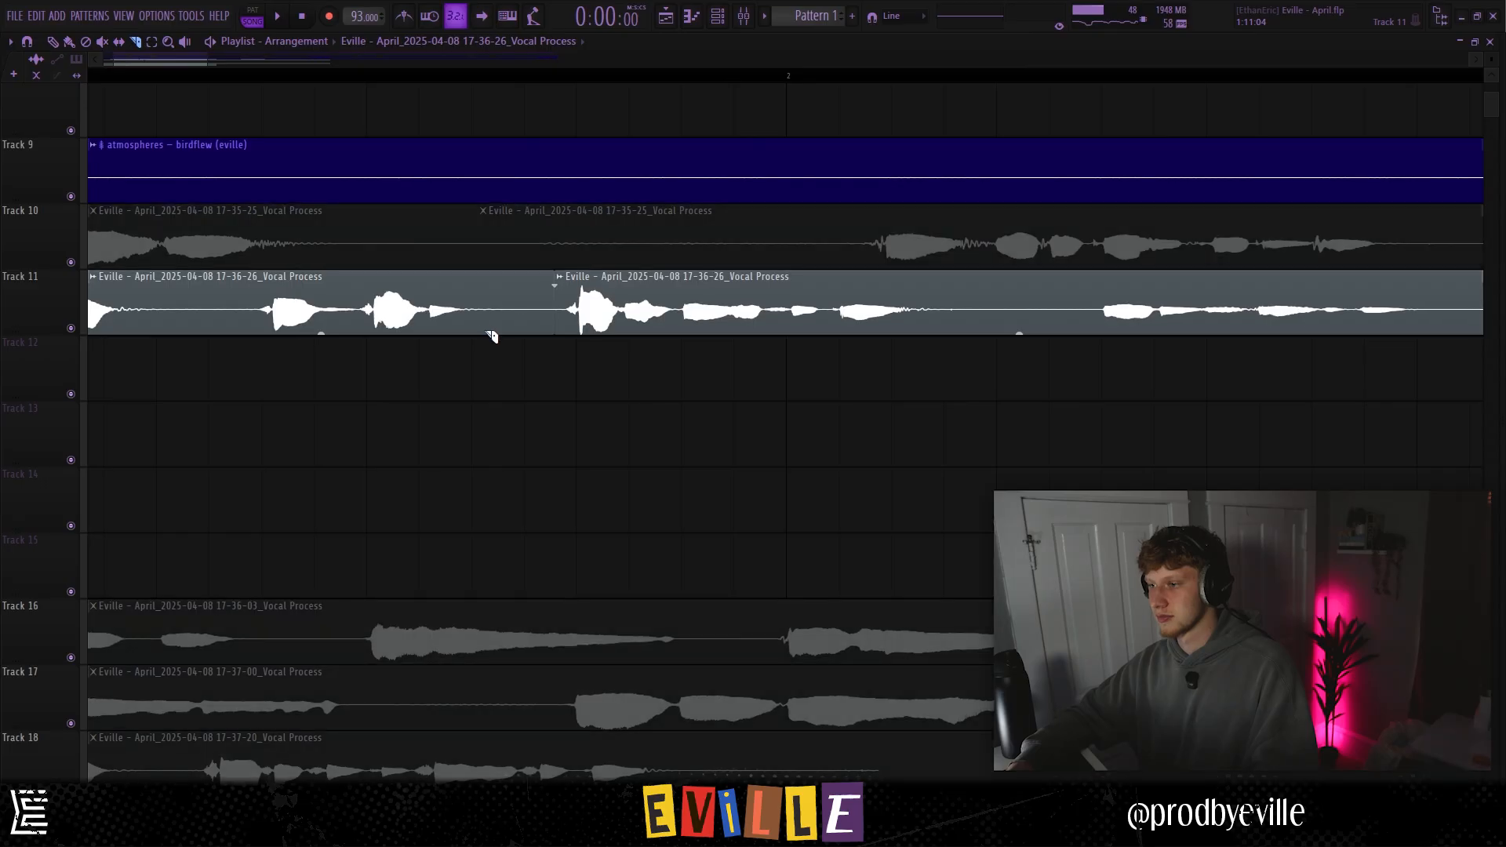
{"action": "key", "text": "alt+p"}
{"action": "scroll", "coordinate": [471, 339], "scroll_direction": "down", "scroll_amount": 3, "text": "ctrl"}
{"action": "key", "text": "p"}
{"action": "right_click", "coordinate": [356, 332]}
Move the remaining Track 11 vocal clip to start about a third of the way into bar 1, auditioning its timing
{"action": "key", "text": "space"}
{"action": "key", "text": "space"}
{"action": "left_click_drag", "start_coordinate": [537, 301], "coordinate": [378, 305]}
{"action": "scroll", "coordinate": [392, 305], "scroll_direction": "up", "scroll_amount": 2, "text": "ctrl"}
{"action": "key", "text": "space"}
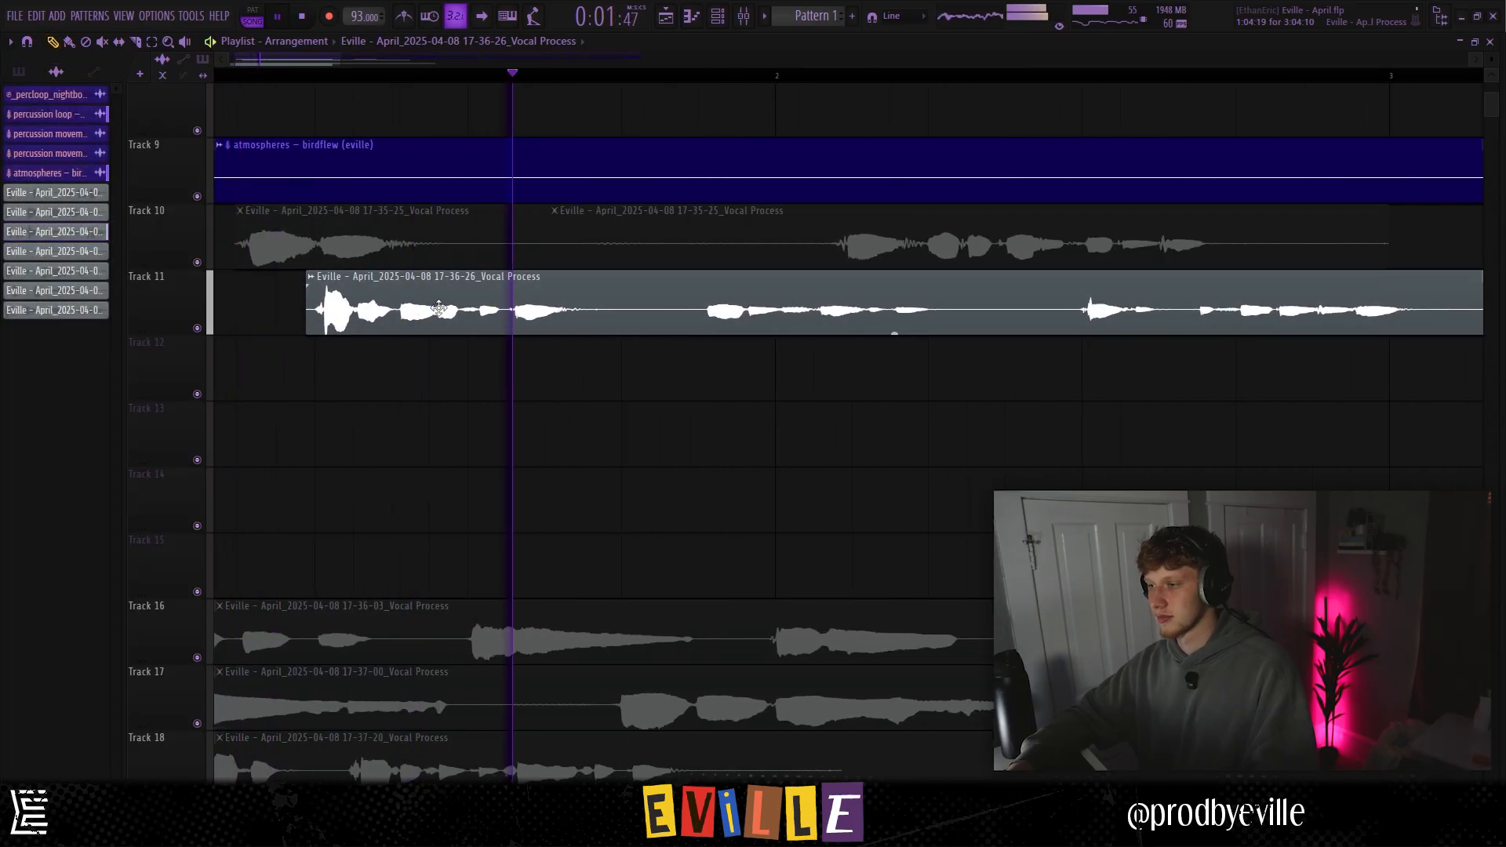
{"action": "key", "text": "space"}
{"action": "key", "text": "space"}
{"action": "left_click_drag", "start_coordinate": [468, 312], "coordinate": [503, 294]}
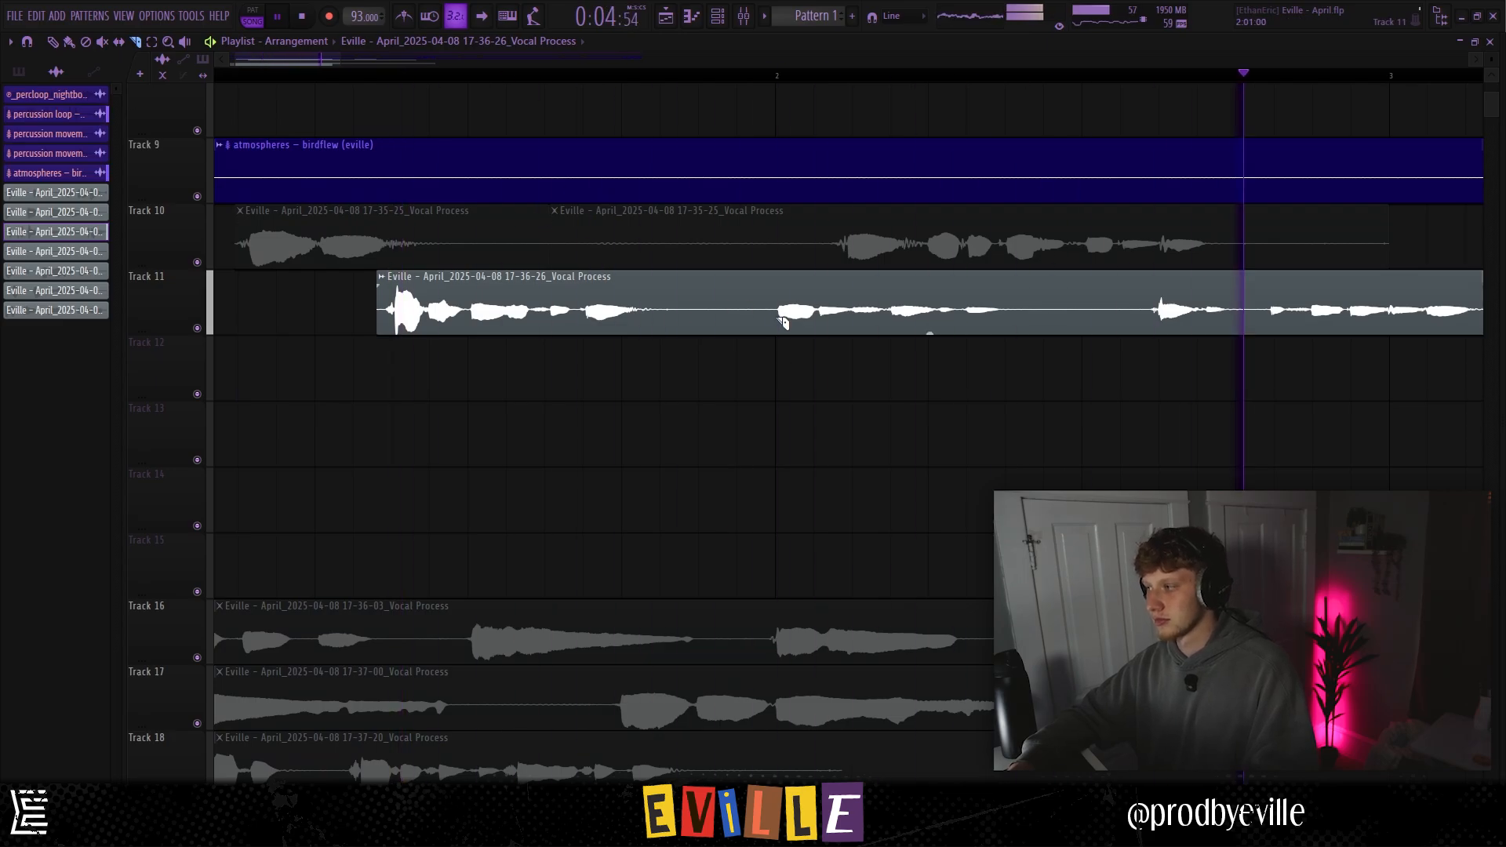
Slice the Track 11 vocal clip at the start of bar 2 and again before the next phrase in bar 2's second half, auditioning the cuts
{"action": "scroll", "coordinate": [501, 92], "scroll_direction": "down", "scroll_amount": 3}
{"action": "left_click", "coordinate": [469, 75]}
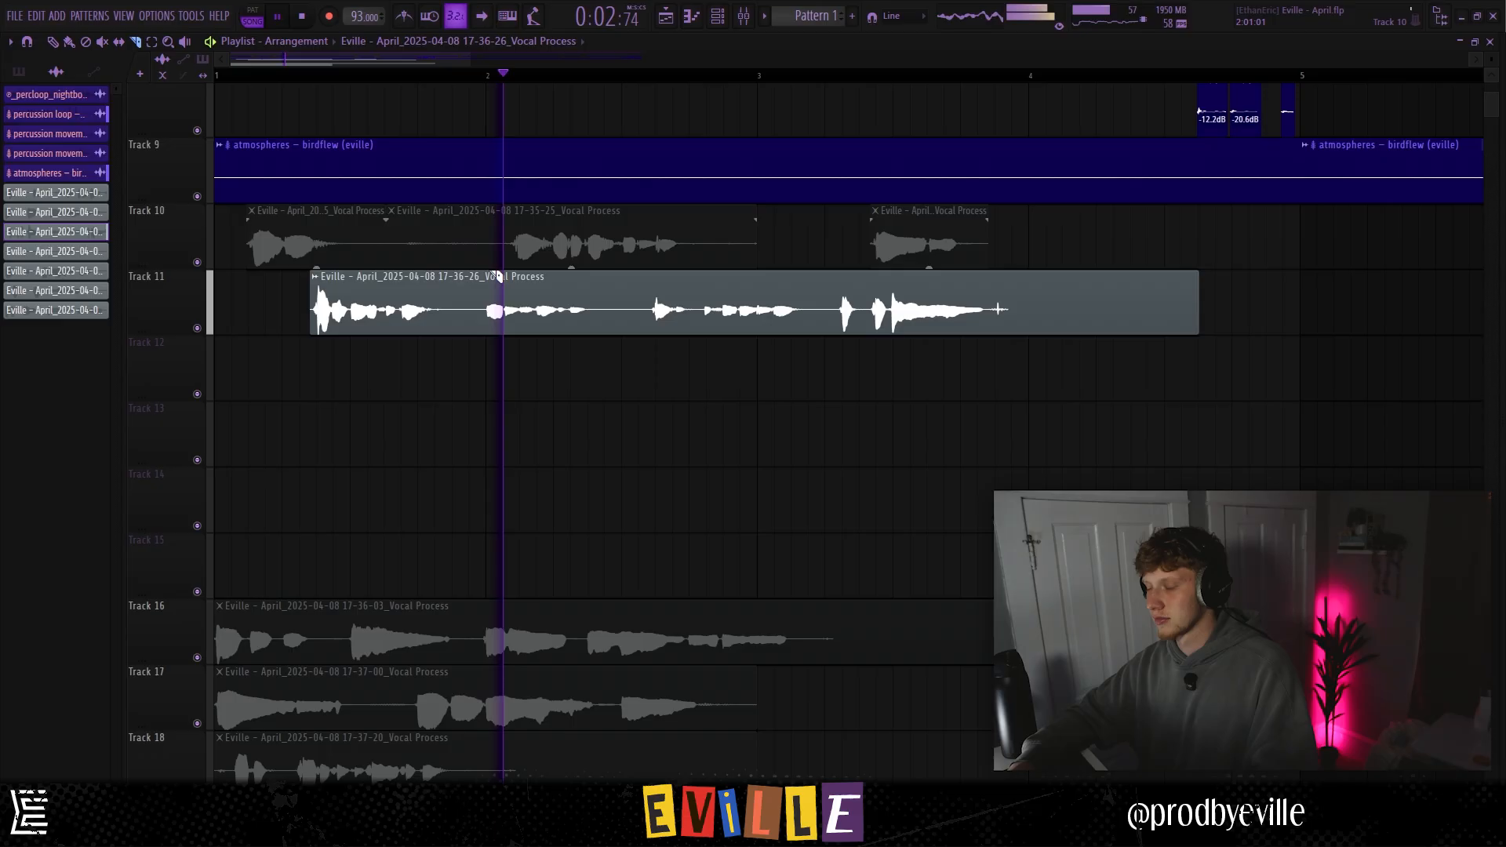
{"action": "scroll", "coordinate": [488, 275], "scroll_direction": "up", "scroll_amount": 3}
{"action": "left_click_drag", "start_coordinate": [487, 275], "coordinate": [489, 331]}
{"action": "key", "text": "space"}
{"action": "key", "text": "space"}
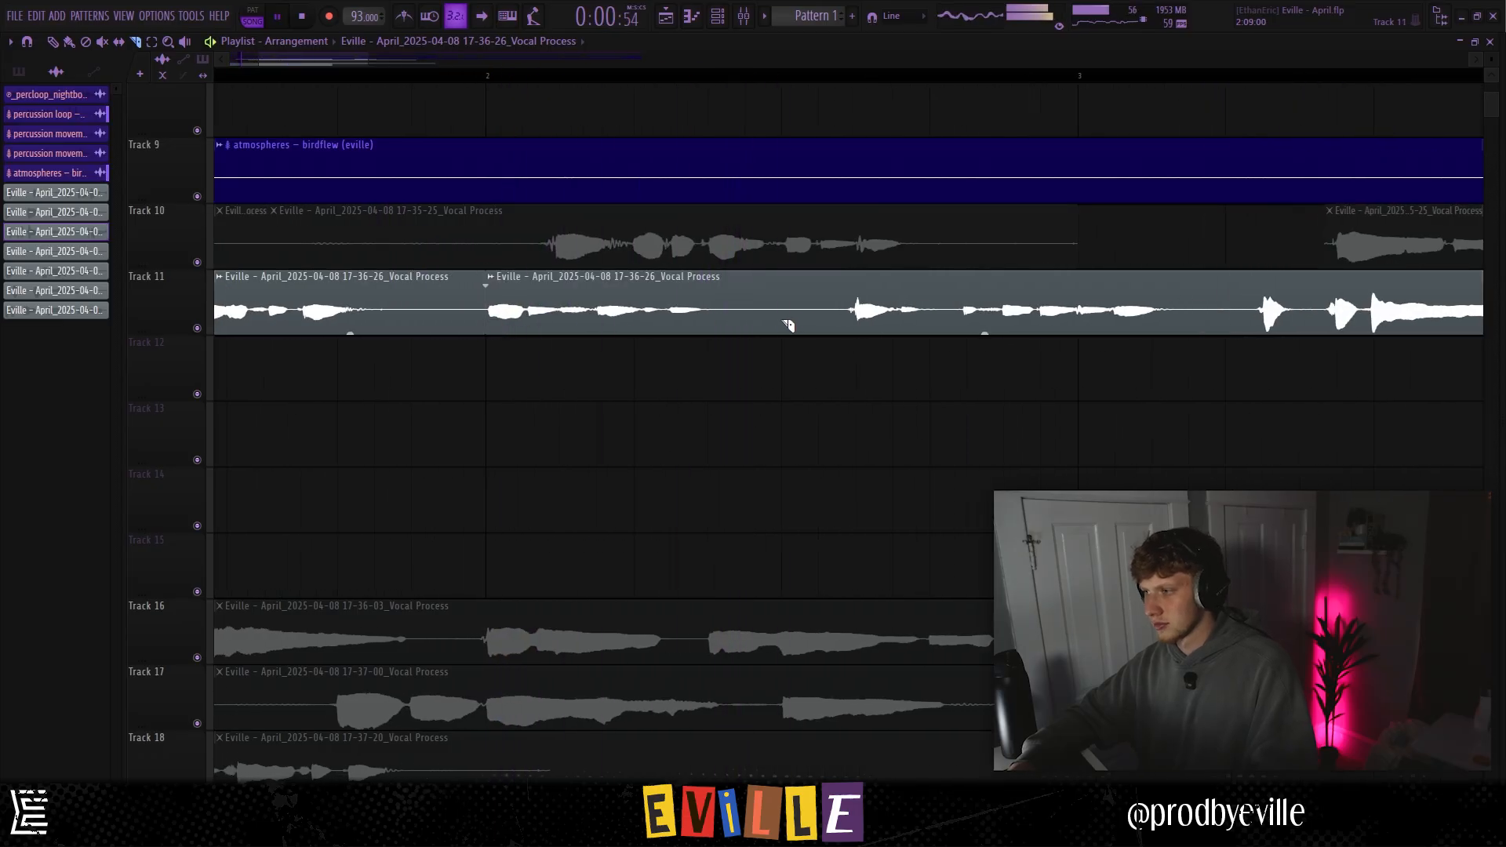
{"action": "mouse_move", "coordinate": [968, 311]}
{"action": "left_mouse_down"}
{"action": "mouse_move", "coordinate": [1015, 325]}
{"action": "mouse_move", "coordinate": [874, 325]}
{"action": "mouse_move", "coordinate": [959, 317]}
{"action": "left_mouse_up"}
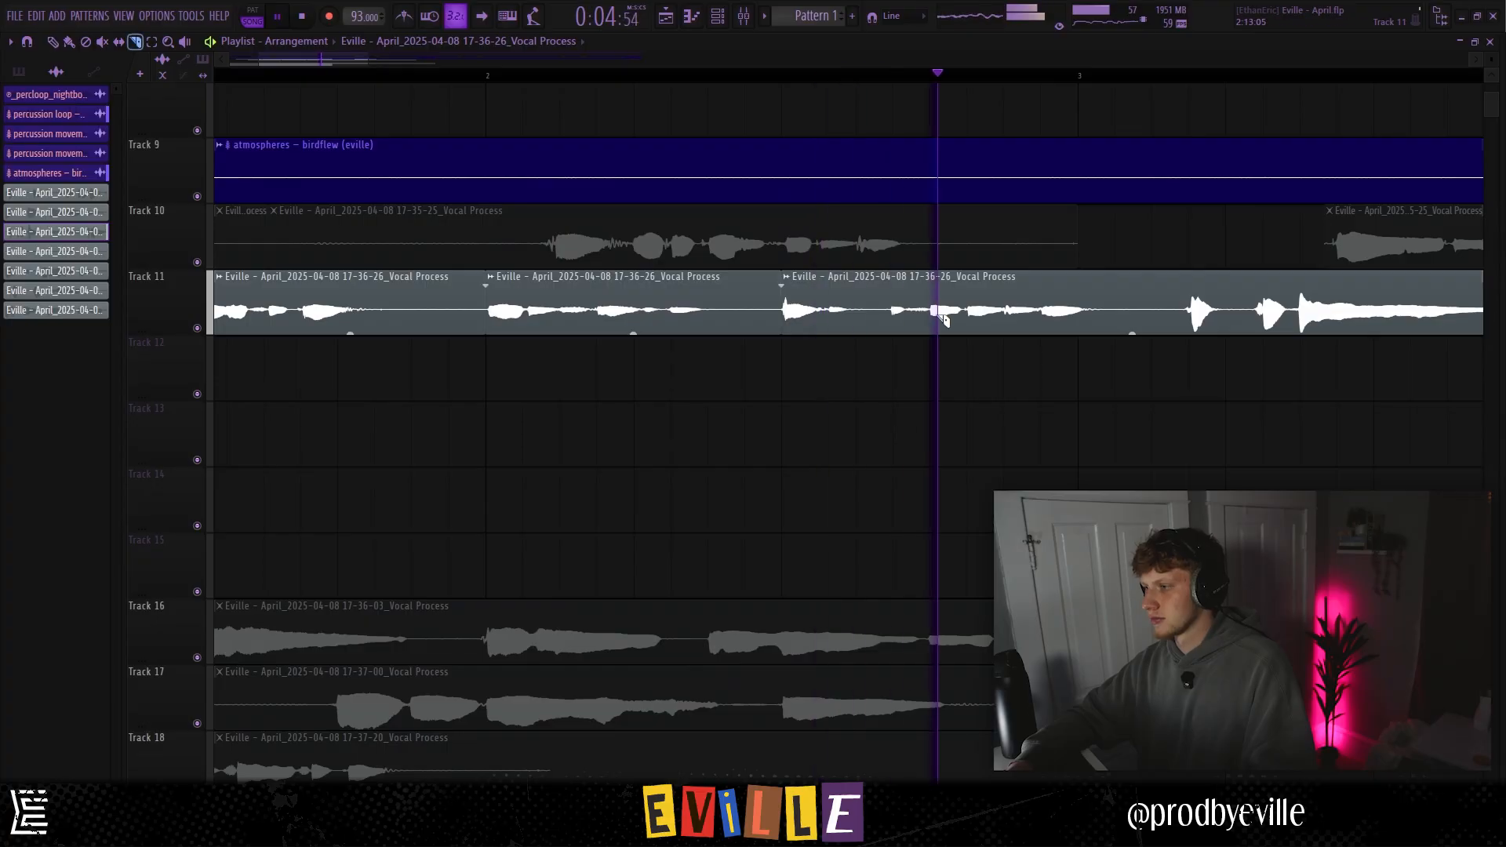
{"action": "key", "text": "space"}
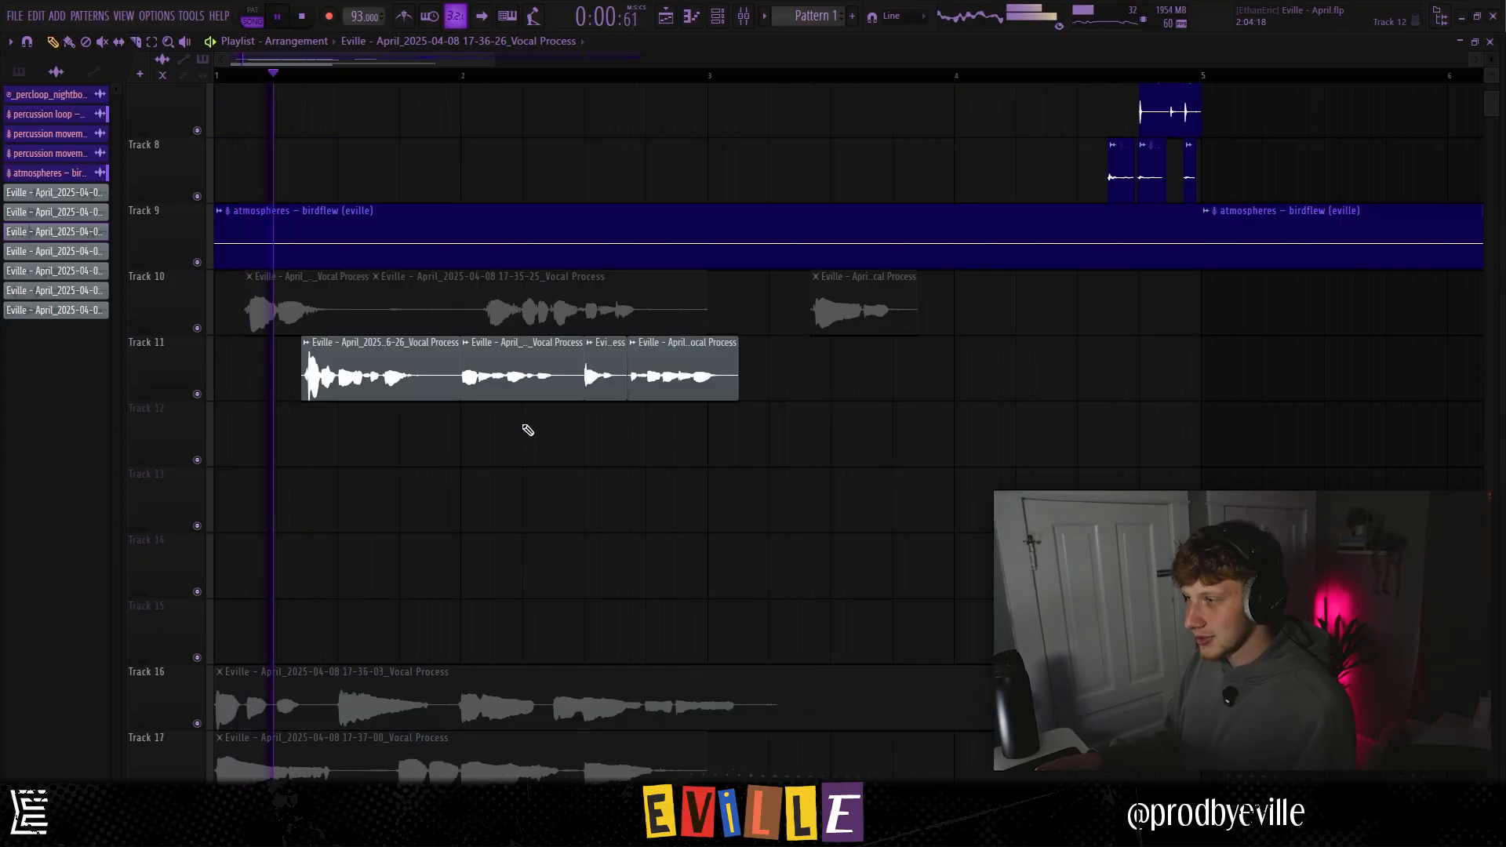
Select all the sliced vocal clips on Track 11
{"action": "left_click", "coordinate": [668, 444]}
{"action": "right_click", "coordinate": [668, 444]}
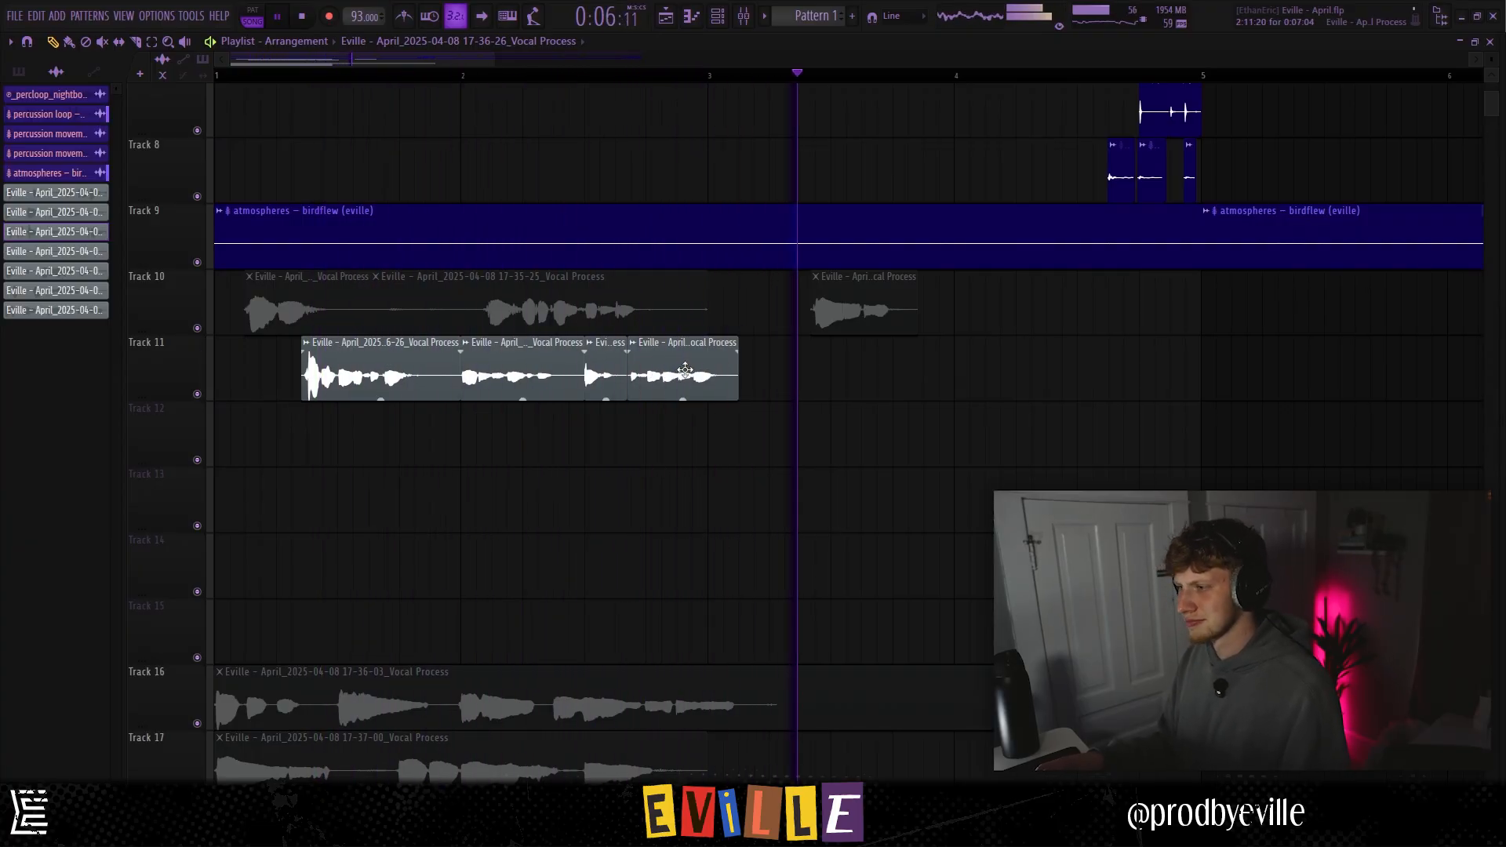
{"action": "left_click_drag", "start_coordinate": [831, 392], "coordinate": [282, 338]}
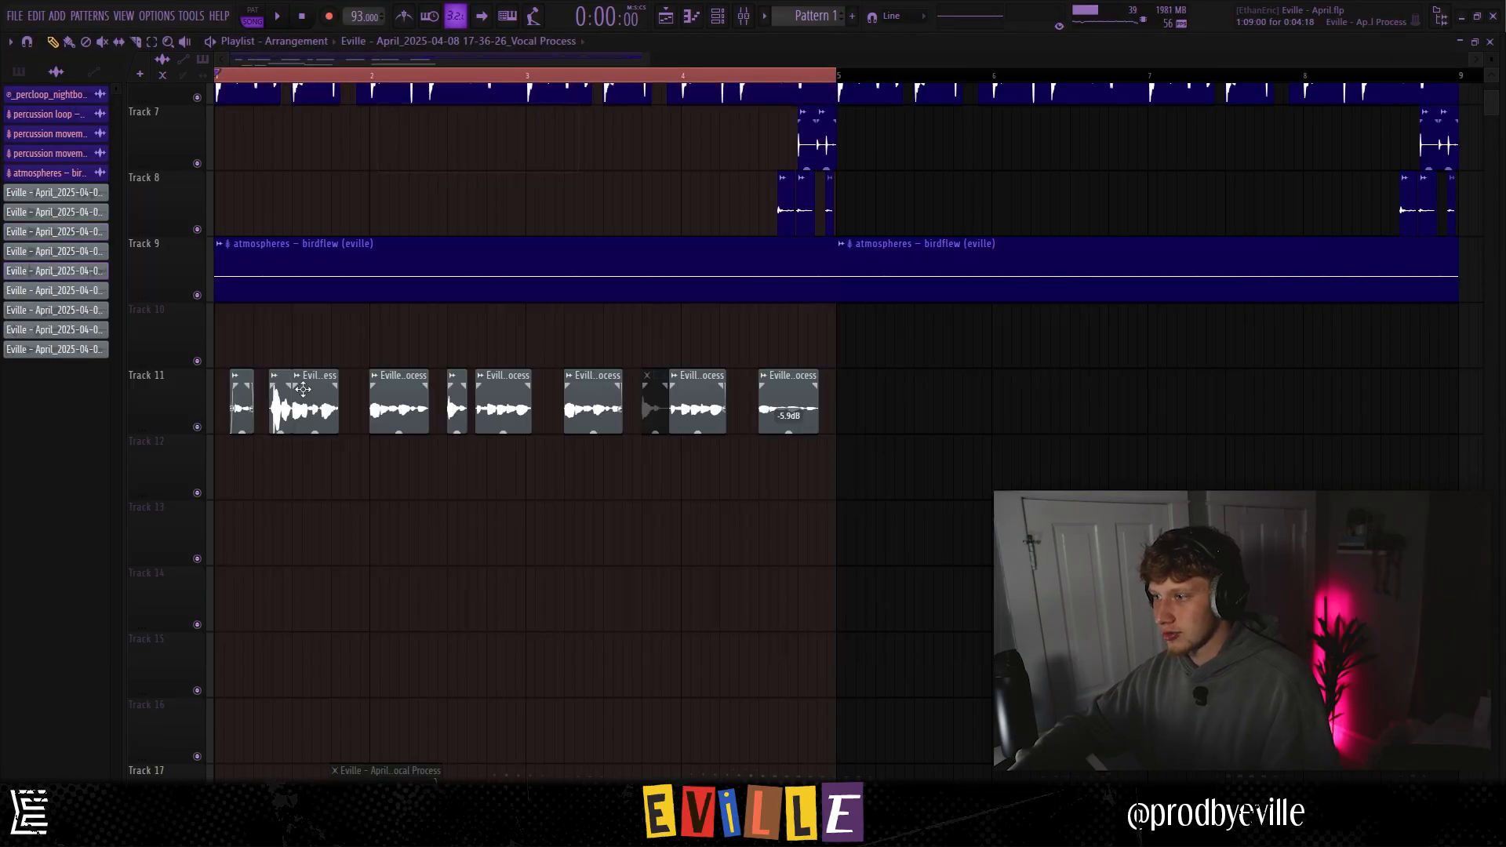
Load TAL-Filter-2 into the empty slot 6 of the Vocal Process mixer track and adjust the points of its pan curve
{"action": "double_click", "coordinate": [567, 287]}
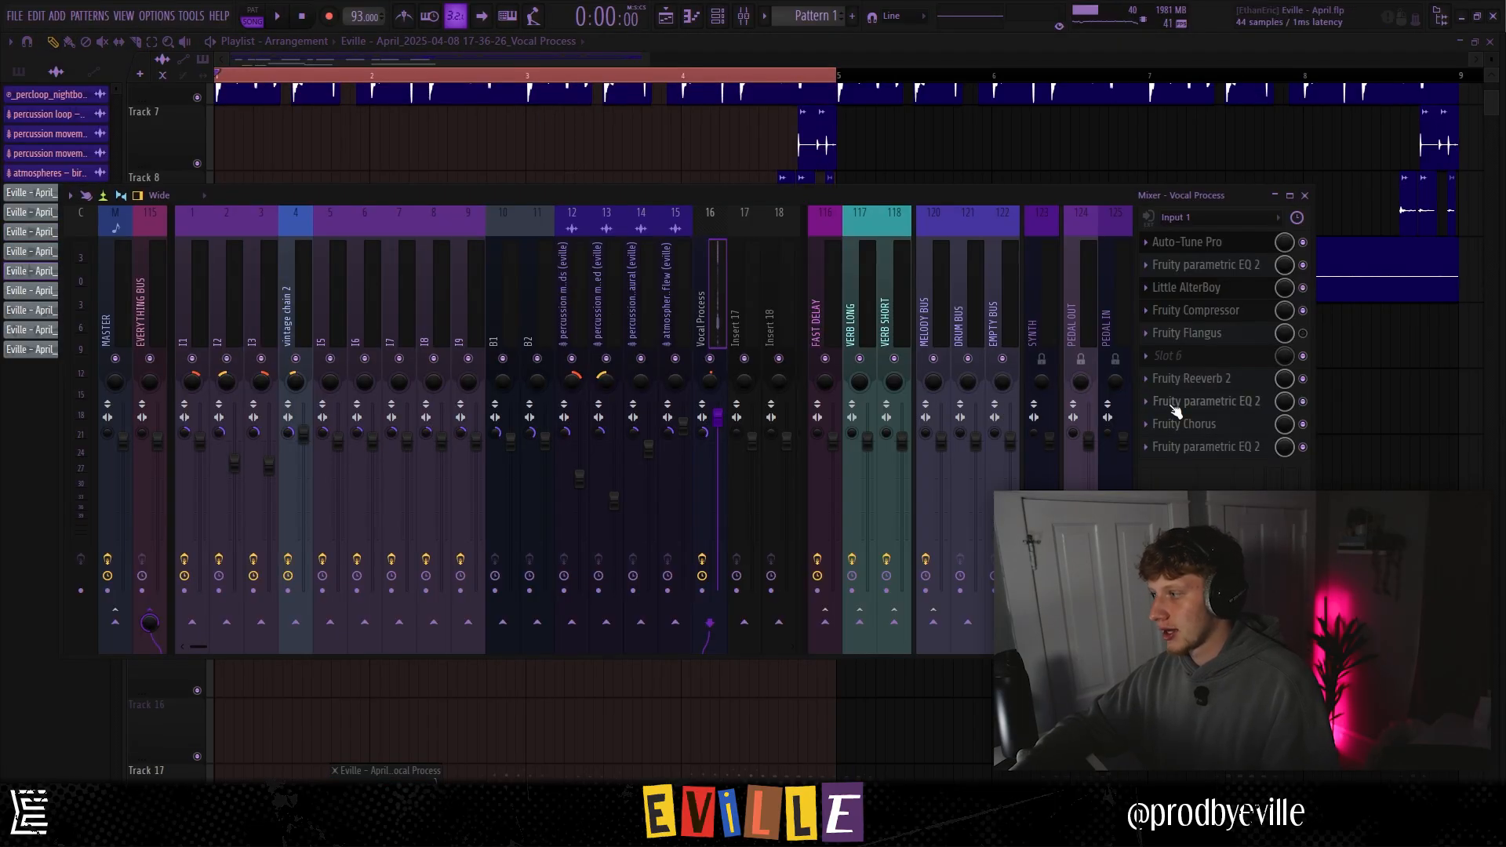
{"action": "left_click", "coordinate": [1173, 357]}
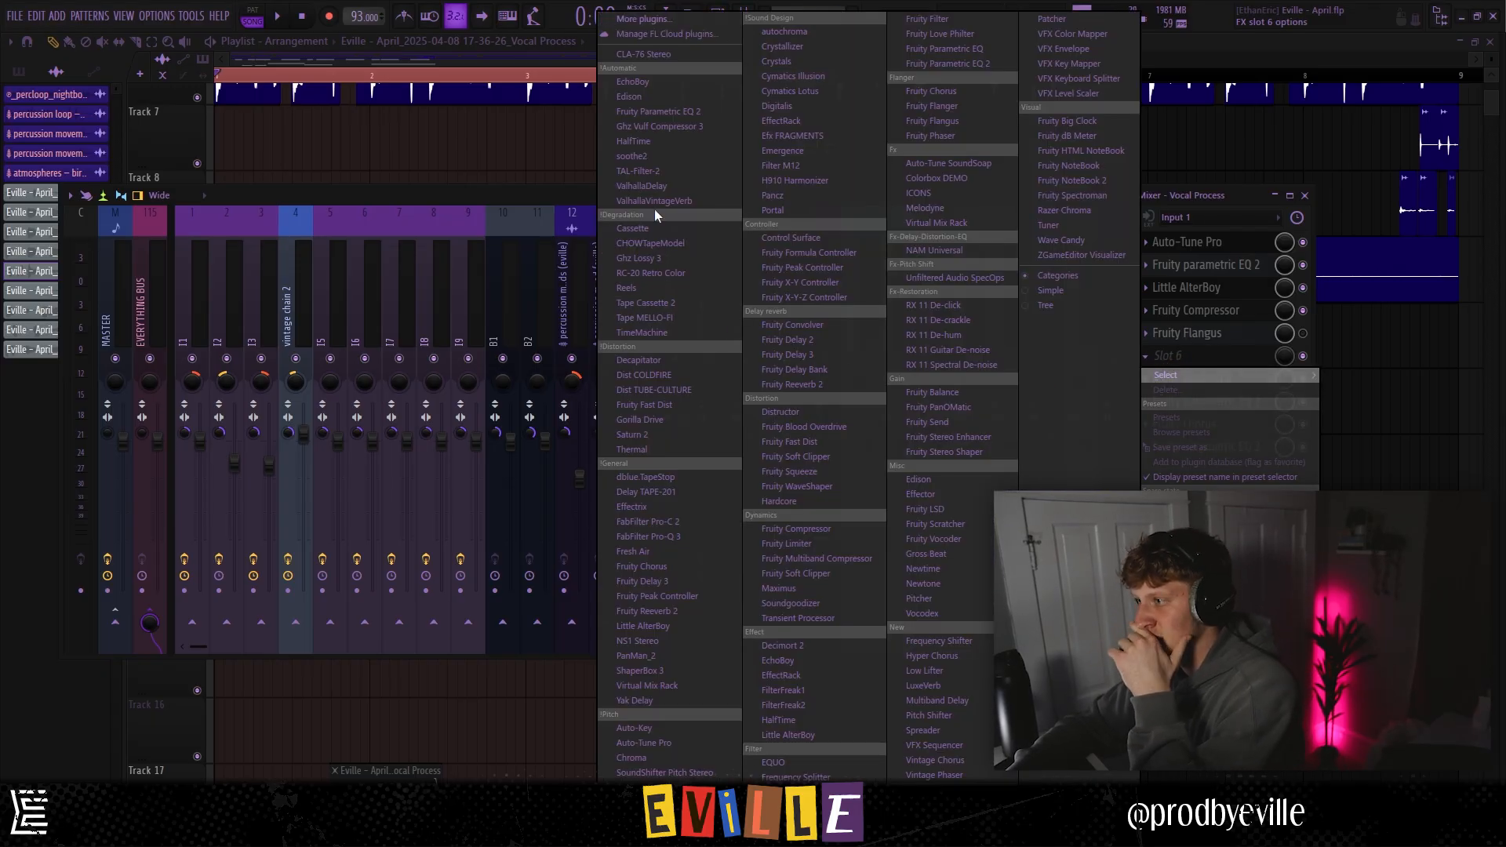
{"action": "left_click", "coordinate": [653, 168]}
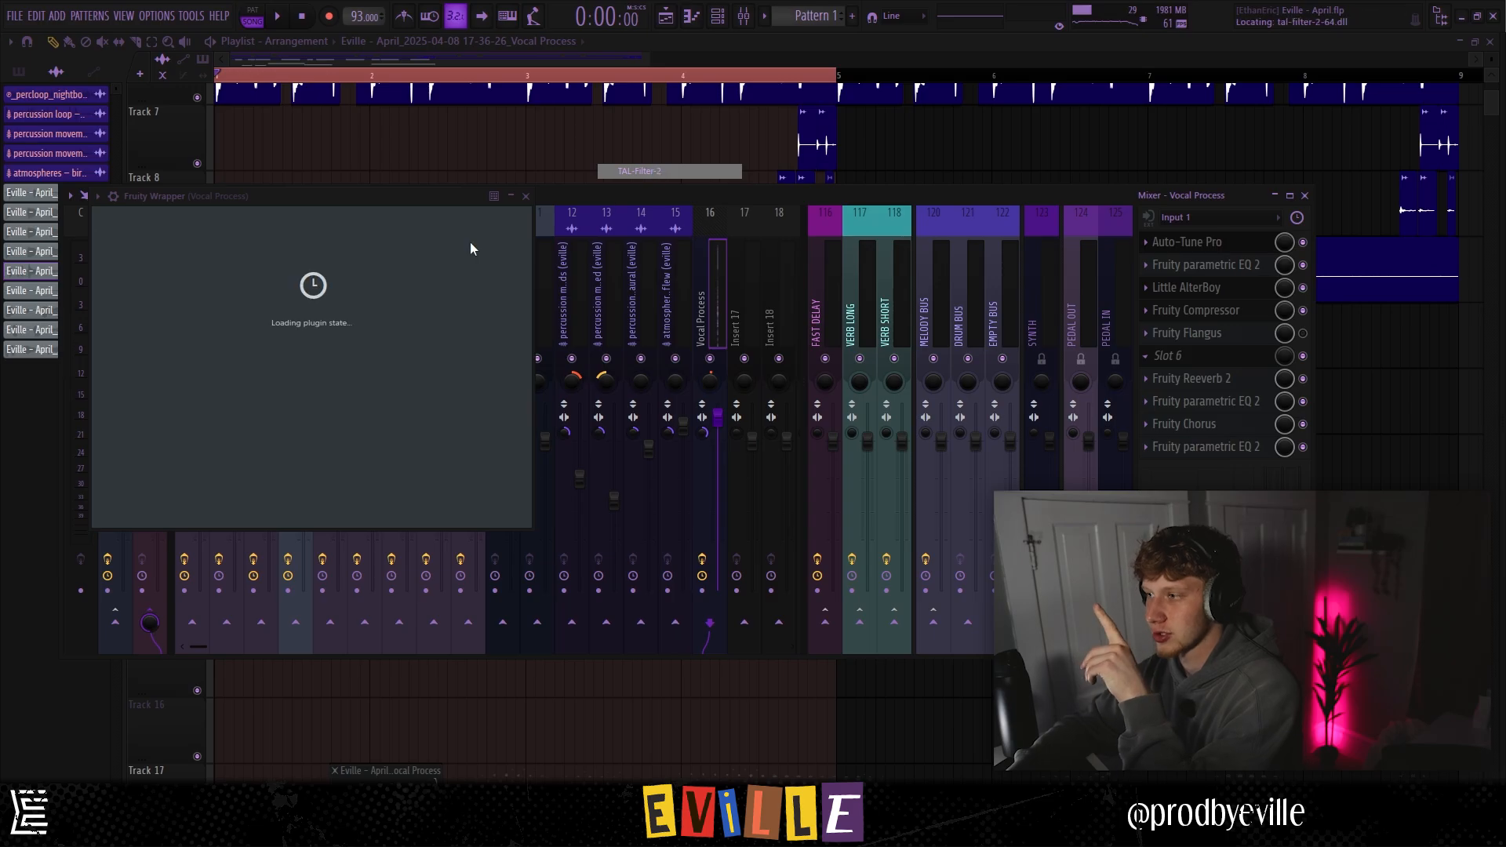
{"action": "left_click", "coordinate": [231, 252]}
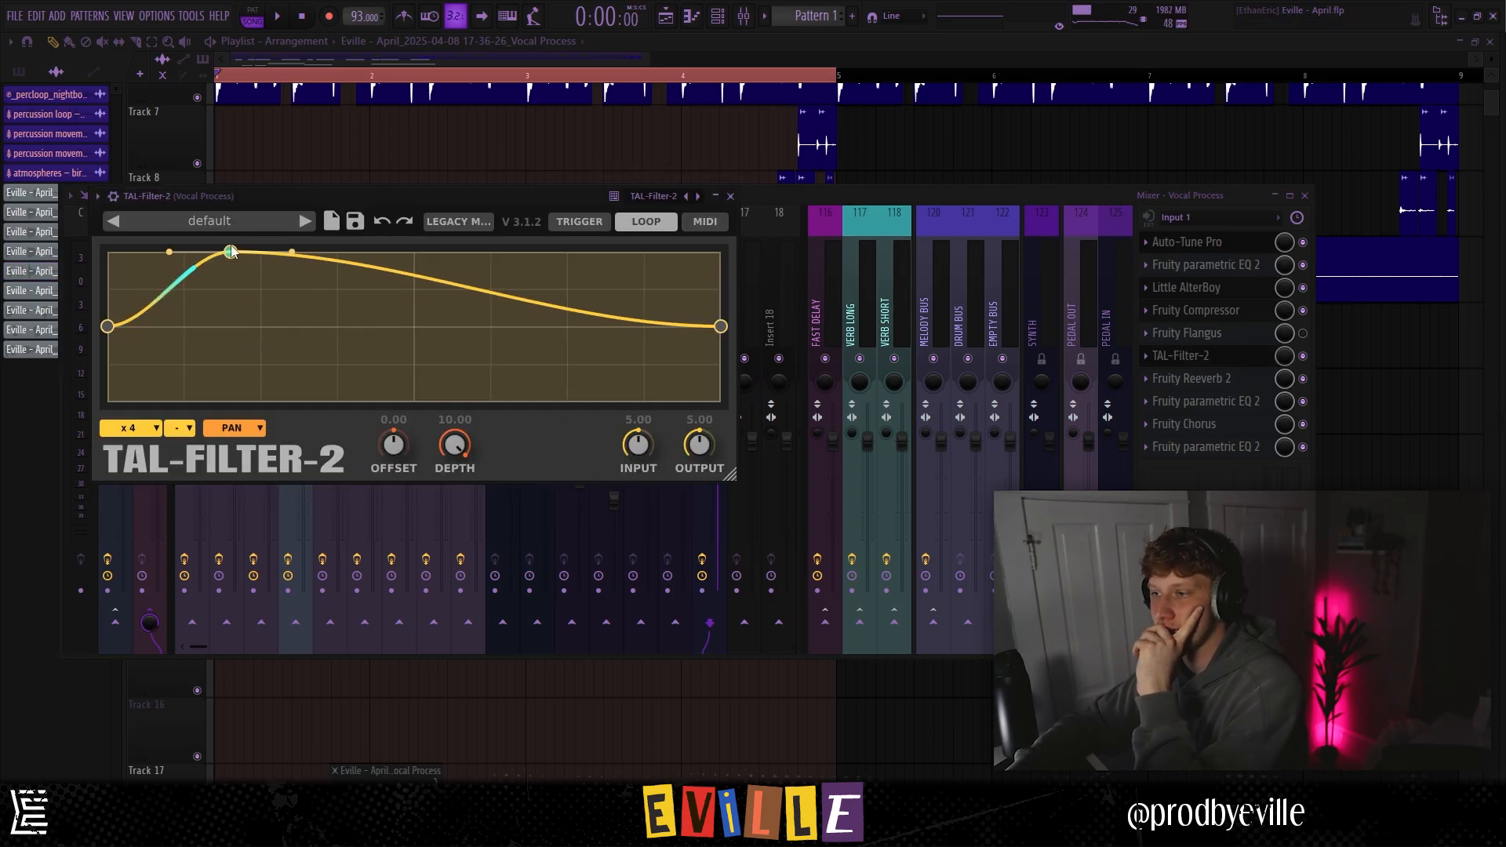
{"action": "left_click", "coordinate": [274, 360]}
{"action": "left_click", "coordinate": [368, 268]}
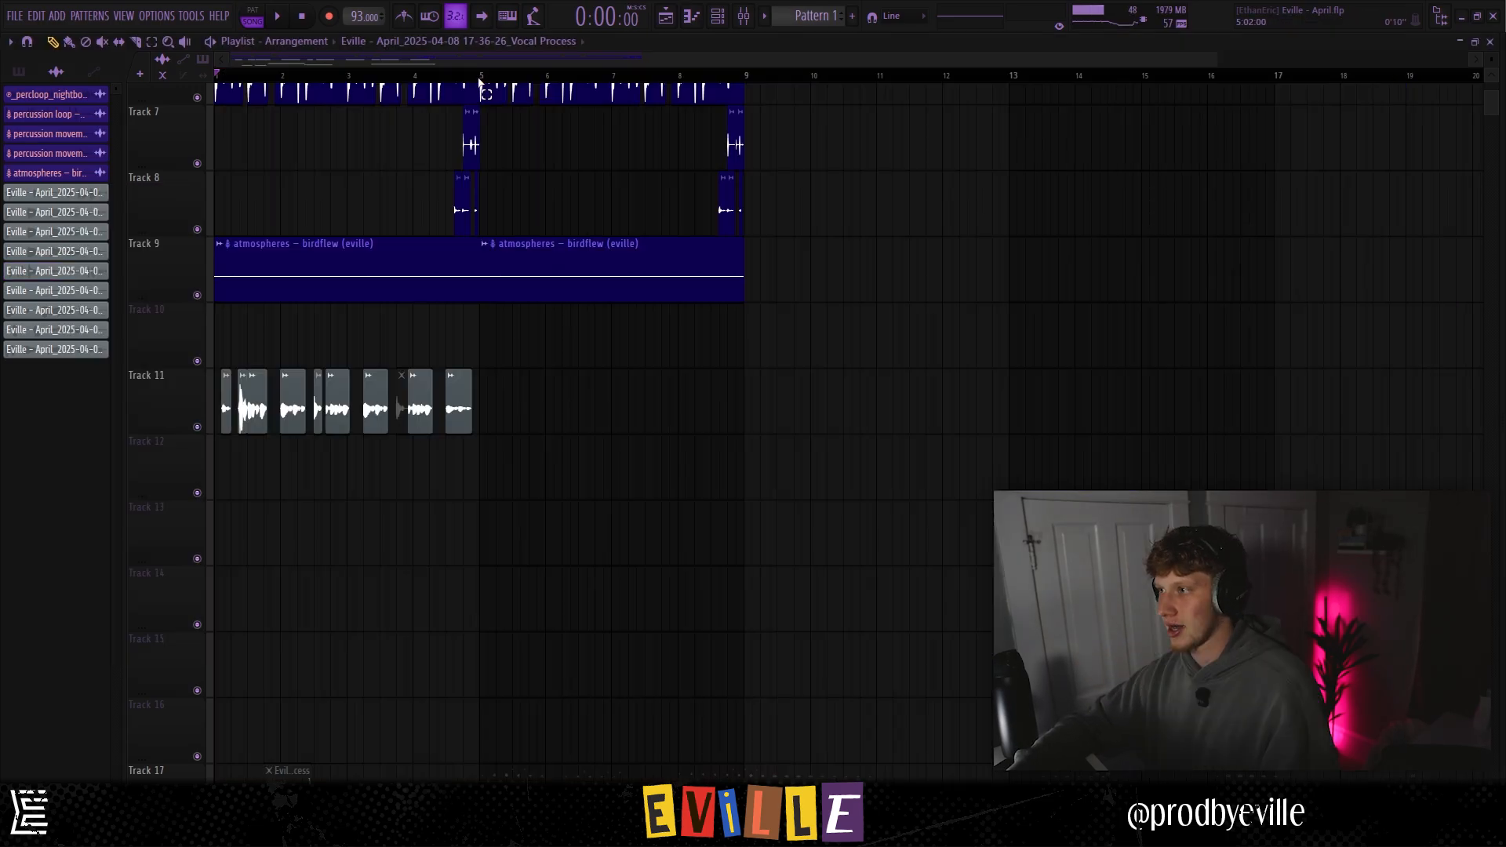
Consolidate the arranged vocal chops on Track 11 across bars 1 to 4 into a single audio clip and listen back
{"action": "left_click_drag", "start_coordinate": [480, 75], "coordinate": [217, 75]}
{"action": "left_click_drag", "start_coordinate": [534, 390], "coordinate": [223, 403]}
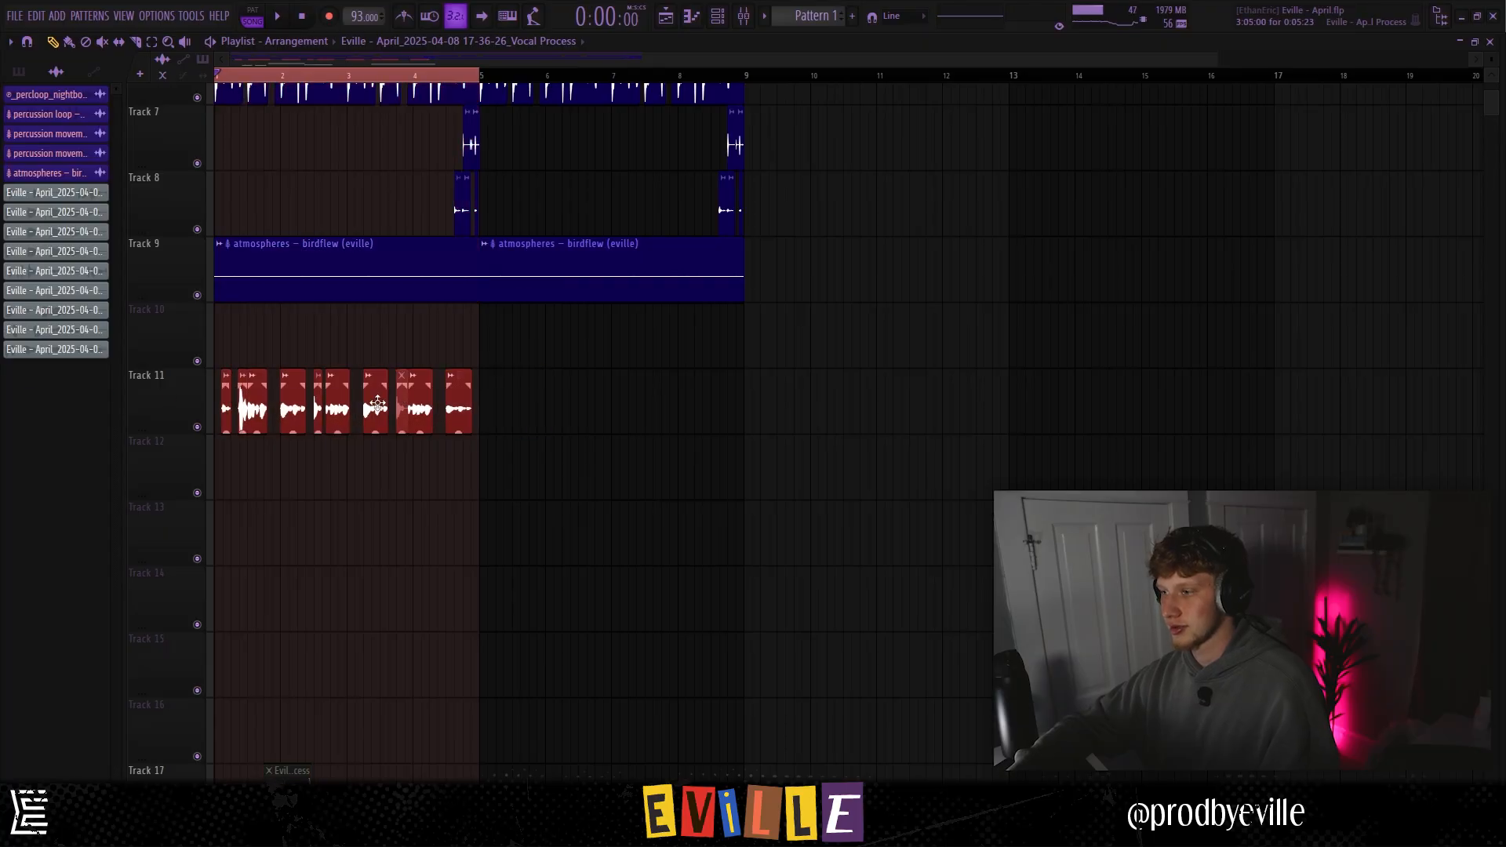
{"action": "key", "text": "ctrl+r"}
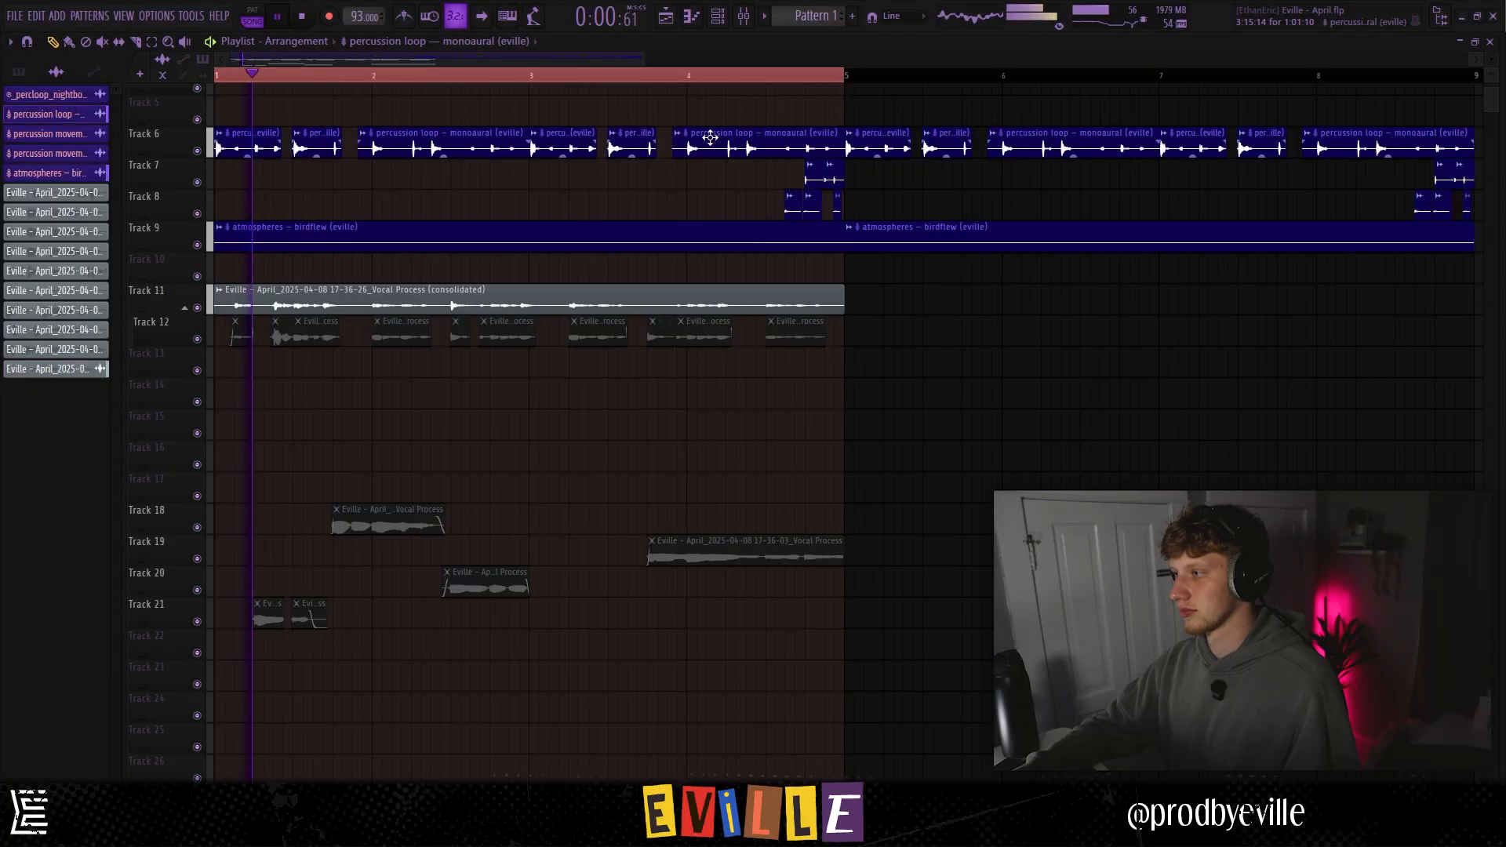
{"action": "scroll", "coordinate": [421, 396], "scroll_direction": "up", "scroll_amount": 2}
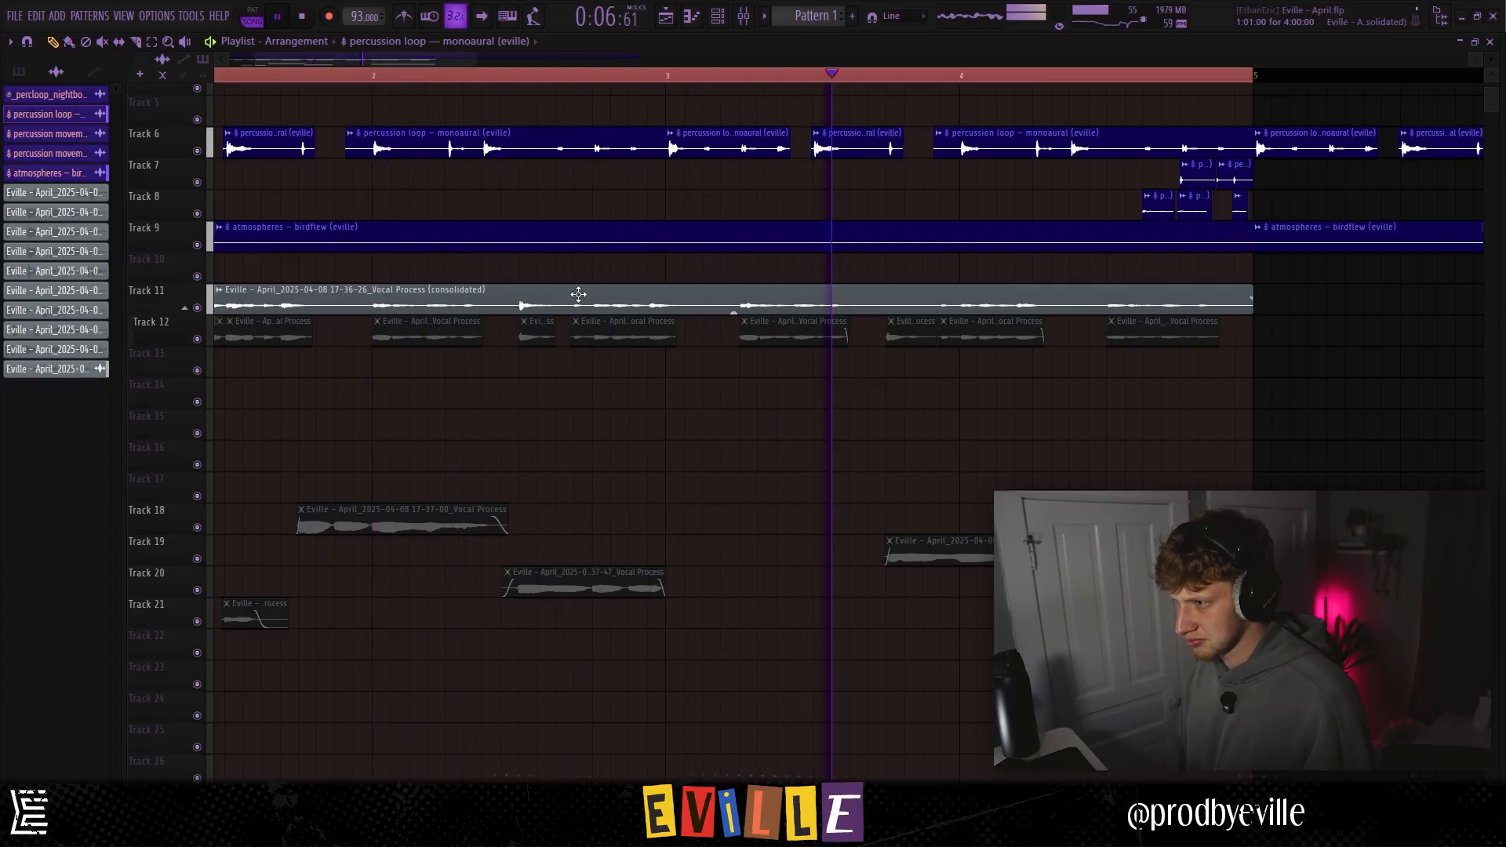
{"action": "left_click", "coordinate": [644, 308]}
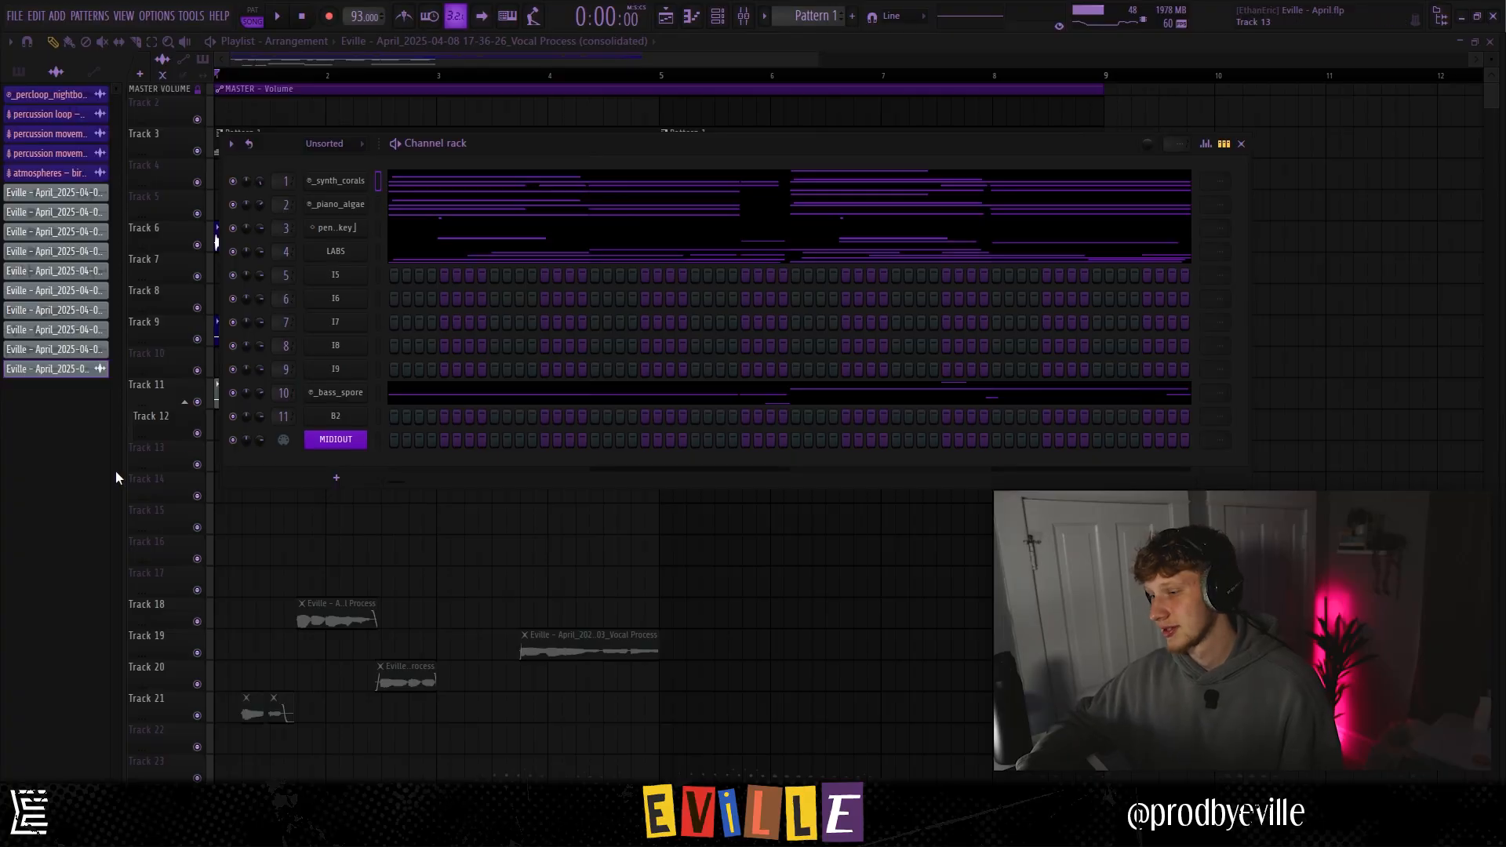
{"action": "key", "text": "F6"}
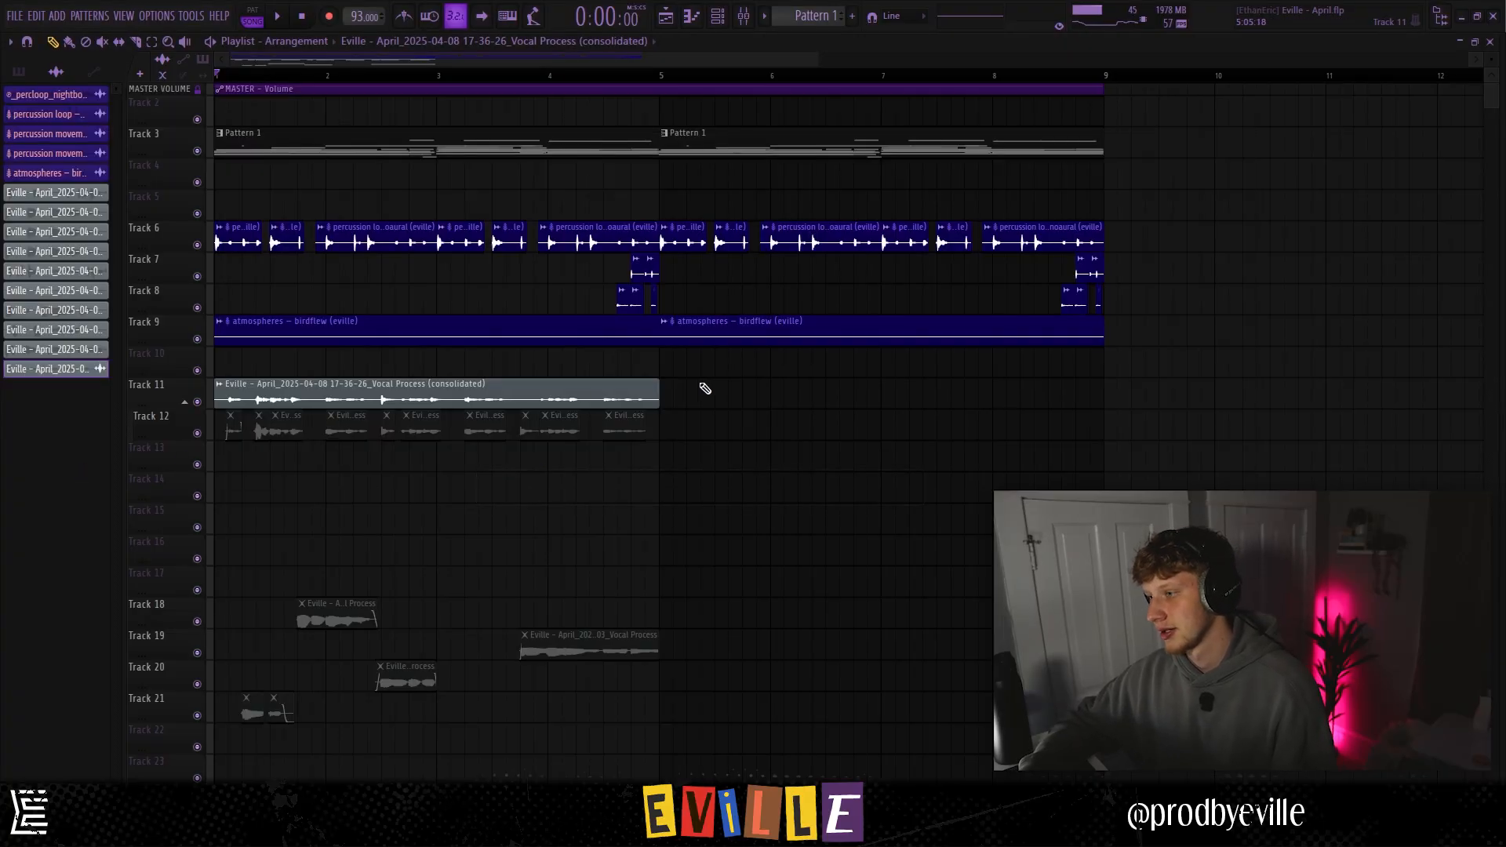
{"action": "left_click_drag", "start_coordinate": [711, 408], "coordinate": [406, 400], "text": "ctrl"}
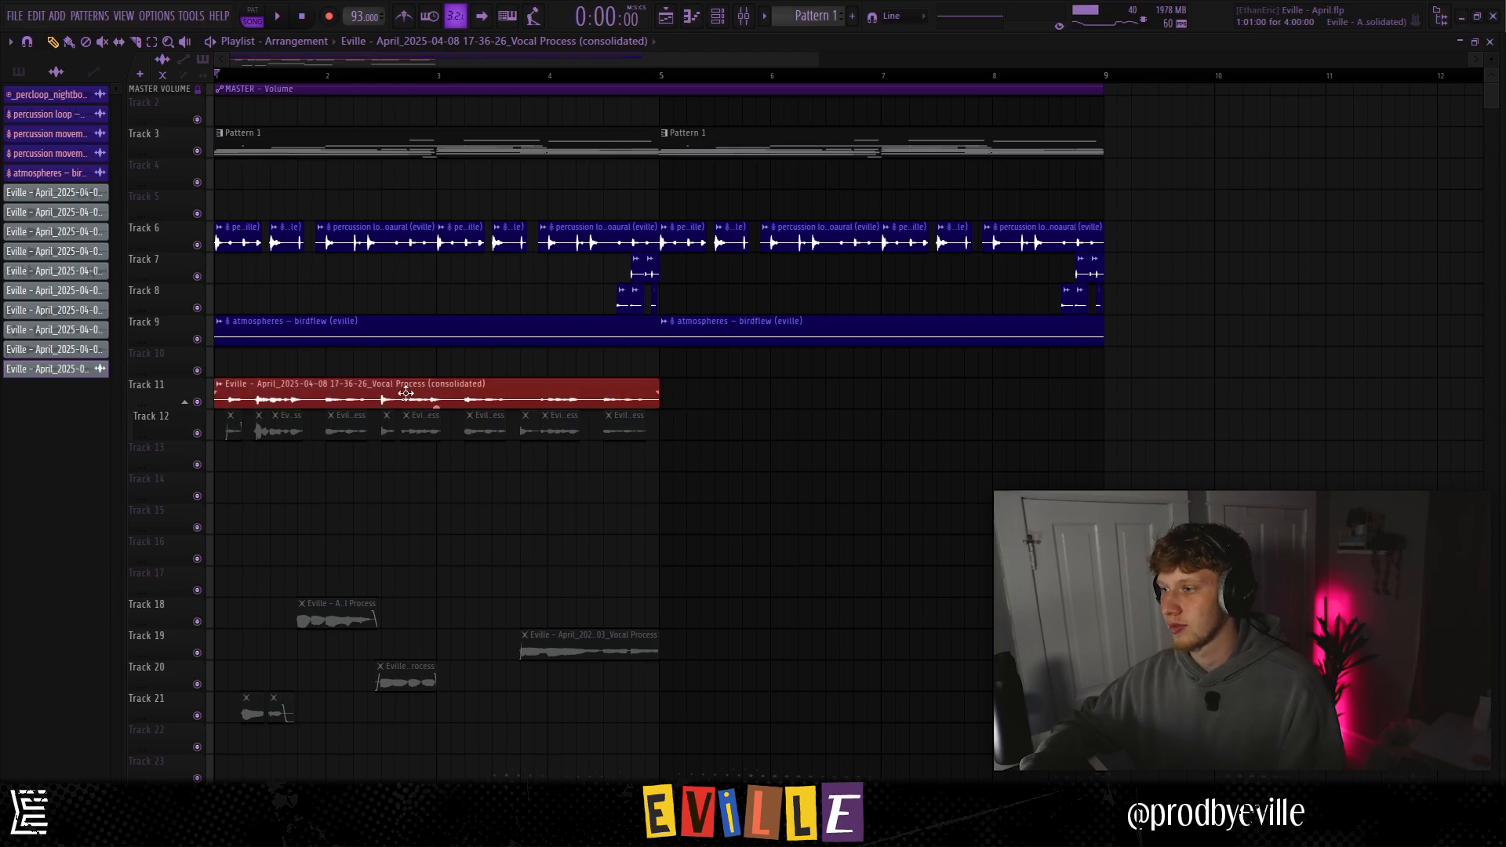
{"action": "left_click", "coordinate": [280, 222], "text": "ctrl"}
{"action": "scroll", "coordinate": [285, 214], "scroll_direction": "down", "scroll_amount": 1}
Look through the texture samples in the iv. ultraviolet [textures] folder of the Eville x Vense - Radiant pack
{"action": "key", "text": "alt+F8"}
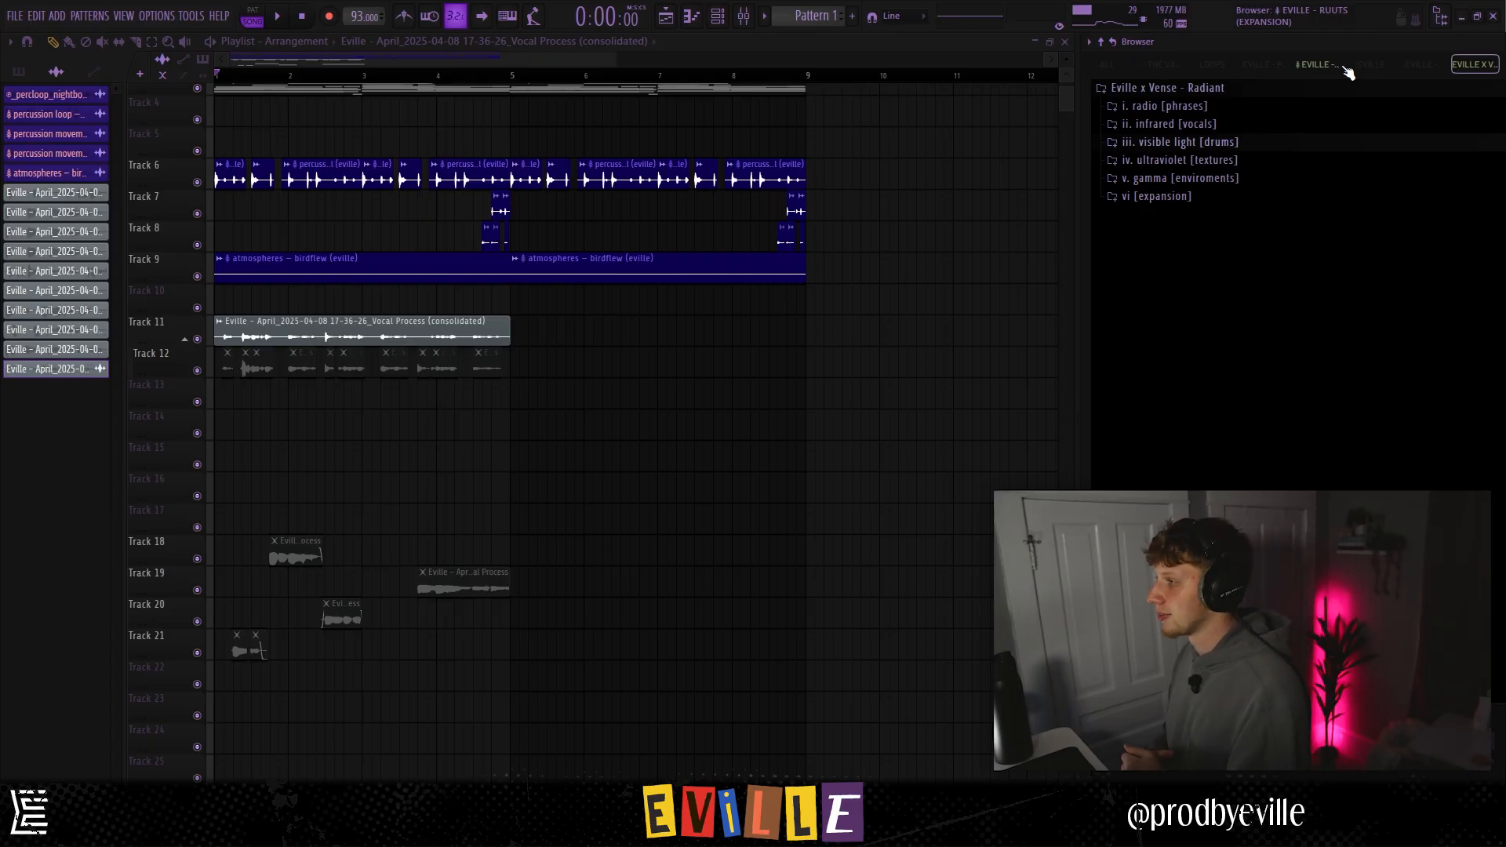
{"action": "key", "text": "alt+F8"}
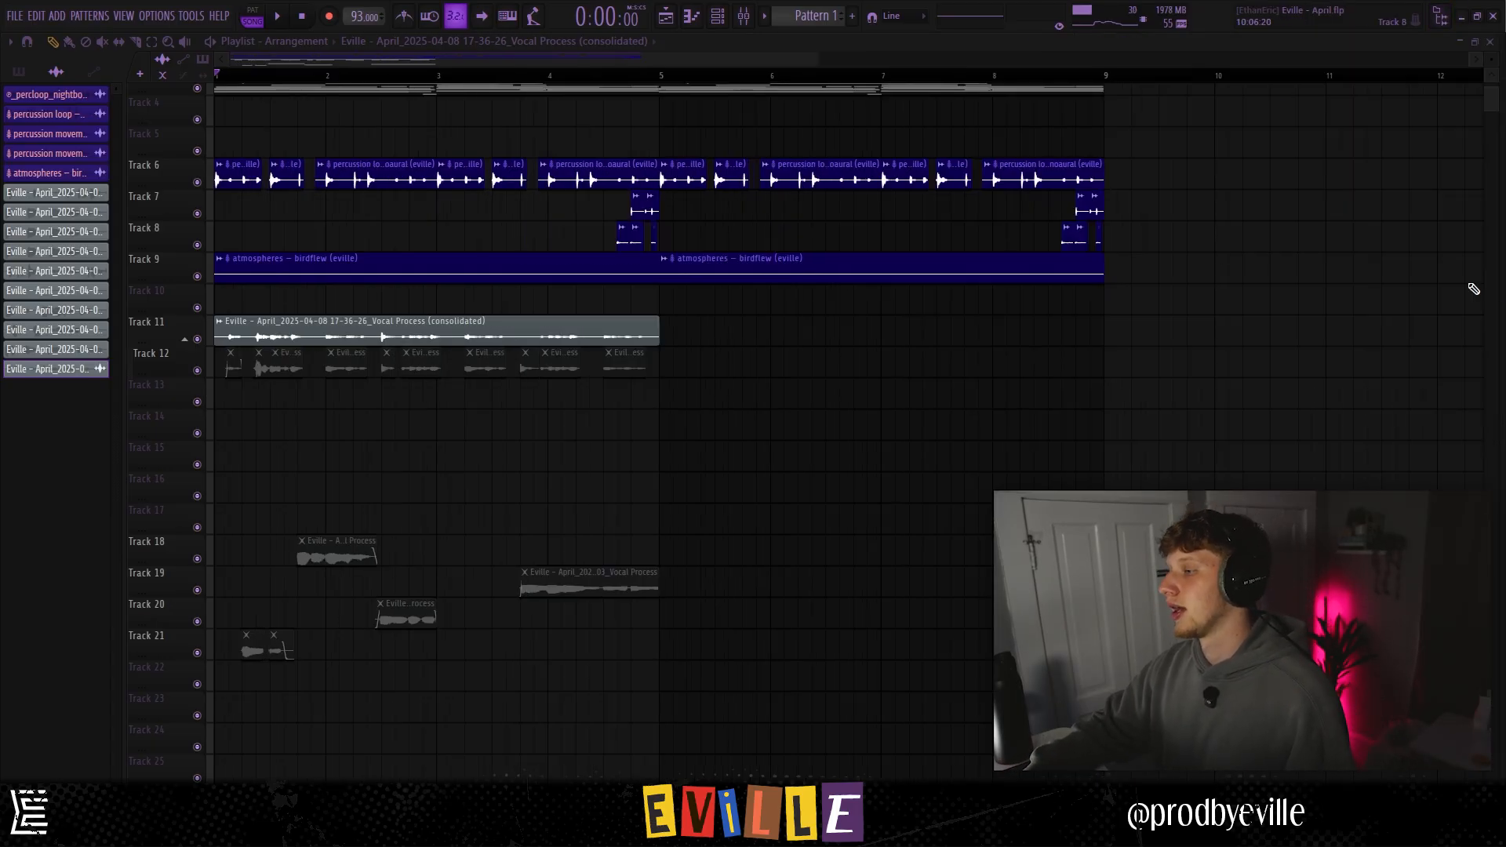
{"action": "key", "text": "alt+F8"}
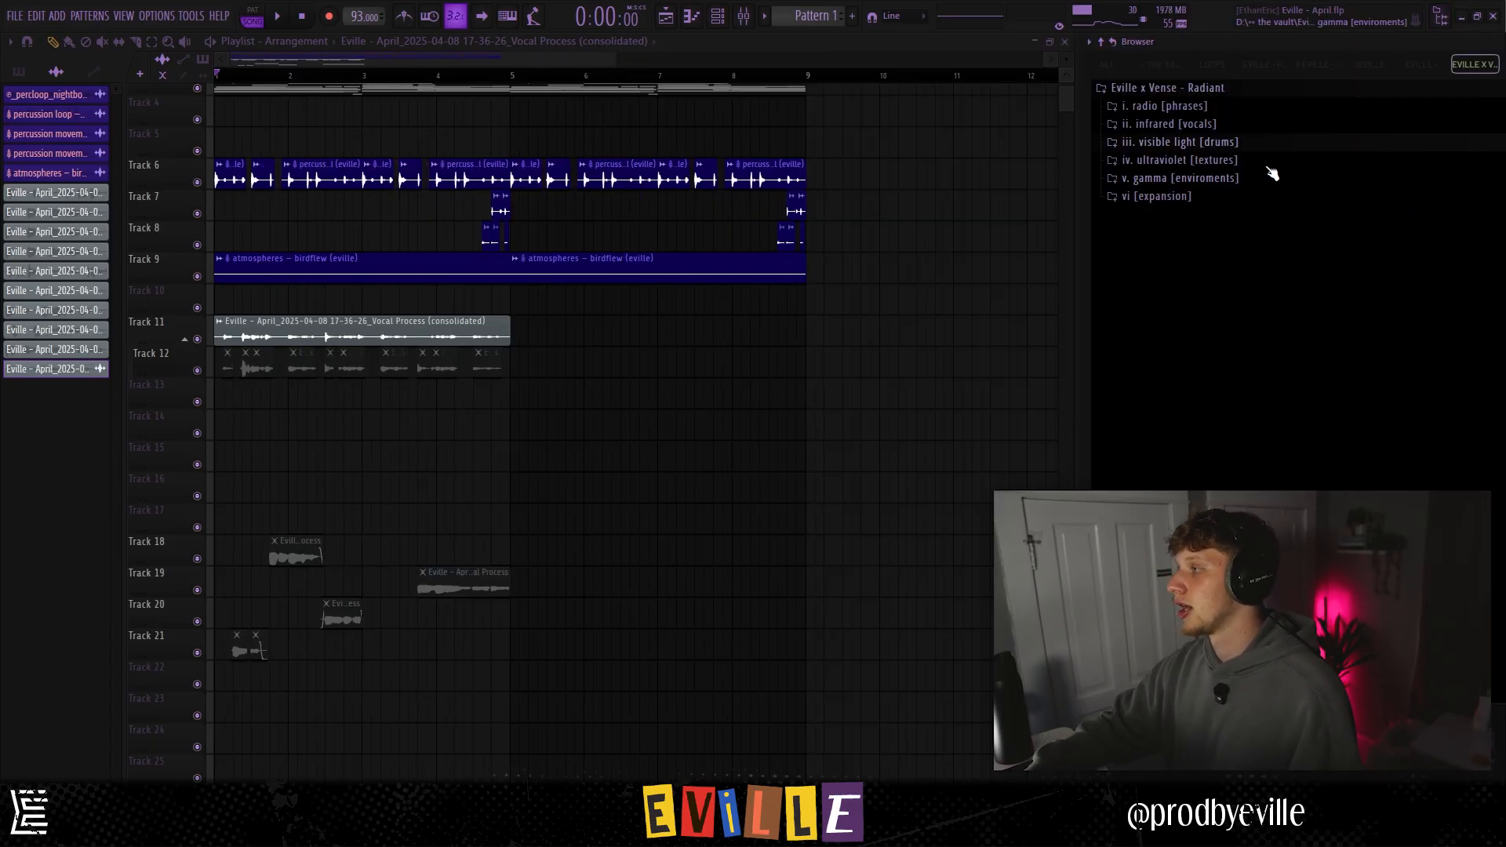
{"action": "left_click", "coordinate": [1225, 161]}
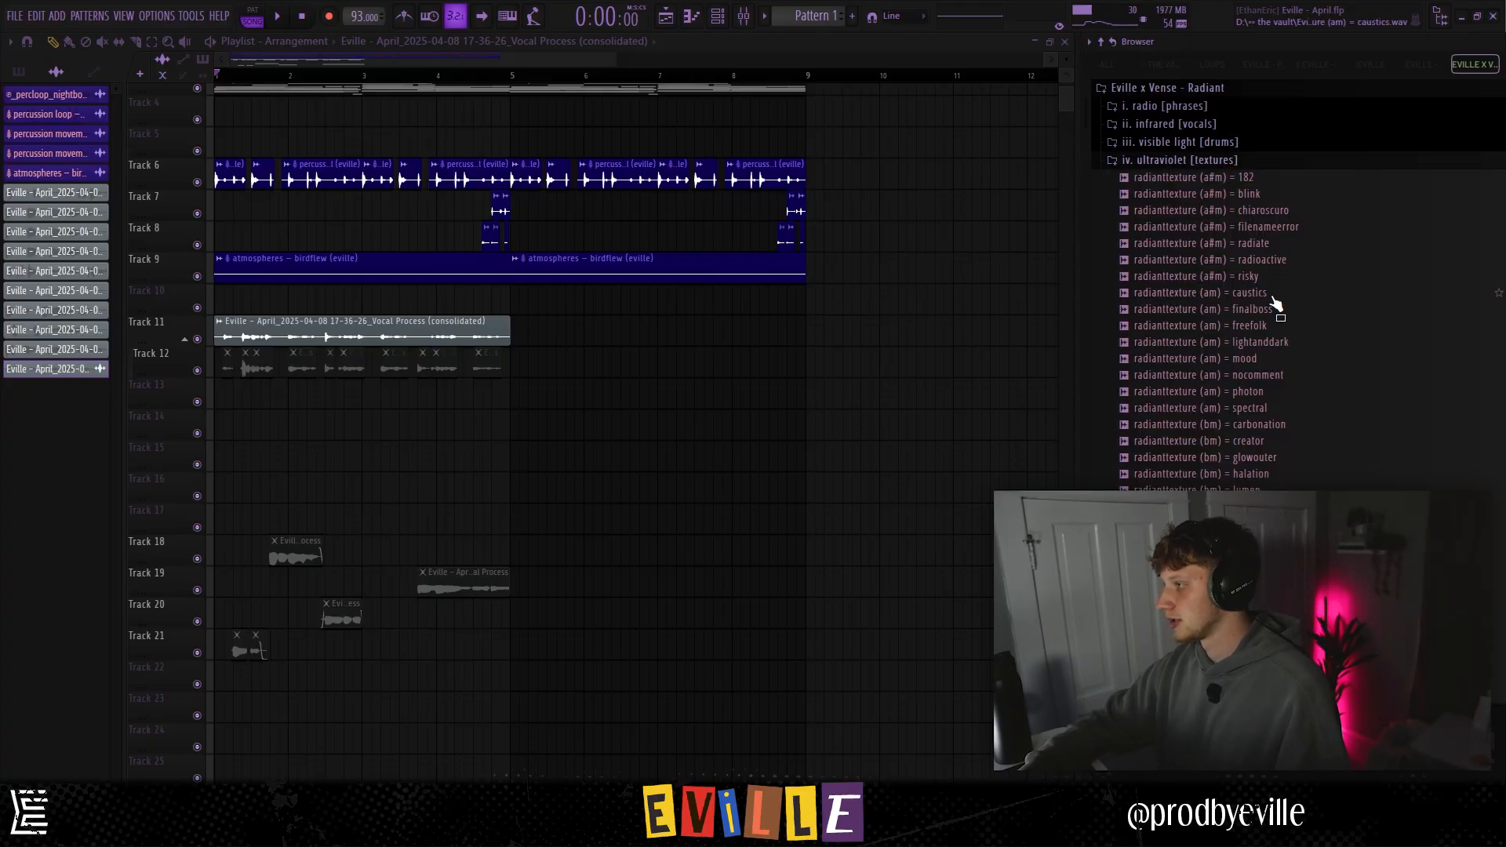
{"action": "scroll", "coordinate": [1276, 304], "scroll_direction": "down", "scroll_amount": 15}
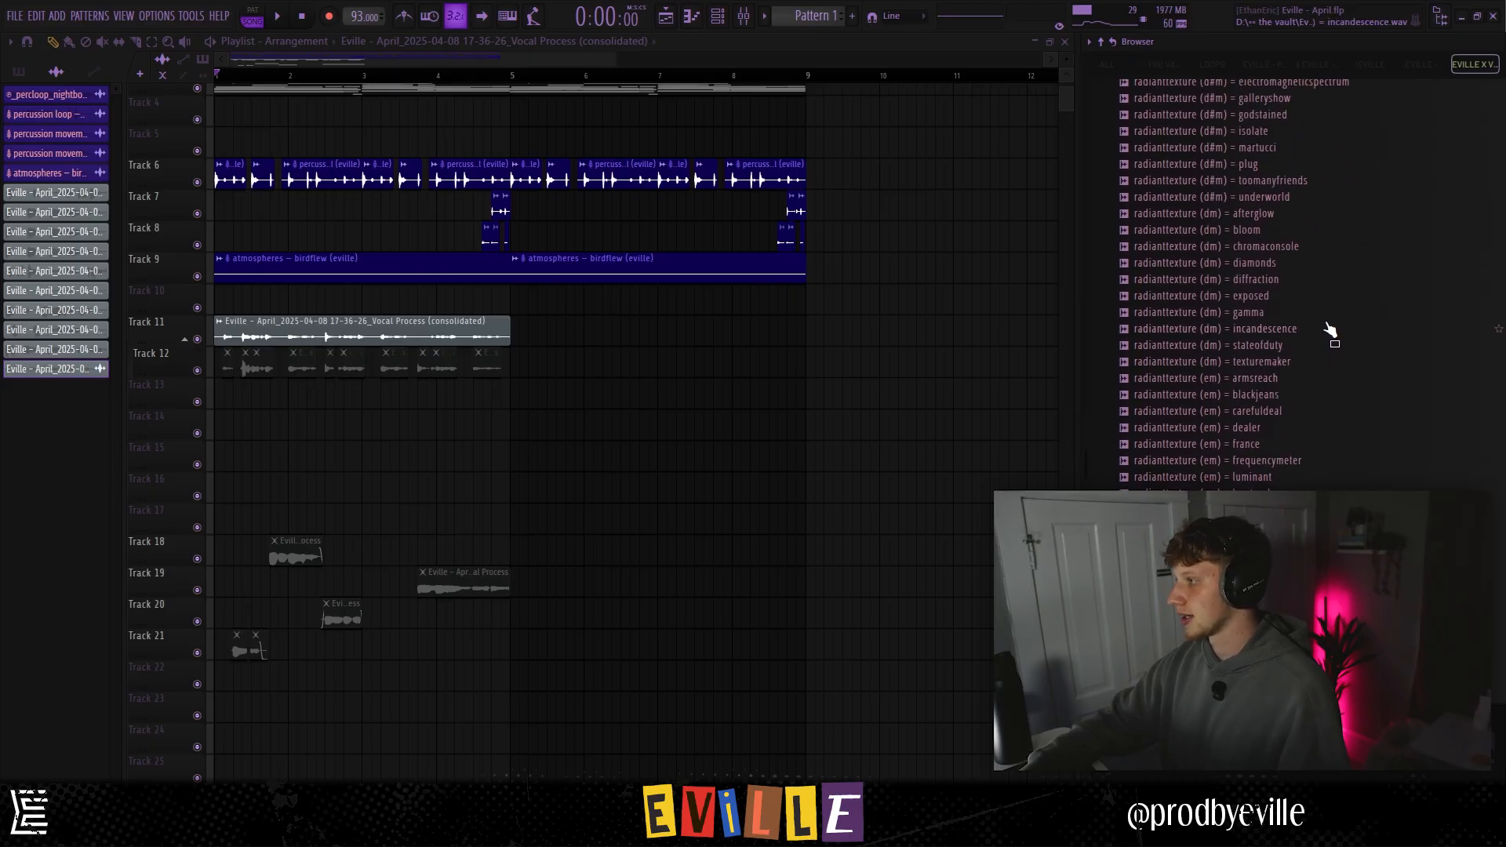
{"action": "scroll", "coordinate": [1333, 329], "scroll_direction": "up", "scroll_amount": 18}
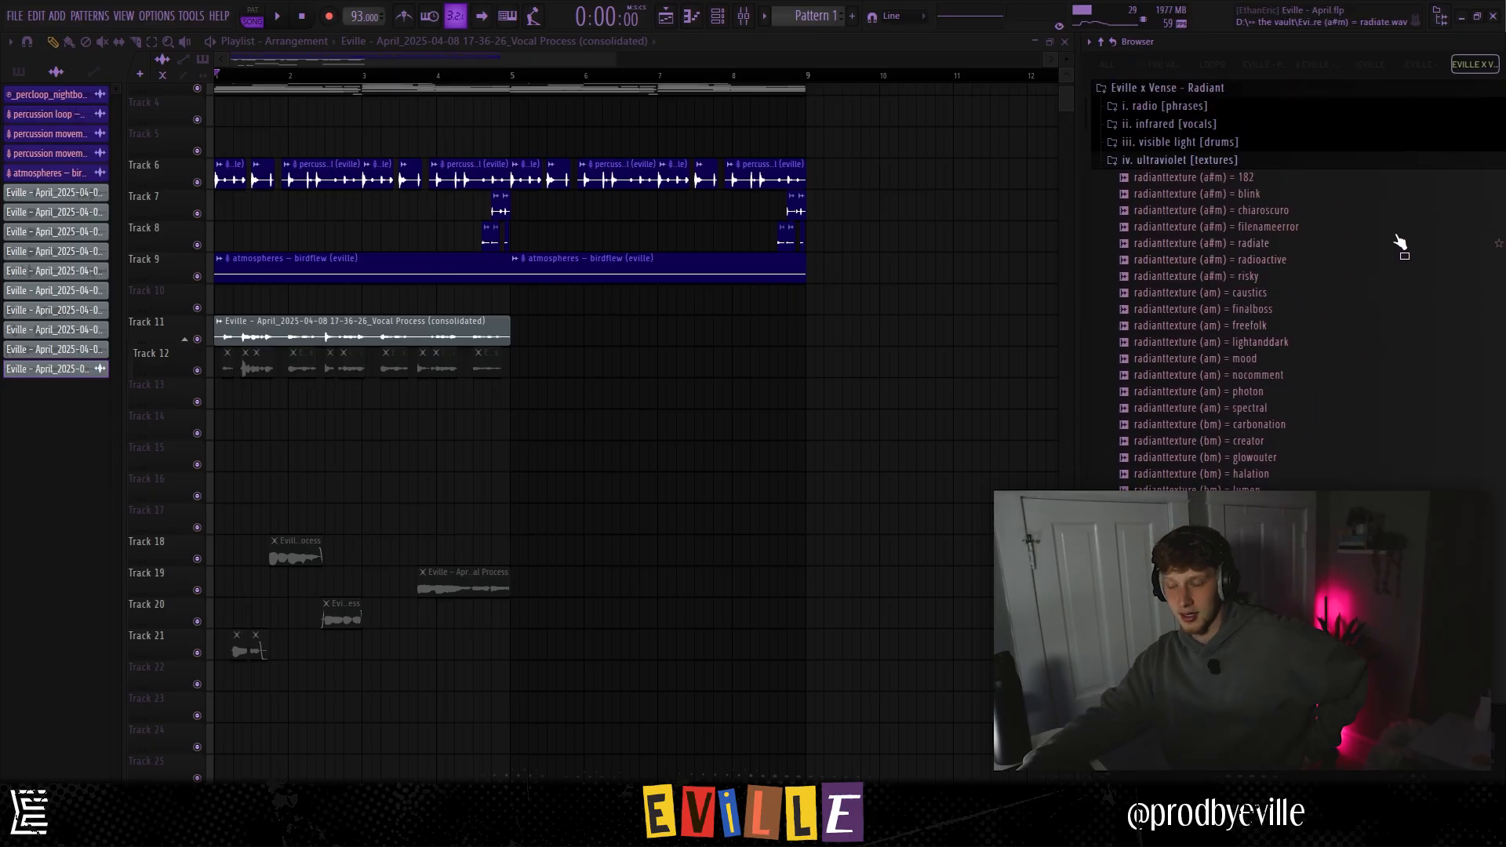
{"action": "scroll", "coordinate": [1308, 439], "scroll_direction": "down", "scroll_amount": 12}
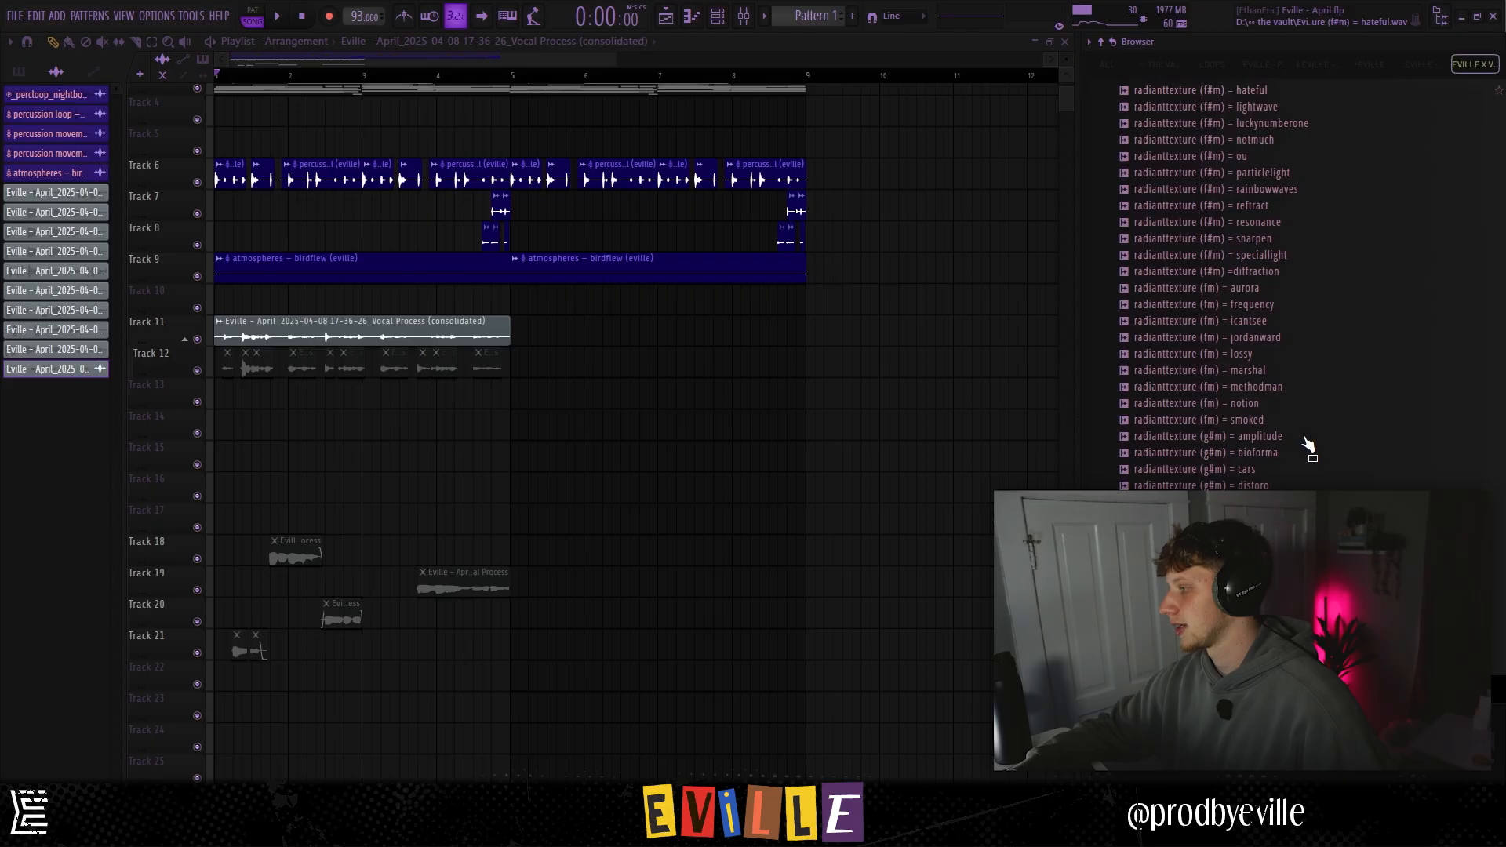
{"action": "scroll", "coordinate": [1308, 444], "scroll_direction": "up", "scroll_amount": 8}
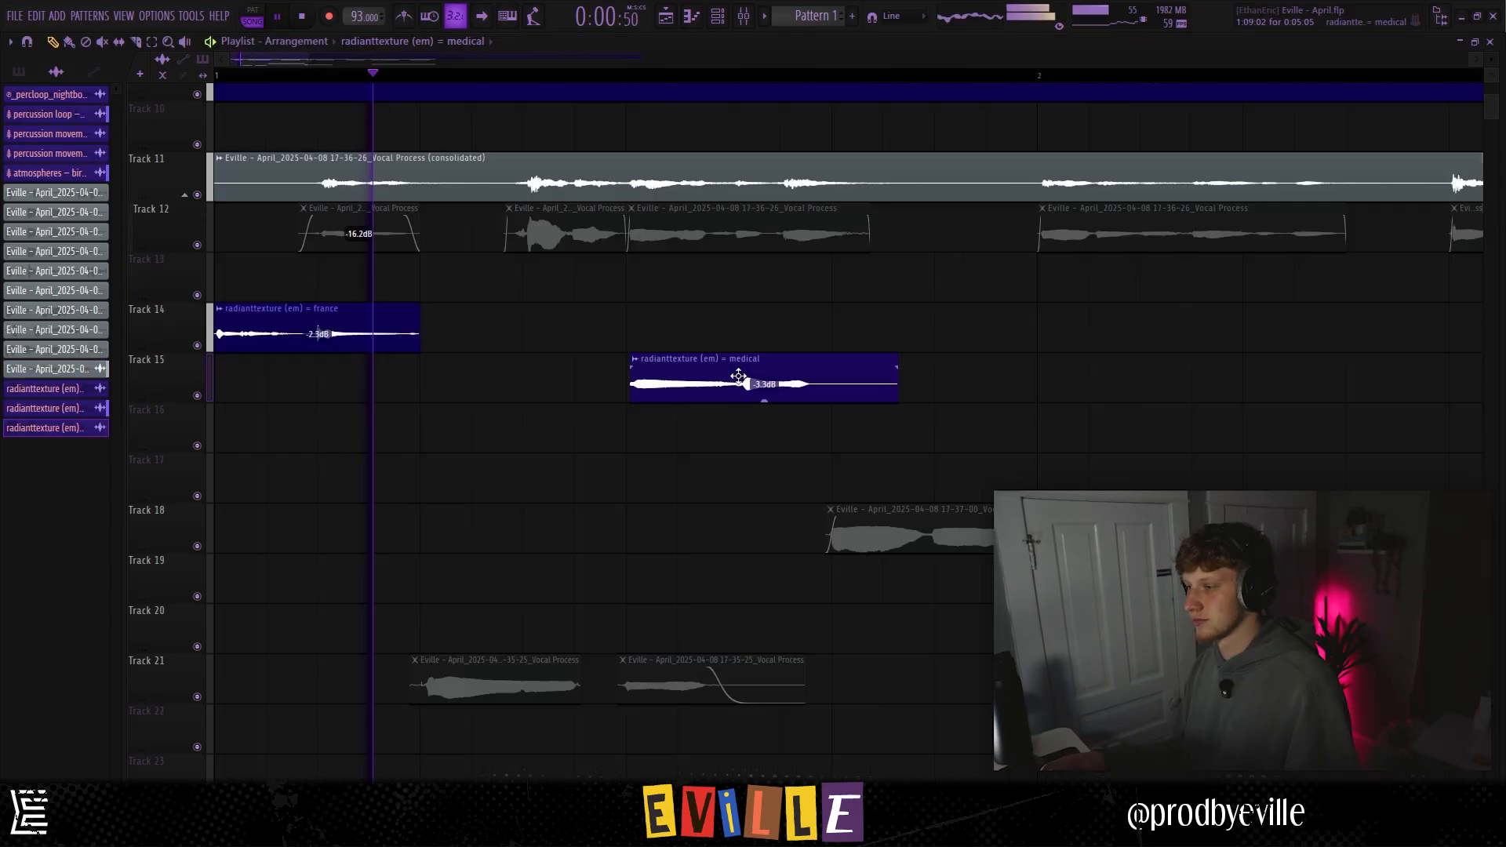
Adjust the position of the medical texture clip in the second half of bar 1 on Track 15, auditioning it with the beat
{"action": "mouse_move", "coordinate": [742, 380]}
{"action": "left_mouse_down"}
{"action": "mouse_move", "coordinate": [633, 379]}
{"action": "mouse_move", "coordinate": [867, 373]}
{"action": "mouse_move", "coordinate": [770, 385]}
{"action": "left_mouse_up"}
{"action": "key", "text": "space"}
{"action": "right_click", "coordinate": [626, 376], "text": "shift"}
{"action": "key", "text": "space"}
{"action": "key", "text": "space"}
Slice the medical texture clip just before its second hit, delete the unwanted piece and audition the chops on Track 15
{"action": "key", "text": "c"}
{"action": "left_click", "coordinate": [734, 384]}
{"action": "key", "text": "p"}
{"action": "right_click", "coordinate": [756, 384]}
{"action": "key", "text": "space"}
{"action": "key", "text": "space"}
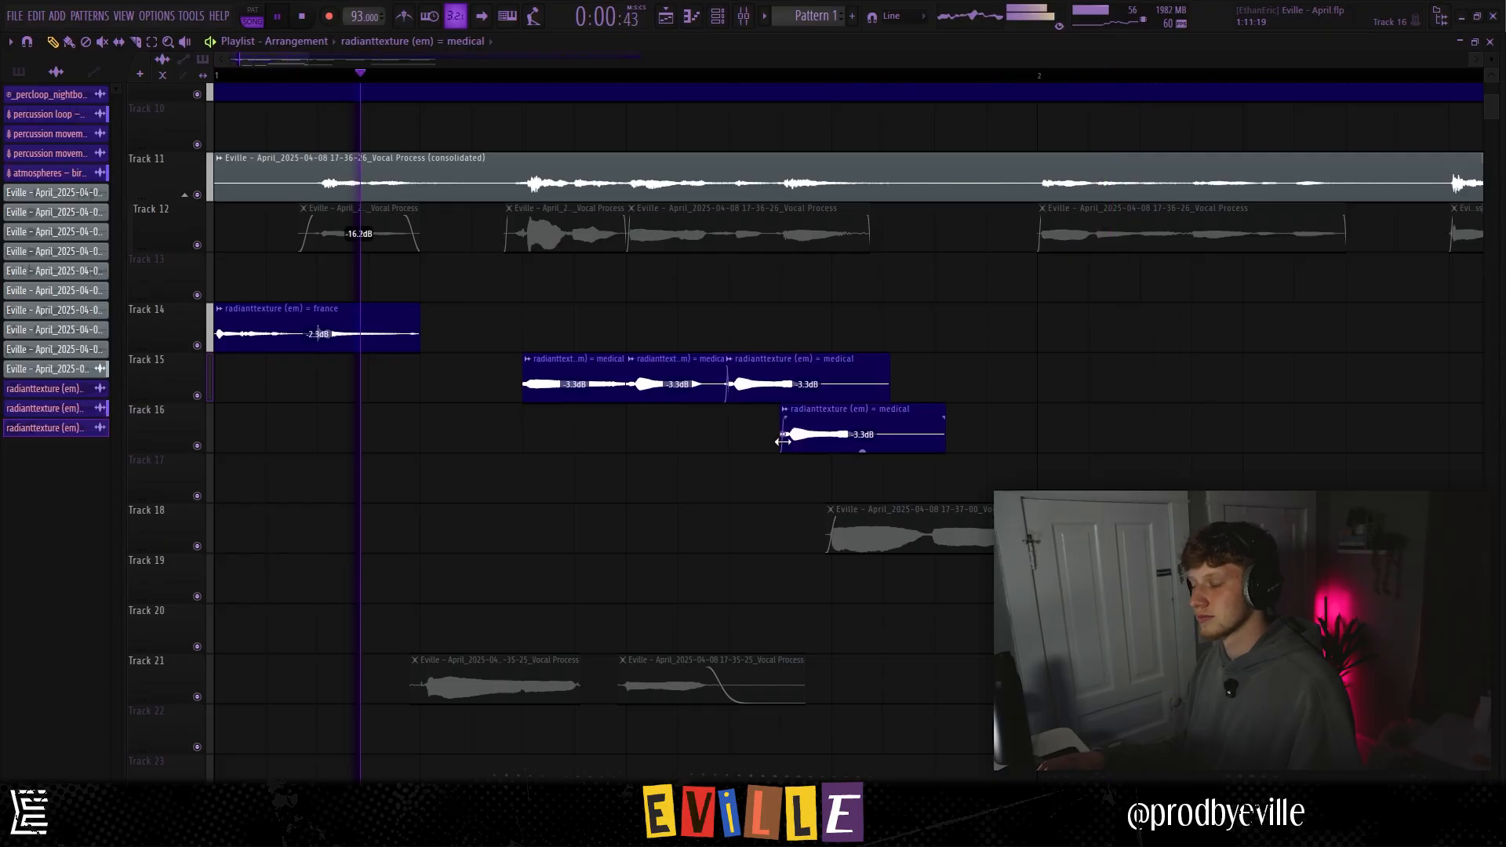
{"action": "left_click_drag", "start_coordinate": [783, 446], "coordinate": [600, 351]}
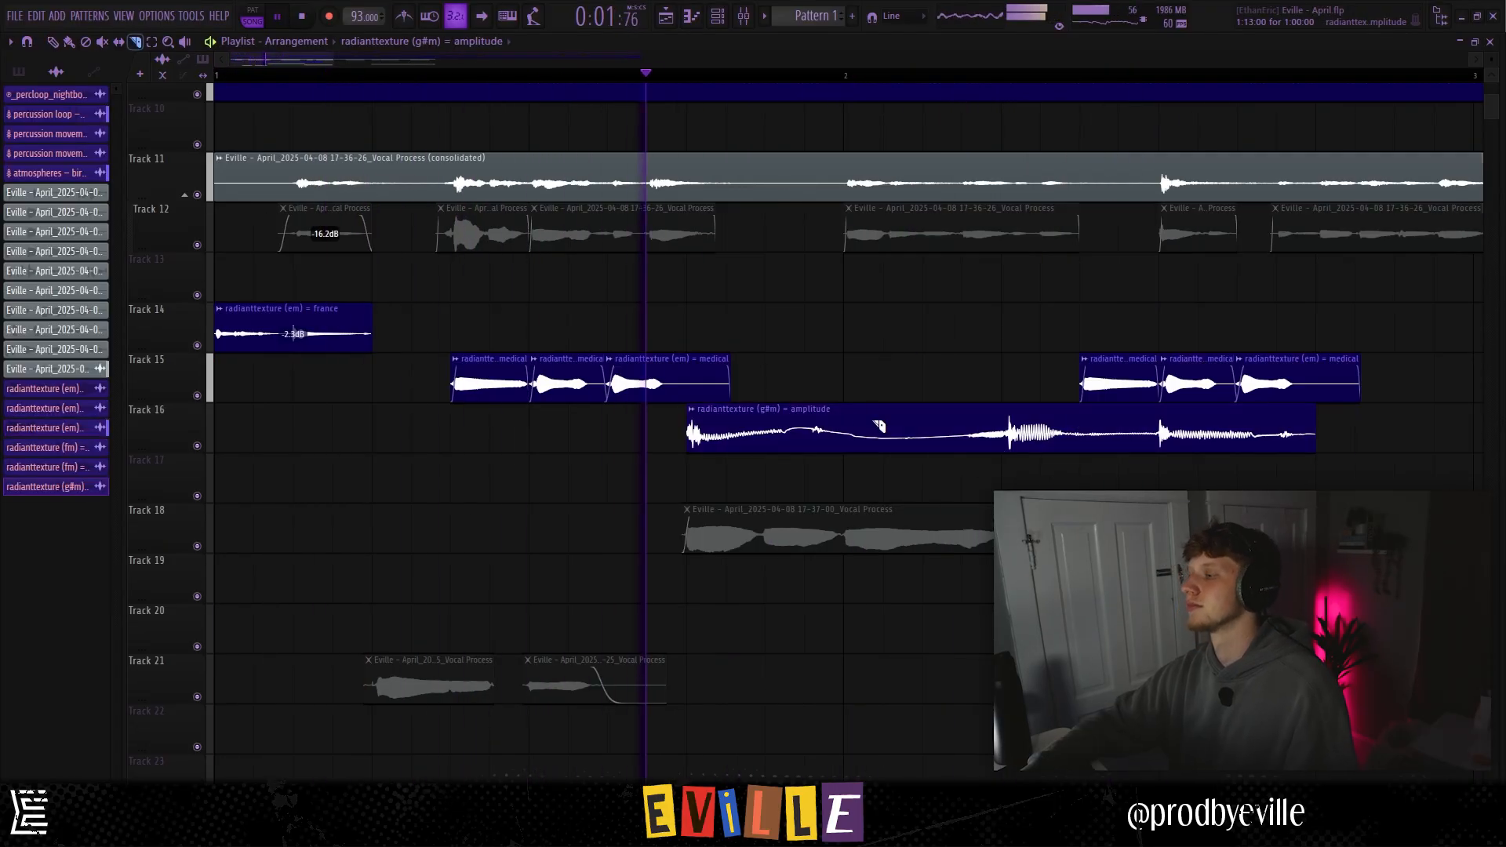
Lower the channel volume of the amplitude texture on Track 16
{"action": "double_click", "coordinate": [929, 425]}
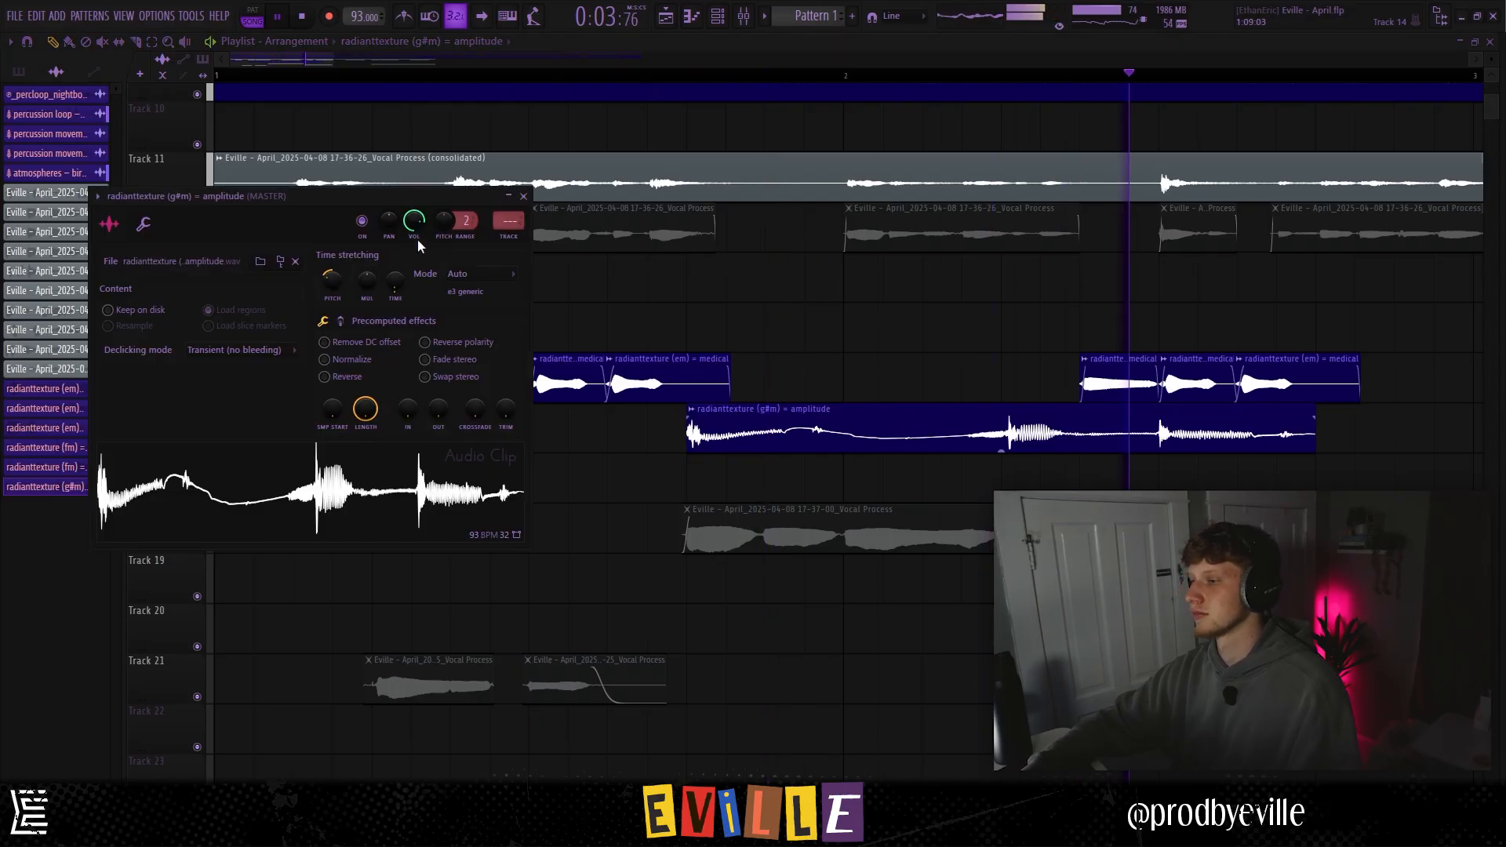
{"action": "left_click_drag", "start_coordinate": [414, 223], "coordinate": [414, 263]}
{"action": "key", "text": "Escape"}
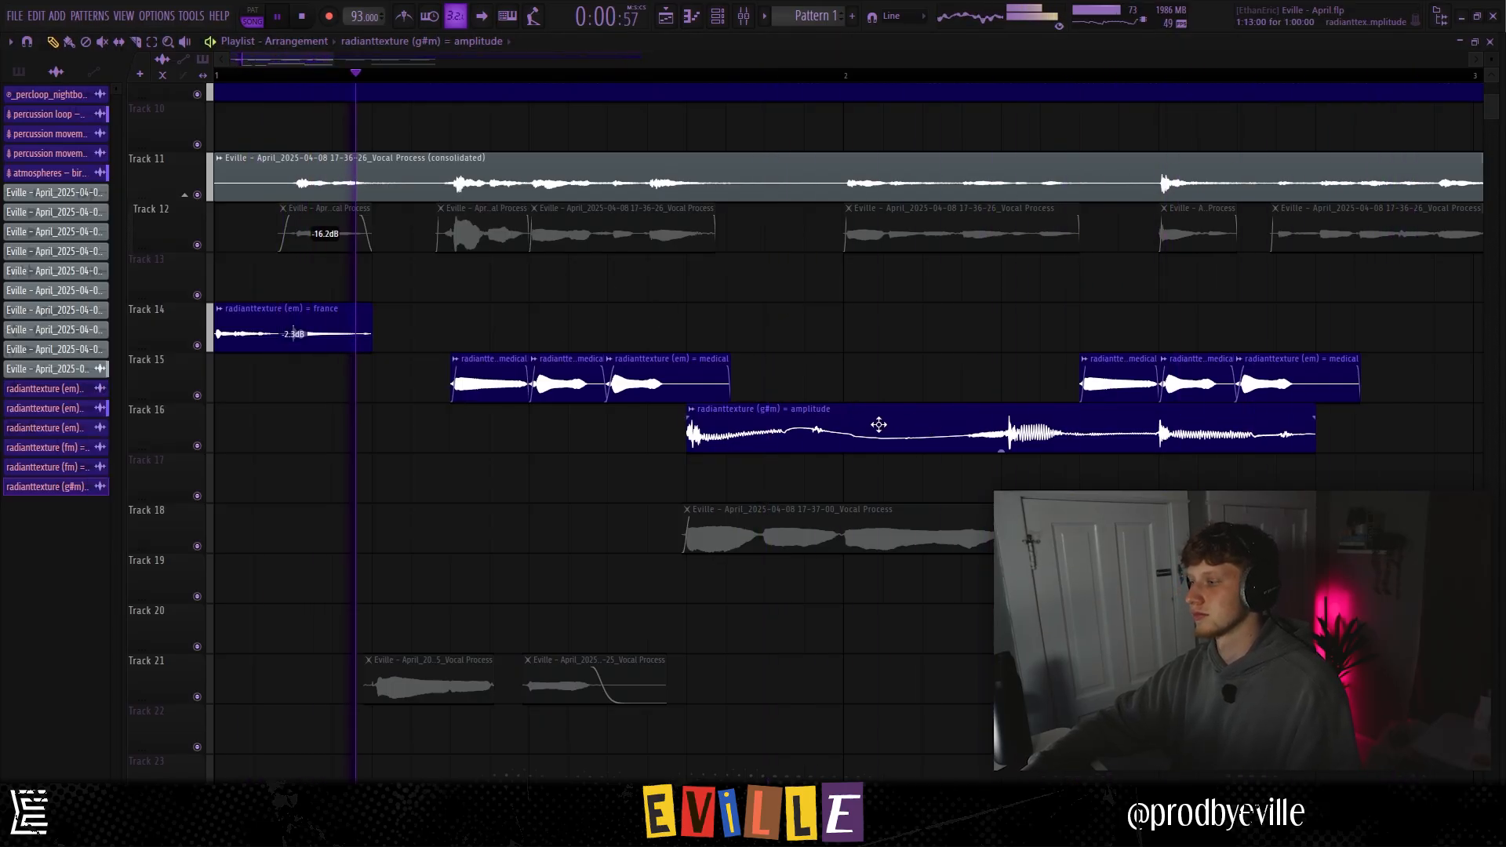
Slice the amplitude texture on Track 16 and place its one-beat chop on the last beat of bar 2
{"action": "key", "text": "c"}
{"action": "scroll", "coordinate": [828, 431], "scroll_direction": "down", "scroll_amount": 3}
{"action": "left_click_drag", "start_coordinate": [547, 429], "coordinate": [838, 429]}
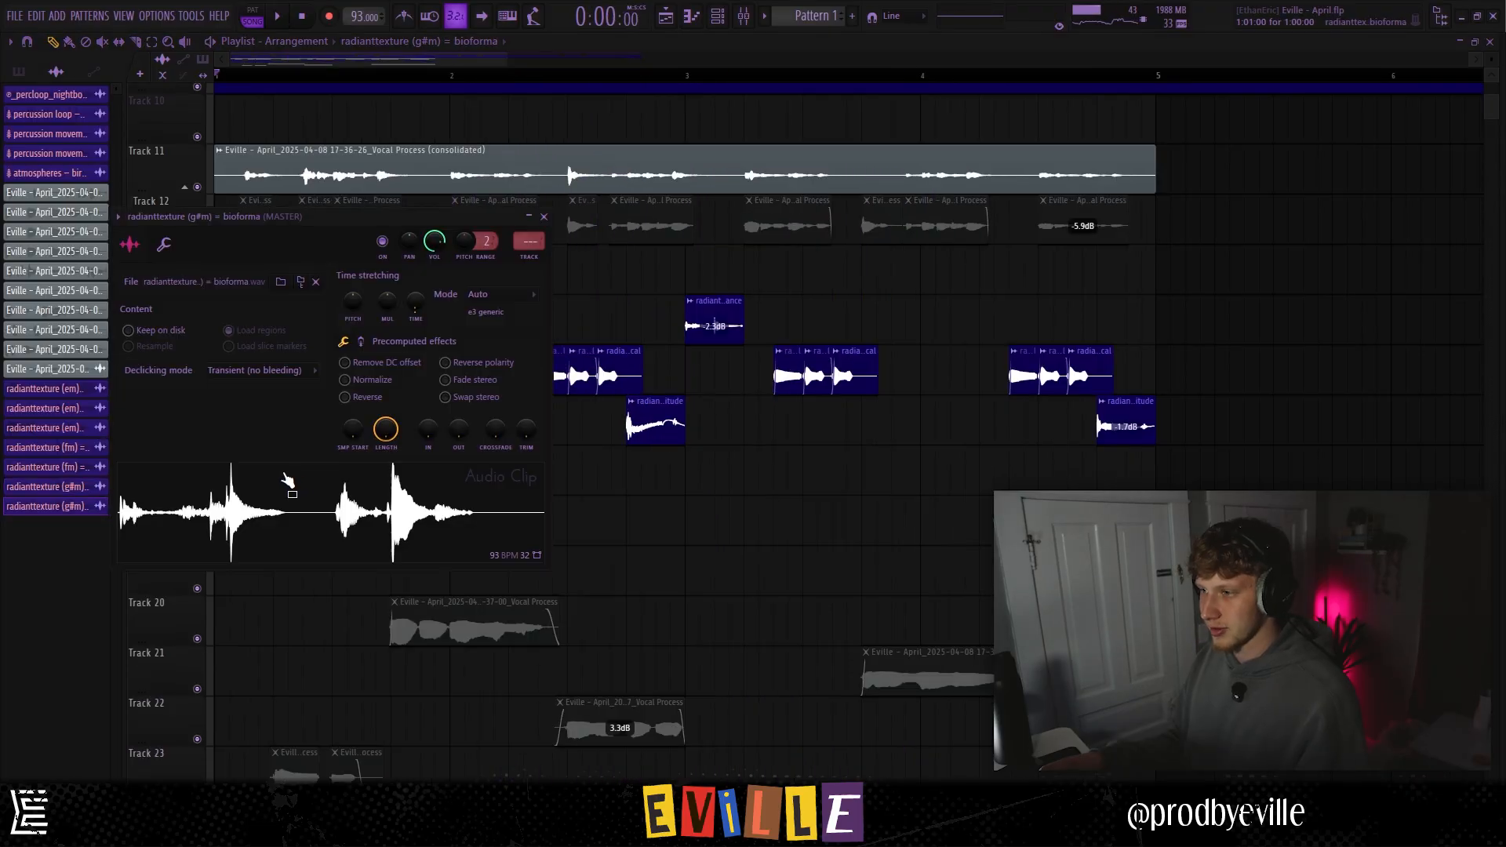
Check the bioforma texture clip on Track 17 and its channel settings
{"action": "left_click_drag", "start_coordinate": [285, 481], "coordinate": [672, 505]}
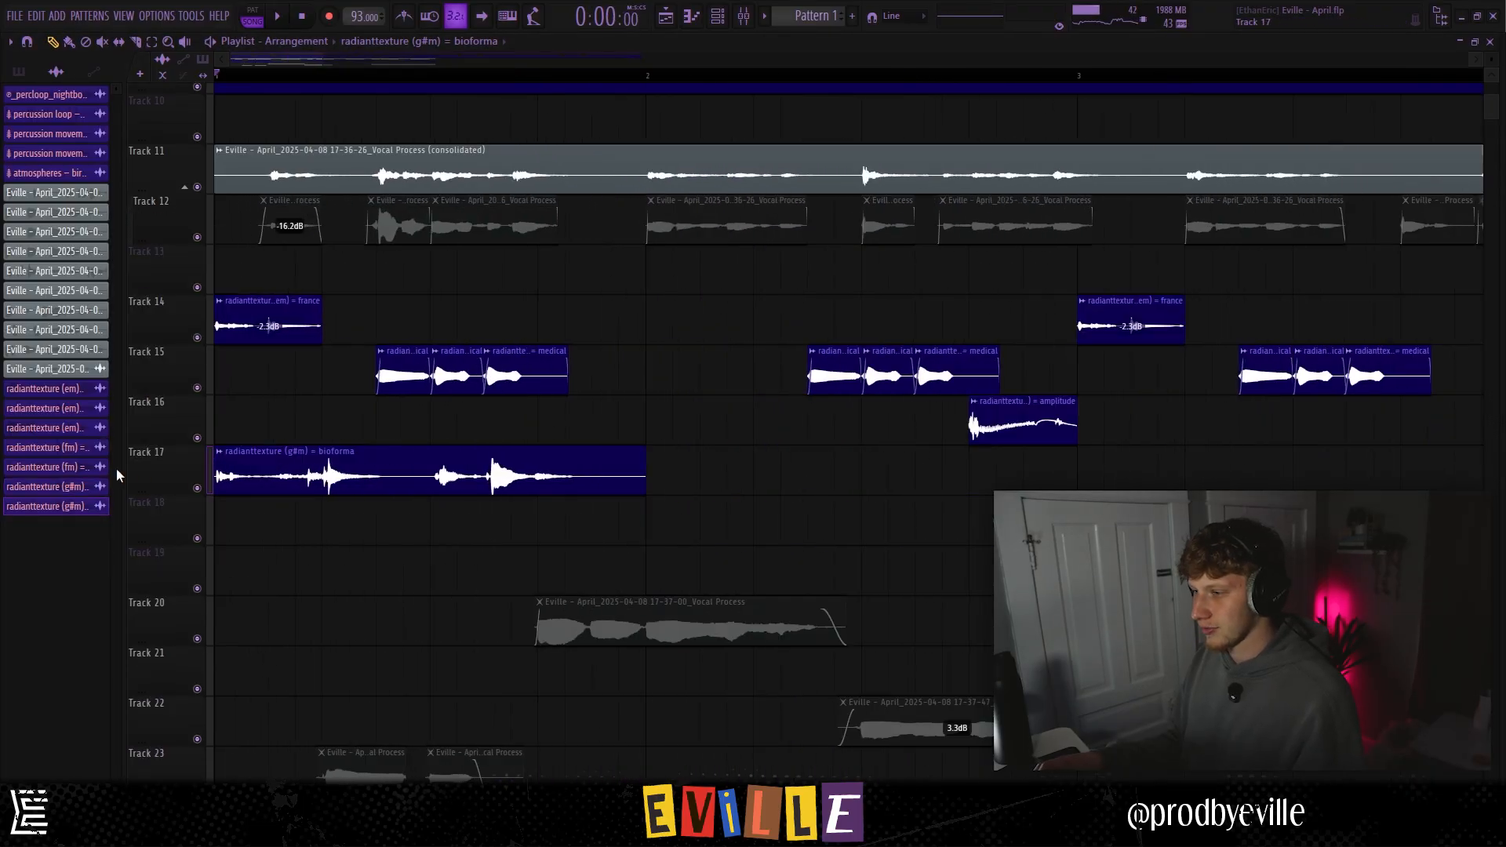
{"action": "scroll", "coordinate": [373, 465], "scroll_direction": "up", "scroll_amount": 2}
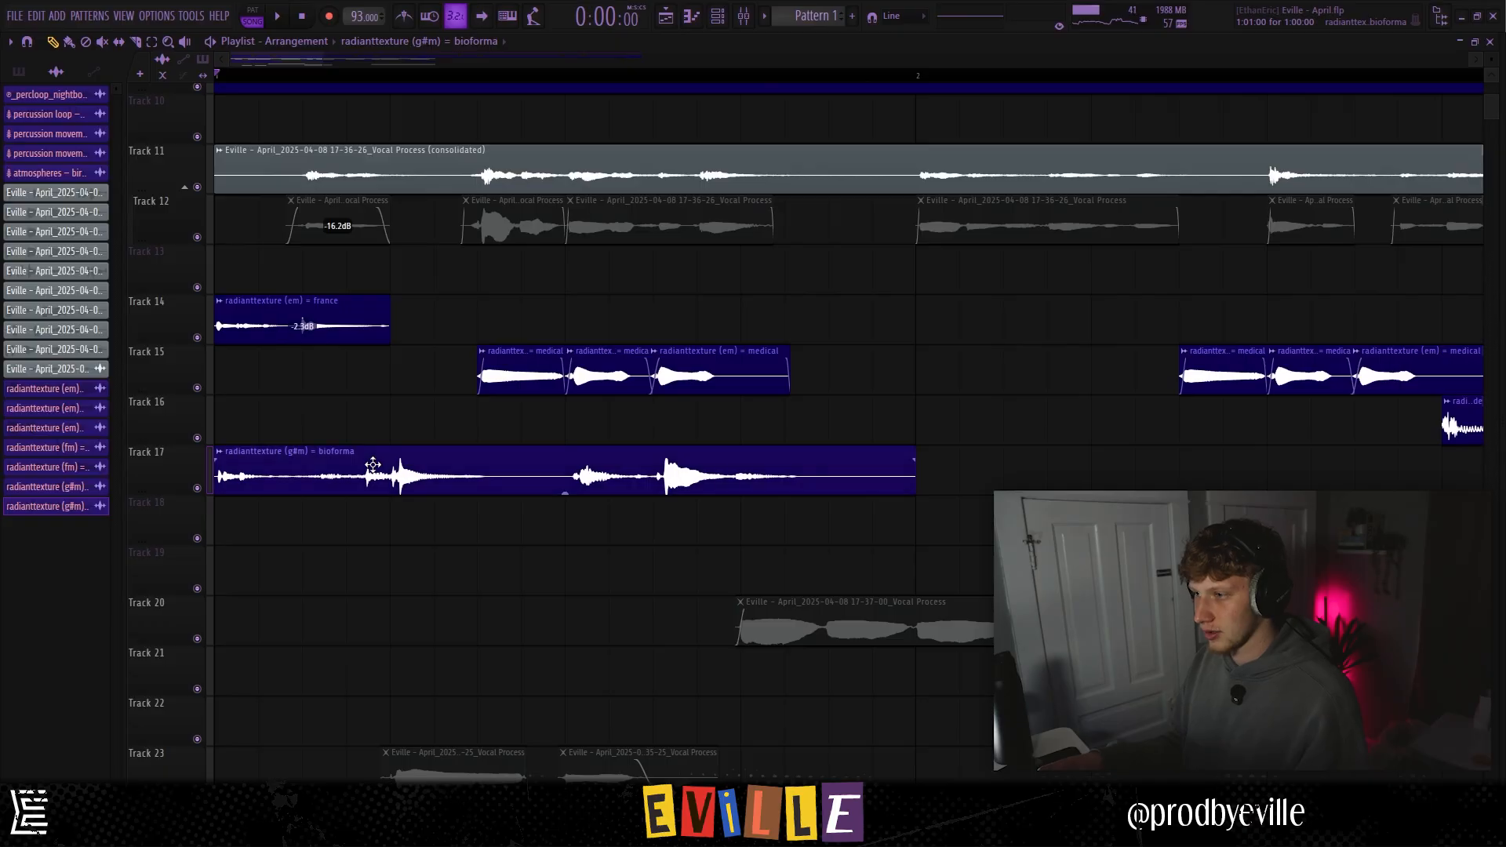
{"action": "double_click", "coordinate": [373, 464]}
{"action": "key", "text": "Escape"}
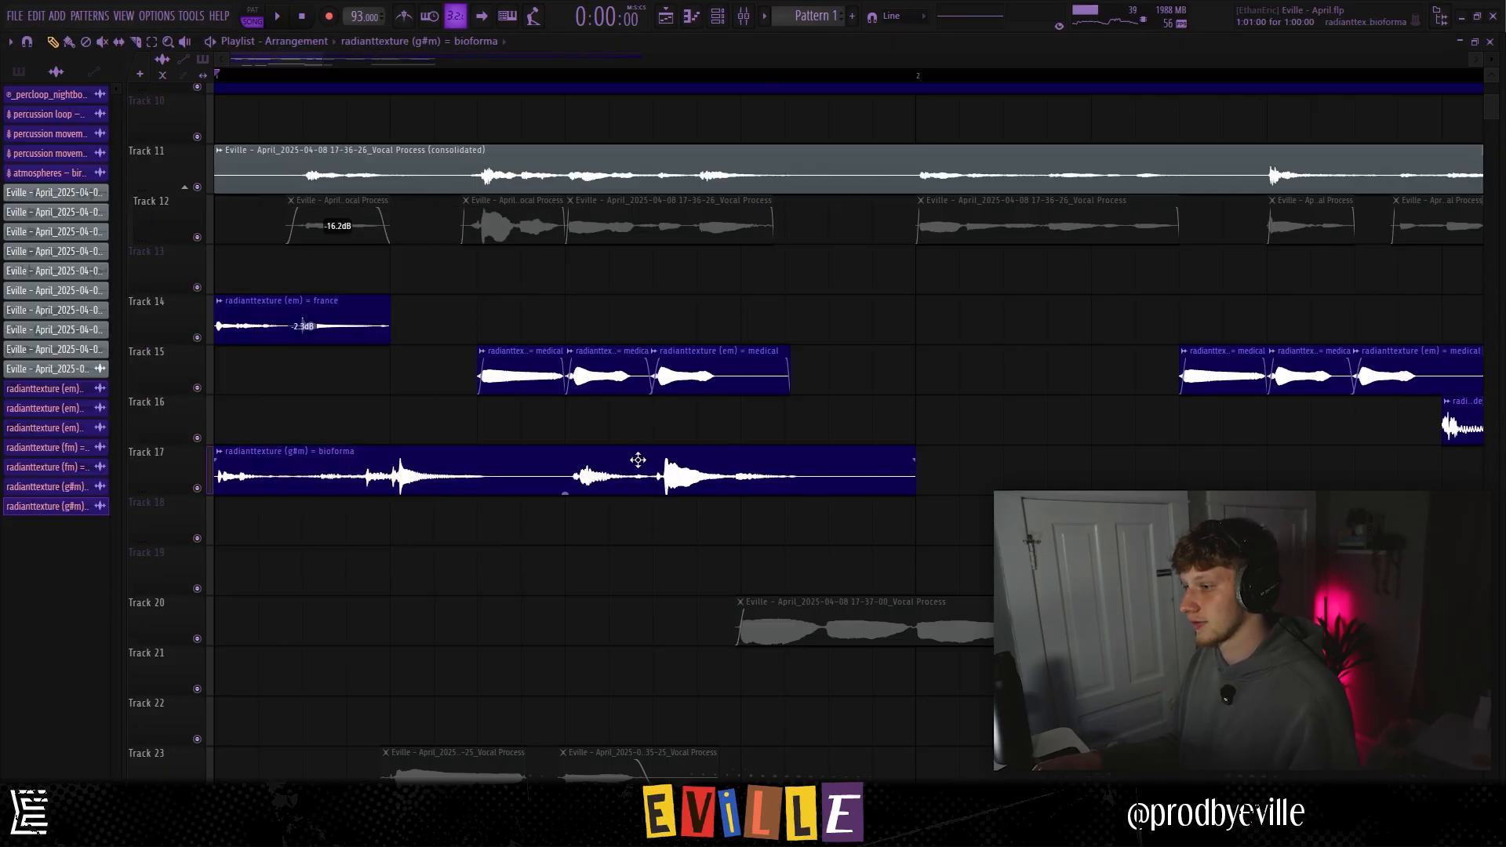
Play the arrangement to audition the bioforma texture in bar 1 of Track 17 against the beat
{"action": "scroll", "coordinate": [659, 475], "scroll_direction": "down", "scroll_amount": 3}
{"action": "key", "text": "space"}
{"action": "double_click", "coordinate": [549, 465]}
{"action": "left_click", "coordinate": [692, 467]}
{"action": "right_click", "coordinate": [692, 467]}
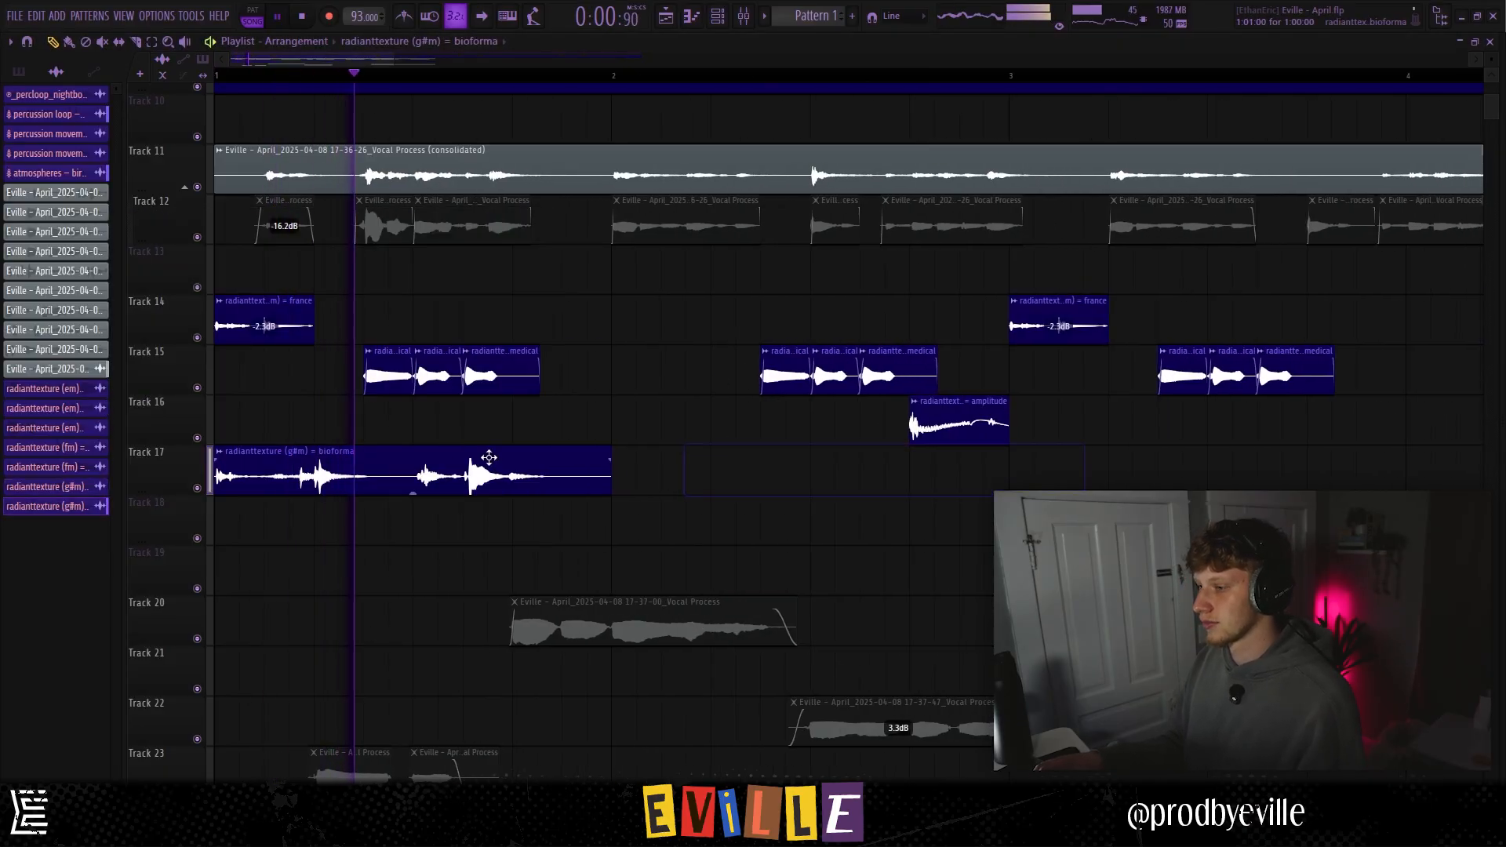
{"action": "scroll", "coordinate": [396, 467], "scroll_direction": "down", "scroll_amount": 3}
{"action": "key", "text": "space"}
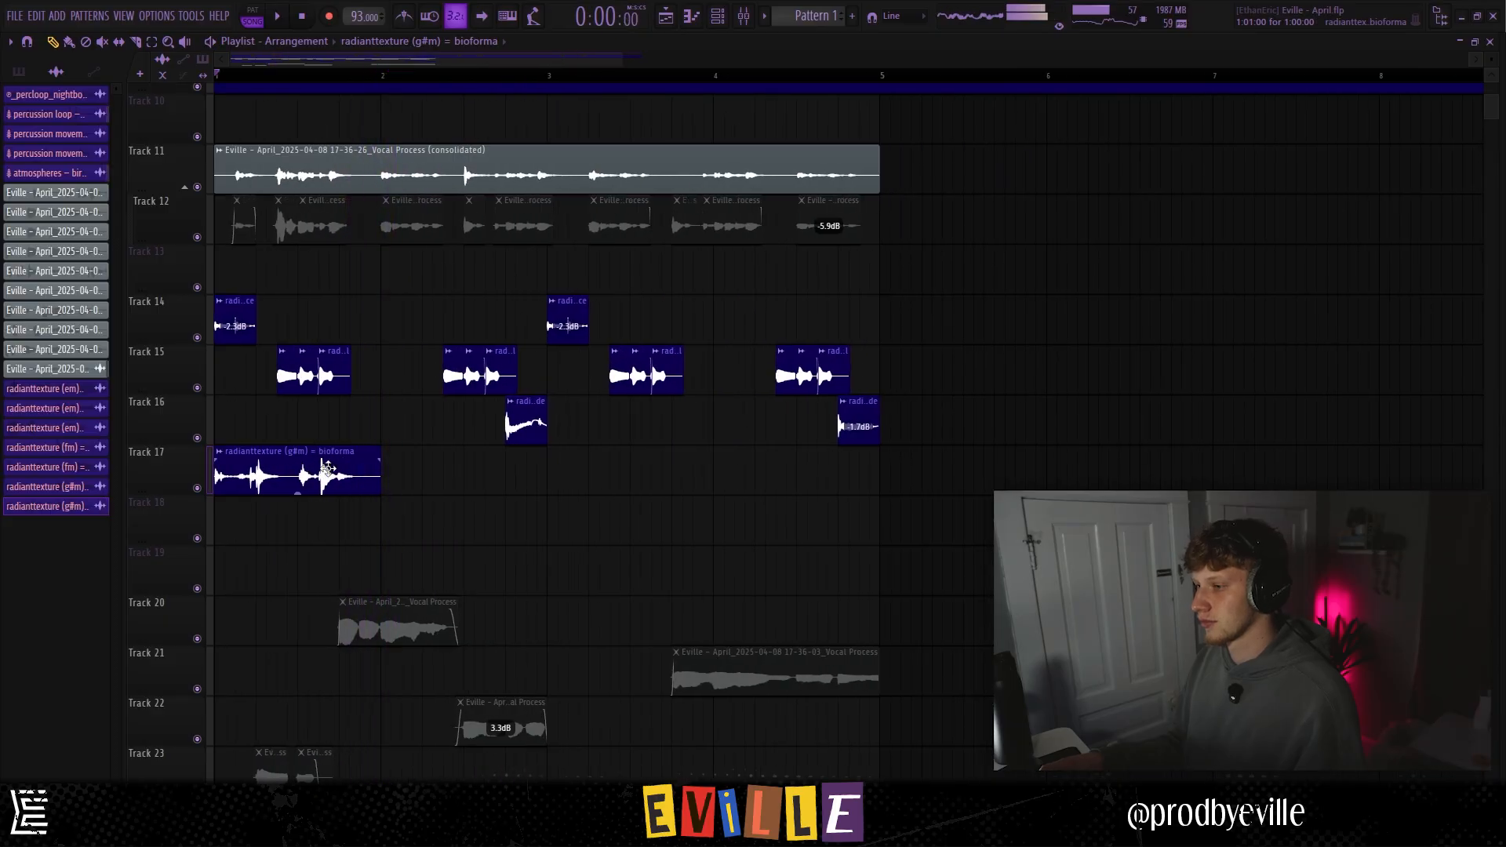
Move the bioforma texture on Track 17 to bar 2, slice it in two places, and remove the middle section
{"action": "key", "text": "space"}
{"action": "left_click_drag", "start_coordinate": [328, 468], "coordinate": [494, 475]}
{"action": "scroll", "coordinate": [470, 480], "scroll_direction": "up", "scroll_amount": 3}
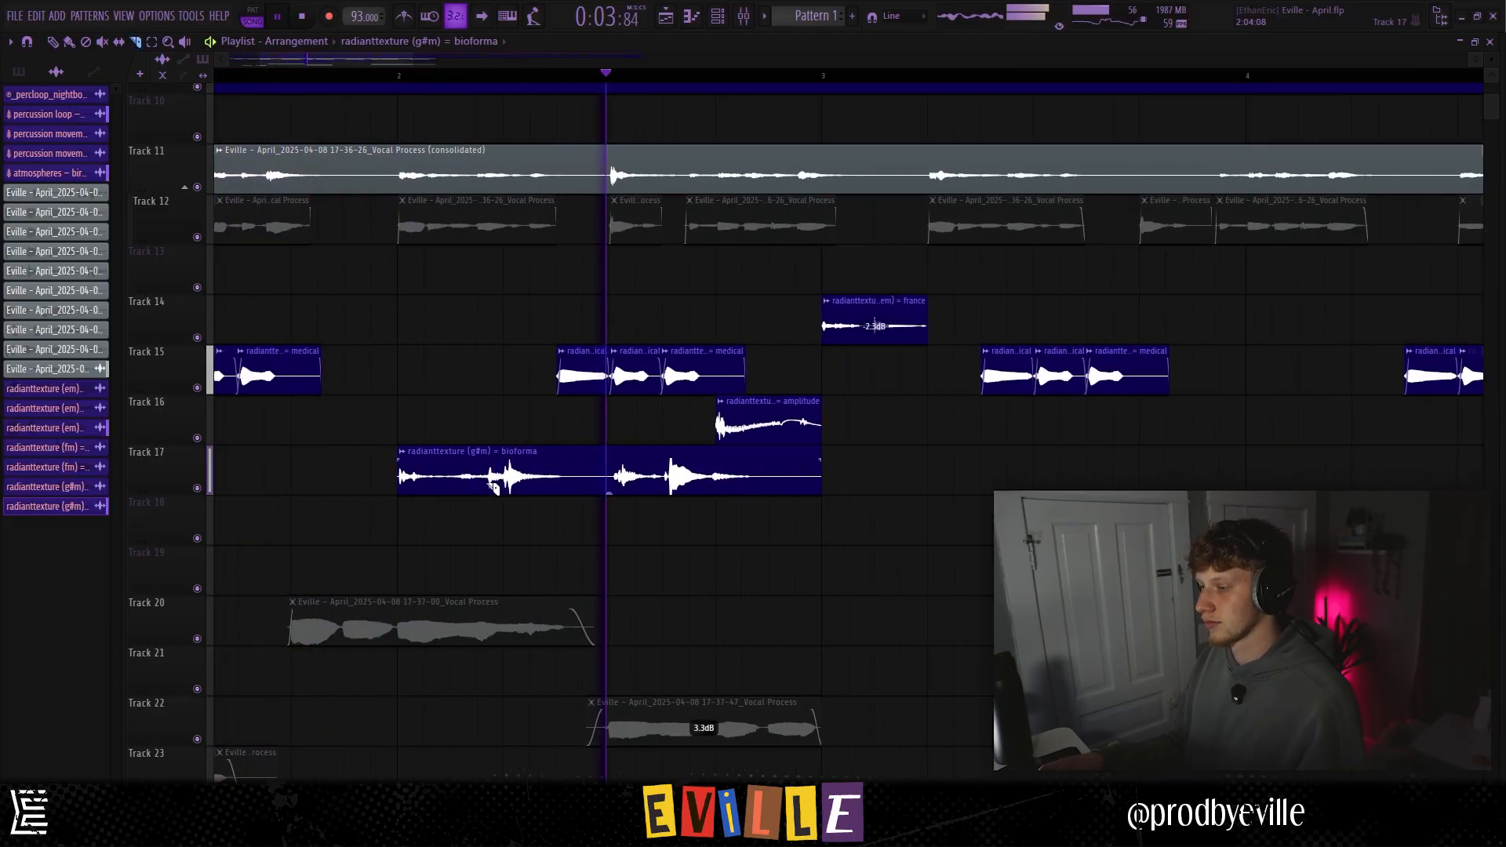
{"action": "left_click", "coordinate": [486, 471]}
{"action": "left_click", "coordinate": [607, 471]}
{"action": "key", "text": "p"}
{"action": "right_click", "coordinate": [568, 483]}
Place the remaining bioforma slice directly after the first one on Track 17 and lower its clip gain to -9.6 dB
{"action": "key", "text": "space"}
{"action": "key", "text": "space"}
{"action": "left_click_drag", "start_coordinate": [672, 482], "coordinate": [638, 482]}
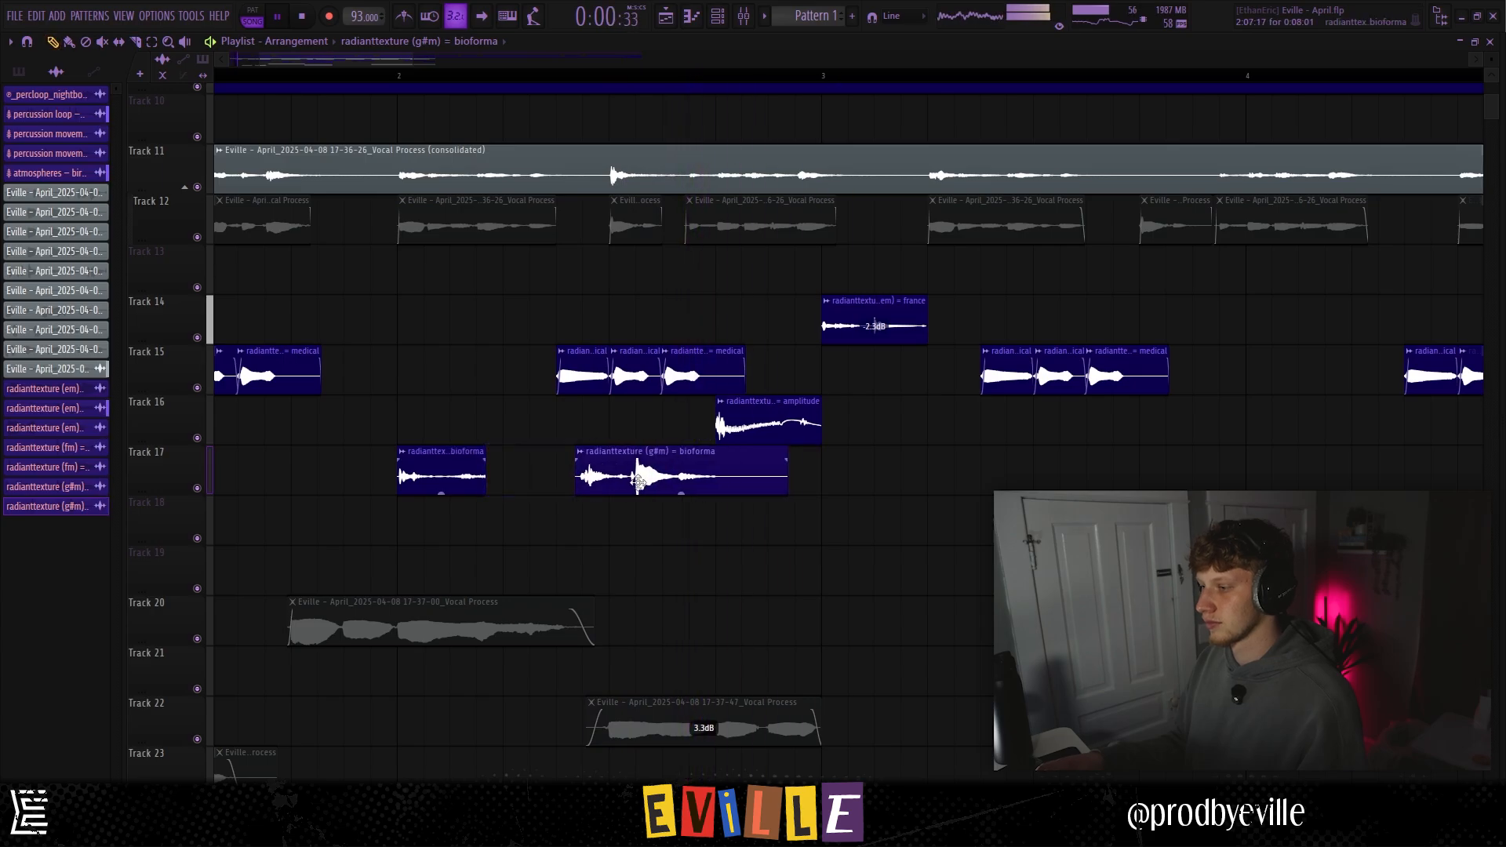
{"action": "double_click", "coordinate": [588, 476]}
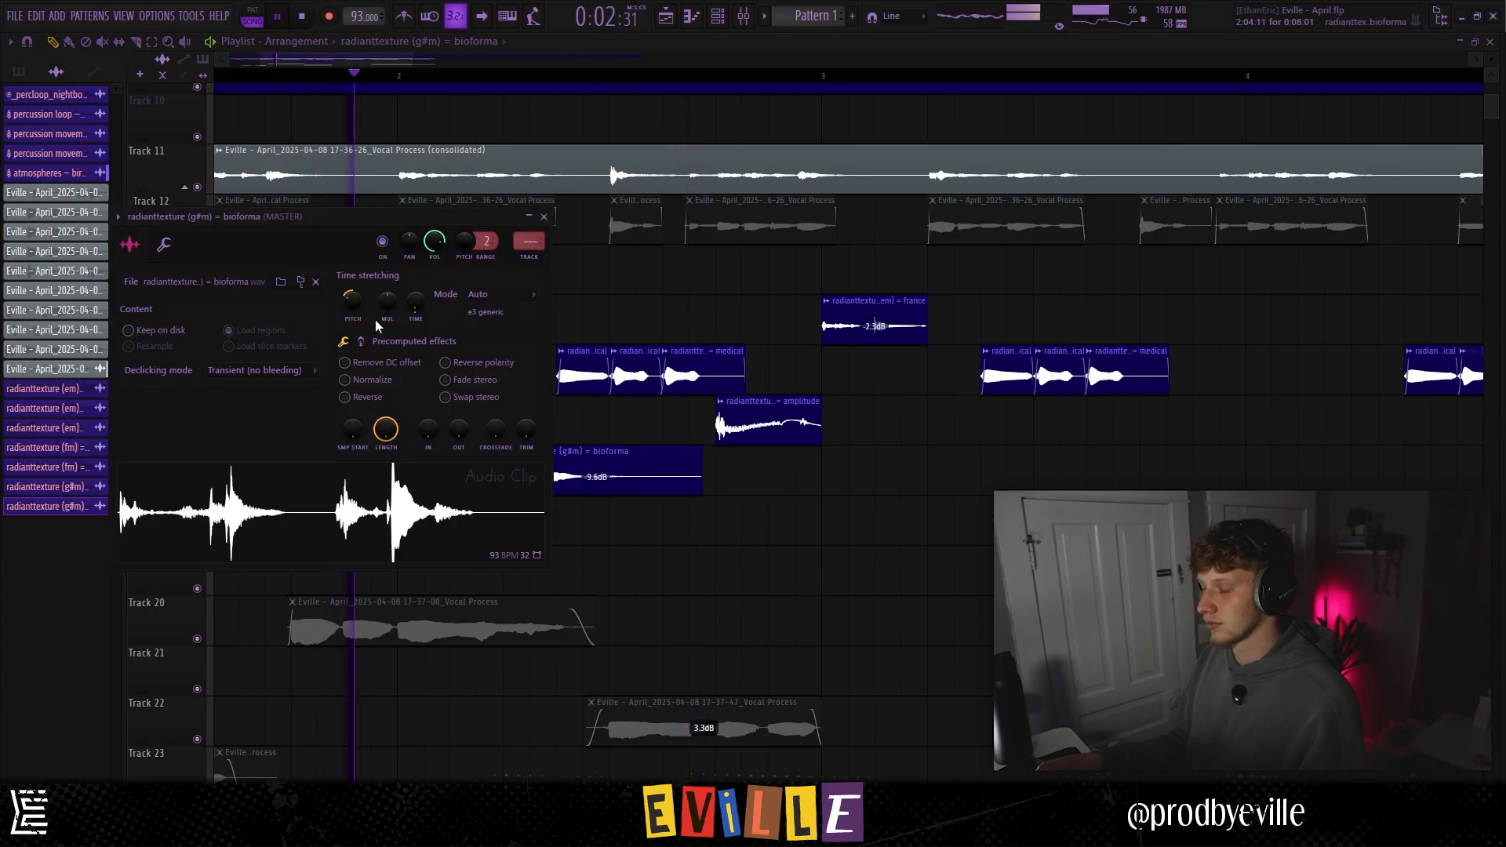
{"action": "left_click", "coordinate": [801, 514]}
{"action": "right_click", "coordinate": [820, 534]}
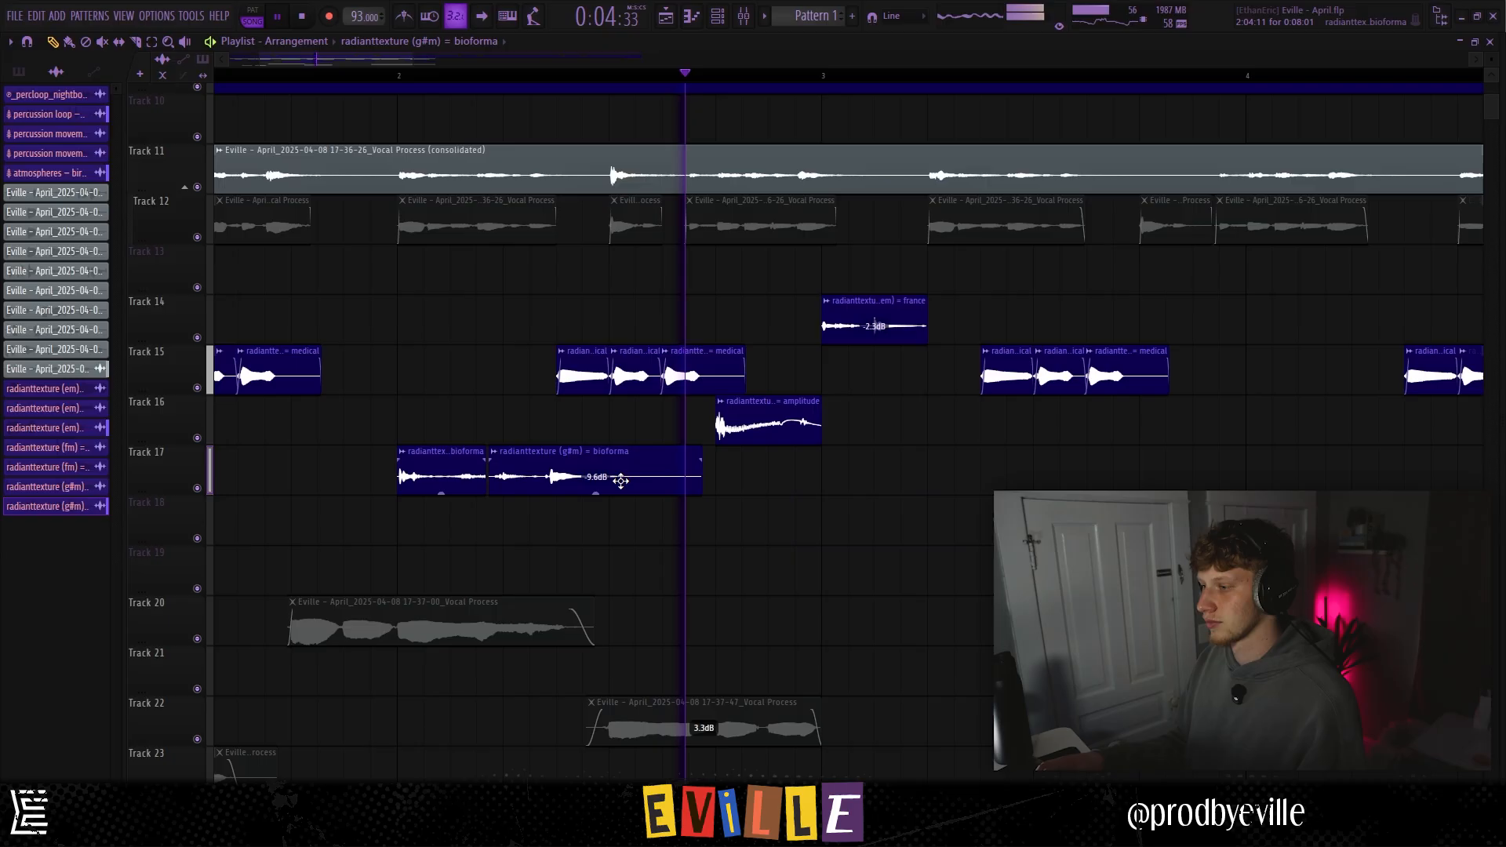
Select the bioforma slices in bar 2 of Track 17 and repeat them in bar 4
{"action": "key", "text": "c"}
{"action": "key", "text": "p"}
{"action": "scroll", "coordinate": [611, 472], "scroll_direction": "down", "scroll_amount": 3}
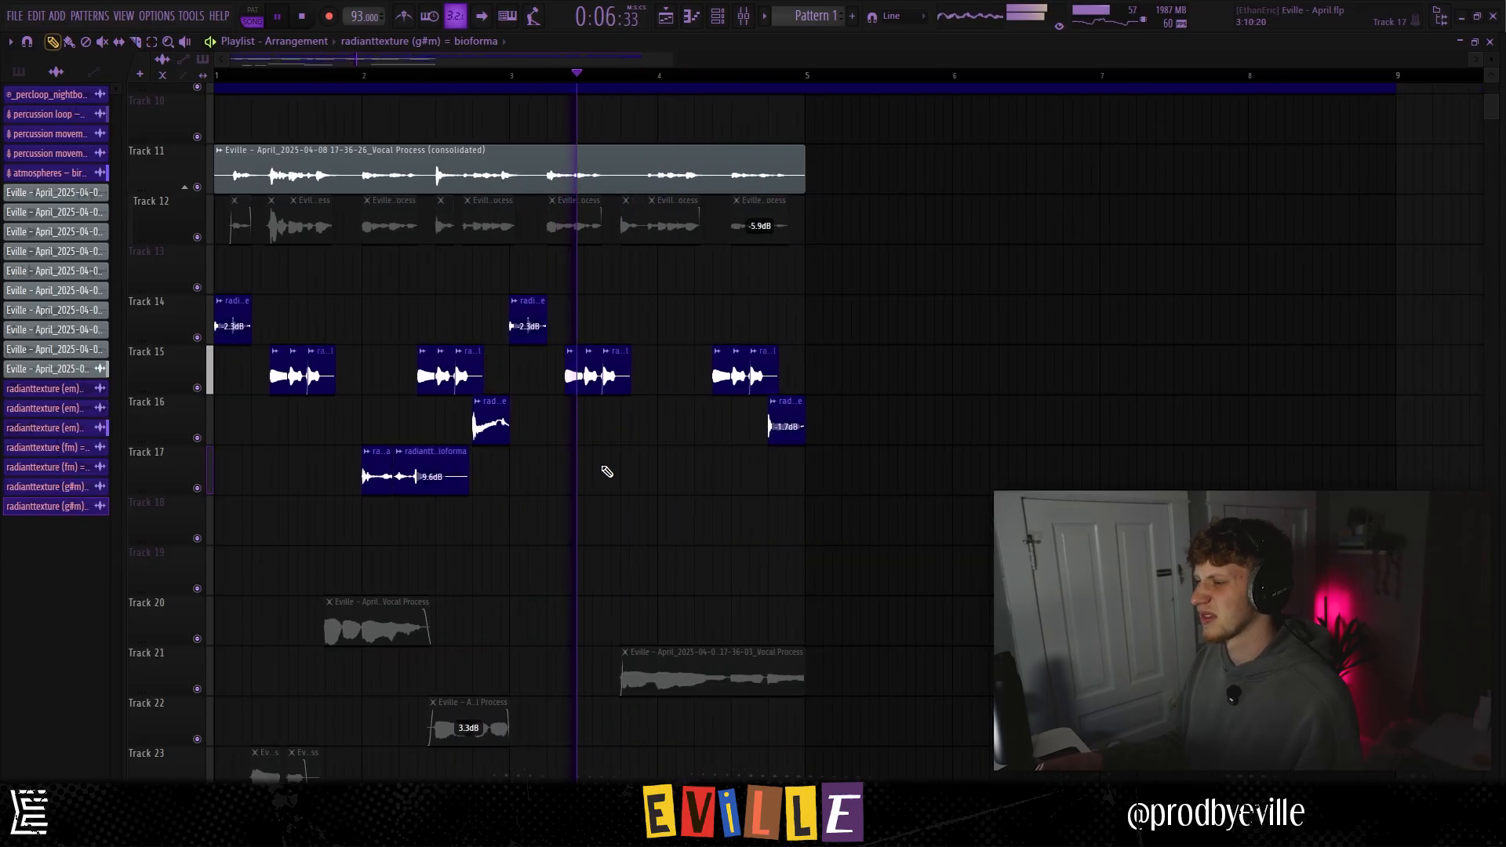
{"action": "left_click_drag", "start_coordinate": [585, 447], "coordinate": [320, 495]}
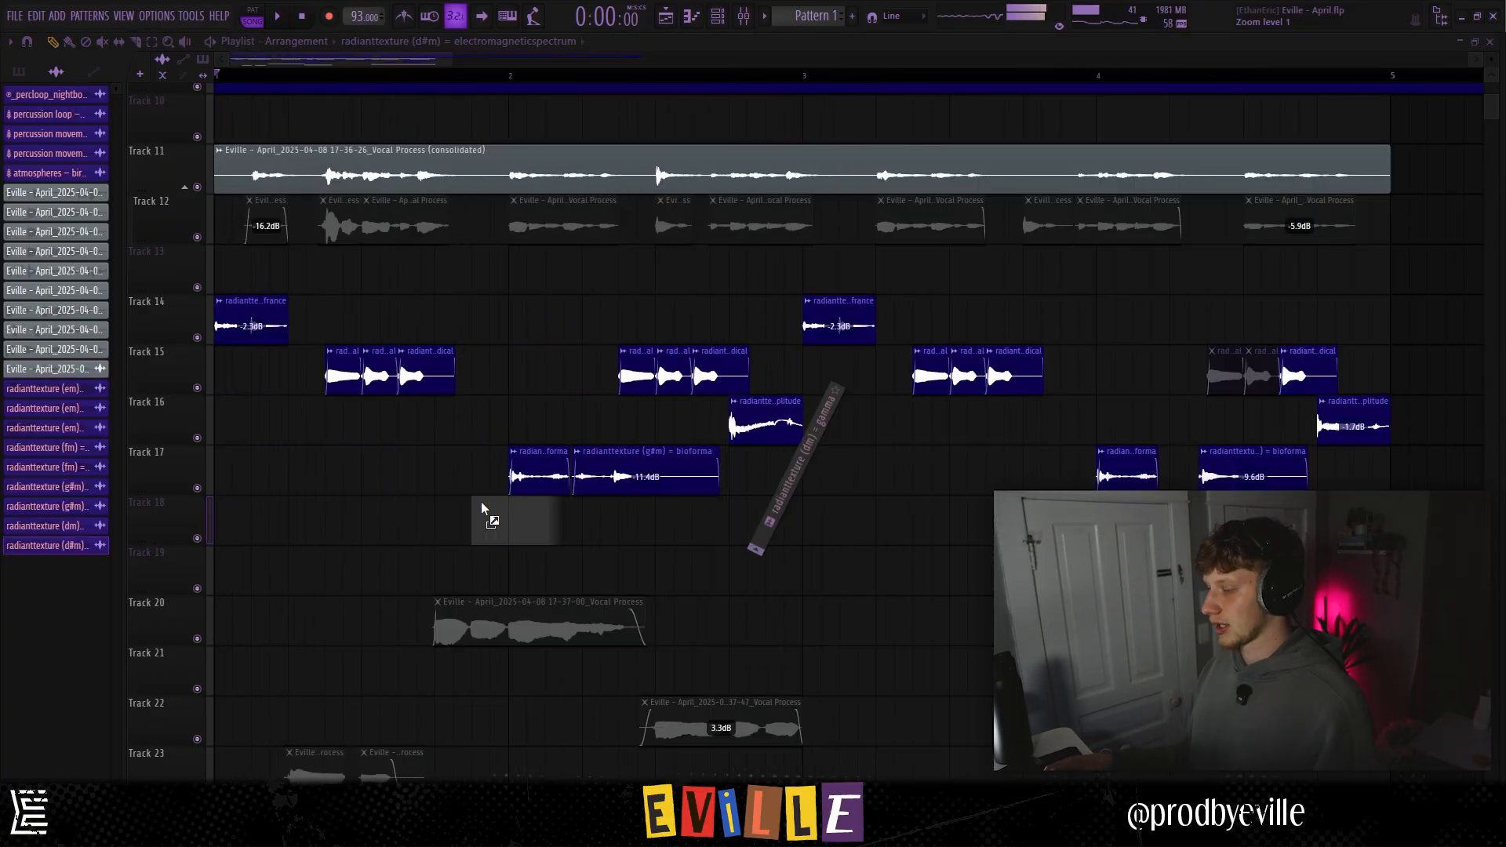
Add the gamma texture sample to Track 18 and raise the consolidated vocal's fader on mixer track 17
{"action": "left_click_drag", "start_coordinate": [482, 503], "coordinate": [527, 518]}
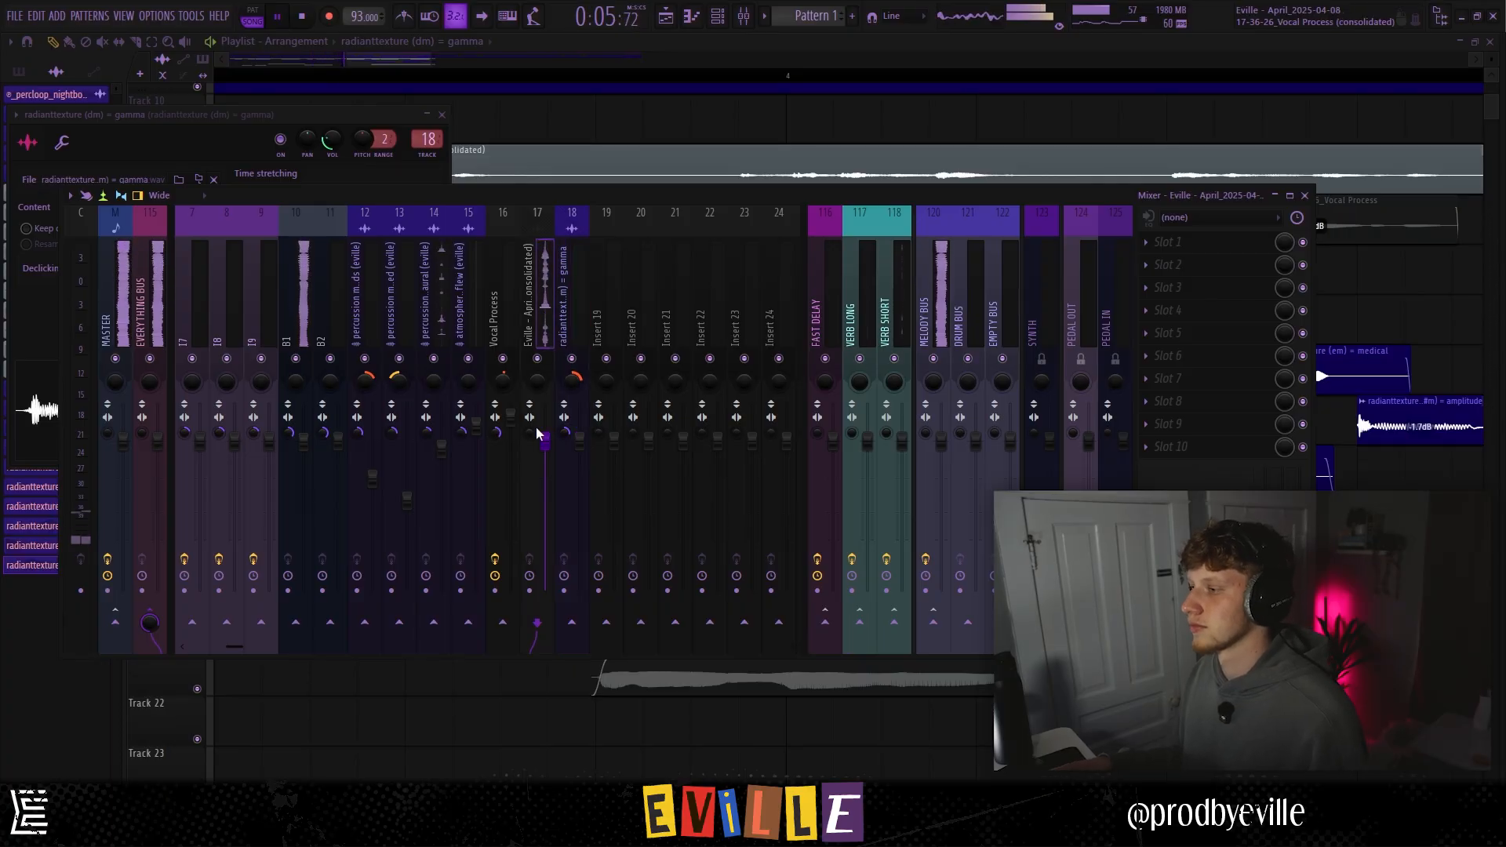
{"action": "left_click_drag", "start_coordinate": [530, 432], "coordinate": [544, 431]}
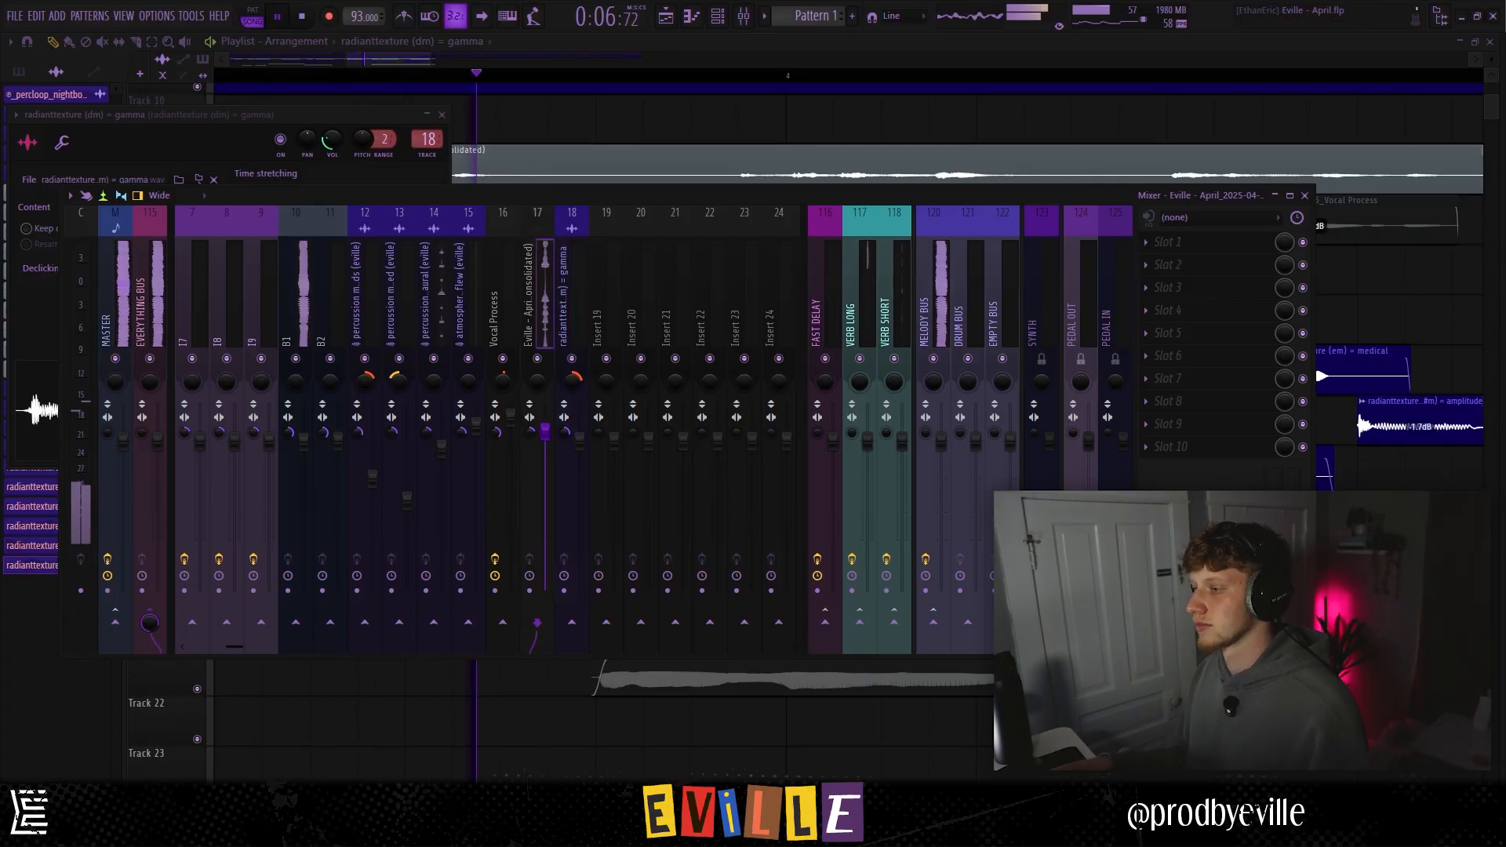
Open the medical texture's channel settings, stop playback, and purge the project's unused audio clips
{"action": "left_click", "coordinate": [573, 149]}
{"action": "scroll", "coordinate": [549, 423], "scroll_direction": "down", "scroll_amount": 3}
{"action": "double_click", "coordinate": [591, 521]}
{"action": "key", "text": "space"}
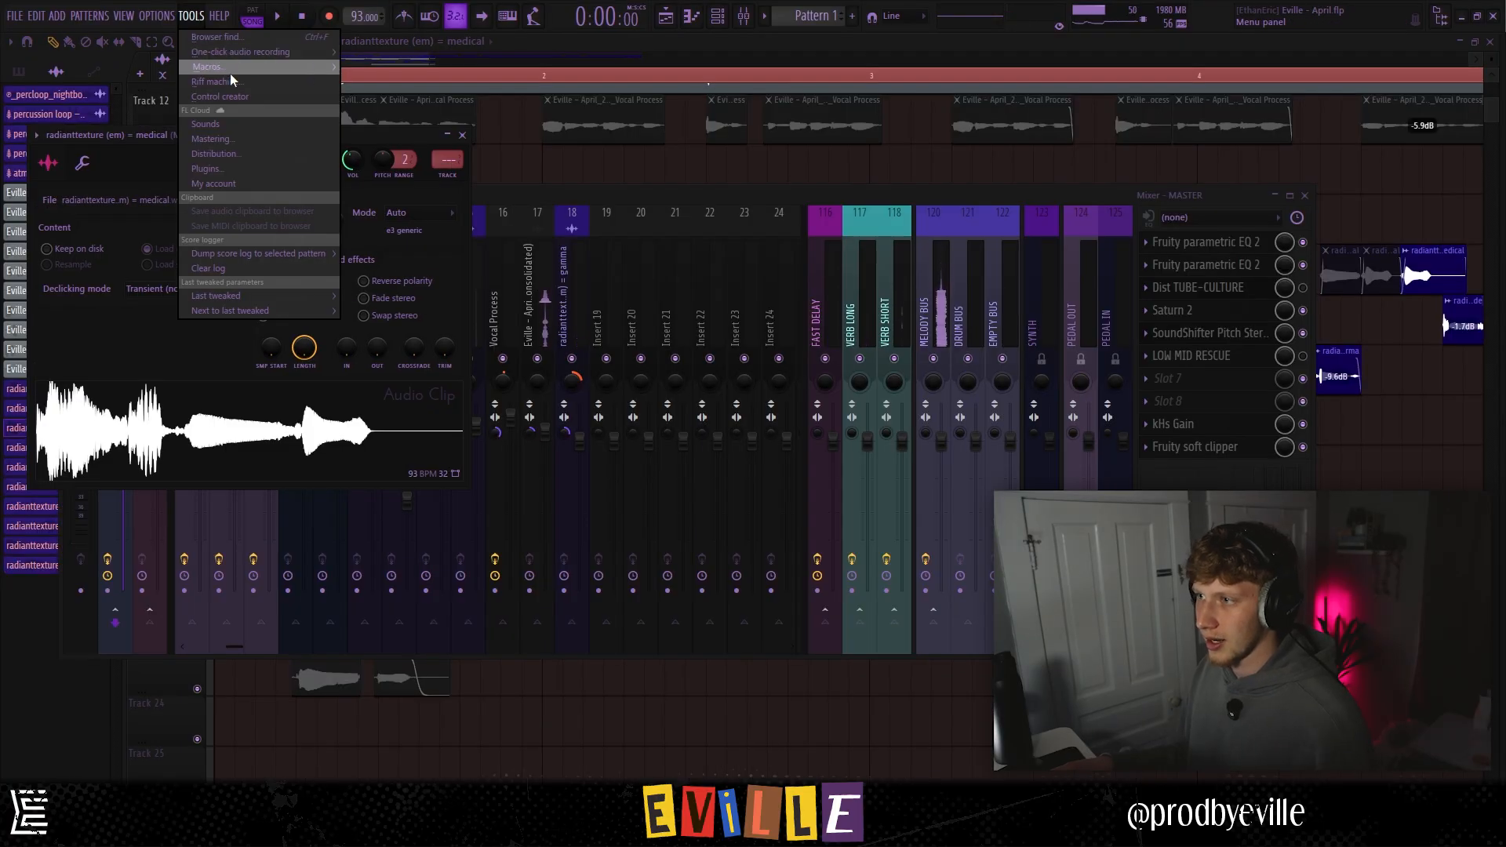
{"action": "mouse_move", "coordinate": [235, 67]}
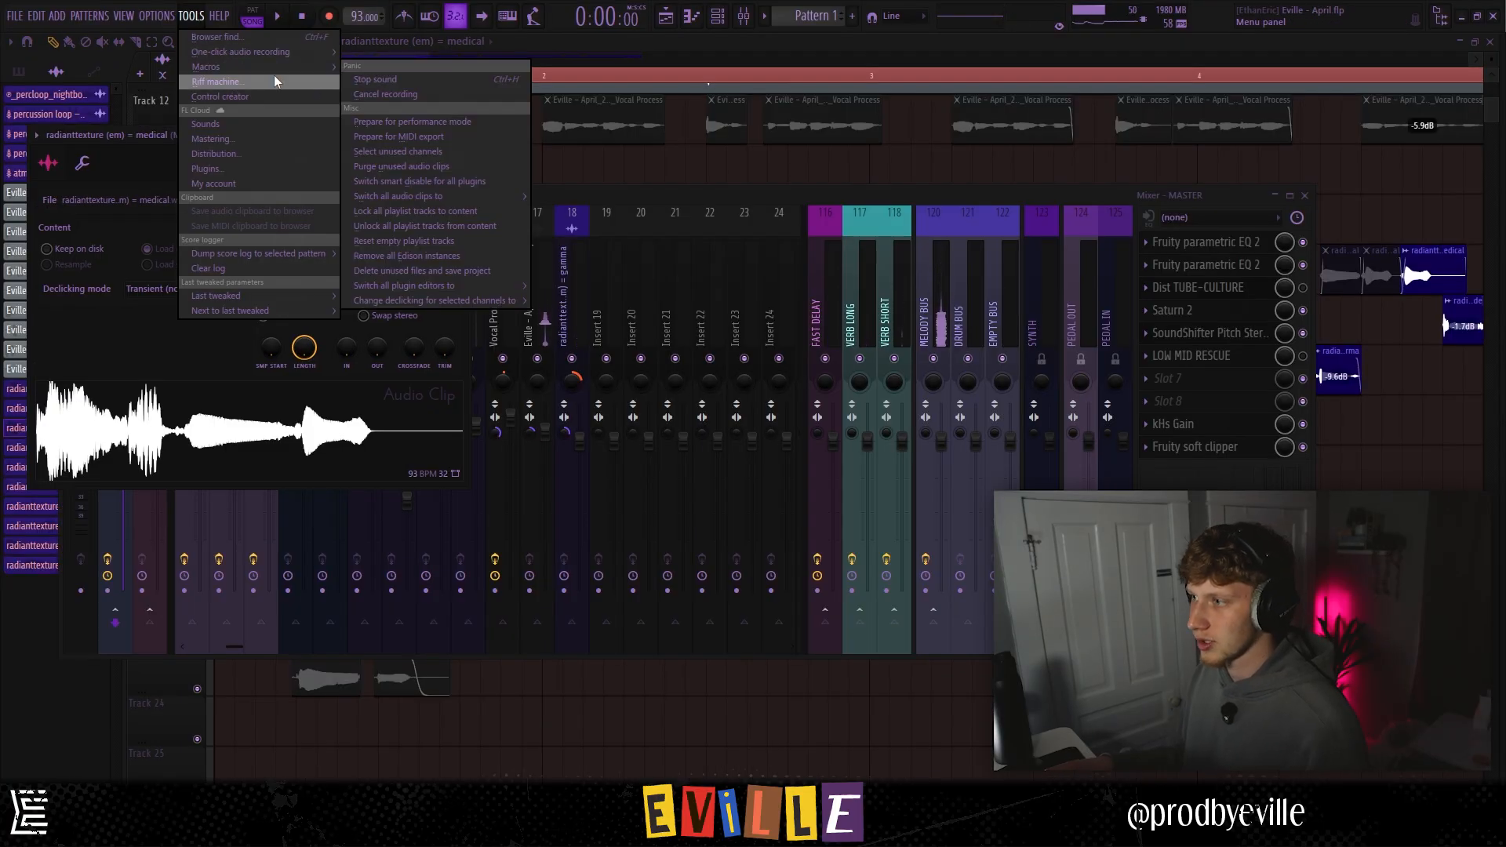
{"action": "left_click", "coordinate": [431, 166]}
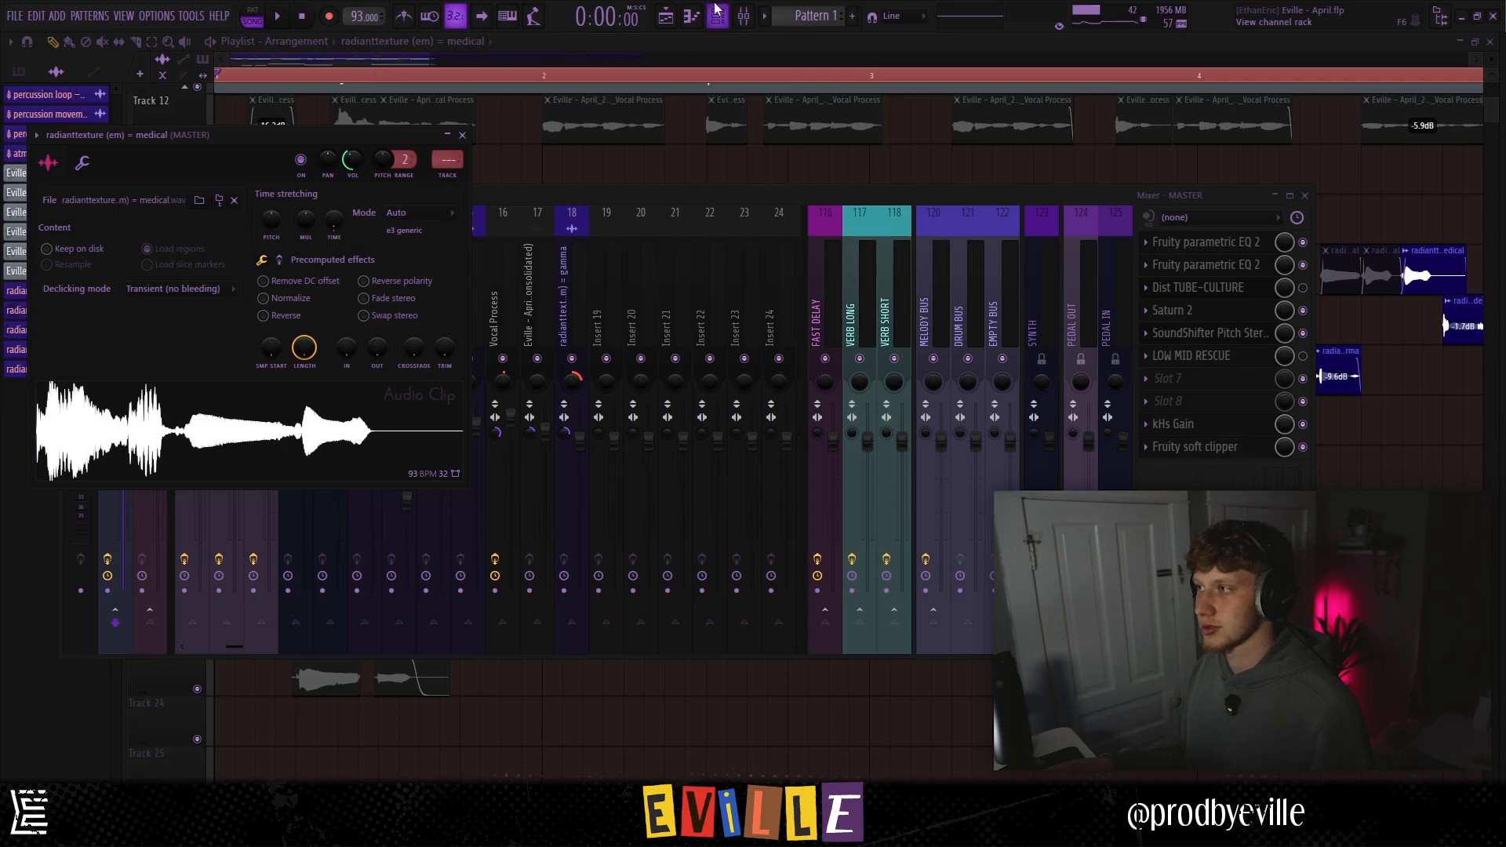
Show all channels in the channel rack and route the france, medical, amplitude and bioforma textures to mixer tracks 19 to 22
{"action": "key", "text": "F6"}
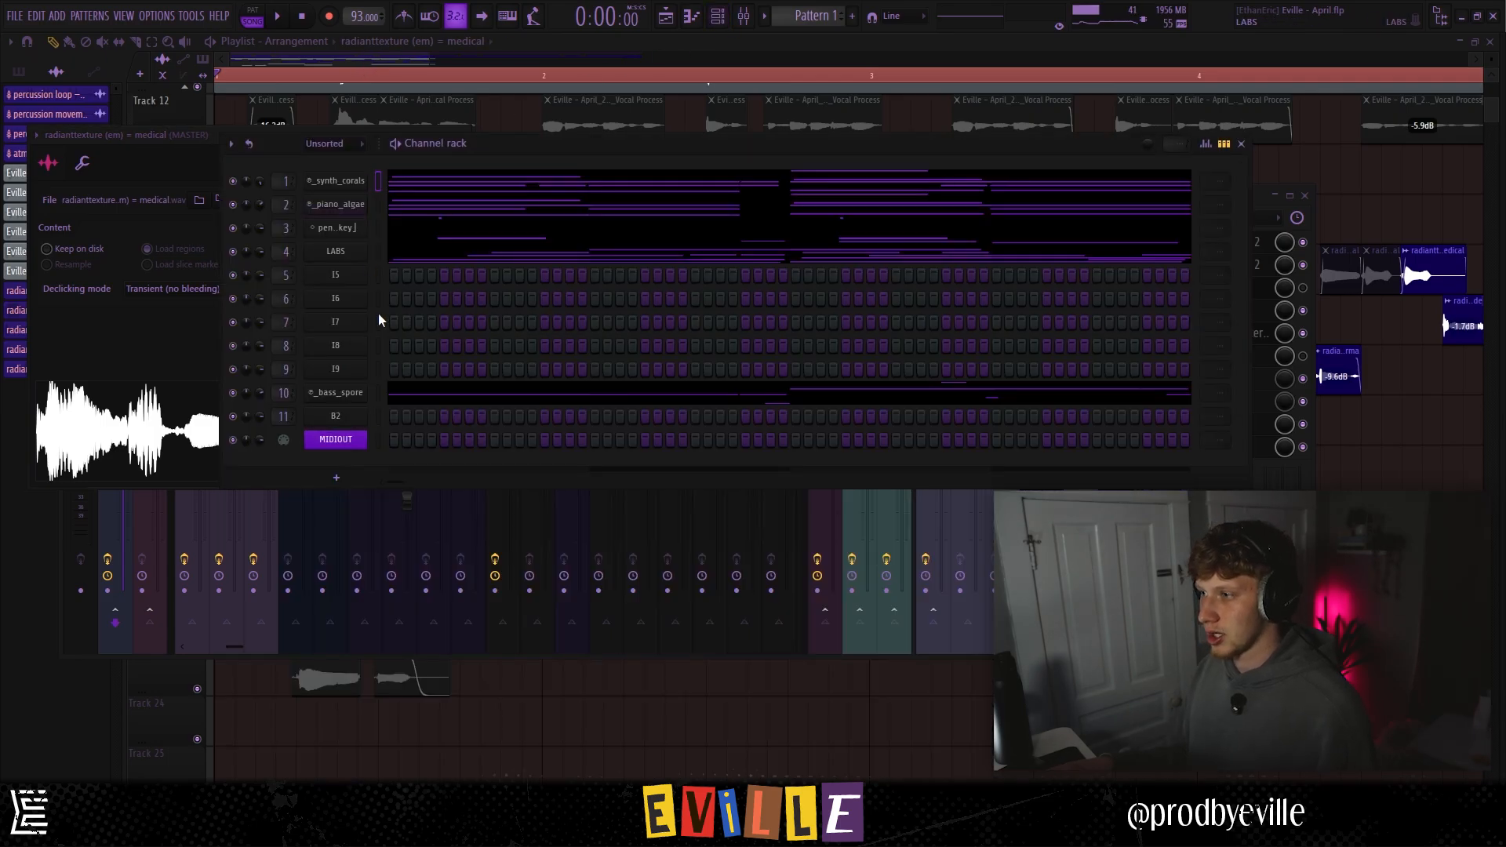
{"action": "left_click", "coordinate": [312, 160]}
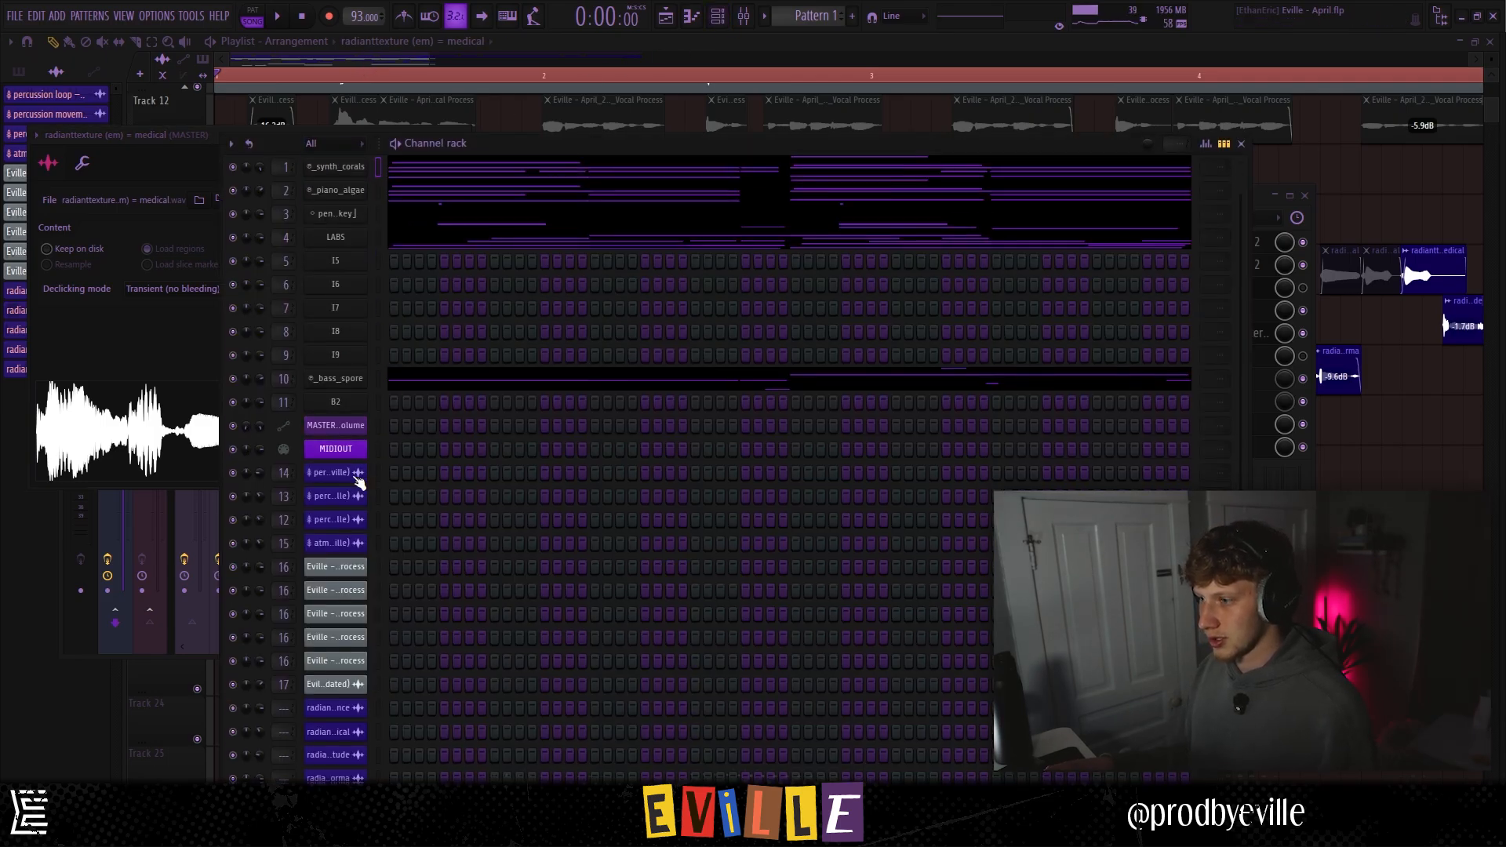
{"action": "key", "text": "Escape"}
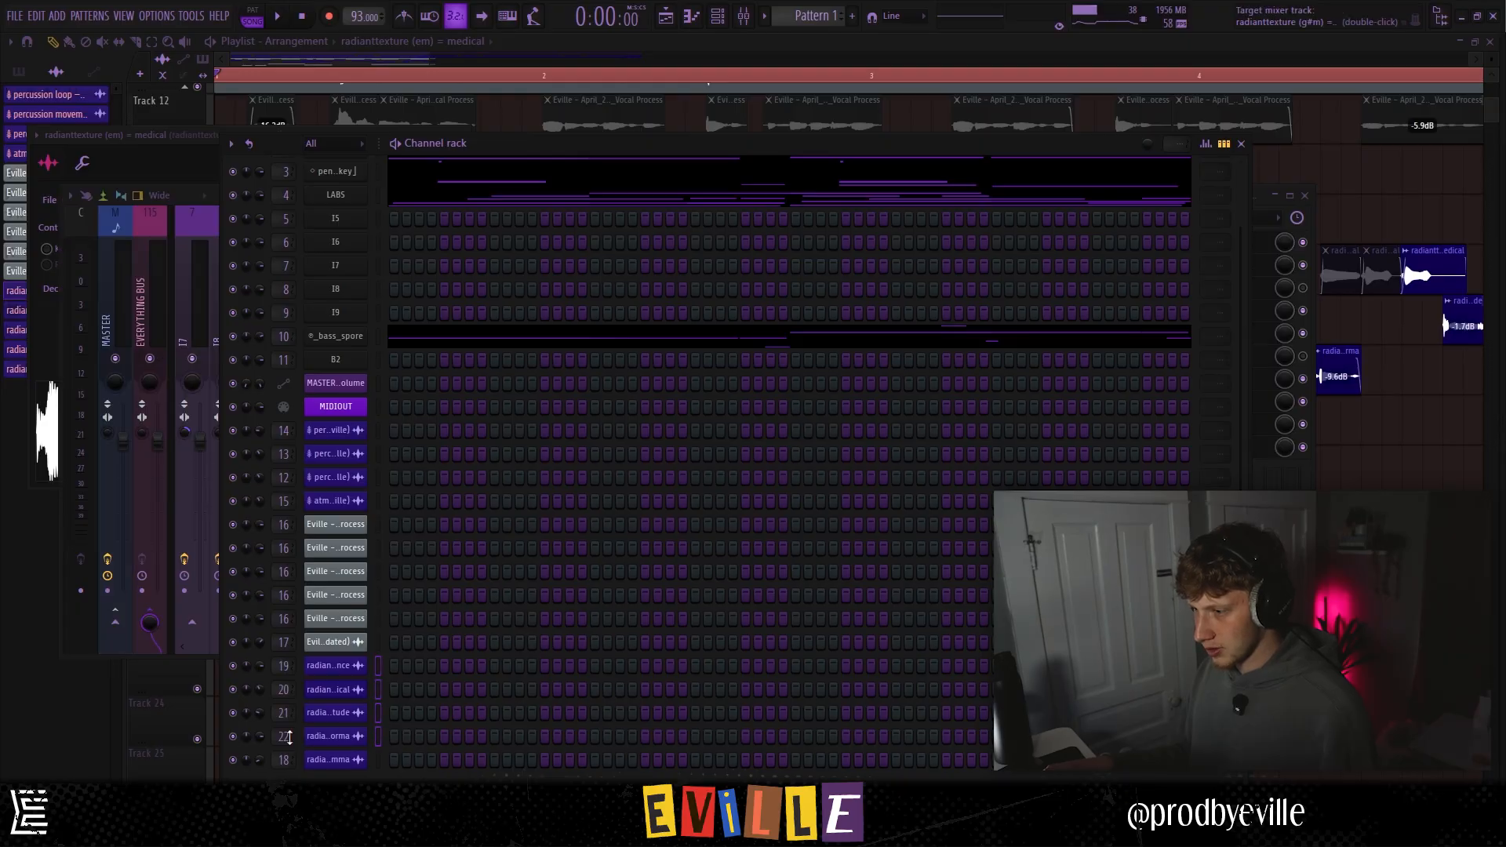
{"action": "key", "text": "F12"}
{"action": "left_click", "coordinate": [749, 25]}
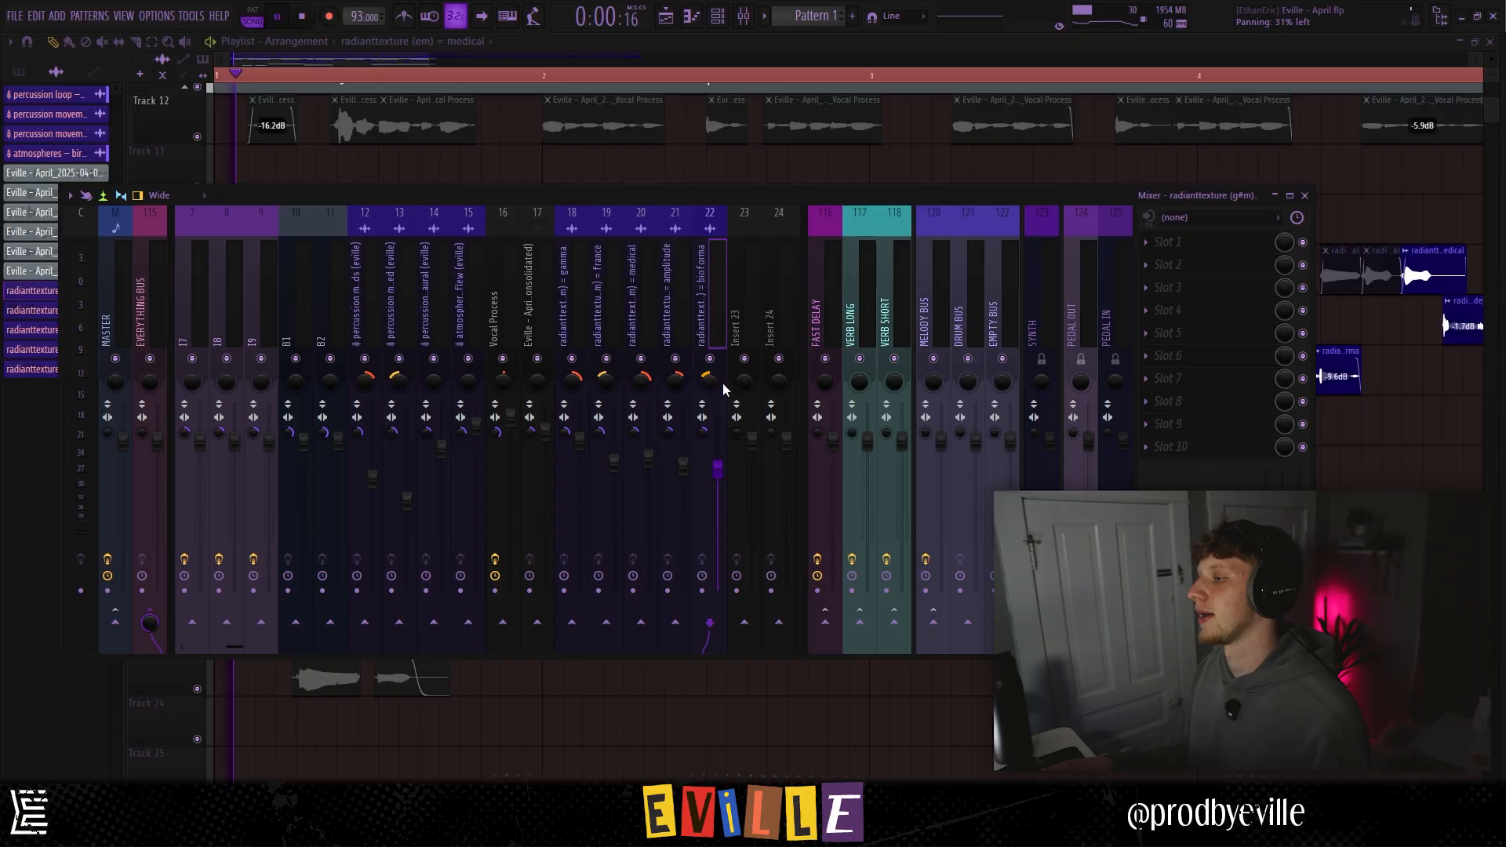
Raise the medical and amplitude texture faders in the mixer and lower the france texture's fader
{"action": "left_click", "coordinate": [607, 314]}
{"action": "left_click", "coordinate": [646, 411]}
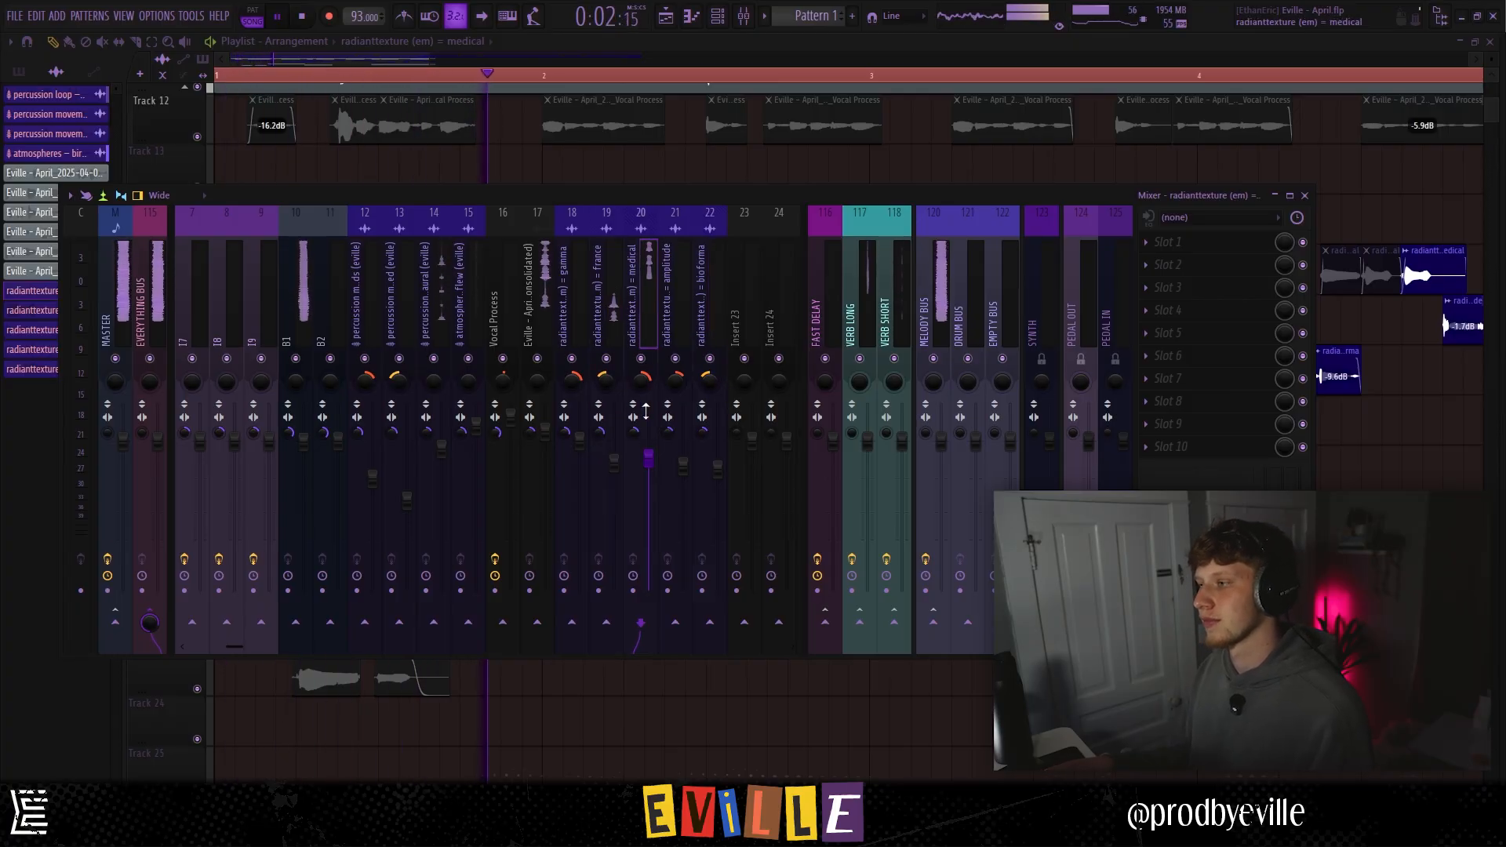
{"action": "left_click", "coordinate": [620, 469]}
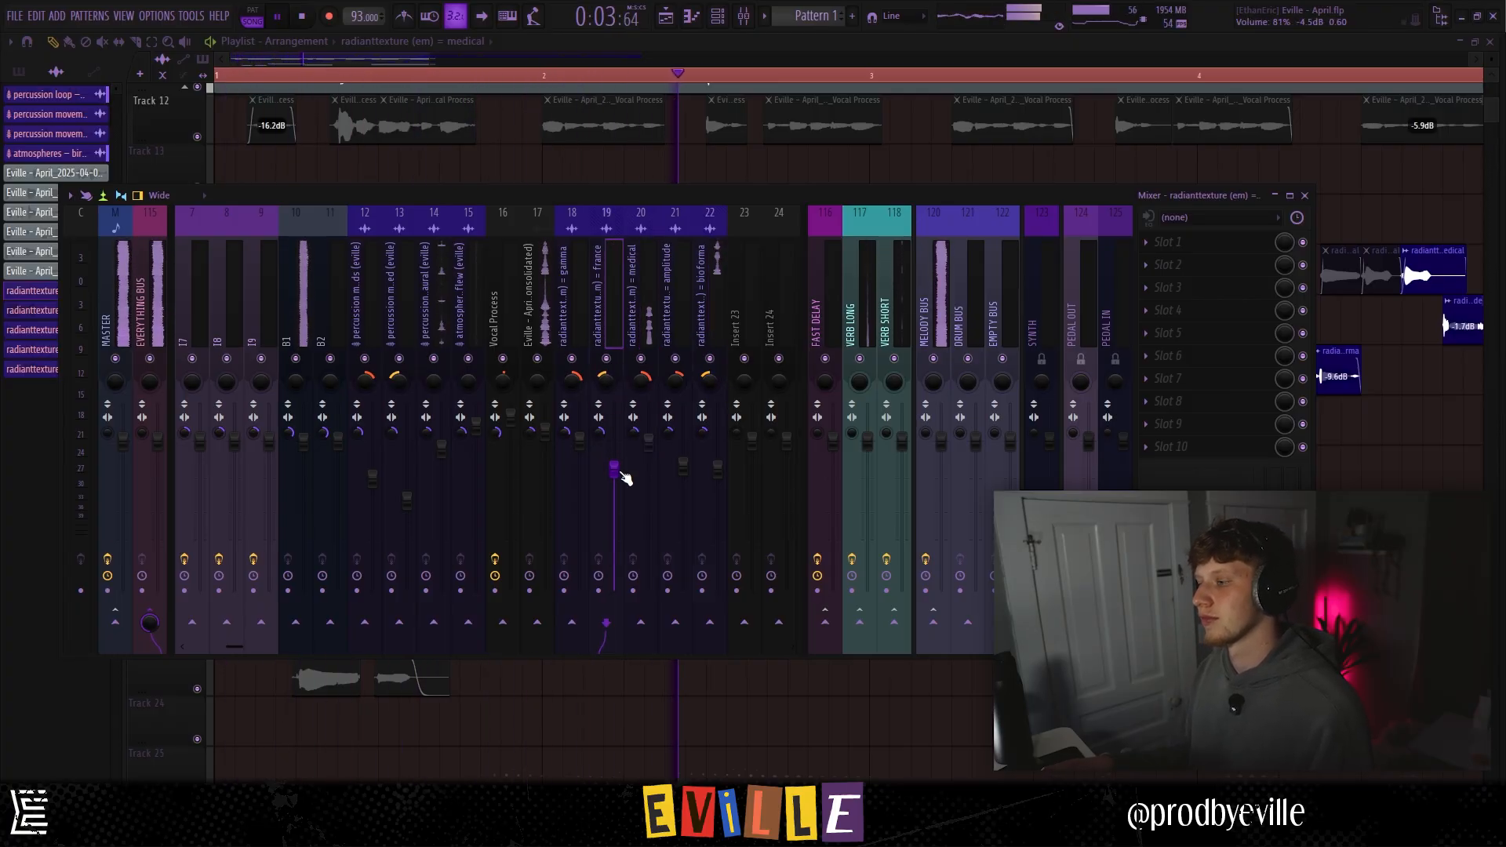
{"action": "left_click", "coordinate": [694, 340]}
{"action": "left_click", "coordinate": [683, 459]}
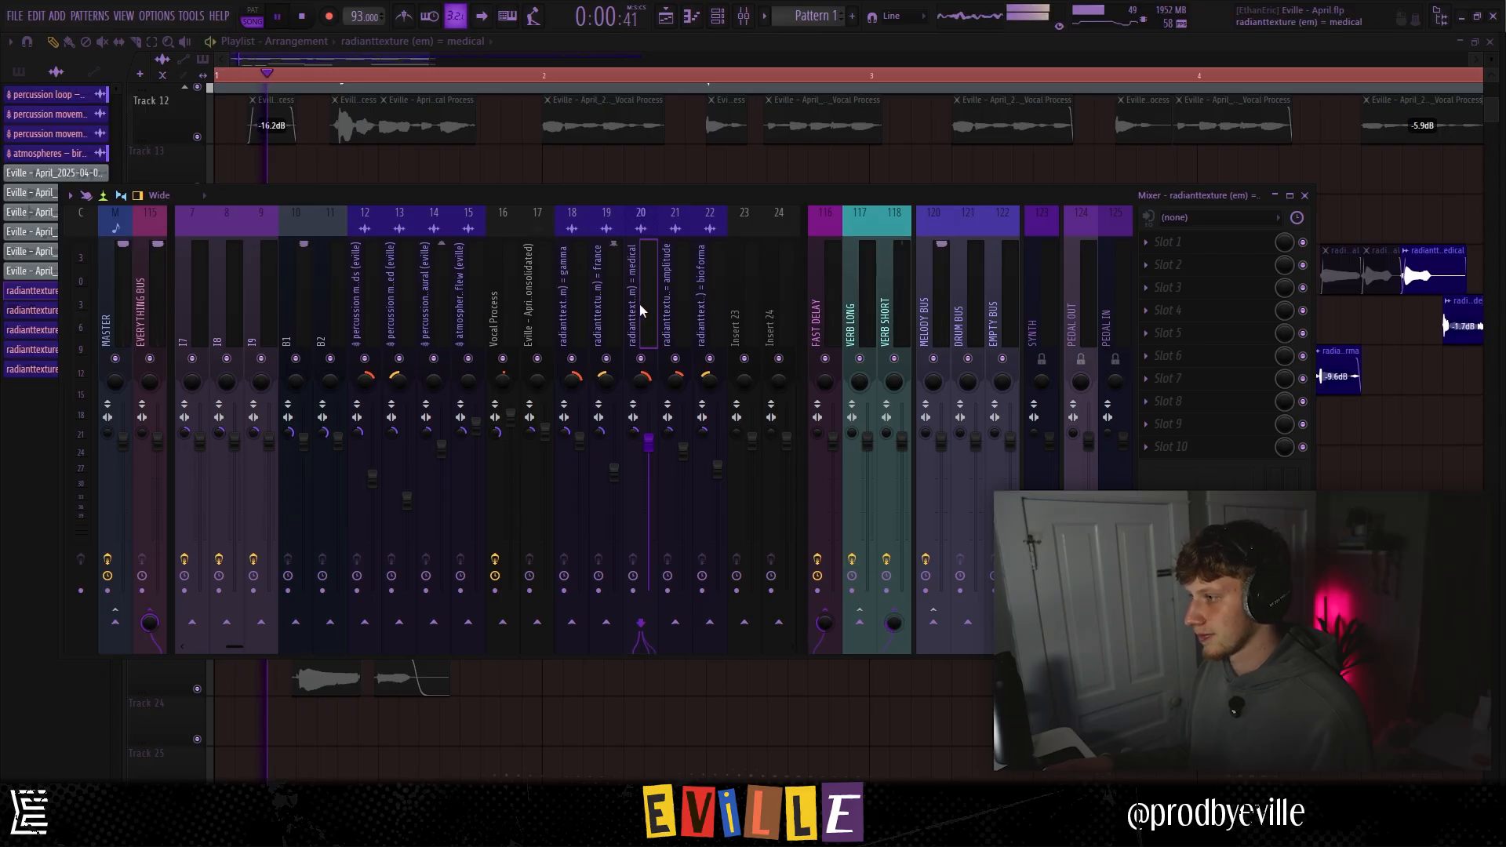
Send the france texture on mixer track 19 to the FAST DELAY track
{"action": "left_click", "coordinate": [606, 306]}
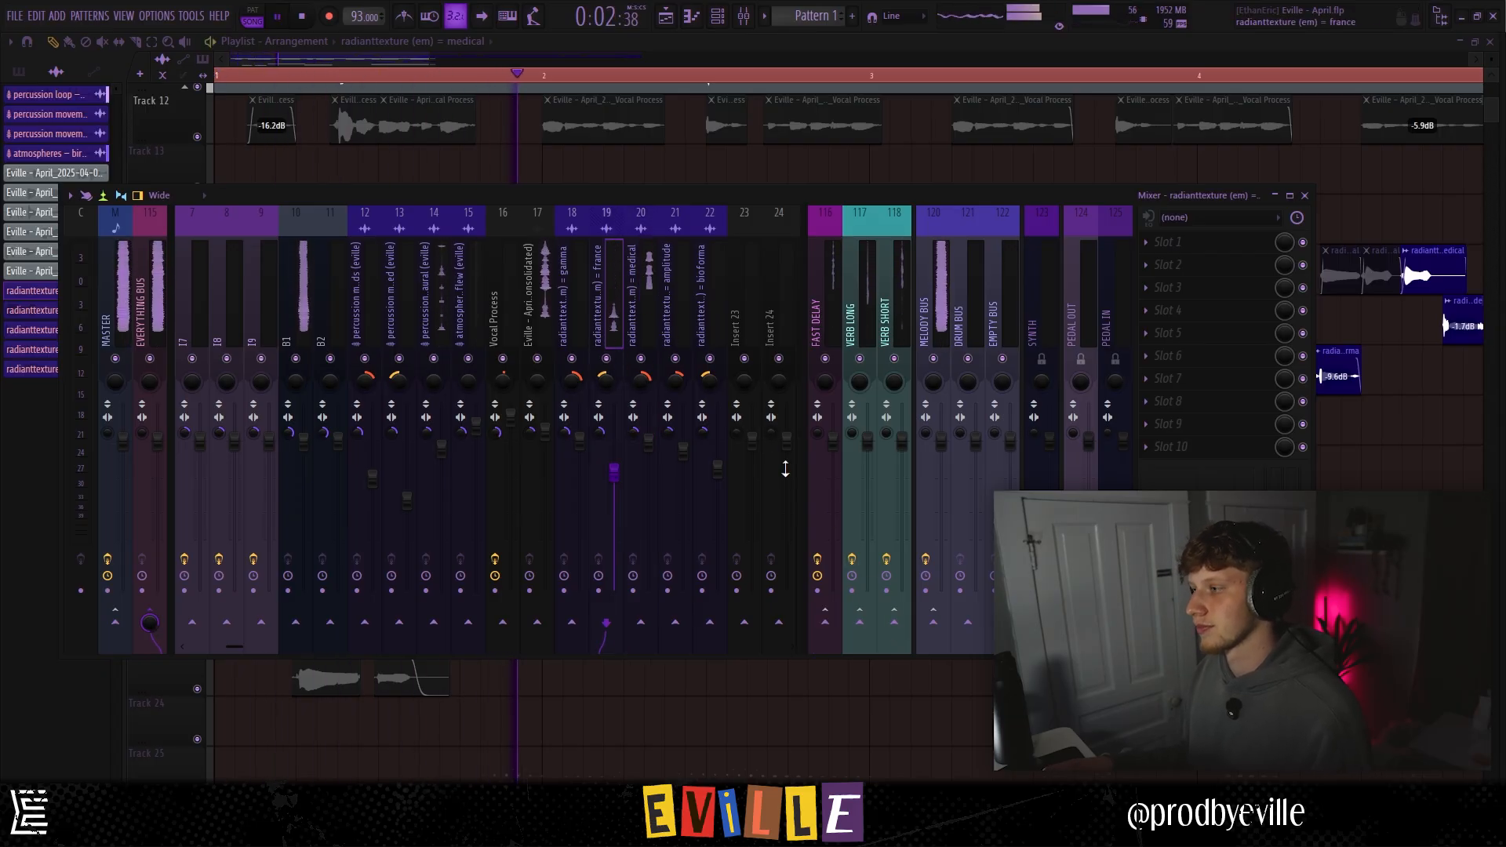
{"action": "left_click", "coordinate": [826, 625]}
{"action": "key", "text": "space"}
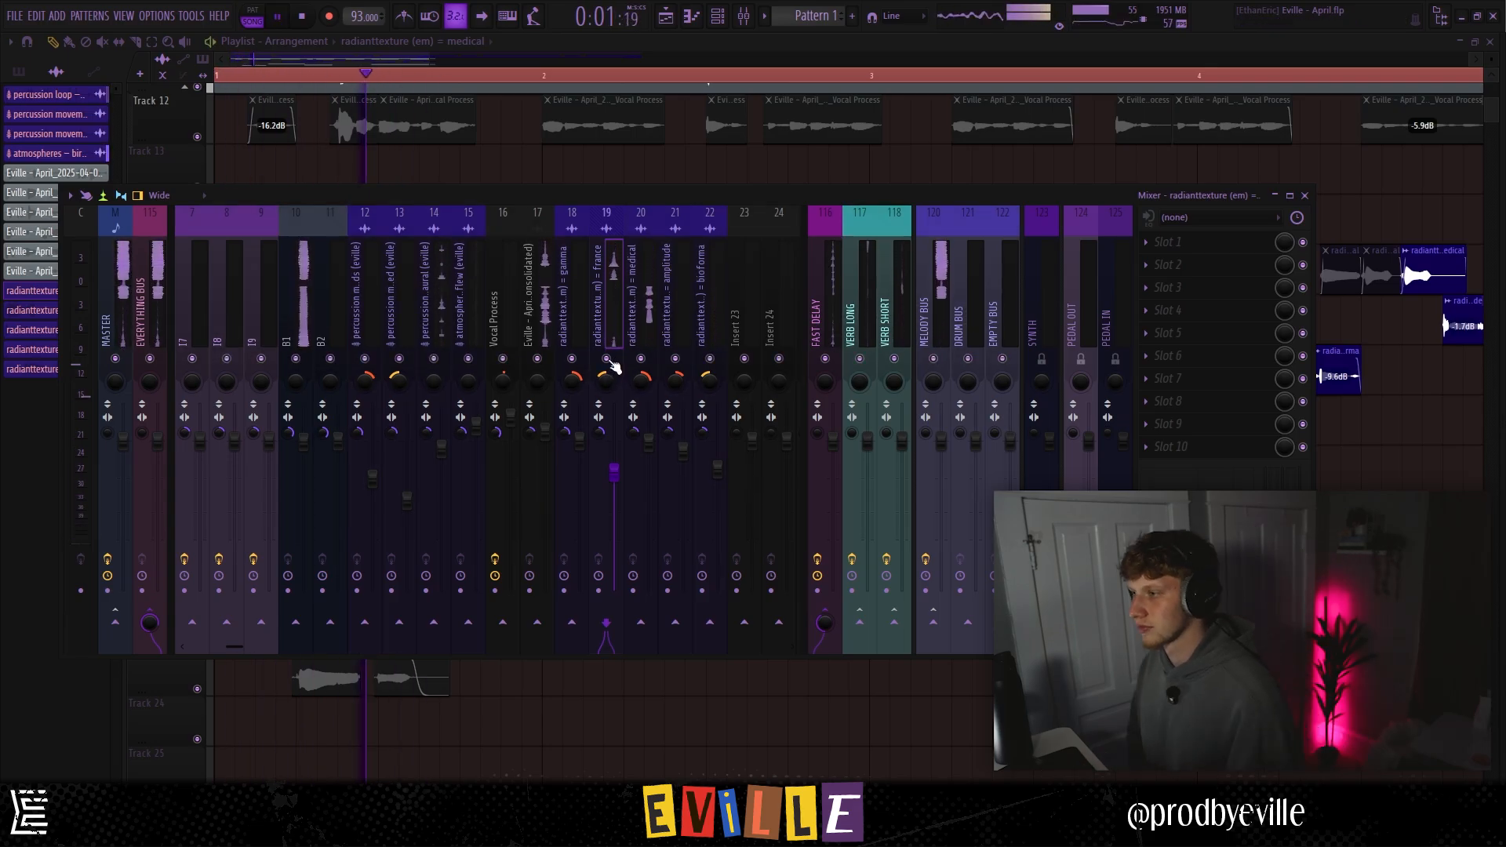
Set the mix of EchoBoy on the FAST DELAY track to 66.5%, then return to the playlist
{"action": "left_click", "coordinate": [831, 279]}
{"action": "left_click", "coordinate": [1163, 219]}
{"action": "left_click", "coordinate": [1159, 236]}
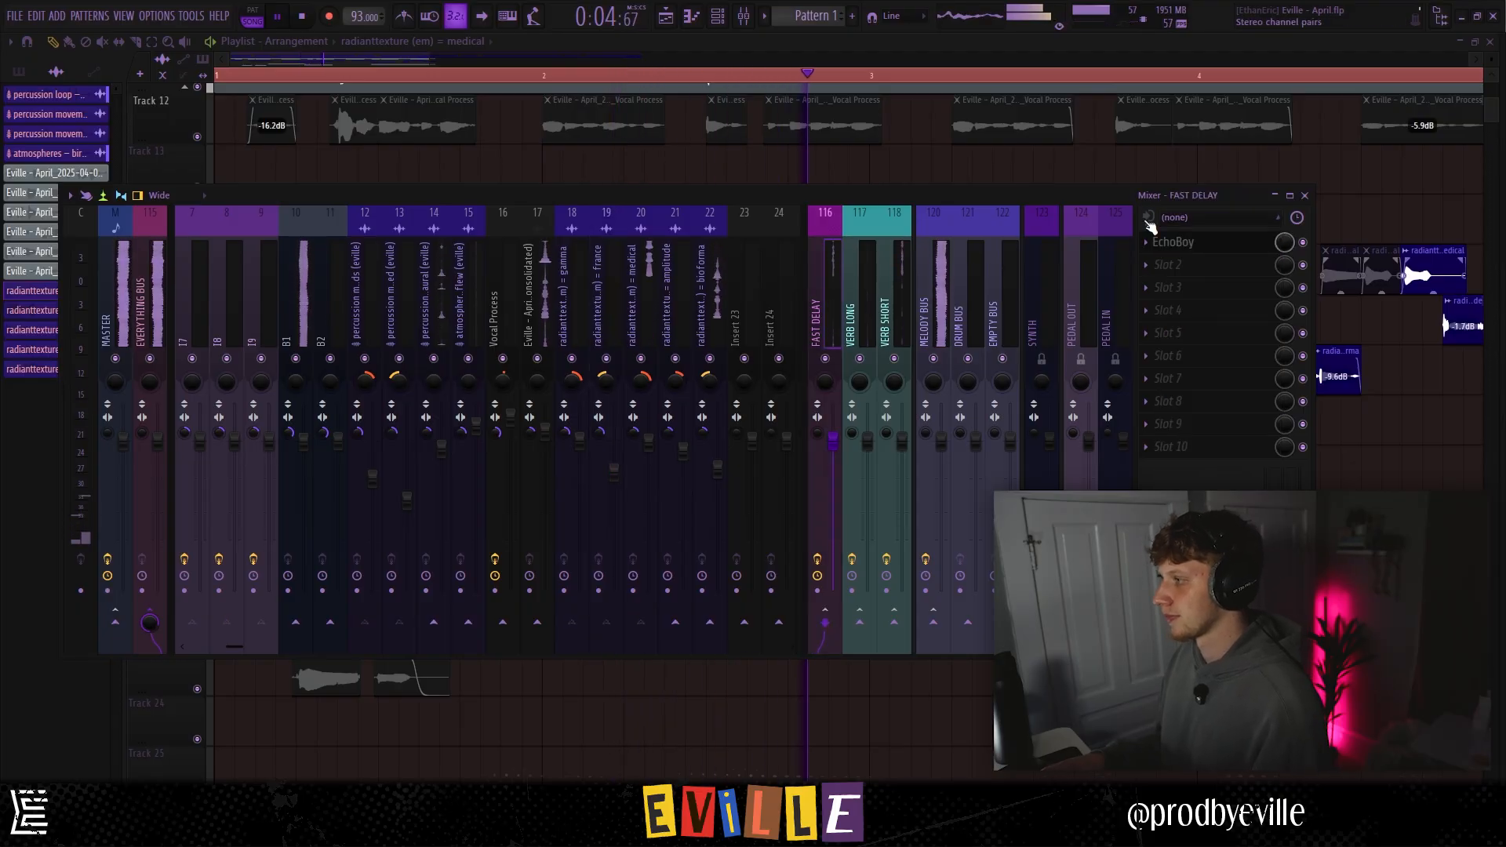
{"action": "left_click", "coordinate": [1172, 242]}
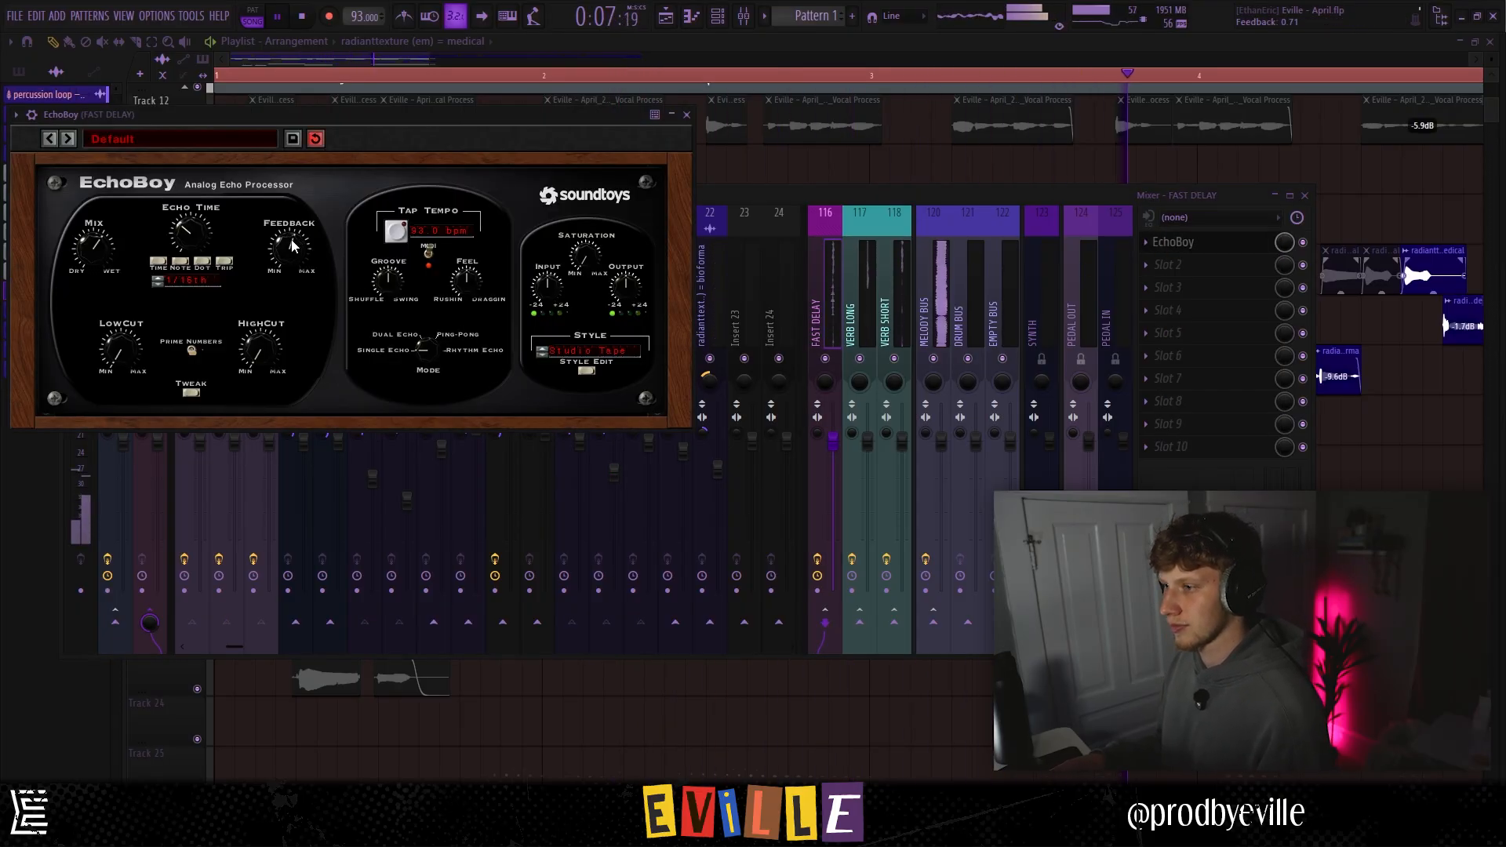
{"action": "left_click_drag", "start_coordinate": [99, 248], "coordinate": [96, 237]}
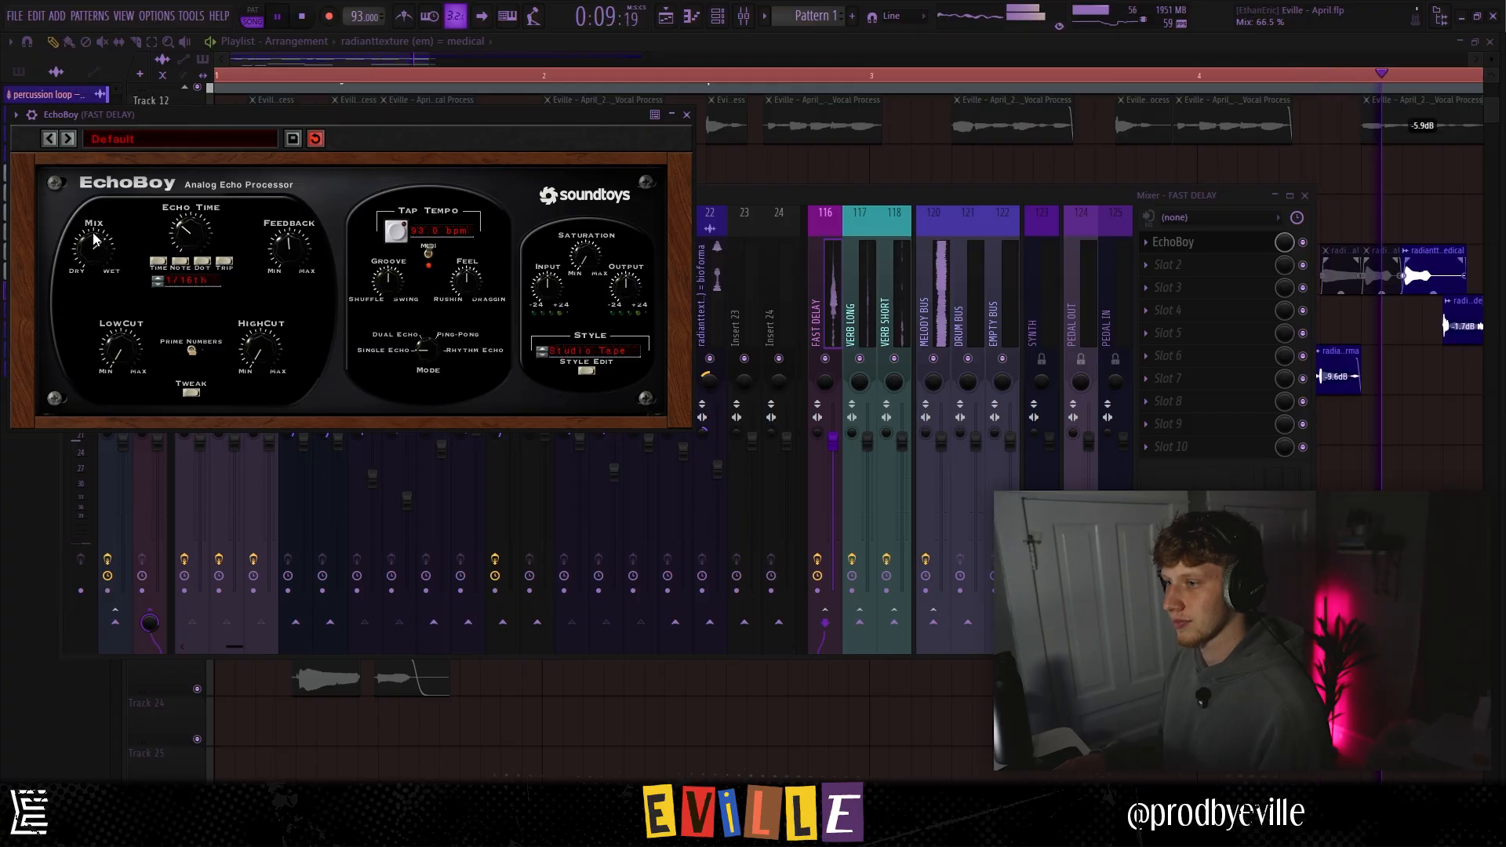
{"action": "left_click", "coordinate": [687, 115]}
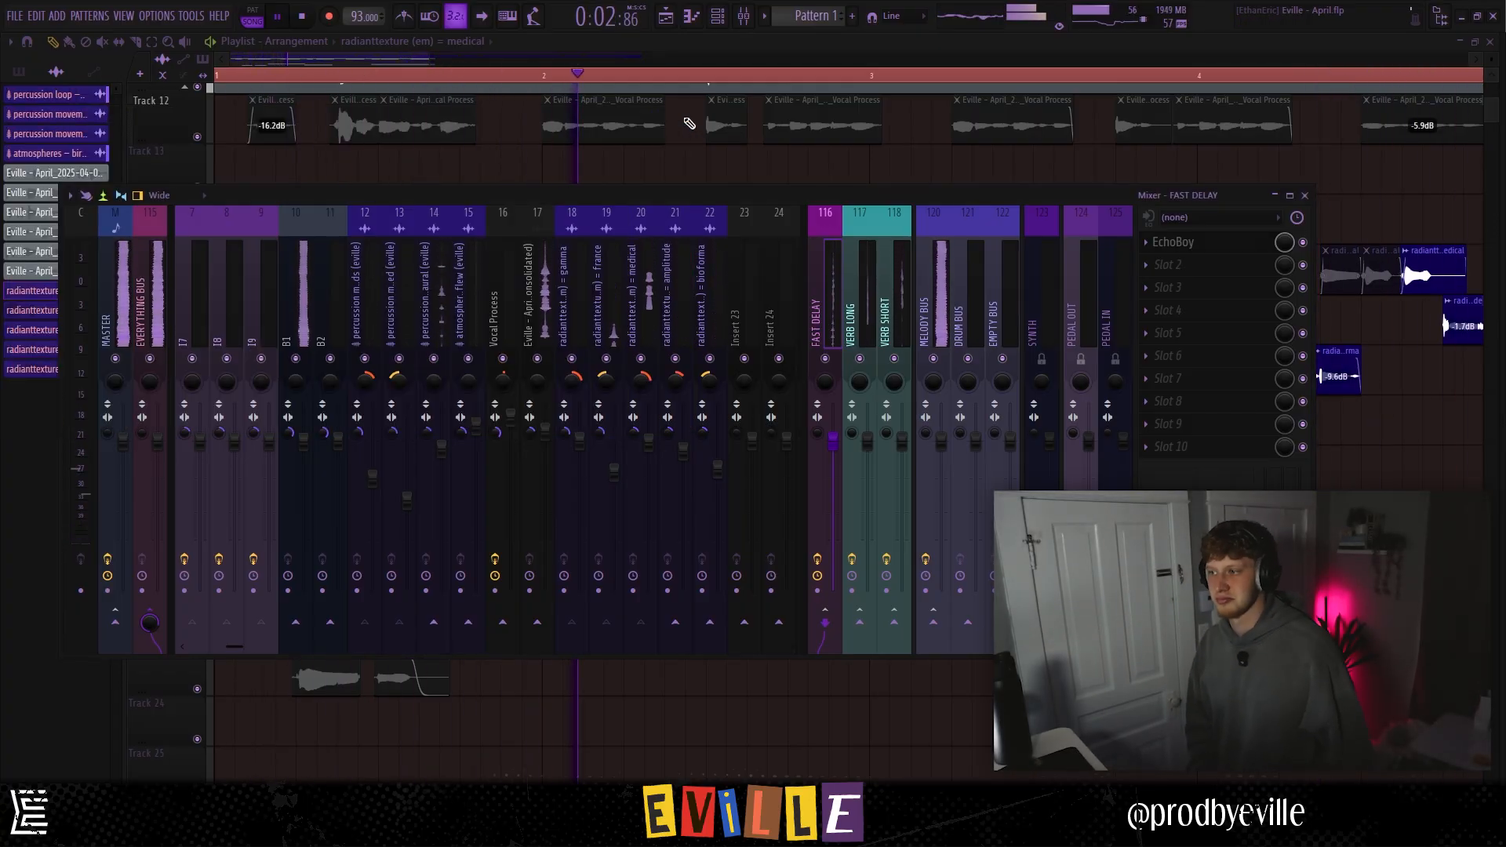
{"action": "left_click", "coordinate": [46, 478]}
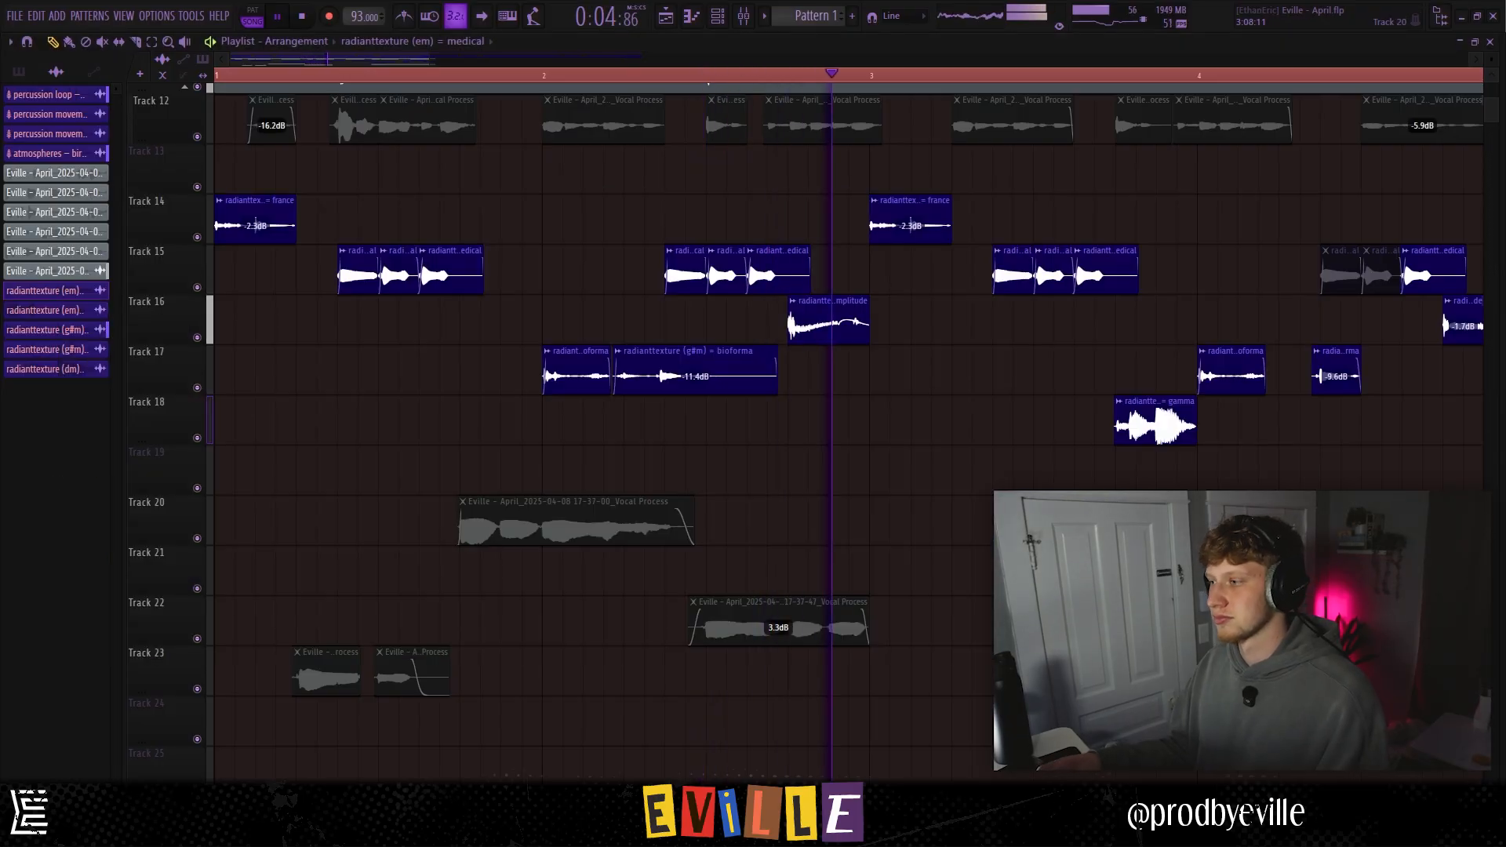